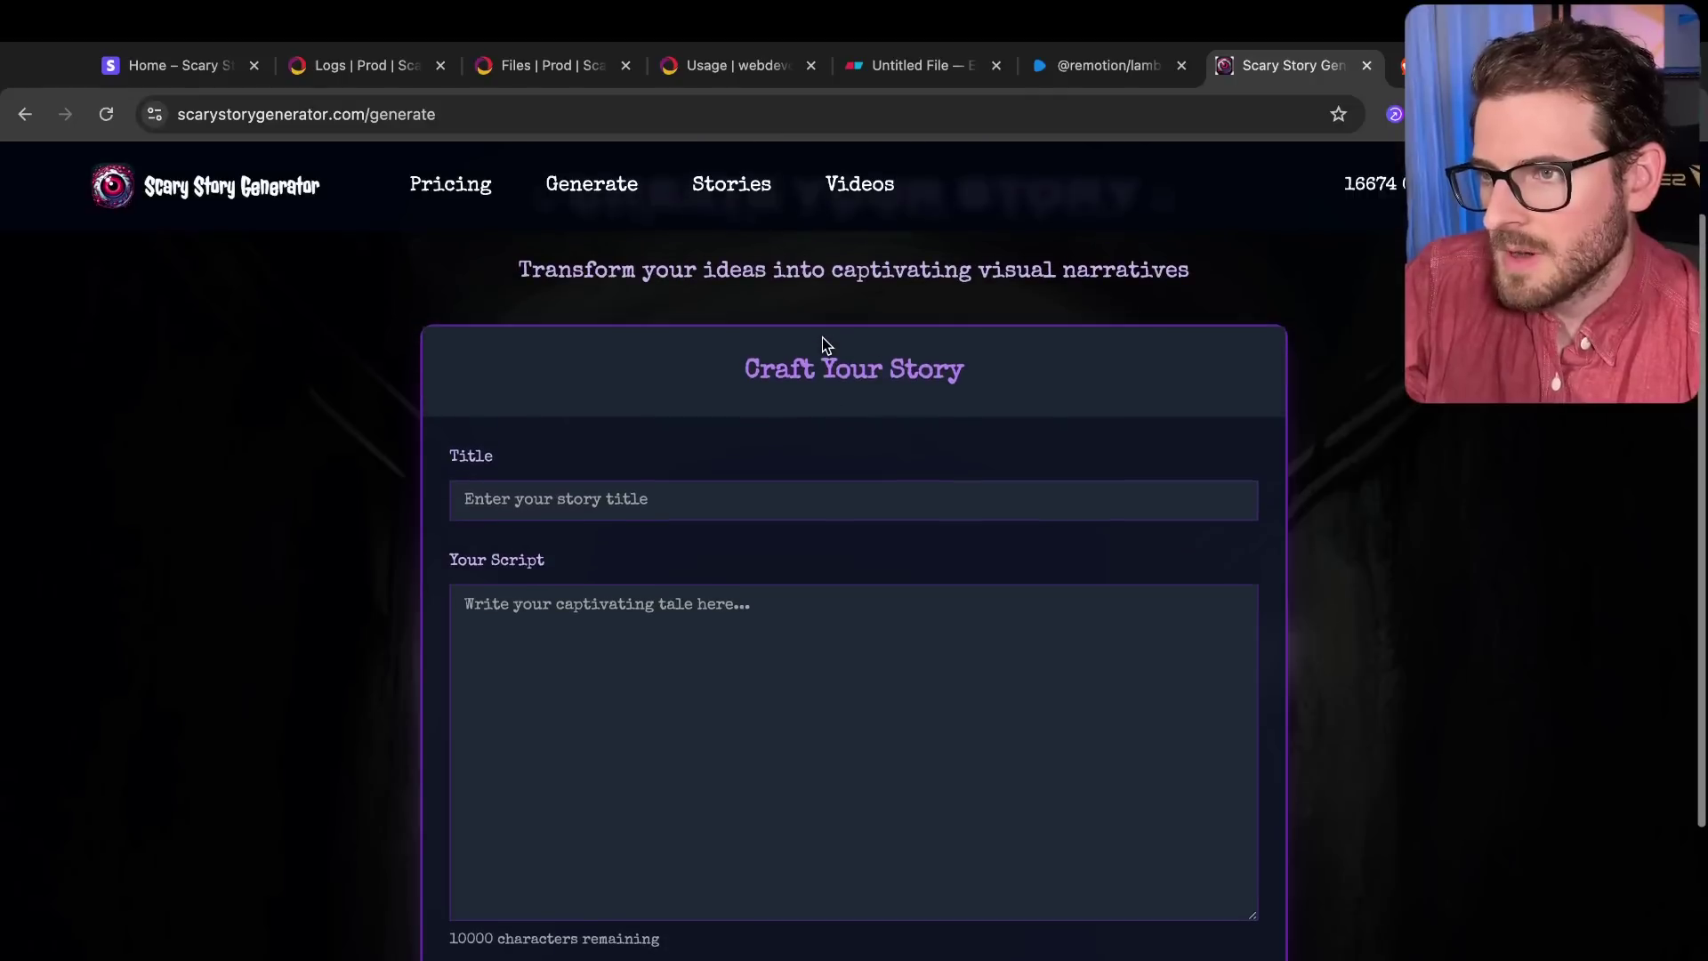
Step: Open the Reddit post "Cleaning Service Of Peril" and copy its title into the story generator's title field
key(ctrl+Tab)
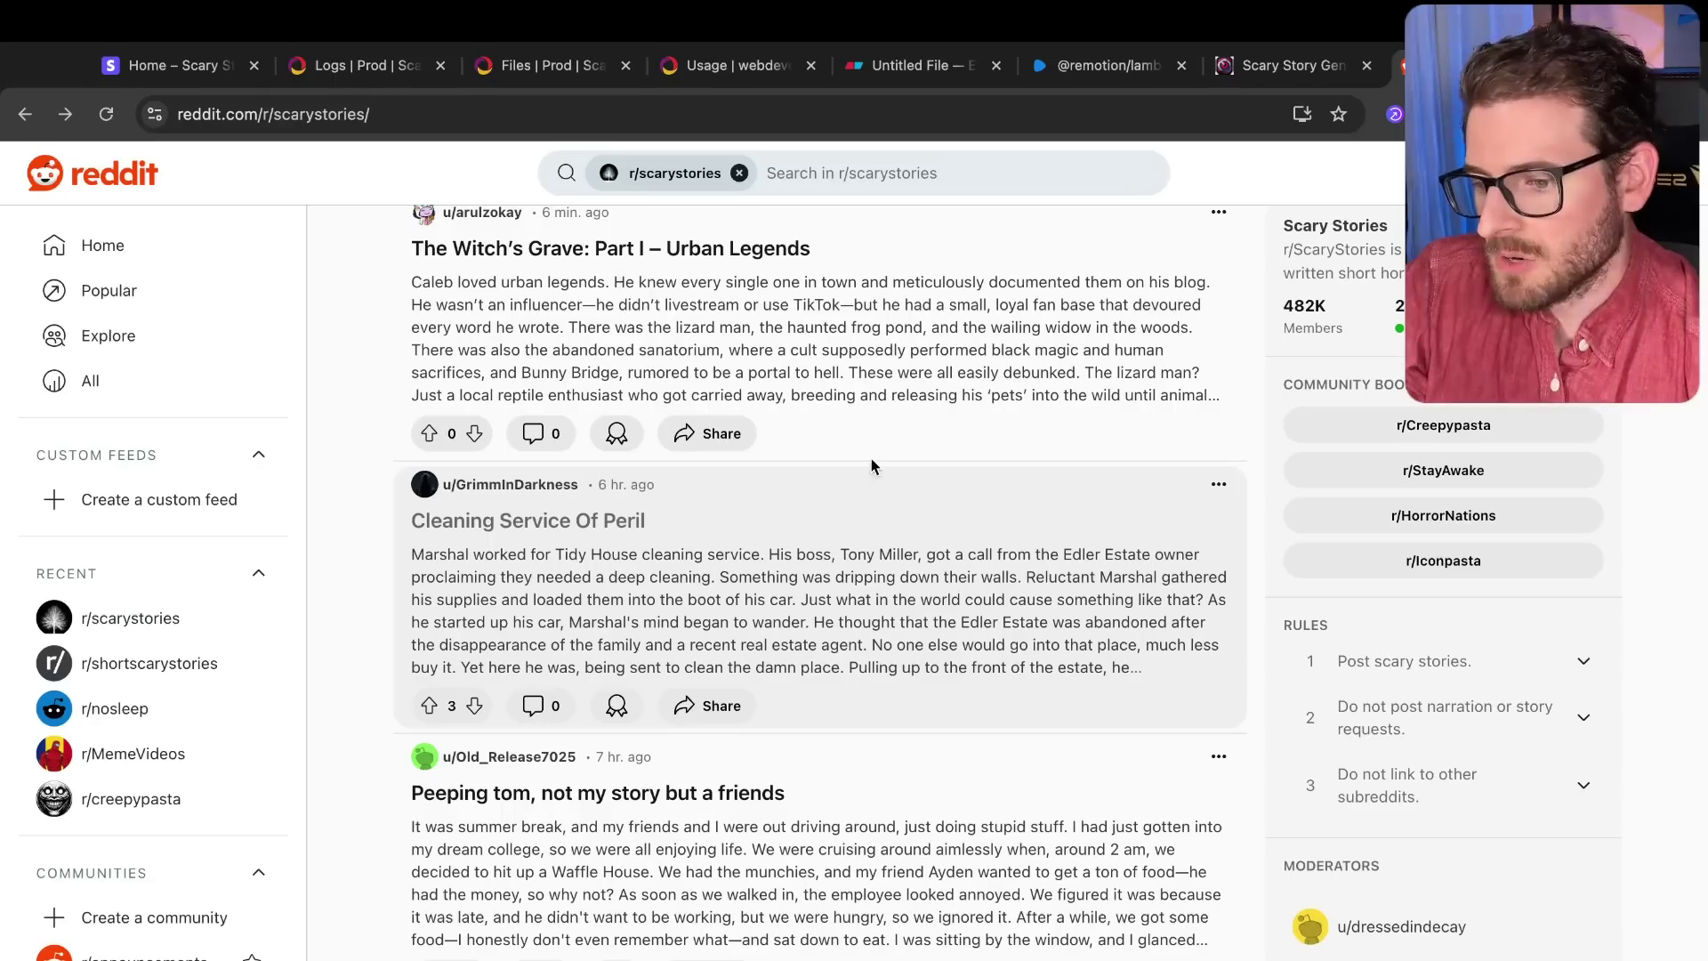
click(708, 603)
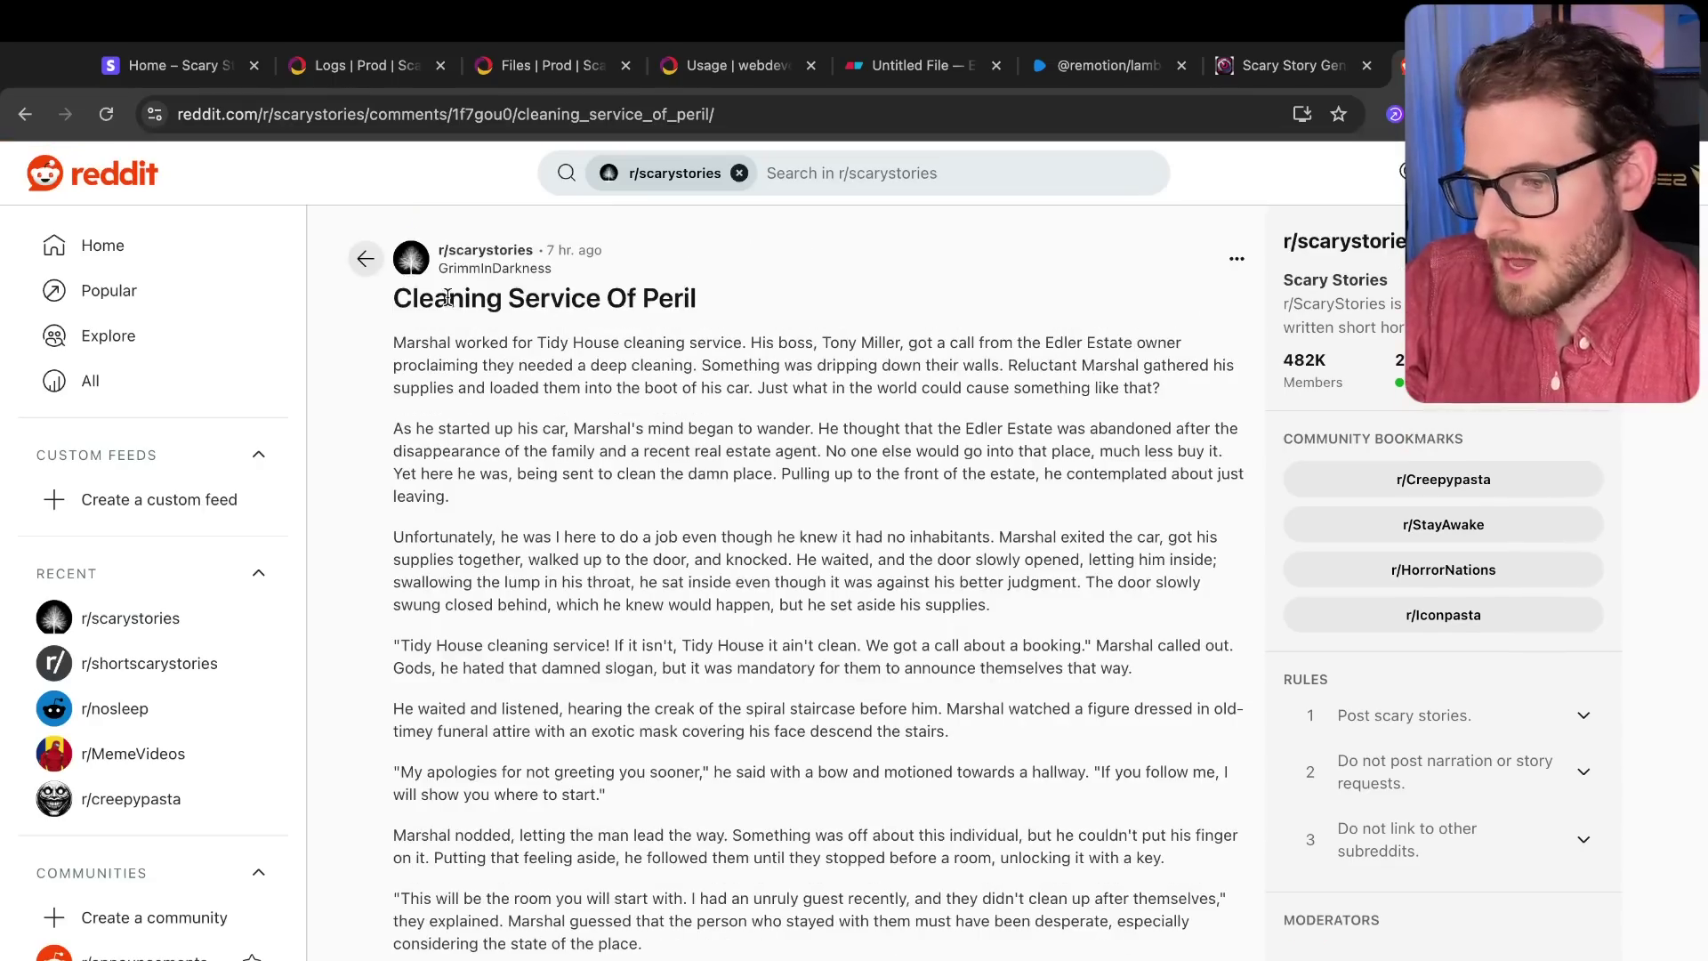
drag(388, 305, 799, 296)
key(ctrl+c)
click(1287, 72)
click(778, 497)
key(ctrl+v)
Step: Copy the Reddit post's full story text into the script field and generate the images for review
key(ctrl+Tab)
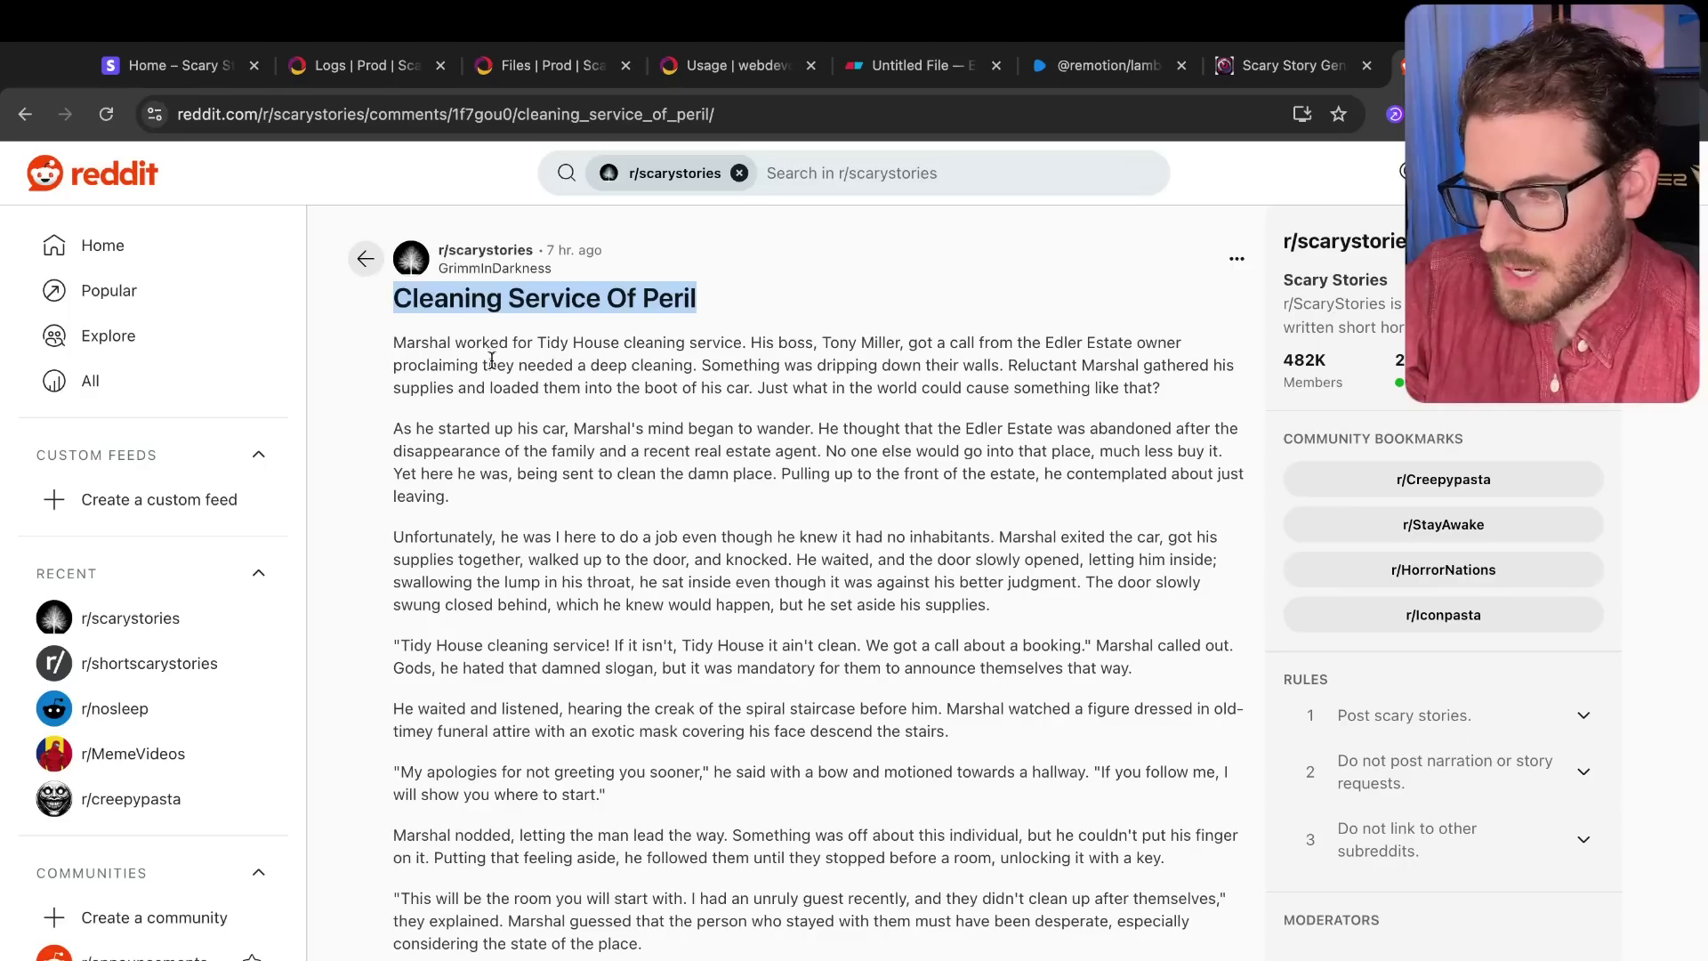
drag(393, 347, 454, 503)
scroll(580, 625, down, 20)
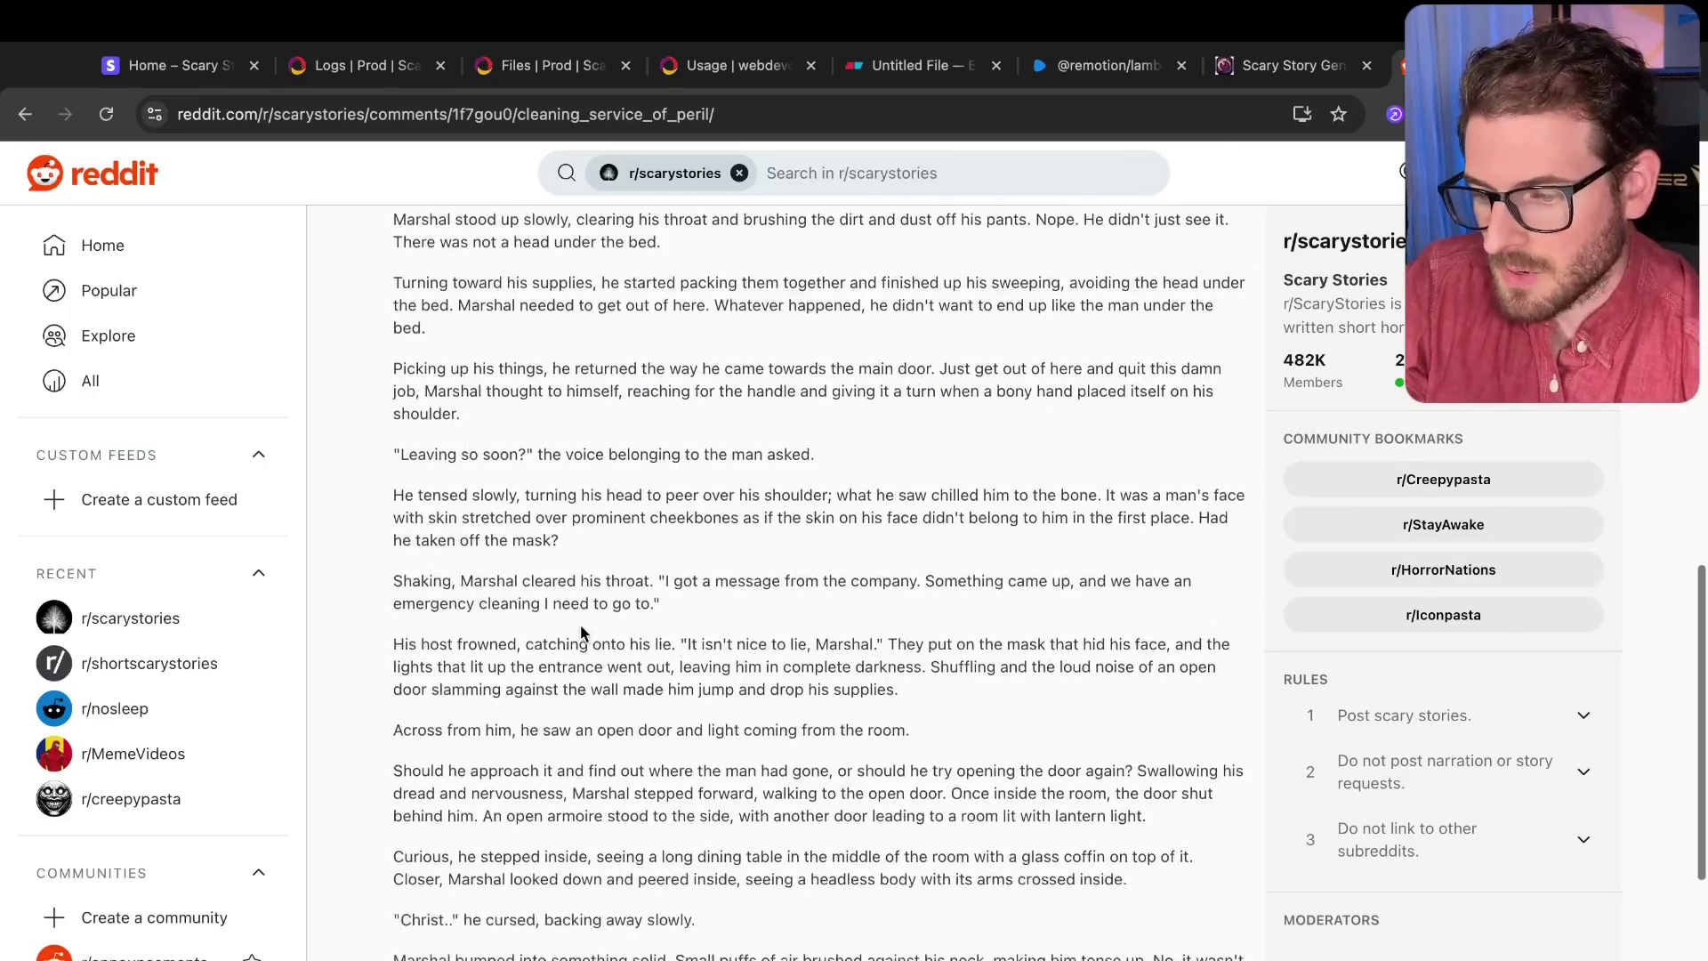
shift+click(723, 737)
key(ctrl+shift+Tab)
click(738, 708)
scroll(737, 708, down, 3)
scroll(738, 708, up, 3)
scroll(742, 715, up, 2)
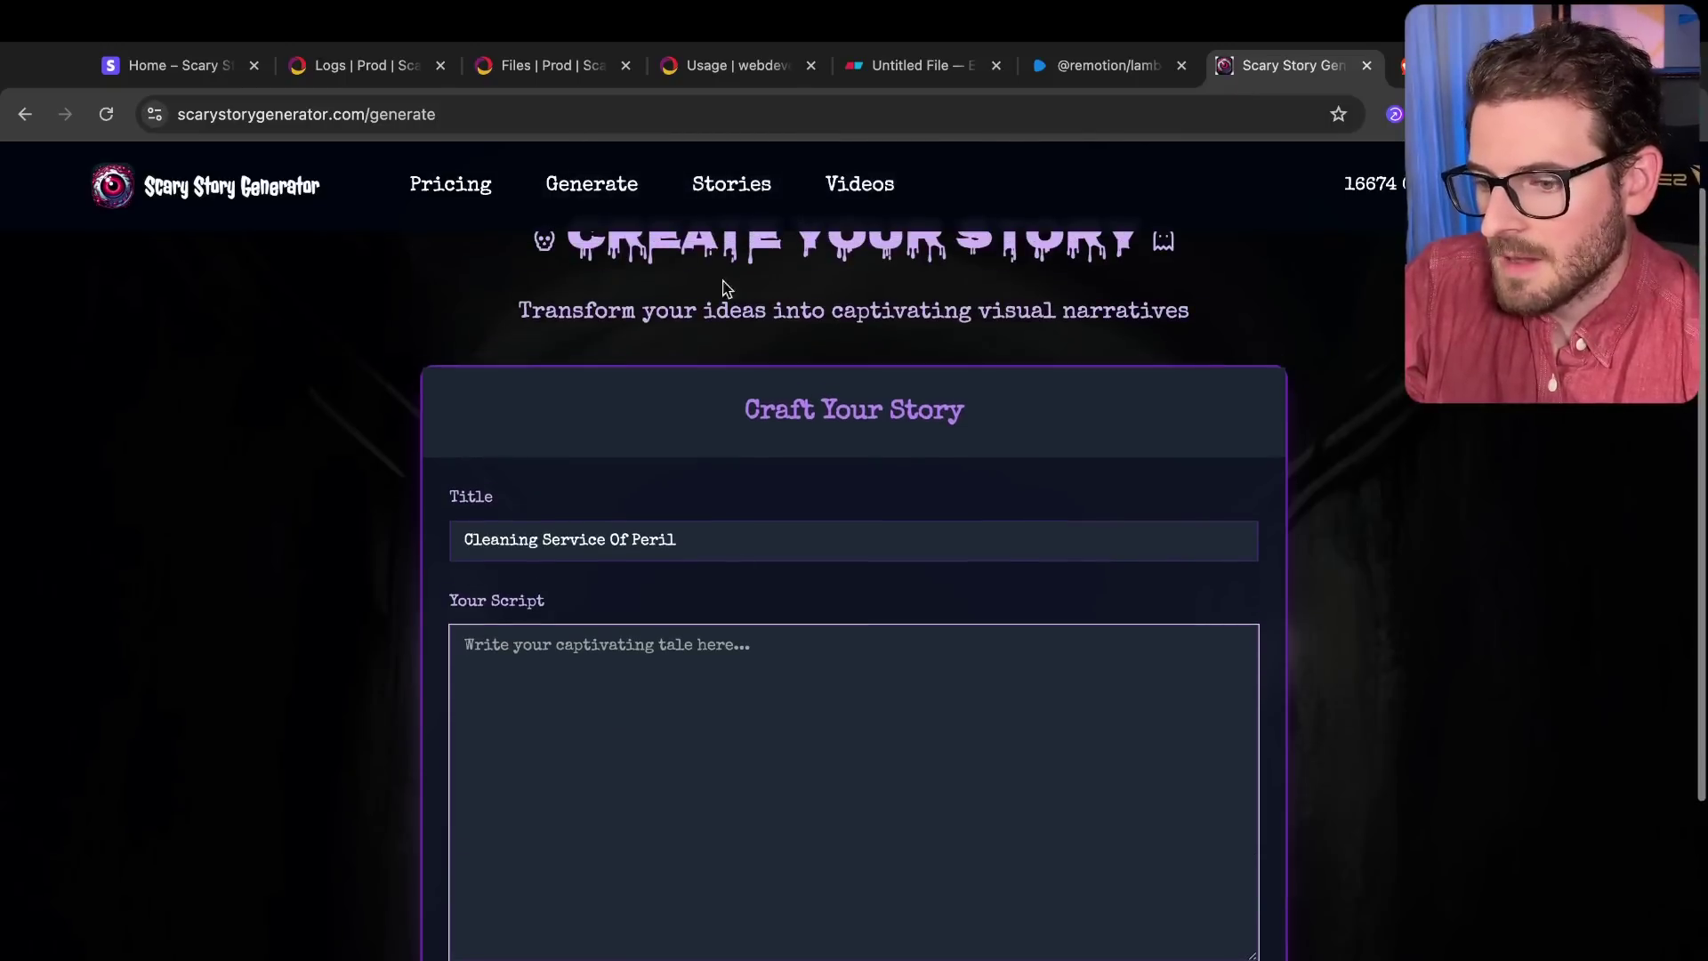
scroll(665, 403, down, 3)
key(super+v)
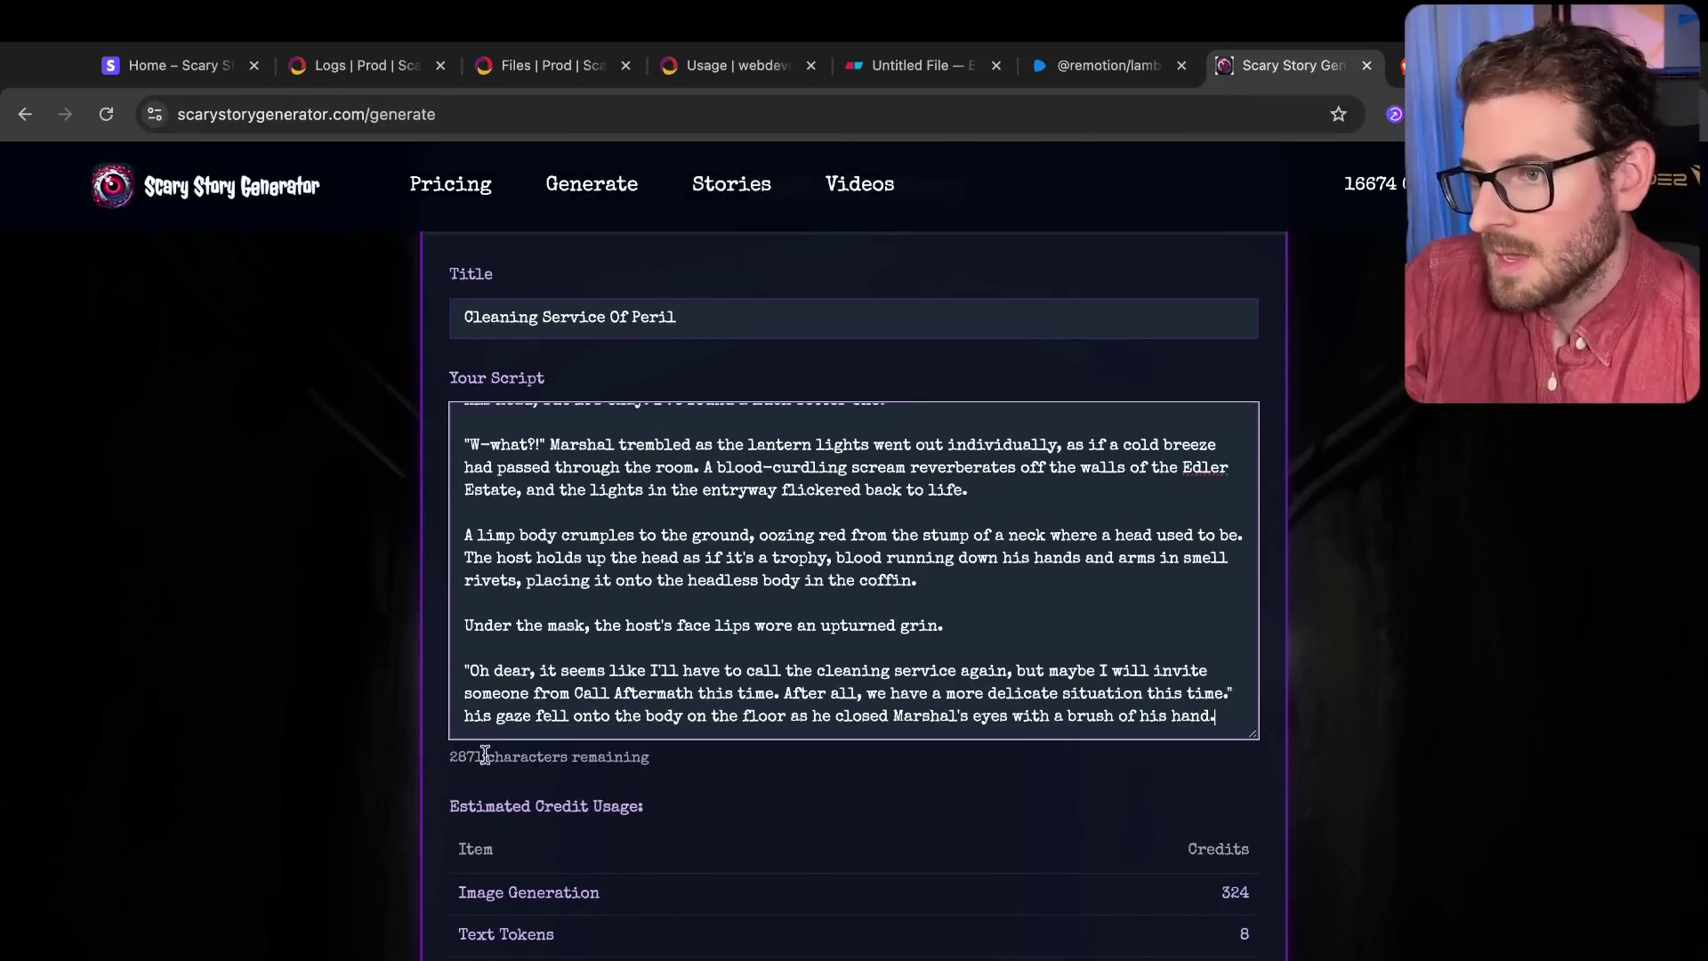
scroll(805, 781, down, 2)
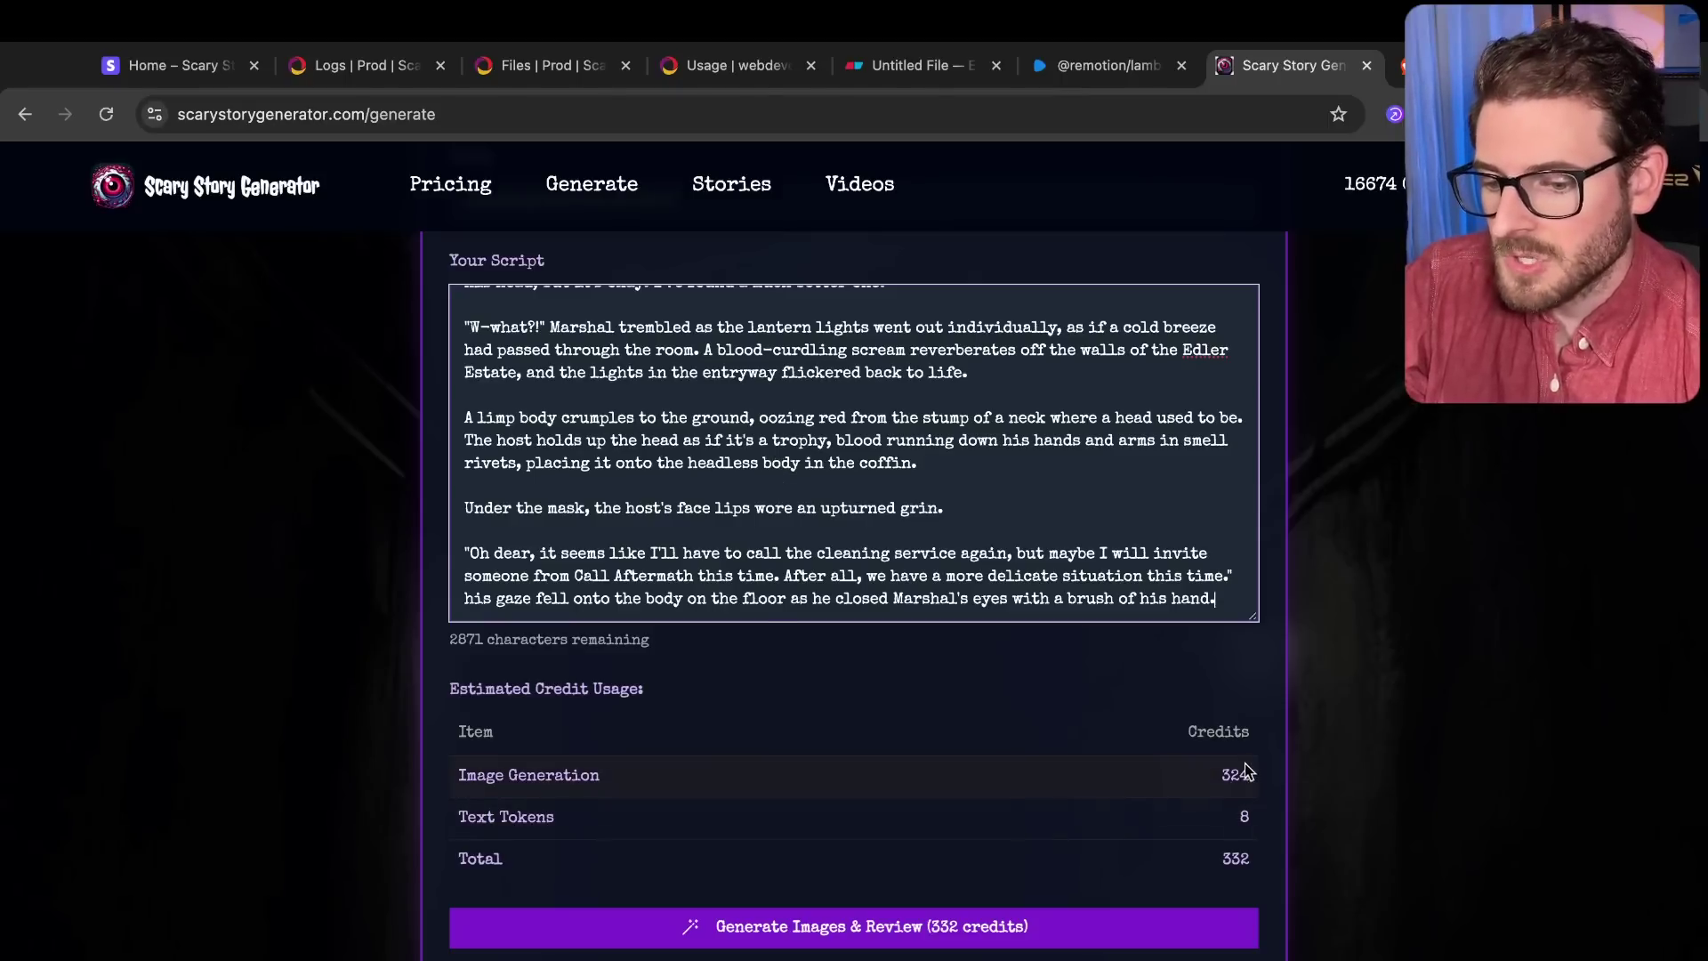
click(836, 928)
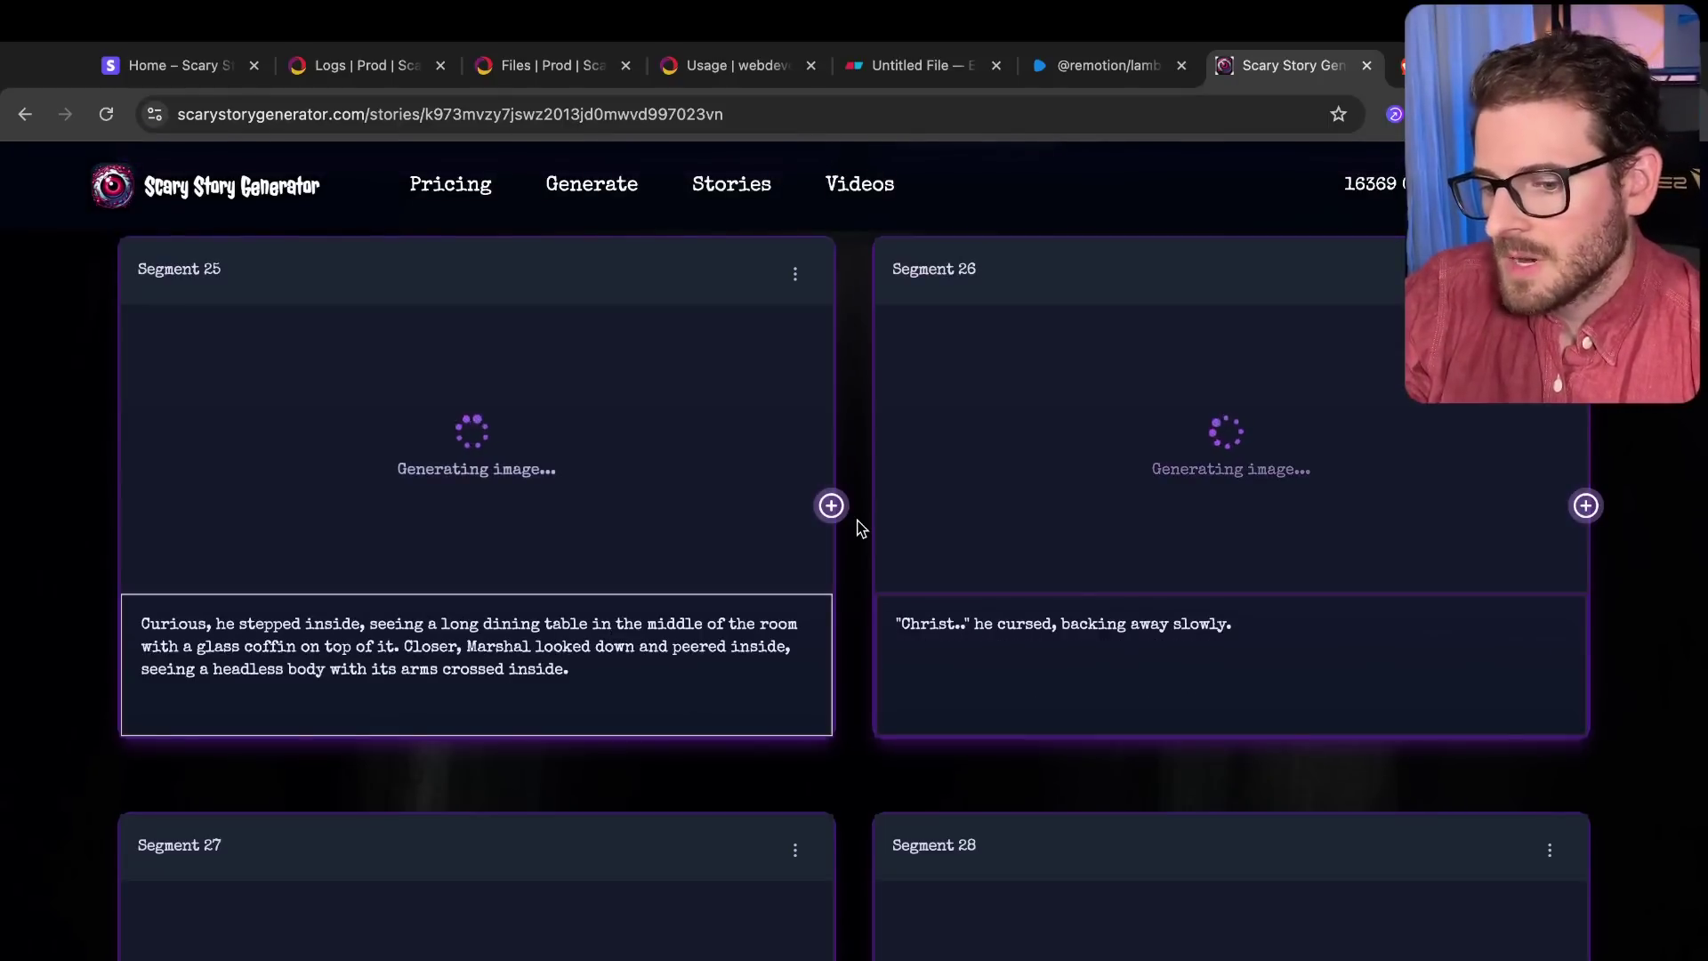
Step: Look through the story's generated segments, checking how the text is split and the progress of the images
scroll(858, 525, down, 5)
scroll(857, 526, down, 10)
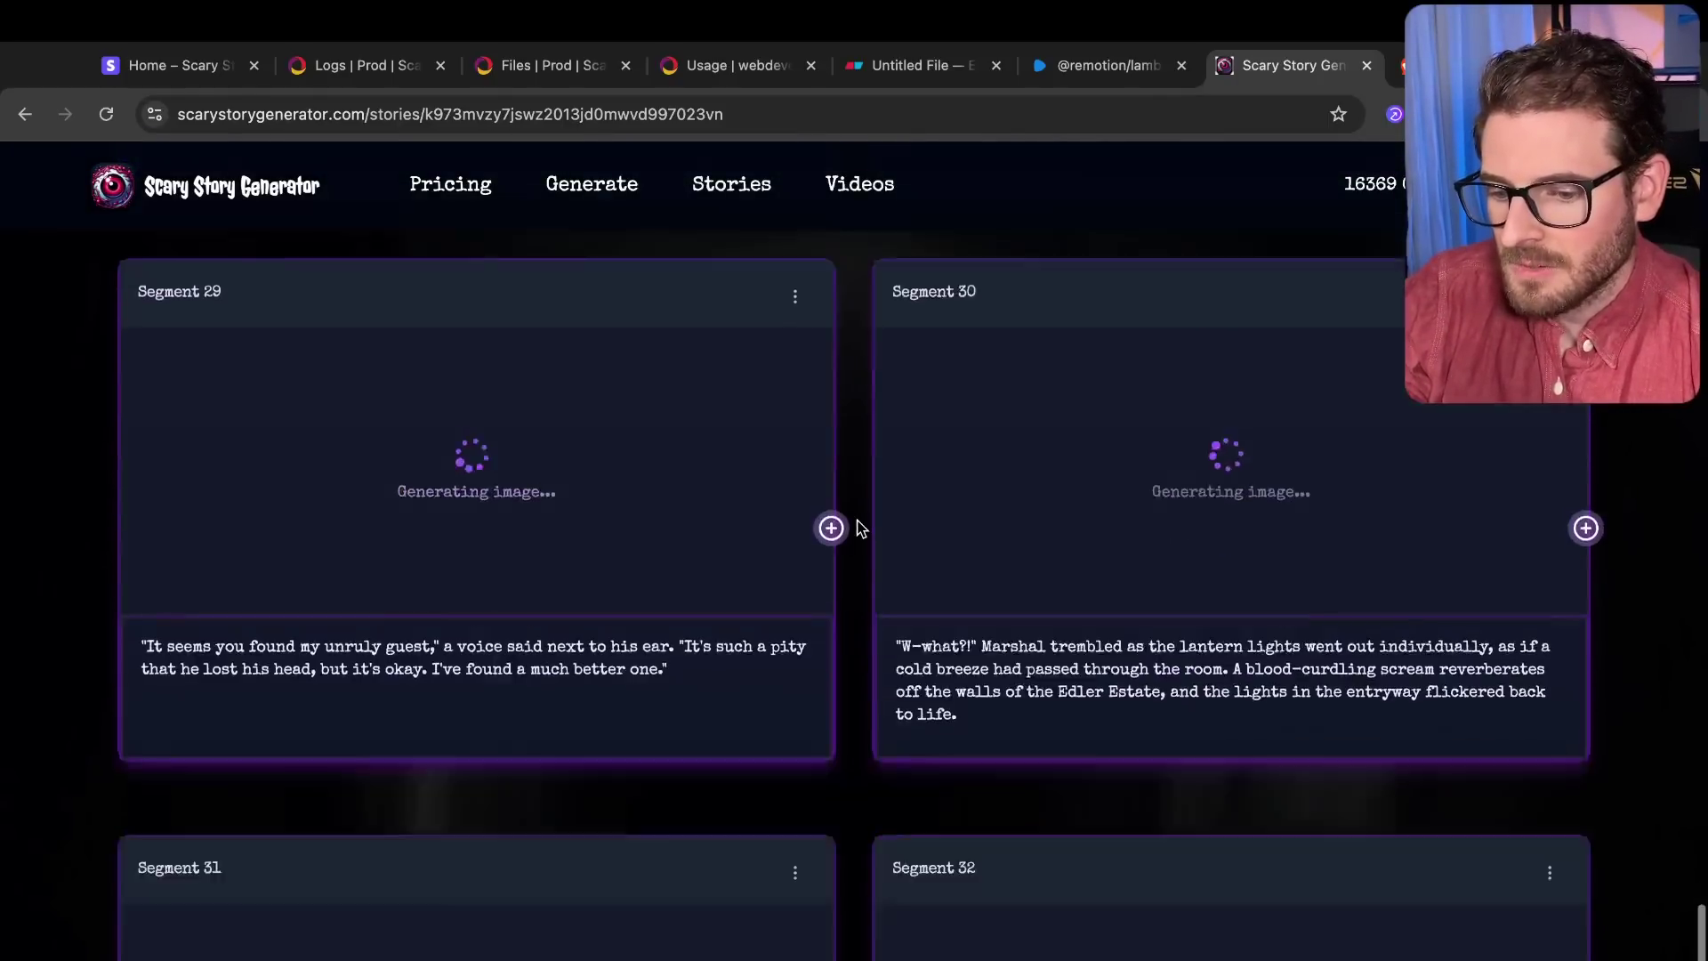
scroll(858, 525, up, 10)
scroll(857, 526, down, 4)
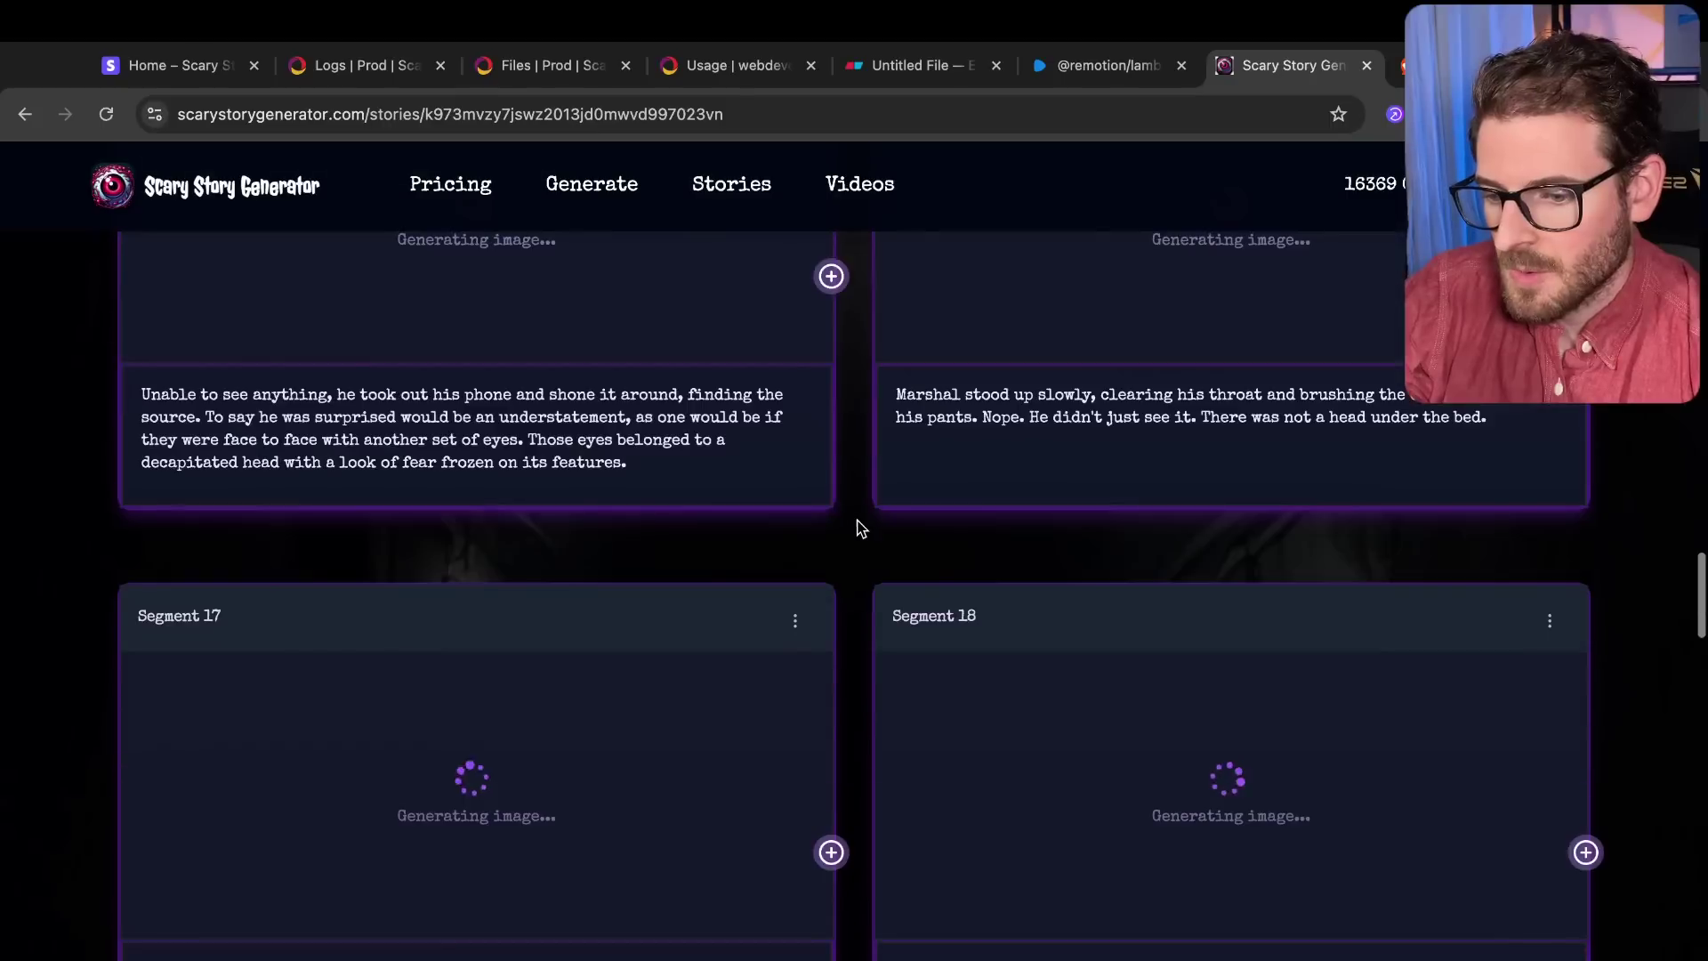
scroll(857, 525, down, 8)
scroll(857, 529, down, 4)
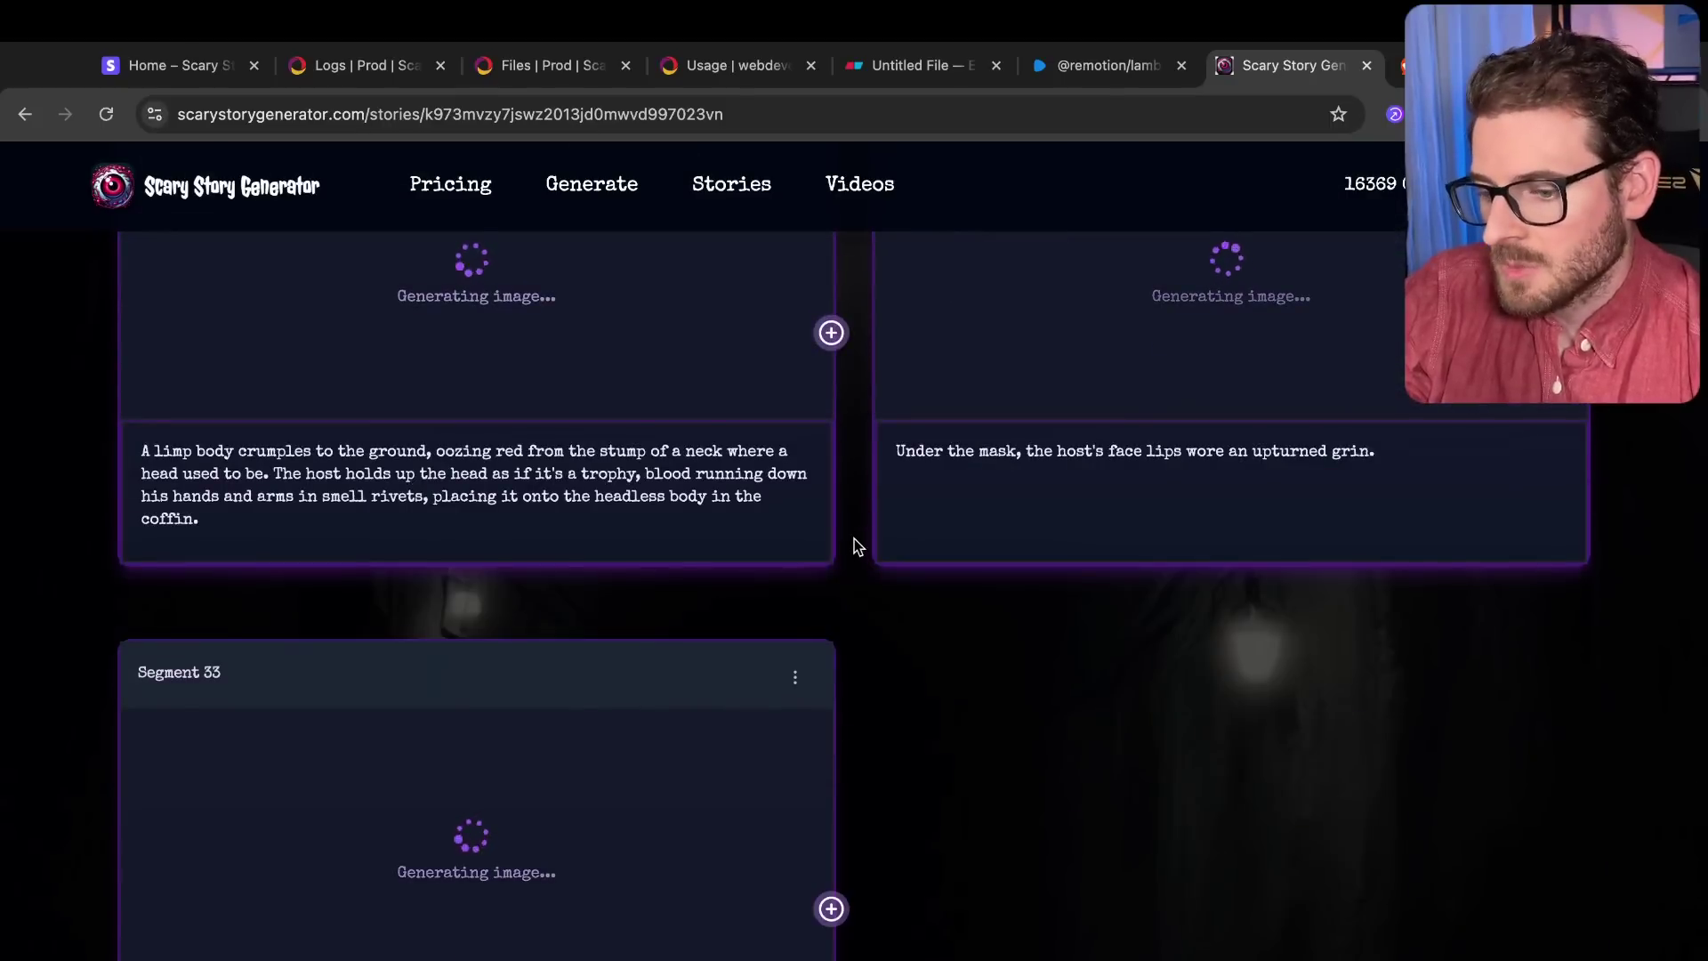
scroll(922, 601, down, 2)
scroll(921, 602, up, 20)
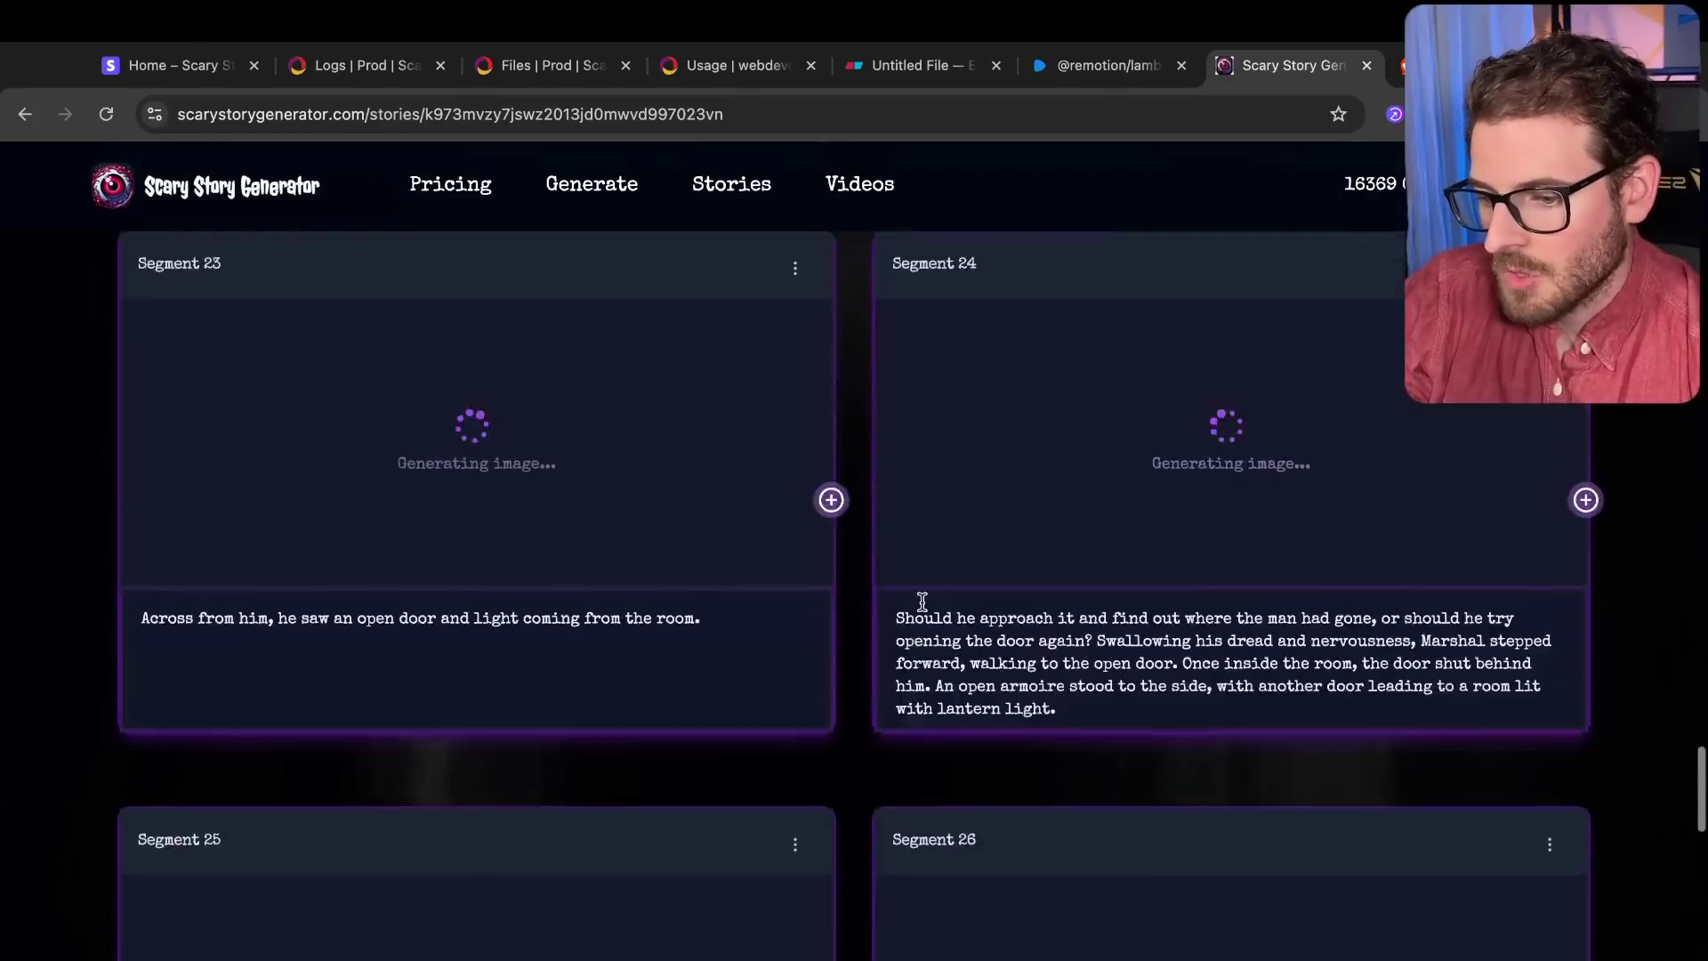
scroll(877, 547, up, 15)
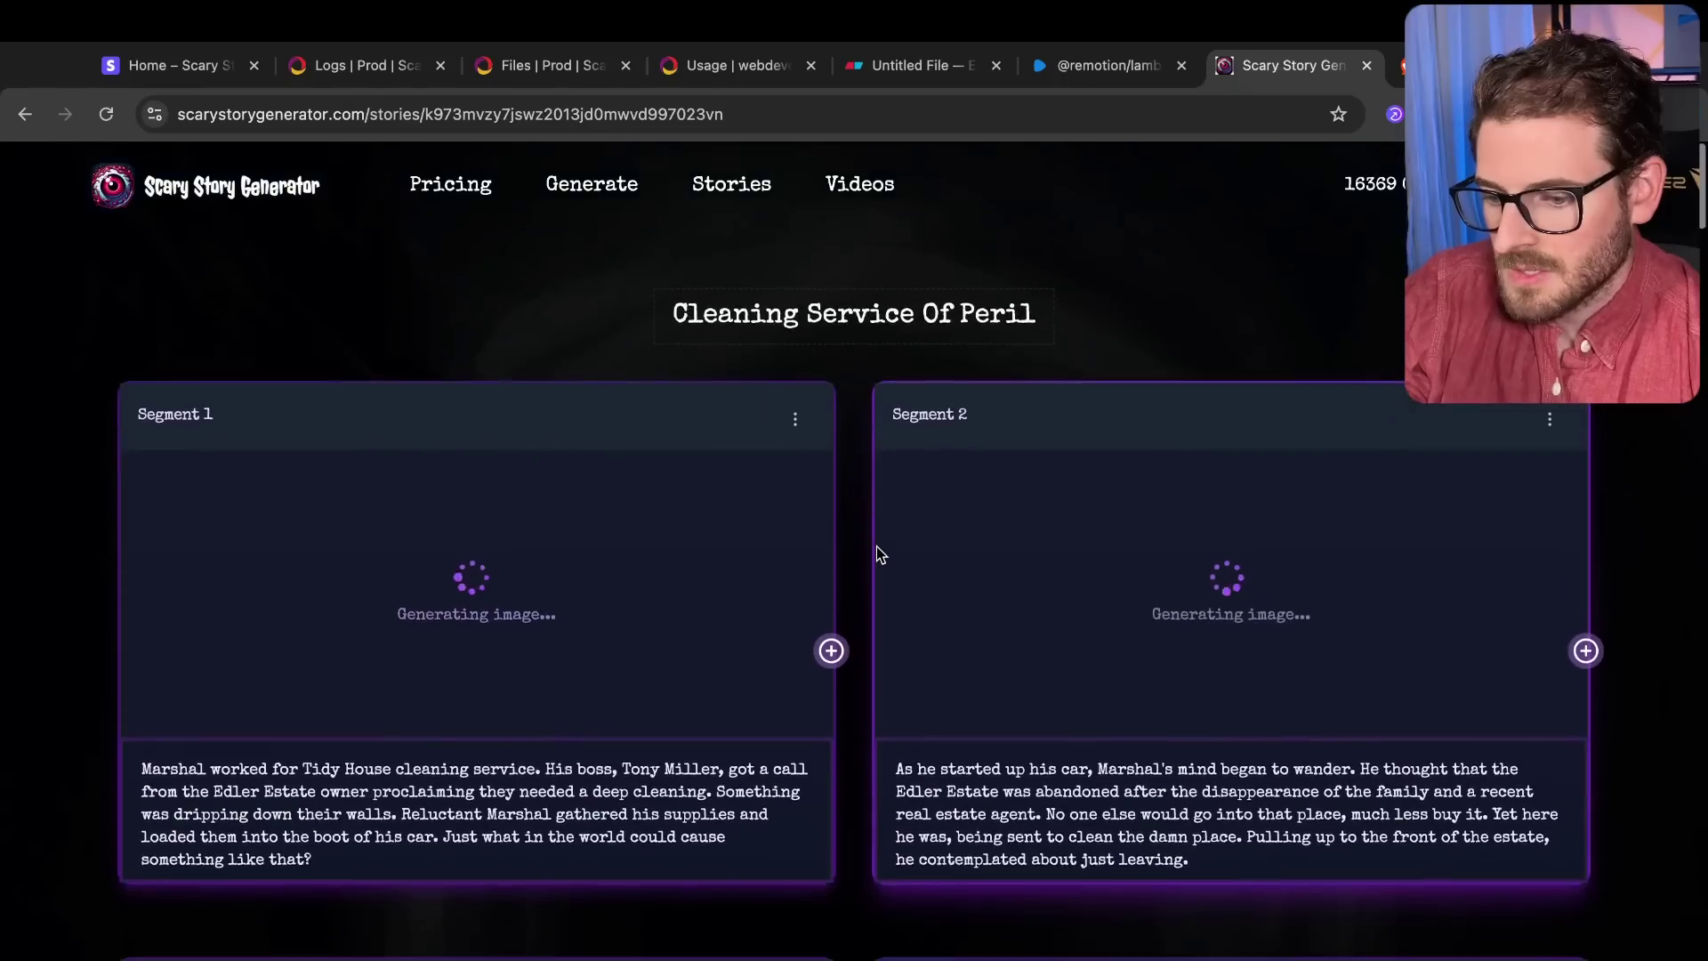
scroll(851, 633, down, 8)
scroll(851, 633, down, 20)
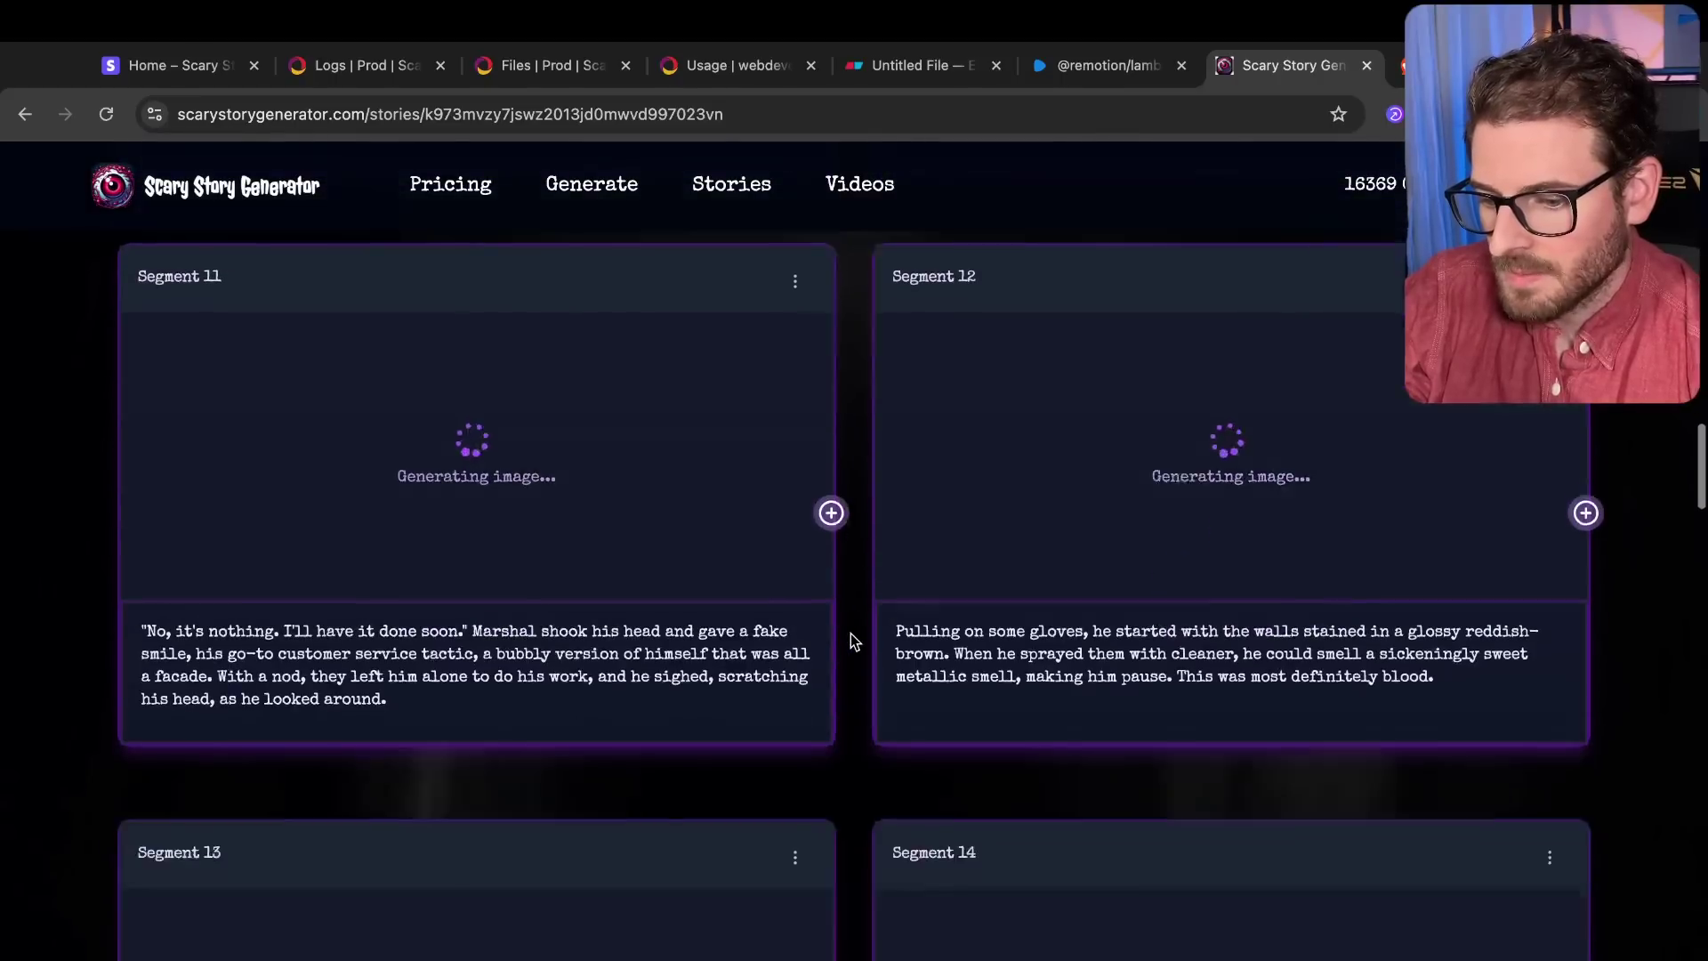
Step: Copy segment 10's sentence "Is there something wrong?" the man asked, peering into the room. to the end of segment 9's text
scroll(850, 634, down, 5)
scroll(850, 633, up, 11)
triple_click(995, 567)
key(ctrl+c)
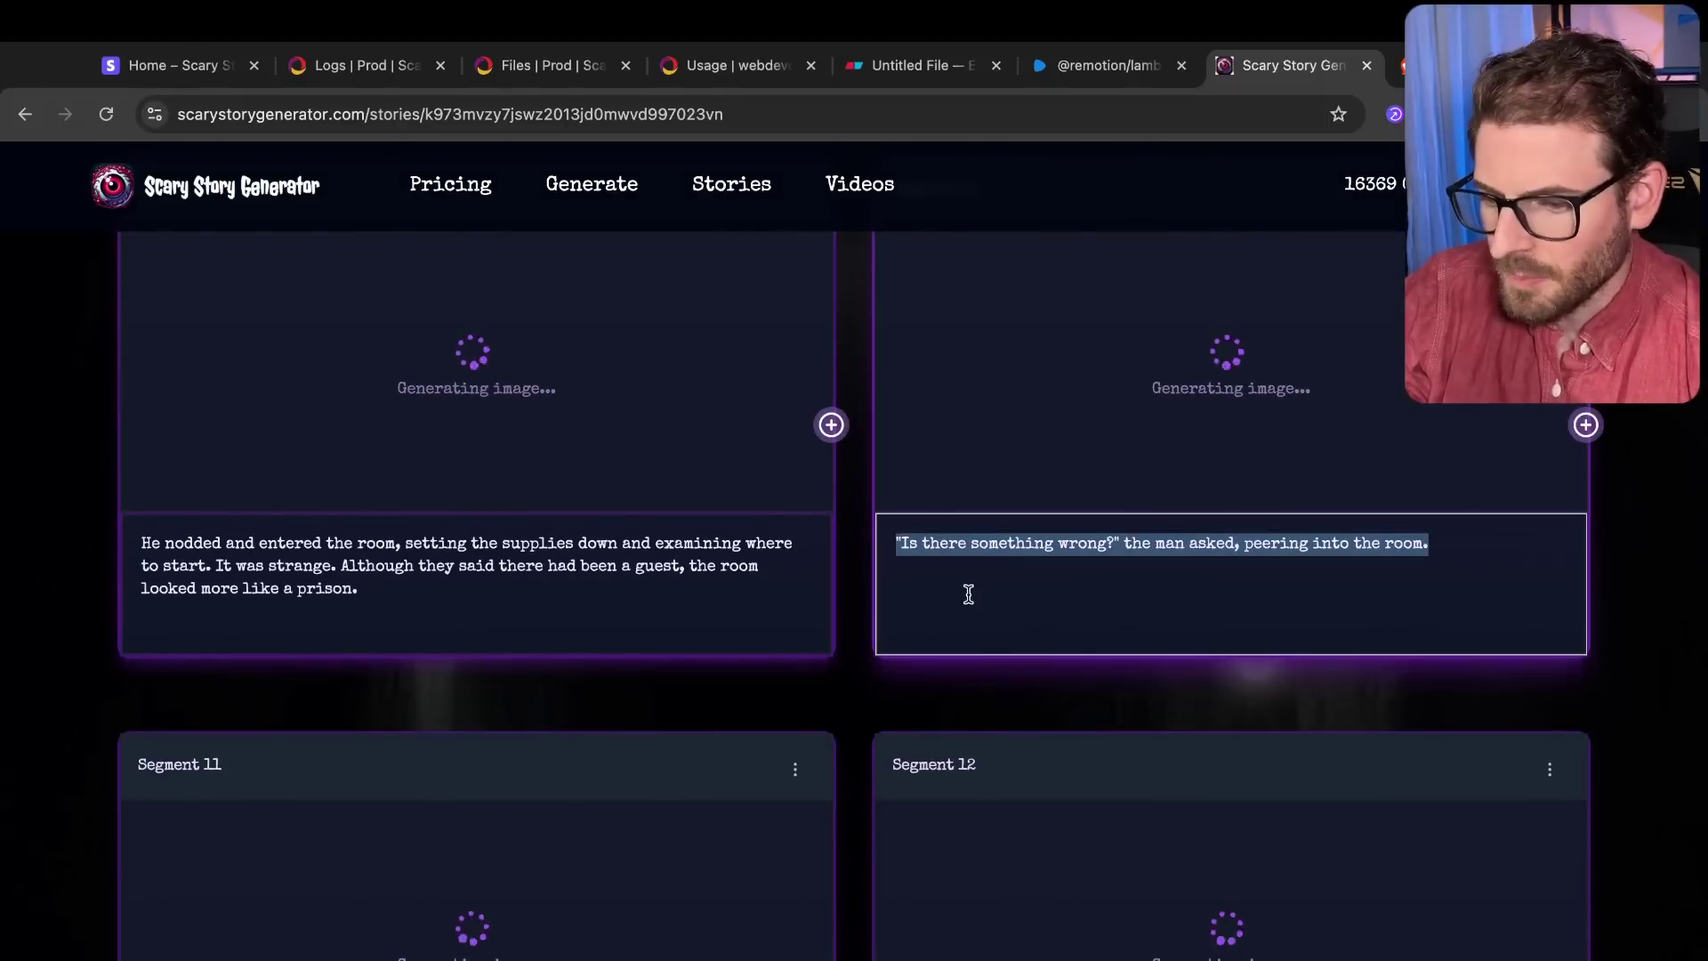
click(580, 607)
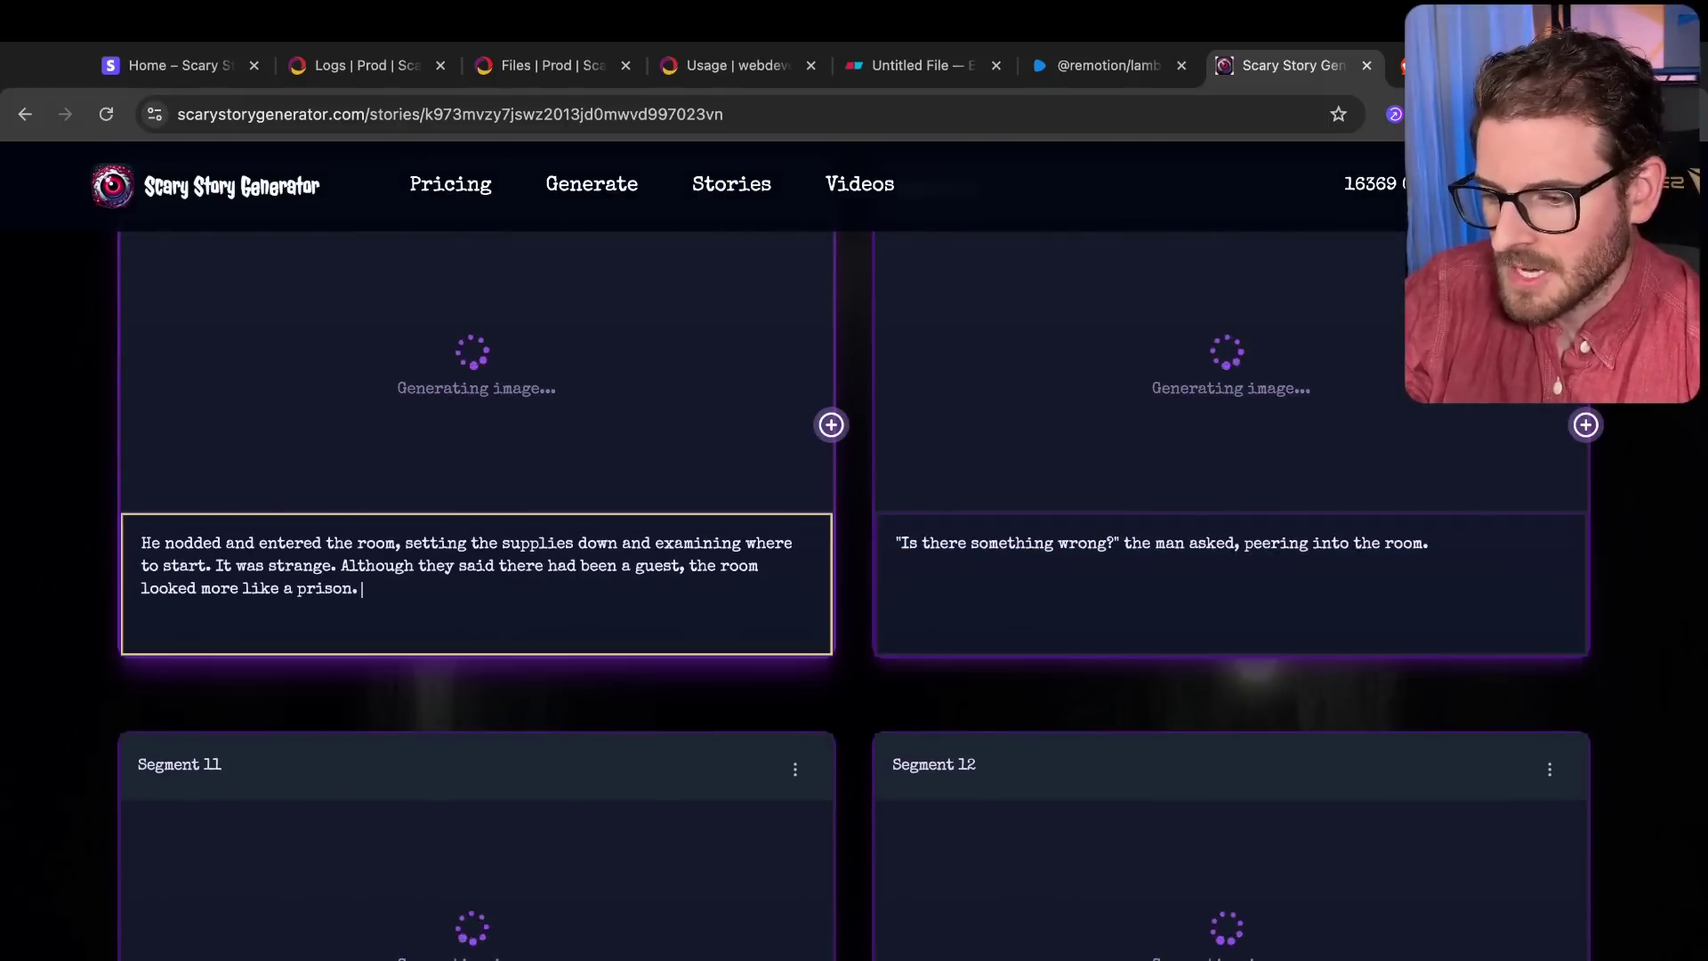
key(ctrl+v)
Step: Delete segment 10, whose sentence is duplicated in segment 9, and confirm the deletion
scroll(910, 542, up, 2)
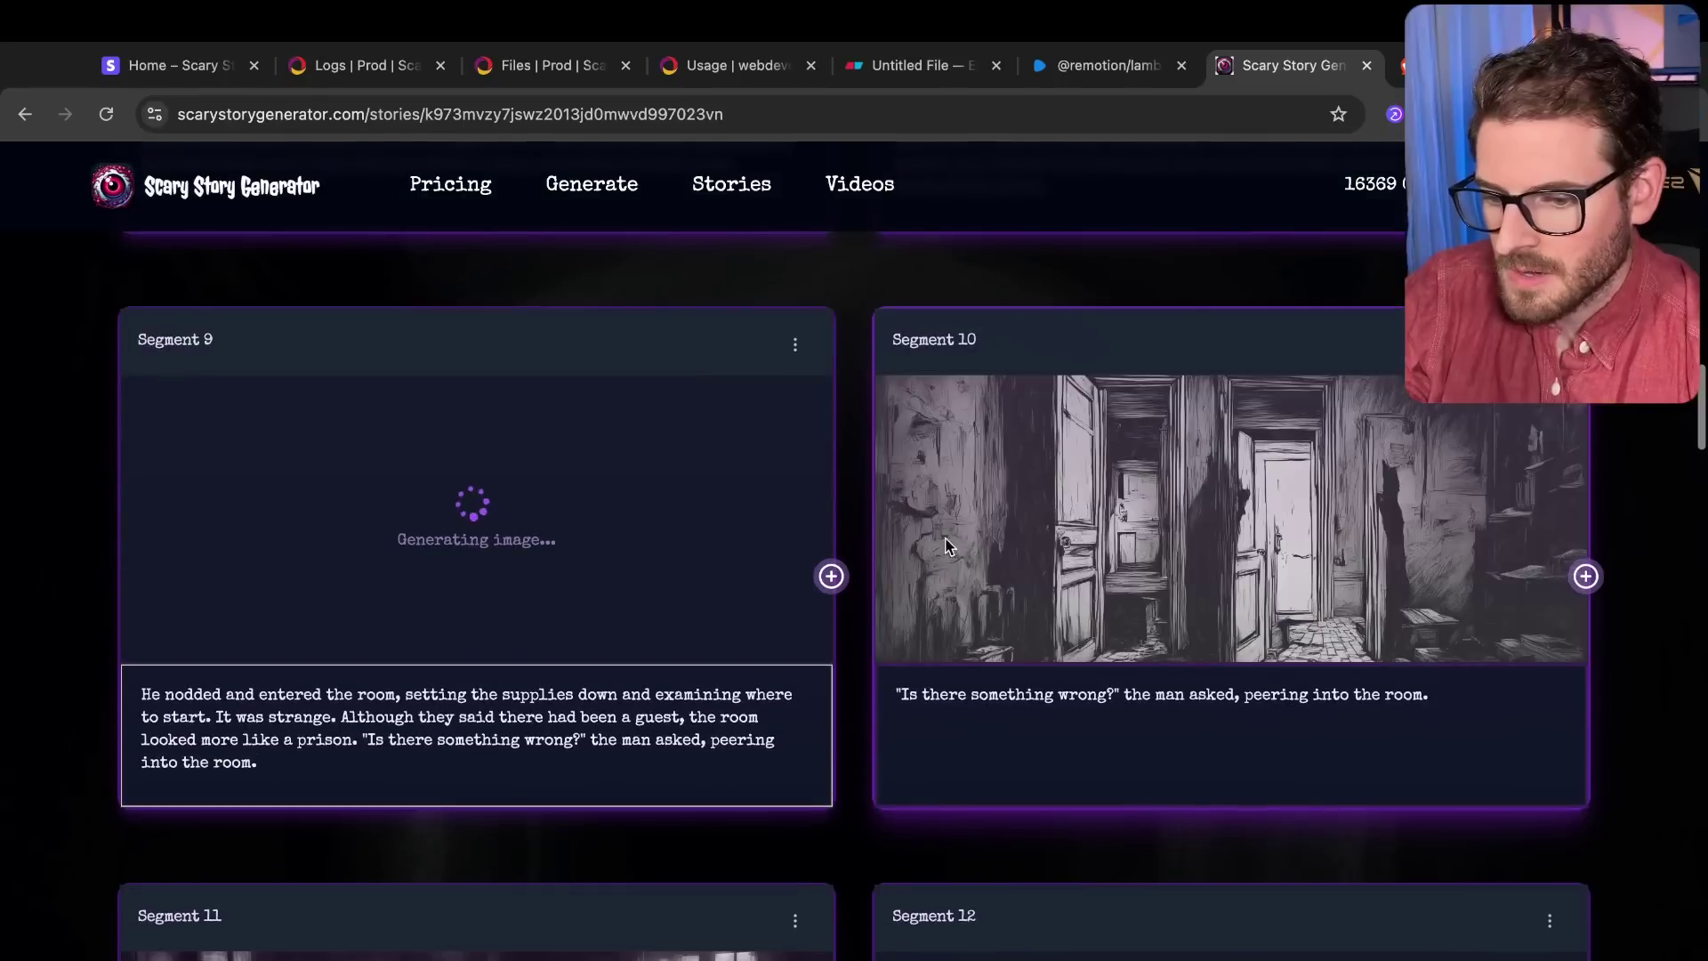
click(1550, 344)
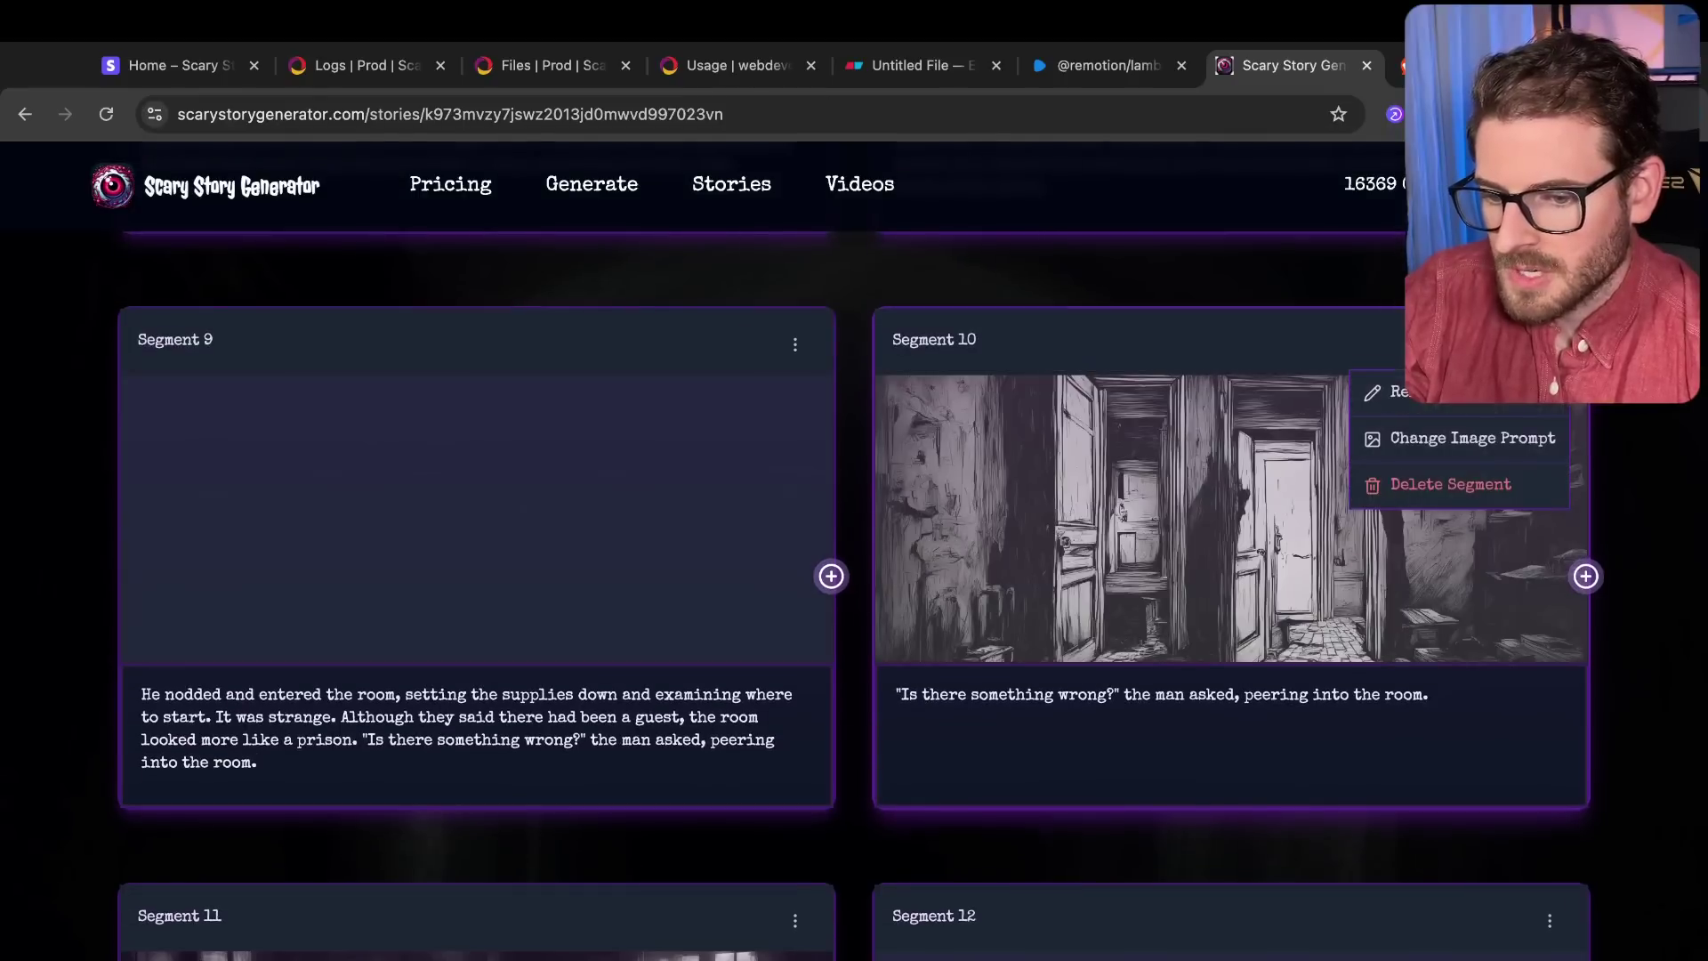
click(1439, 492)
click(1064, 679)
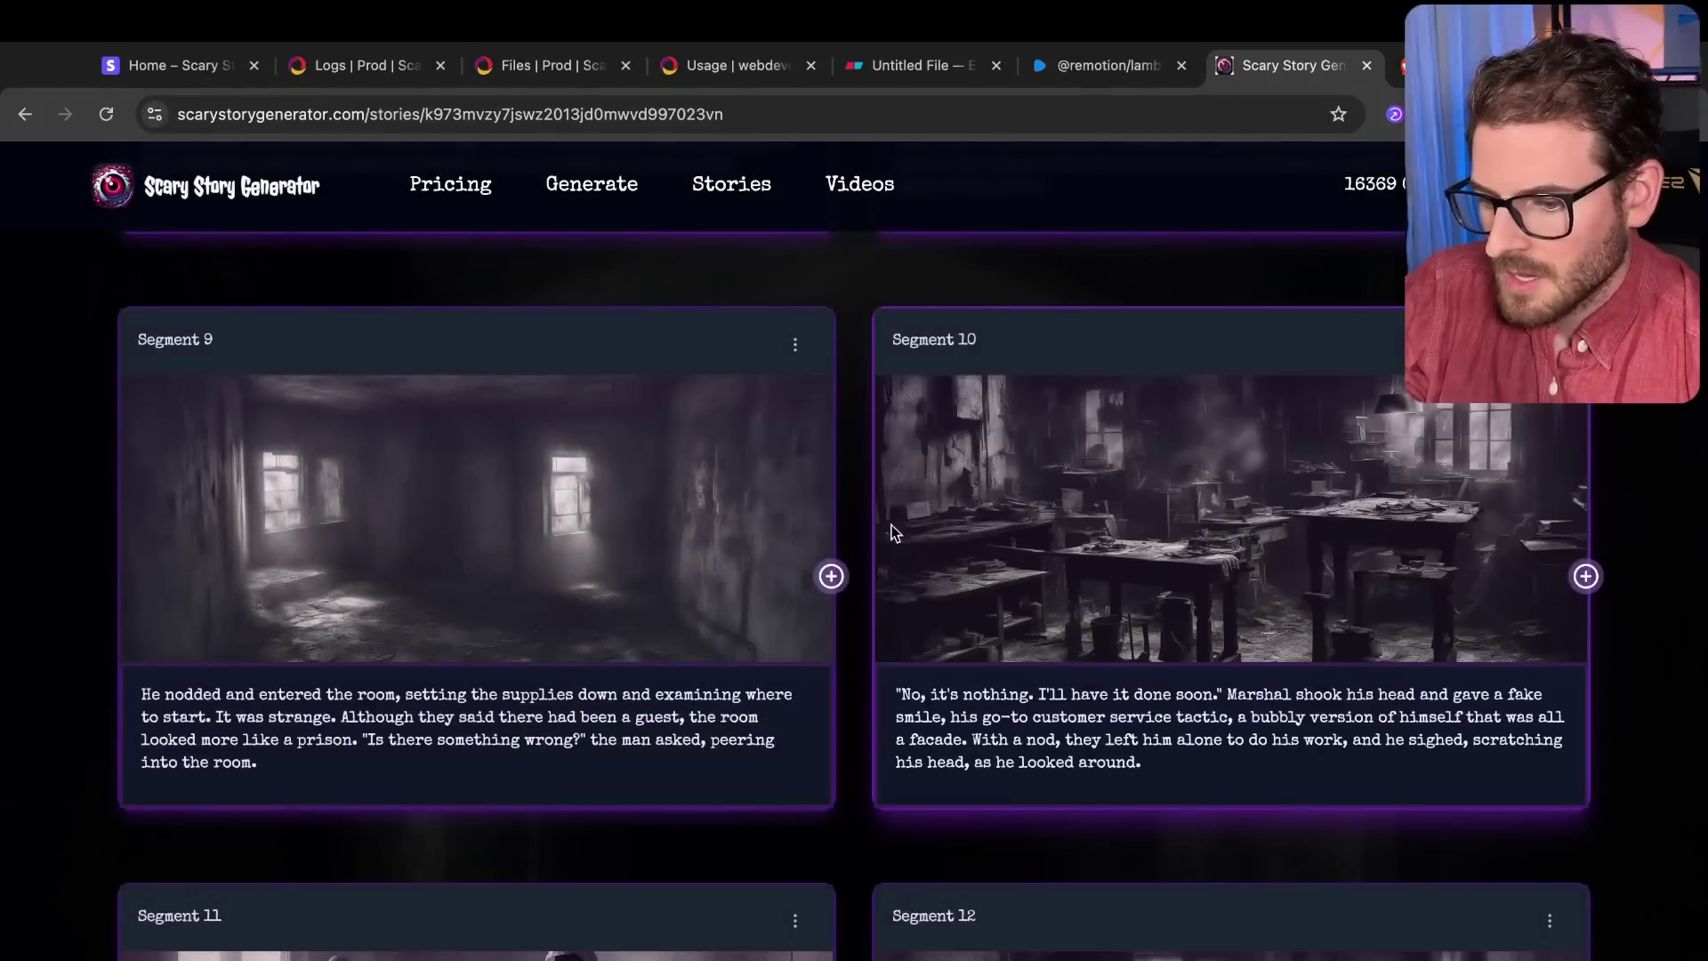
Step: Examine the text refinement option for segment 11 and close it without entering any instructions
scroll(906, 525, down, 10)
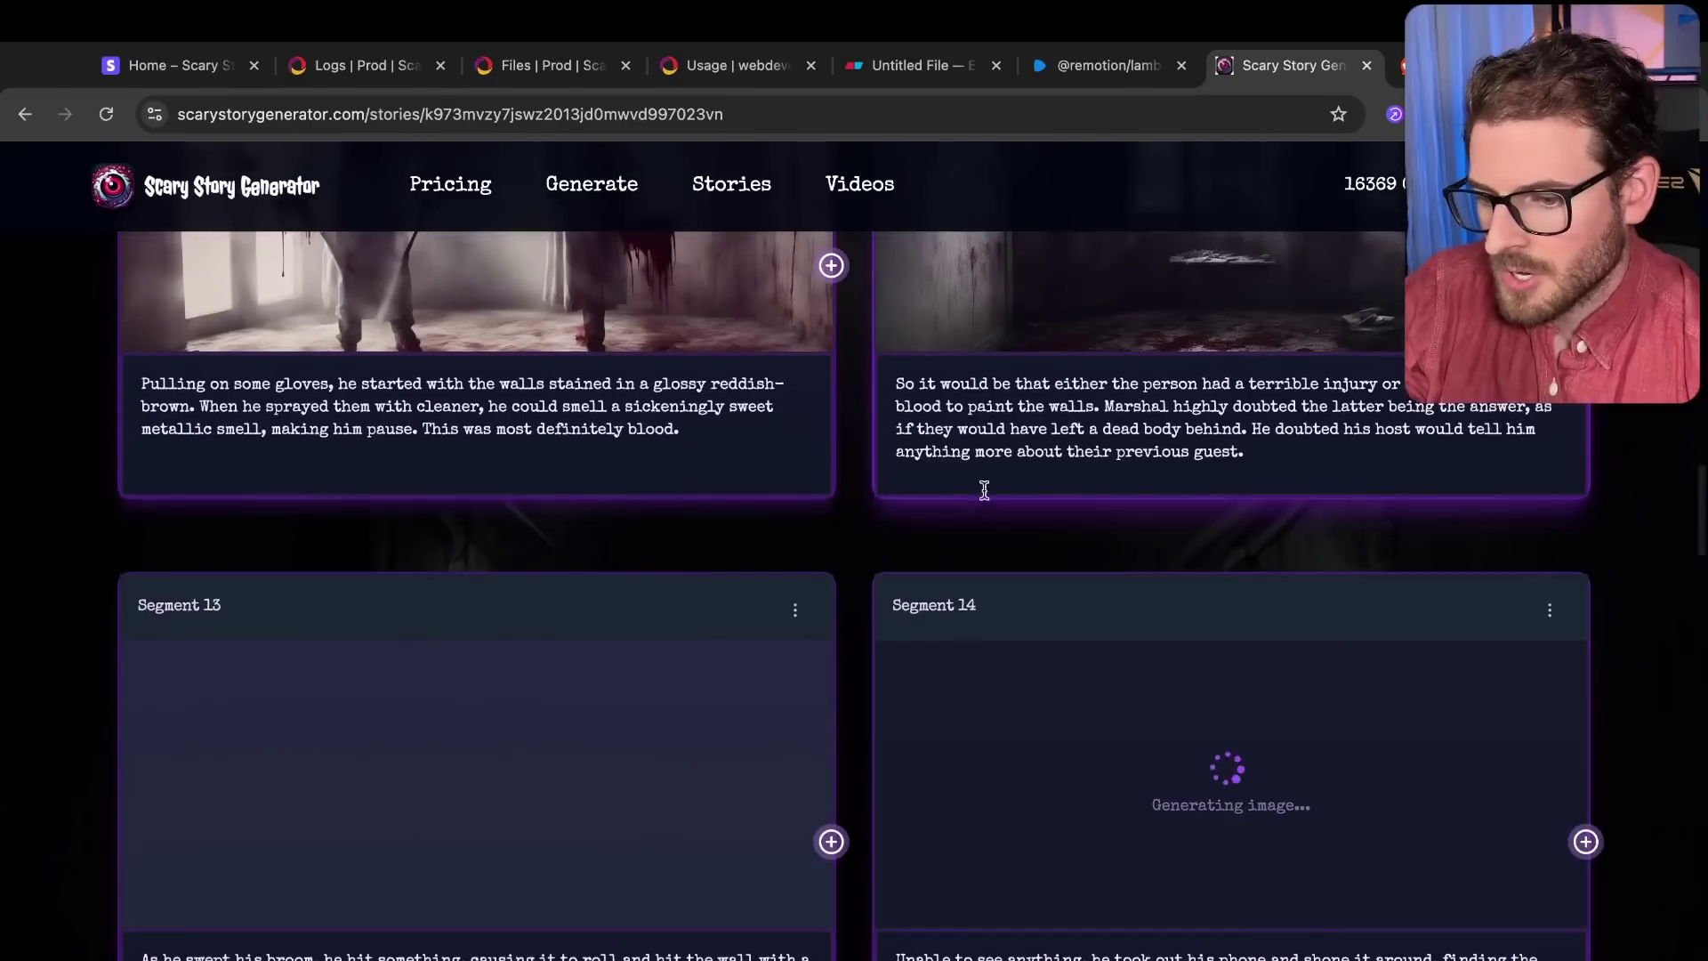
scroll(926, 485, up, 4)
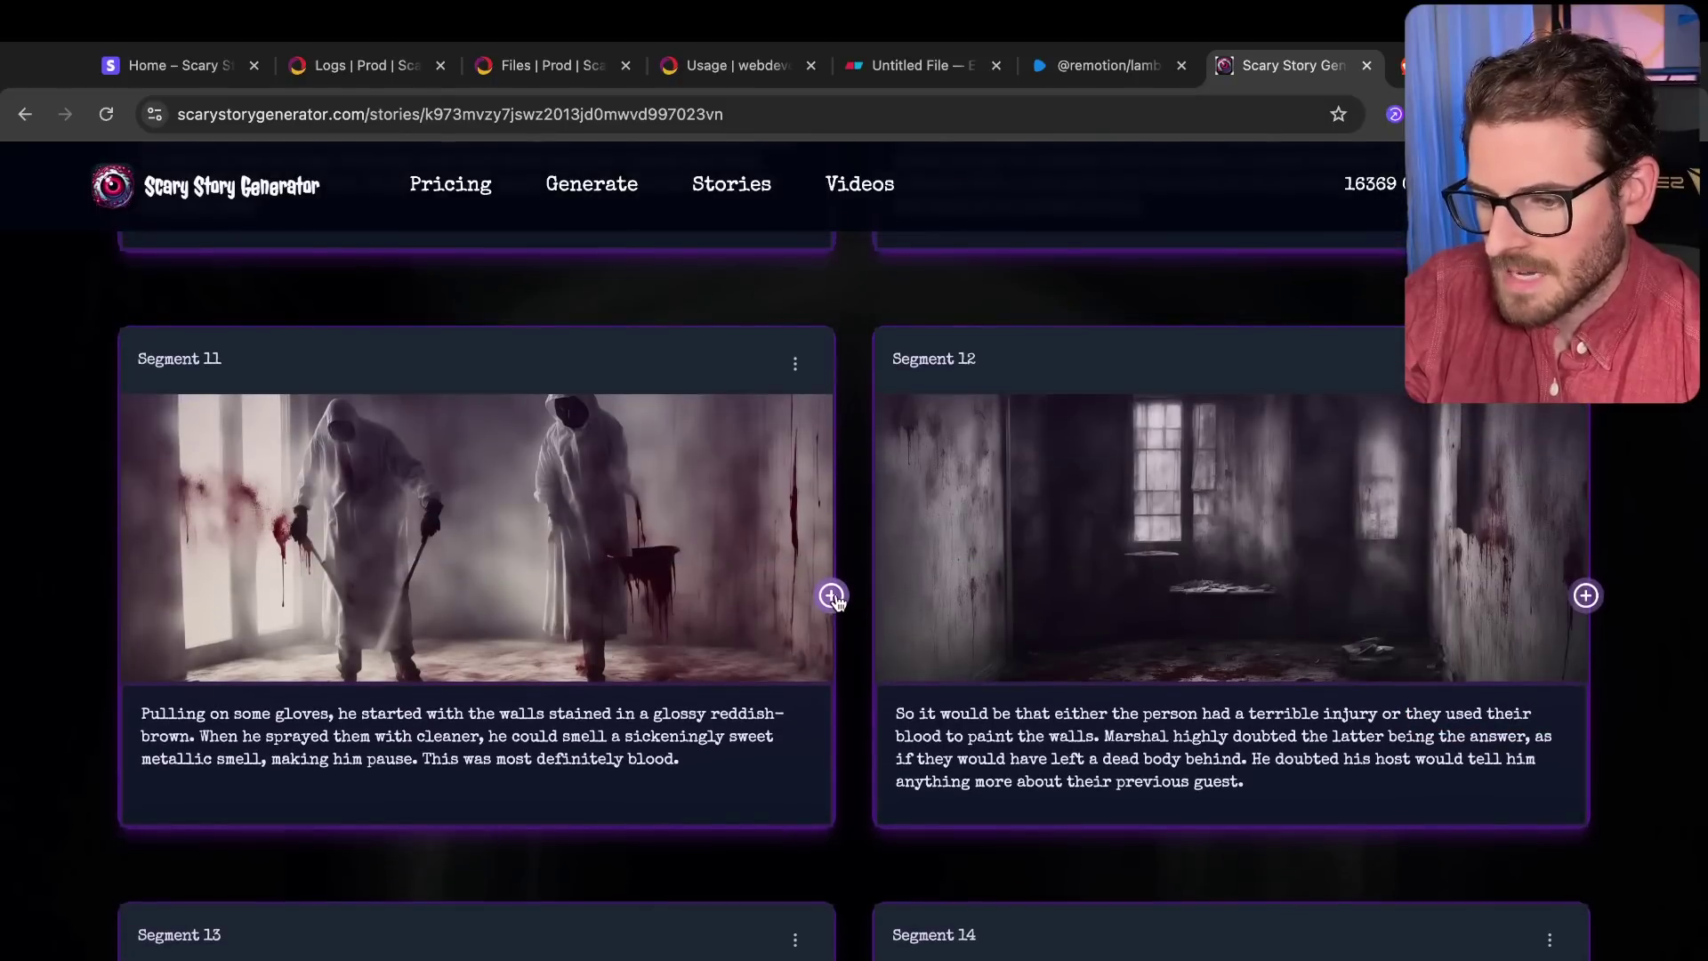
click(795, 363)
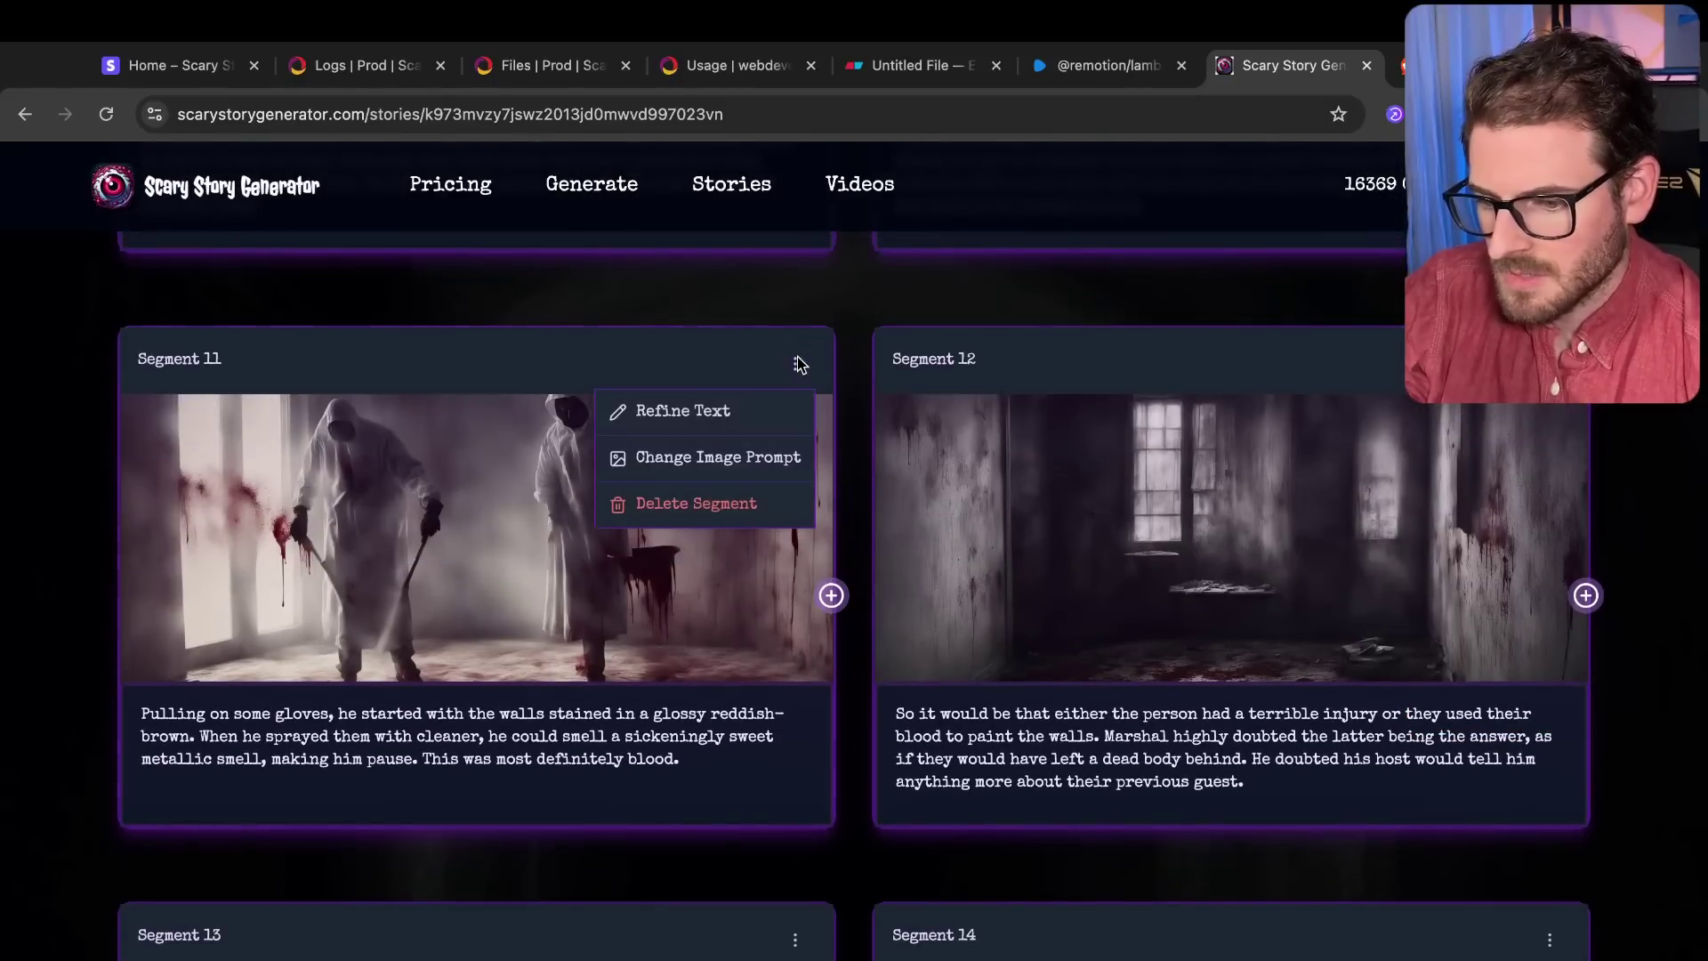
click(678, 414)
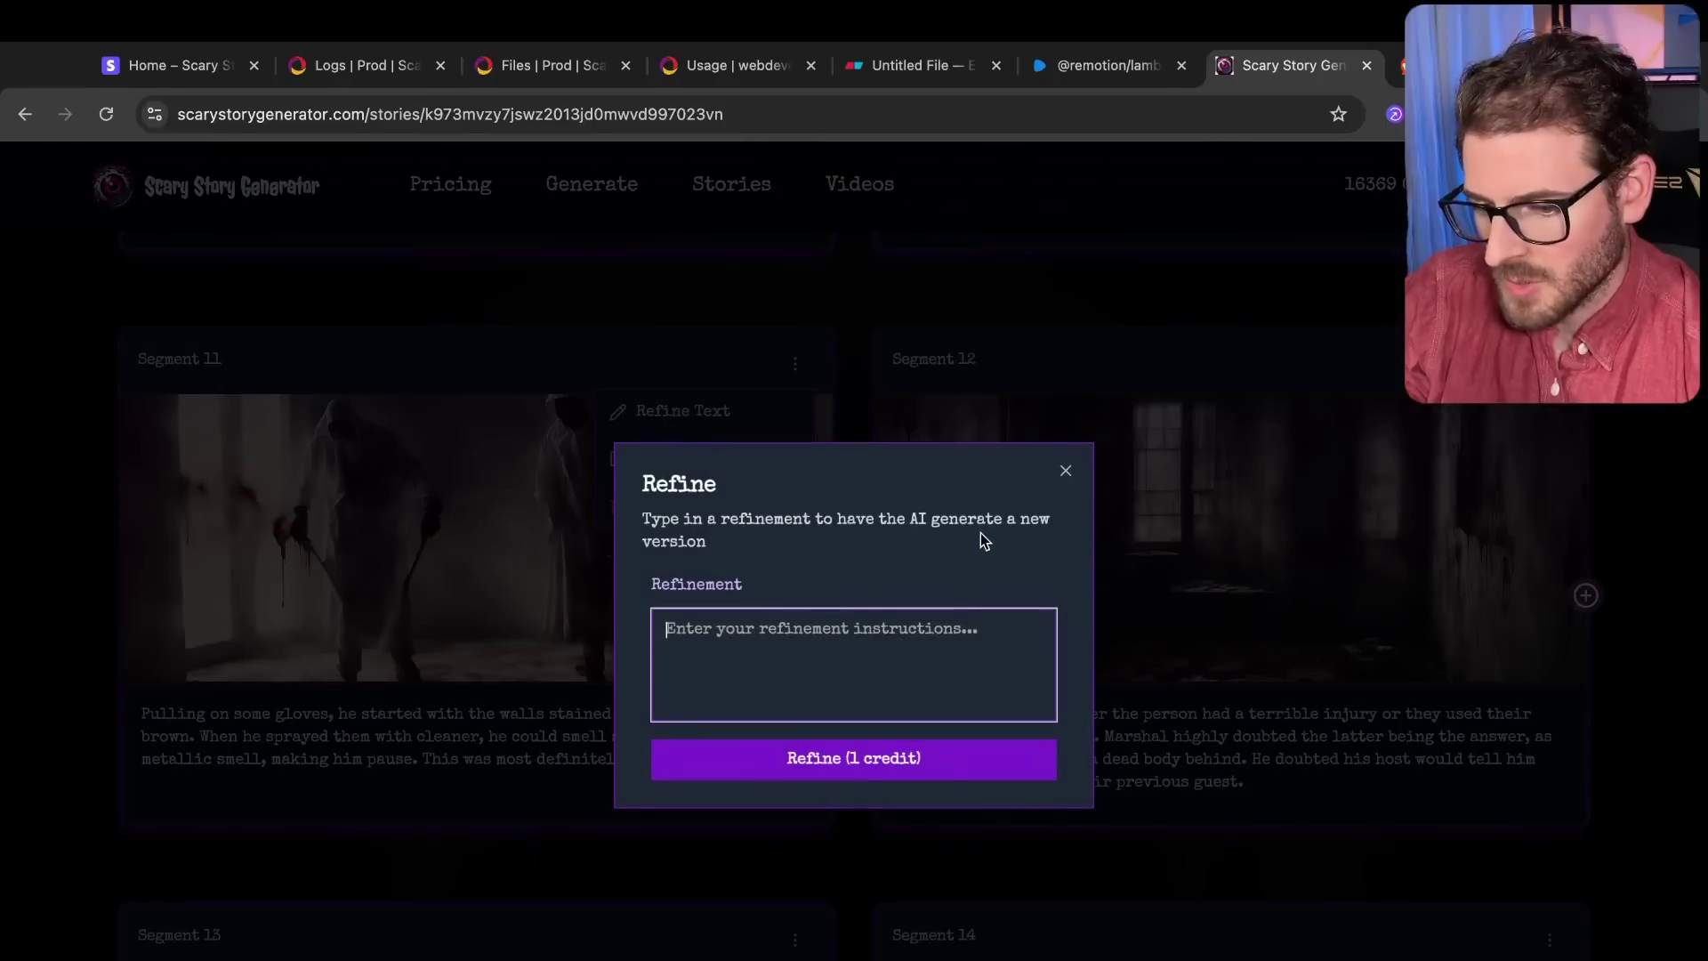
click(1065, 470)
click(702, 760)
drag(703, 760, 60, 686)
click(605, 783)
Step: Examine the image prompt of segment 11 and close it without regenerating the image
click(789, 366)
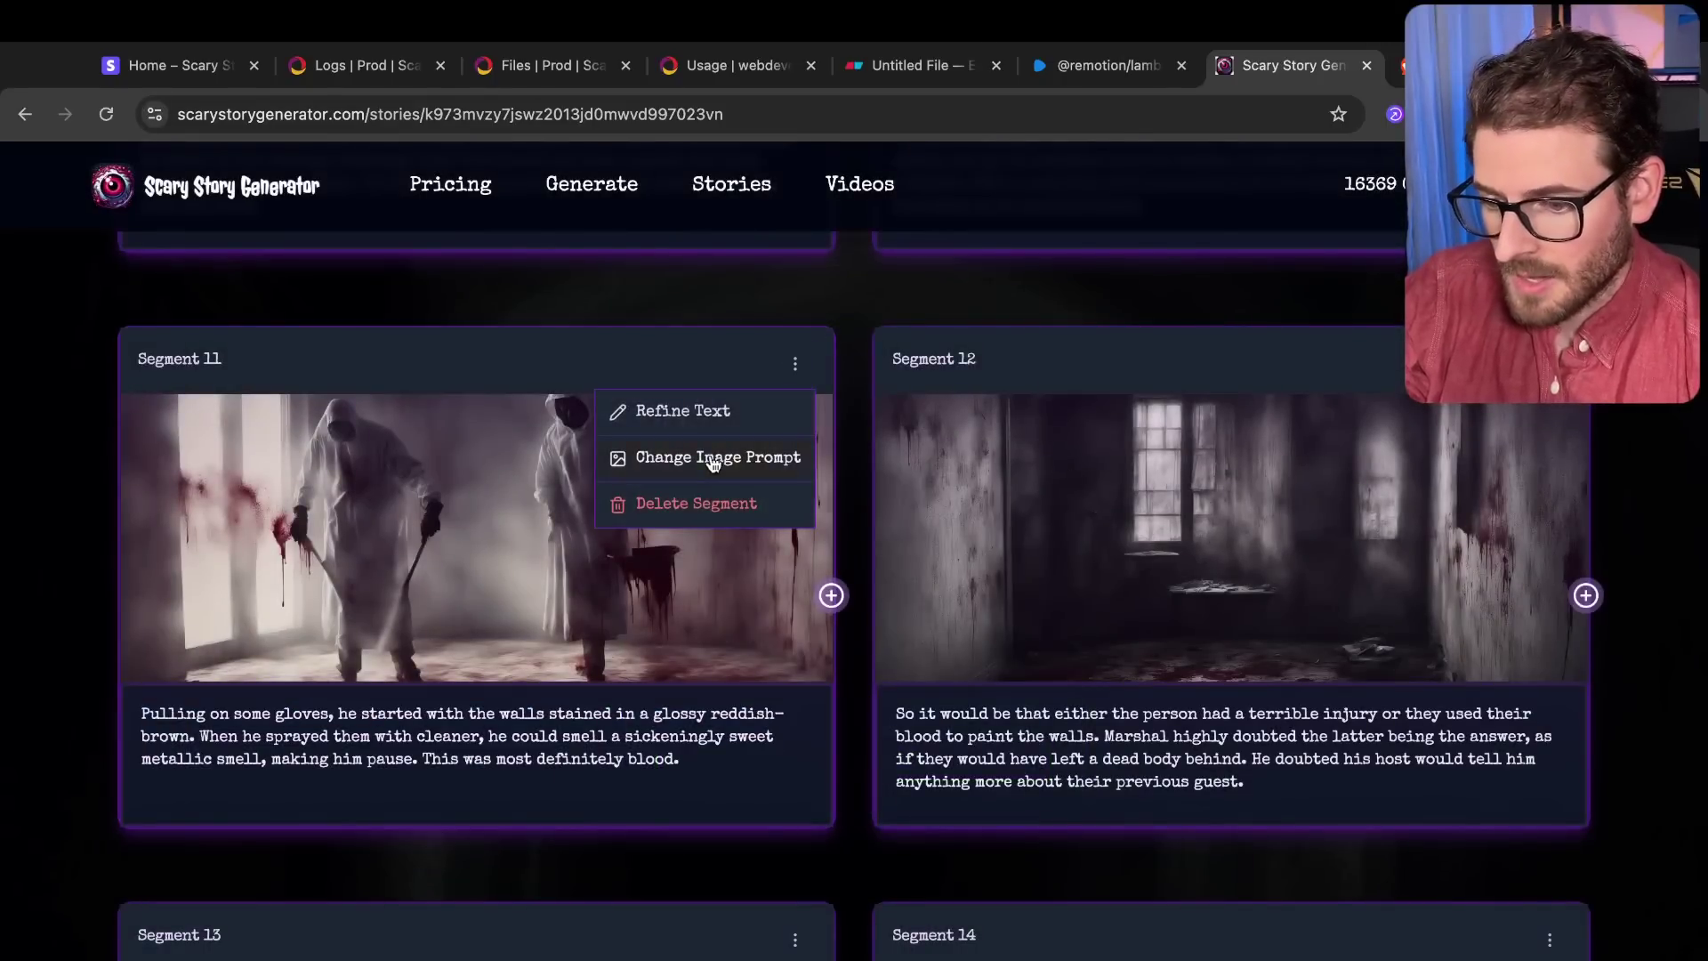
click(703, 452)
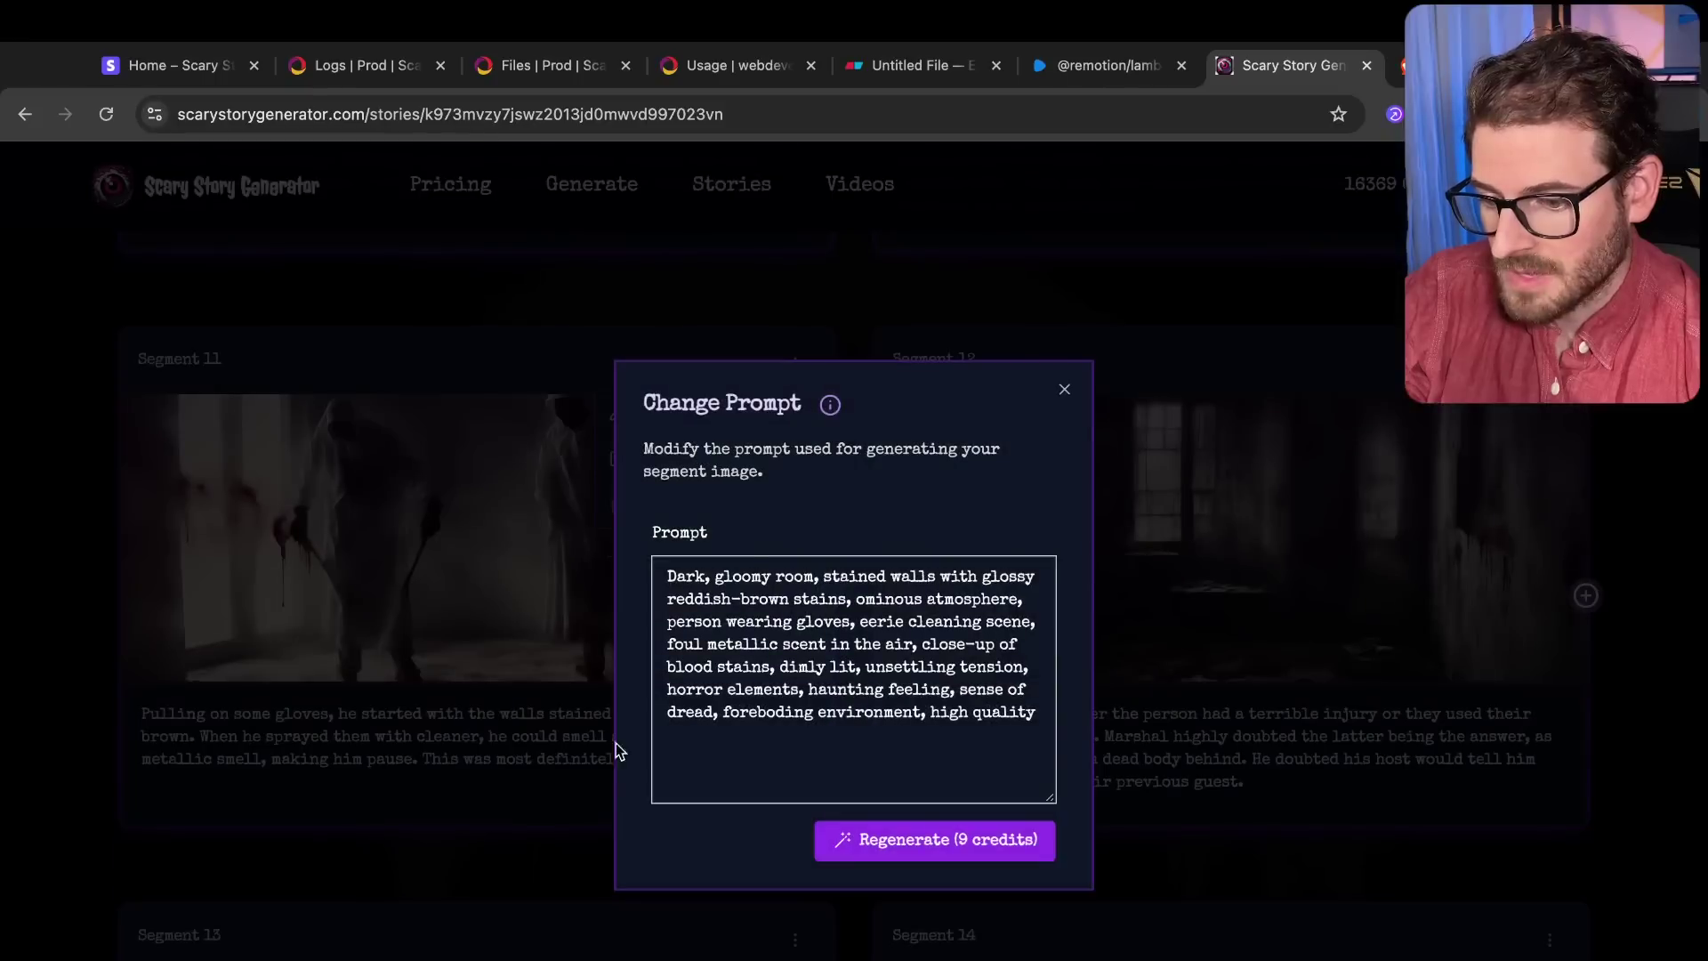
click(1064, 389)
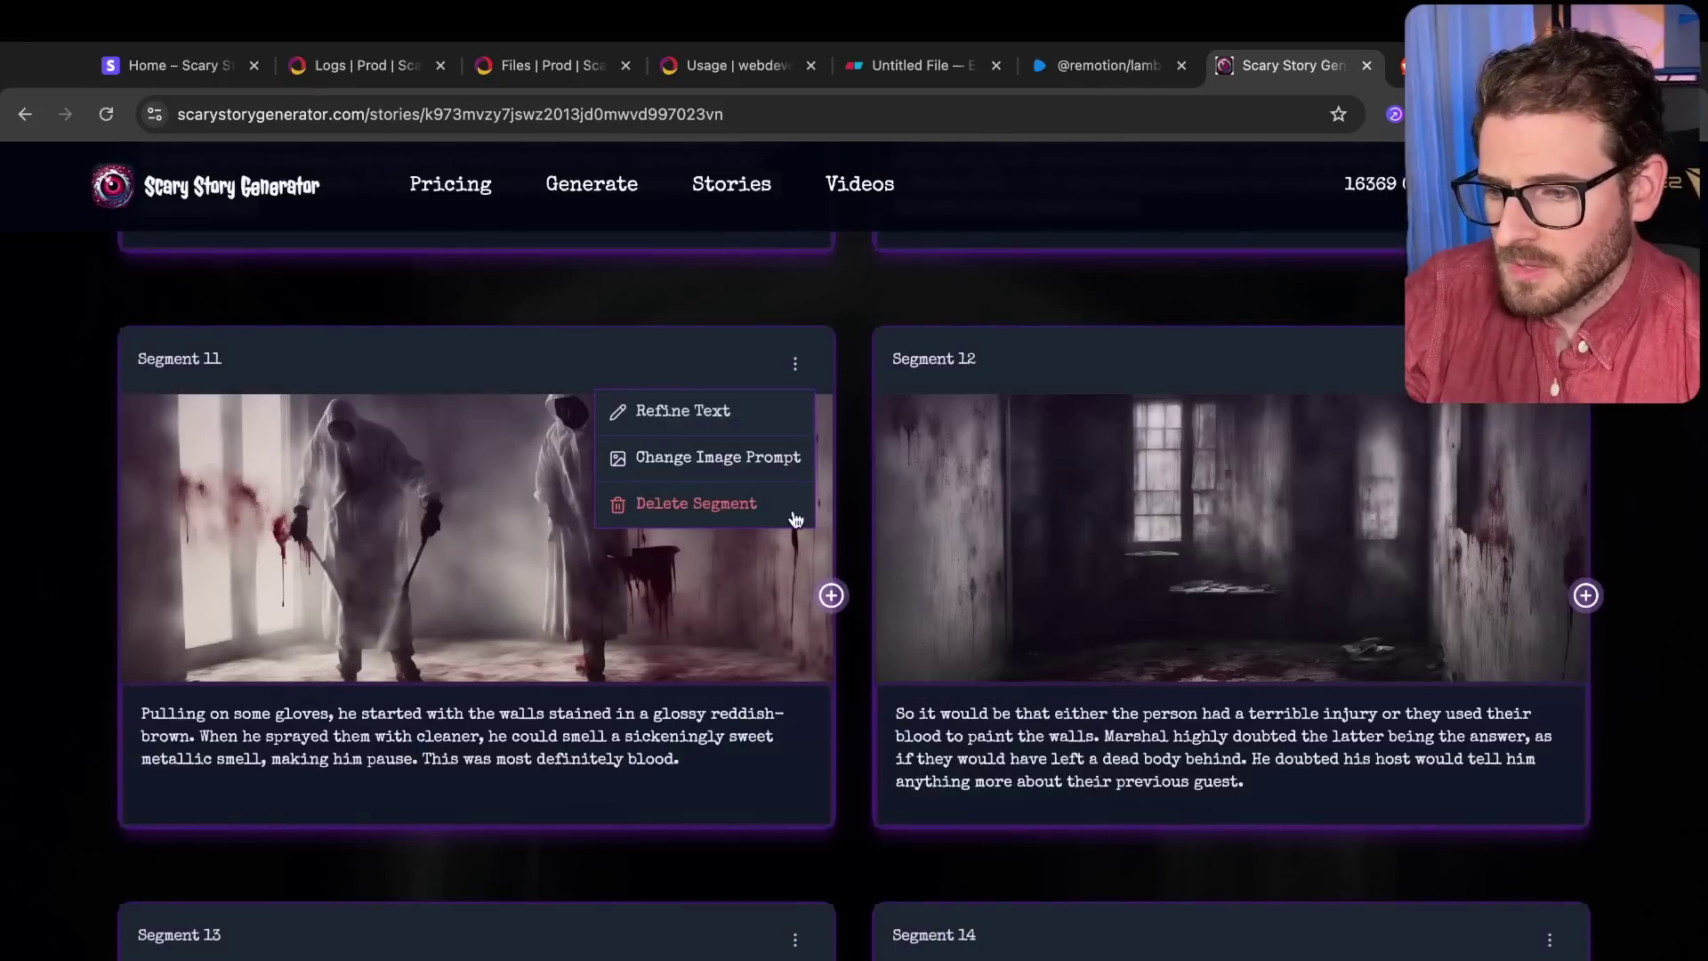
click(858, 631)
Step: Move segment 25's sentence "Christ.." he cursed, backing away slowly. to the start of segment 26's text
scroll(706, 583, down, 6)
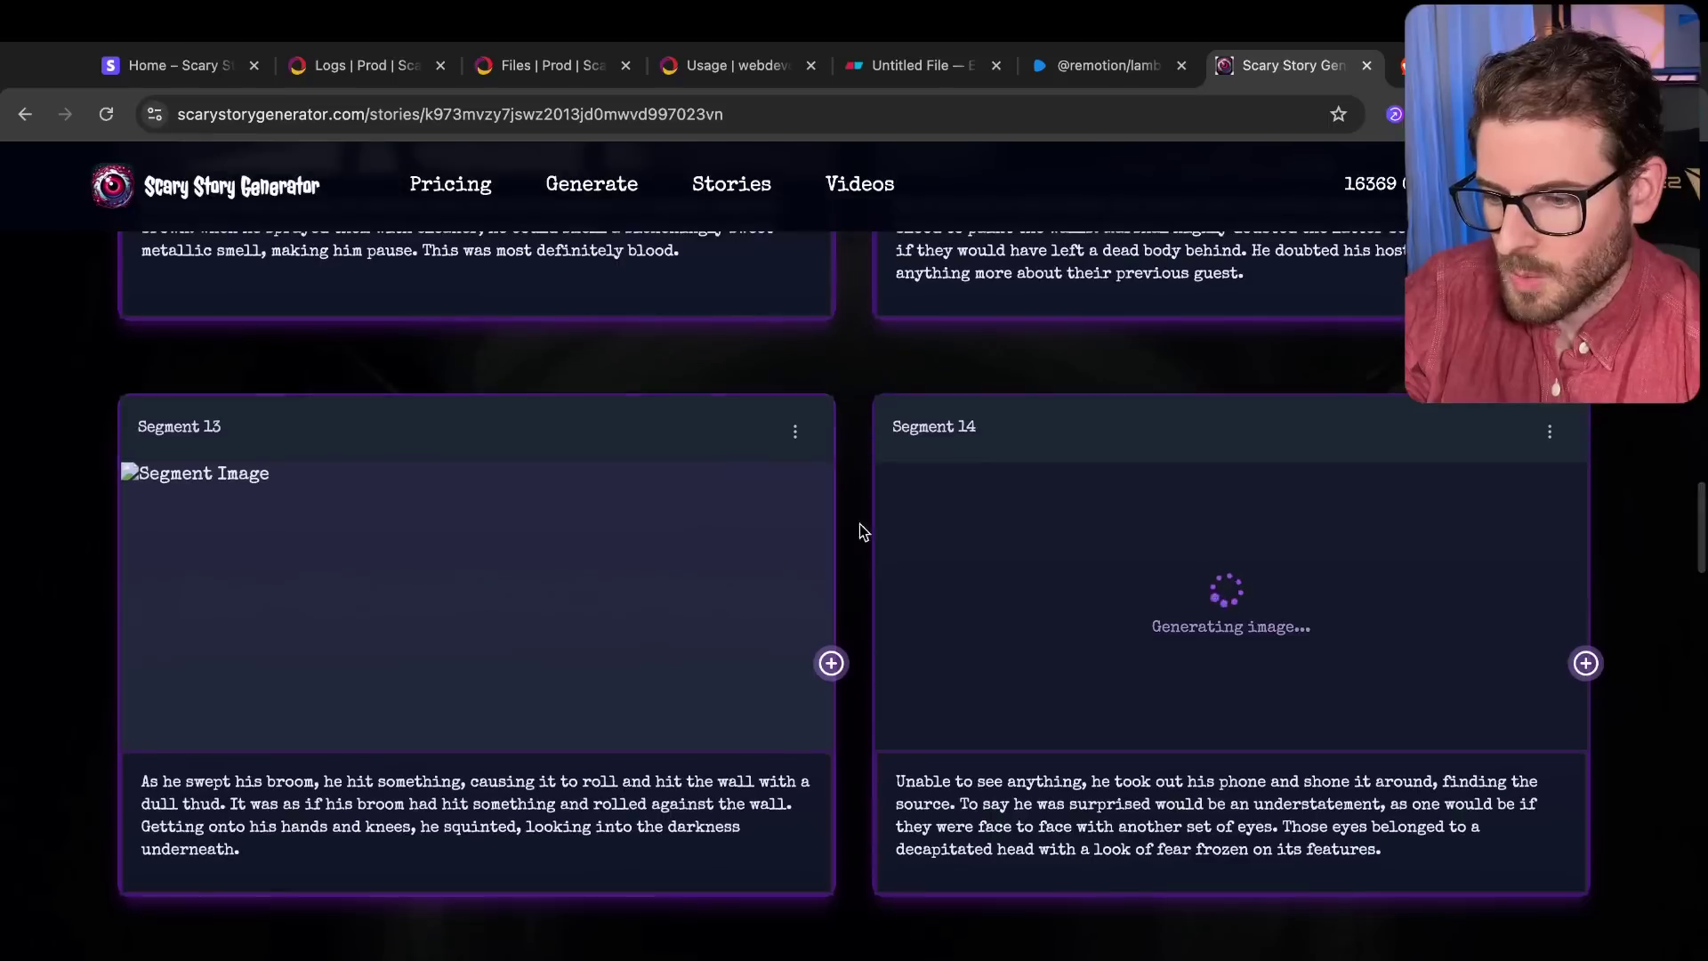
scroll(911, 431, down, 20)
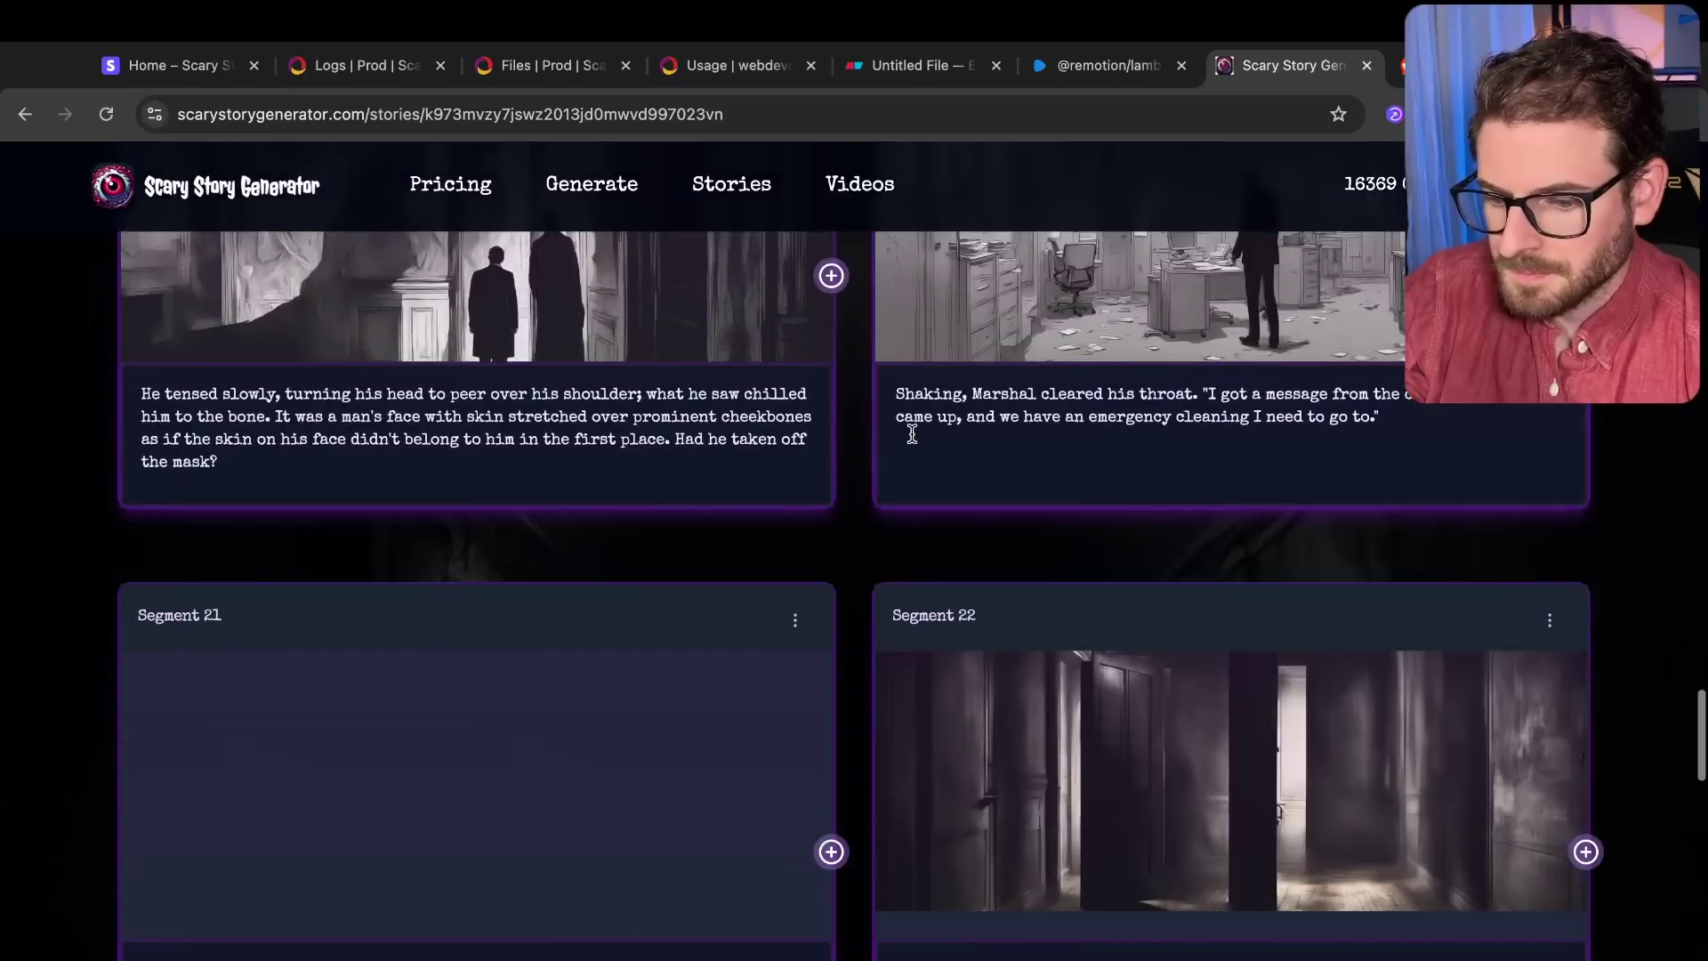
scroll(912, 434, down, 8)
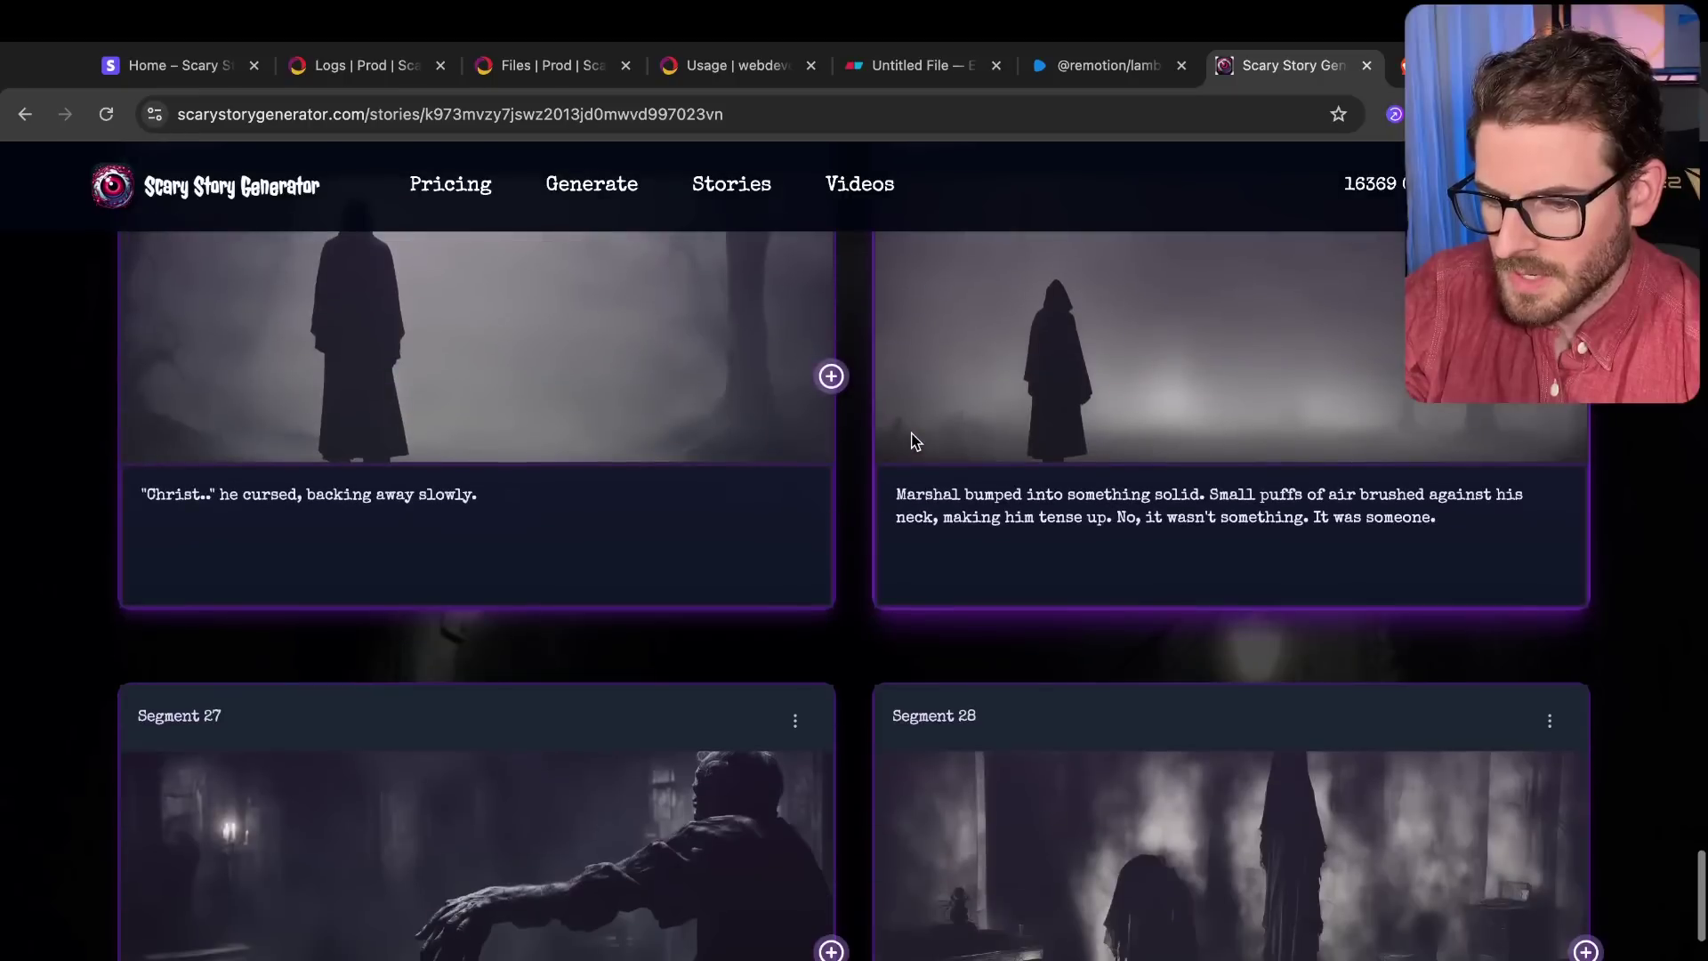
scroll(854, 500, up, 2)
triple_click(660, 598)
key(super+c)
key(BackSpace)
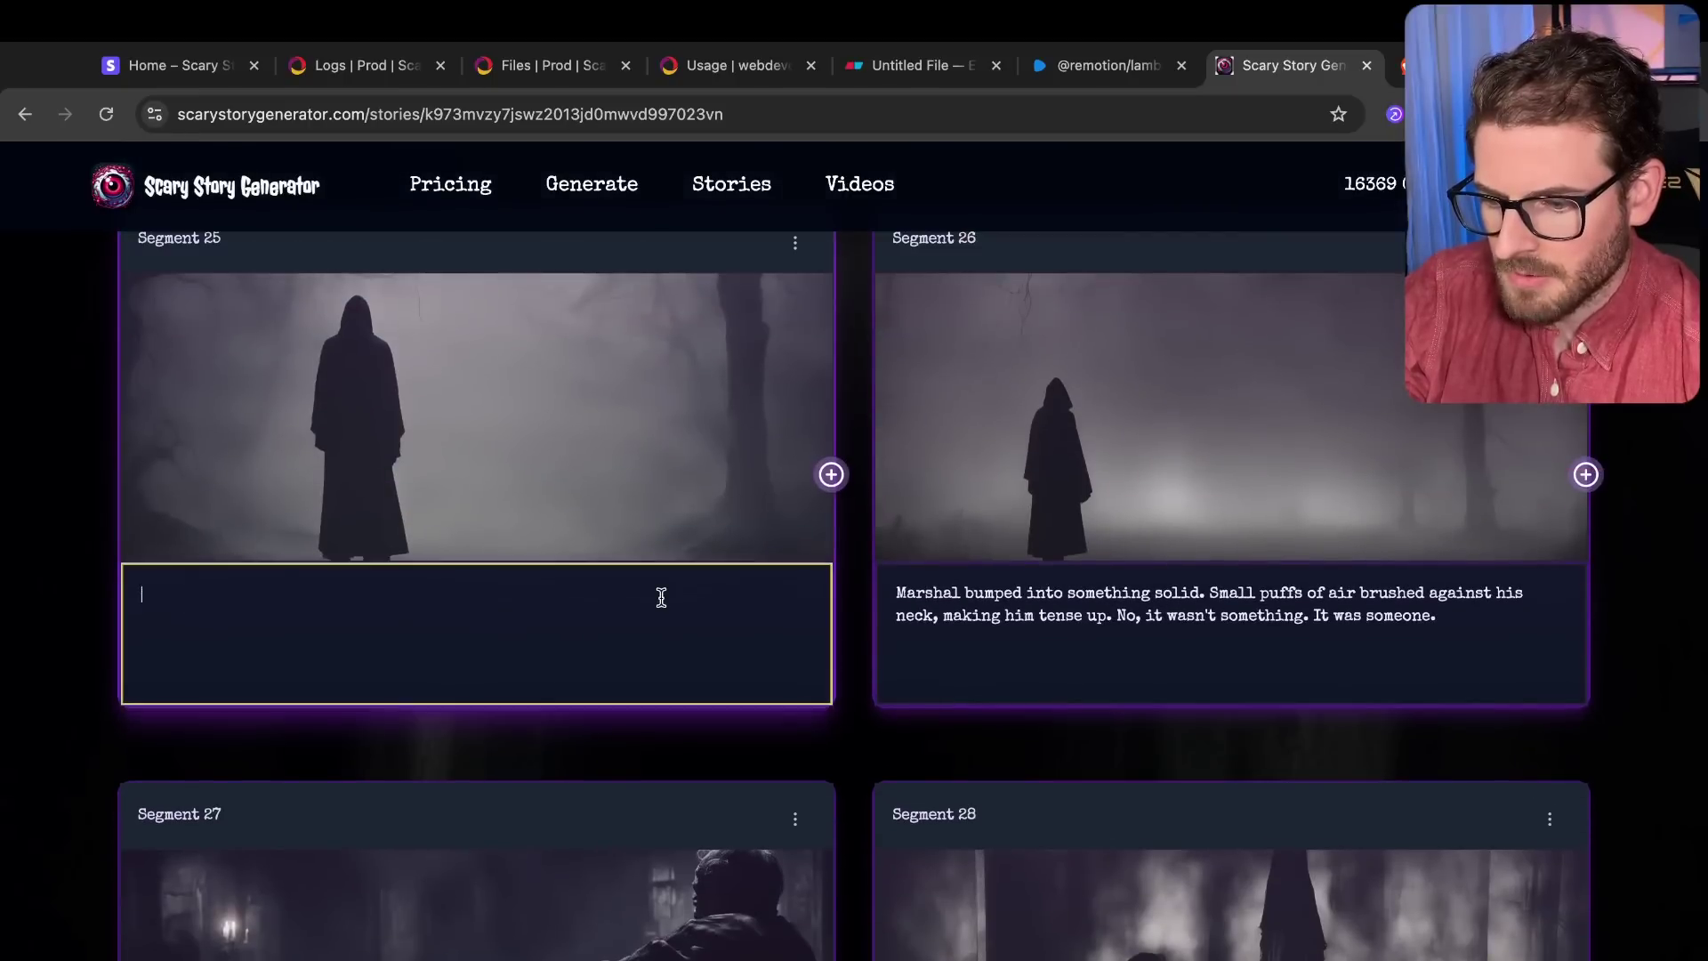
scroll(661, 598, up, 2)
click(894, 720)
key(super+v)
text(.)
key(BackSpace)
key(BackSpace)
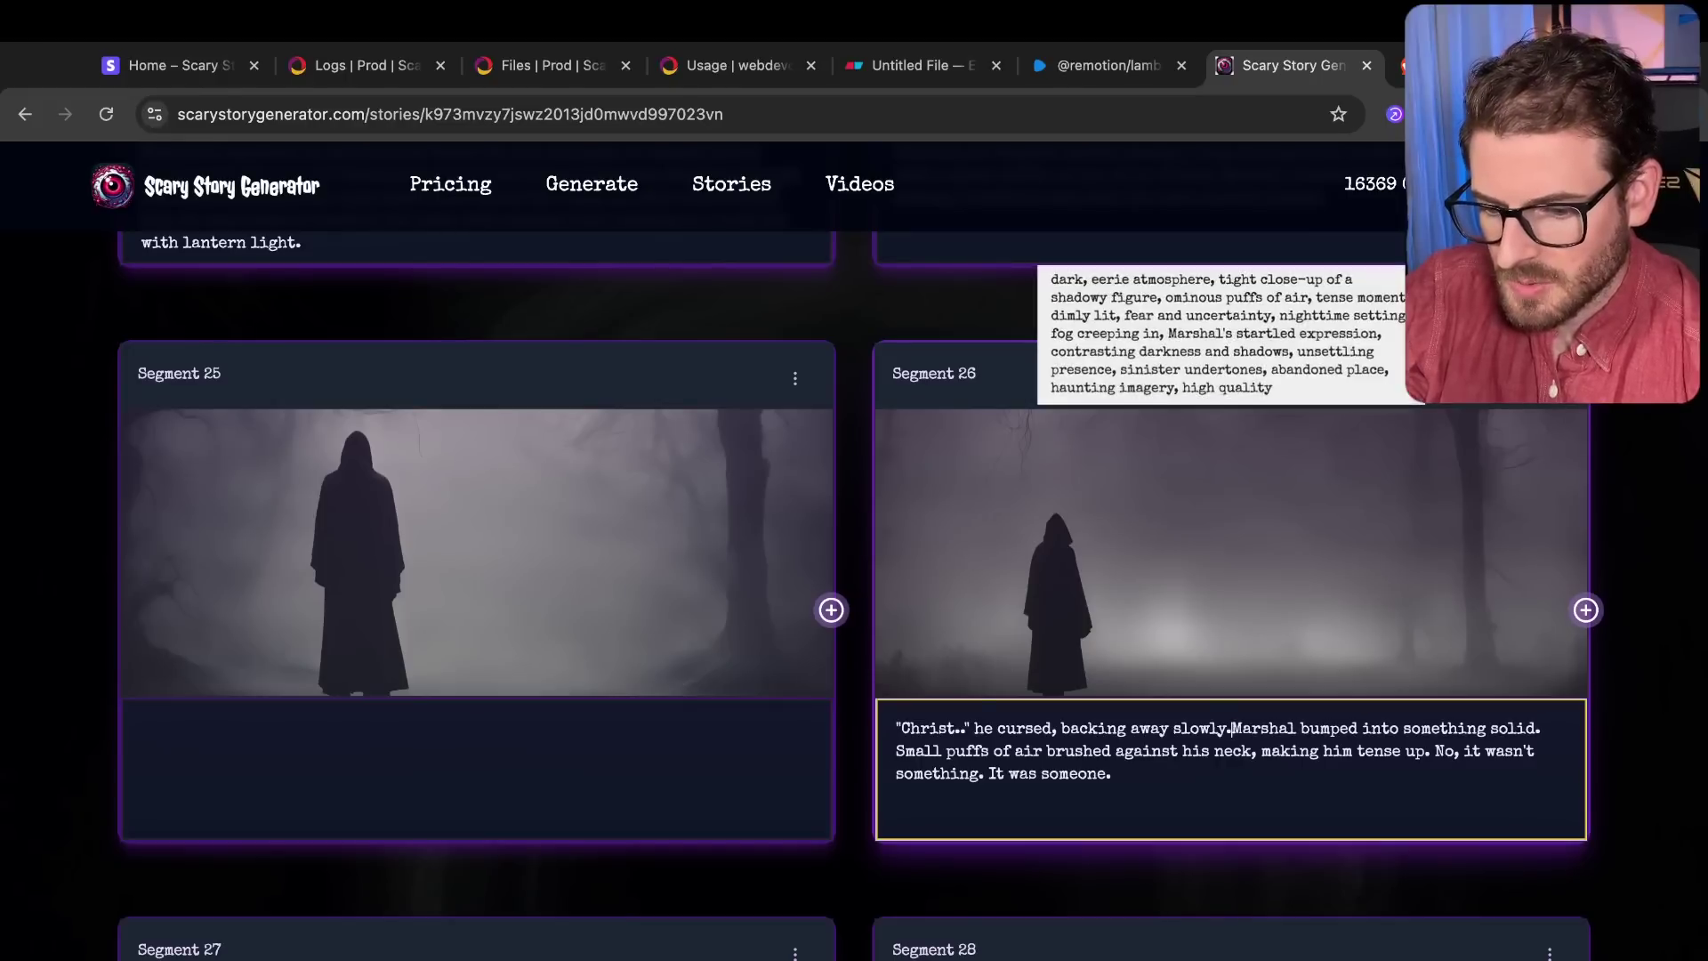
Step: Delete the emptied segment 25 and confirm the deletion
click(795, 378)
click(679, 519)
click(1064, 667)
Step: Delete the emptied last segment, segment 31, and confirm the deletion
scroll(1161, 850, down, 2)
click(795, 594)
click(744, 733)
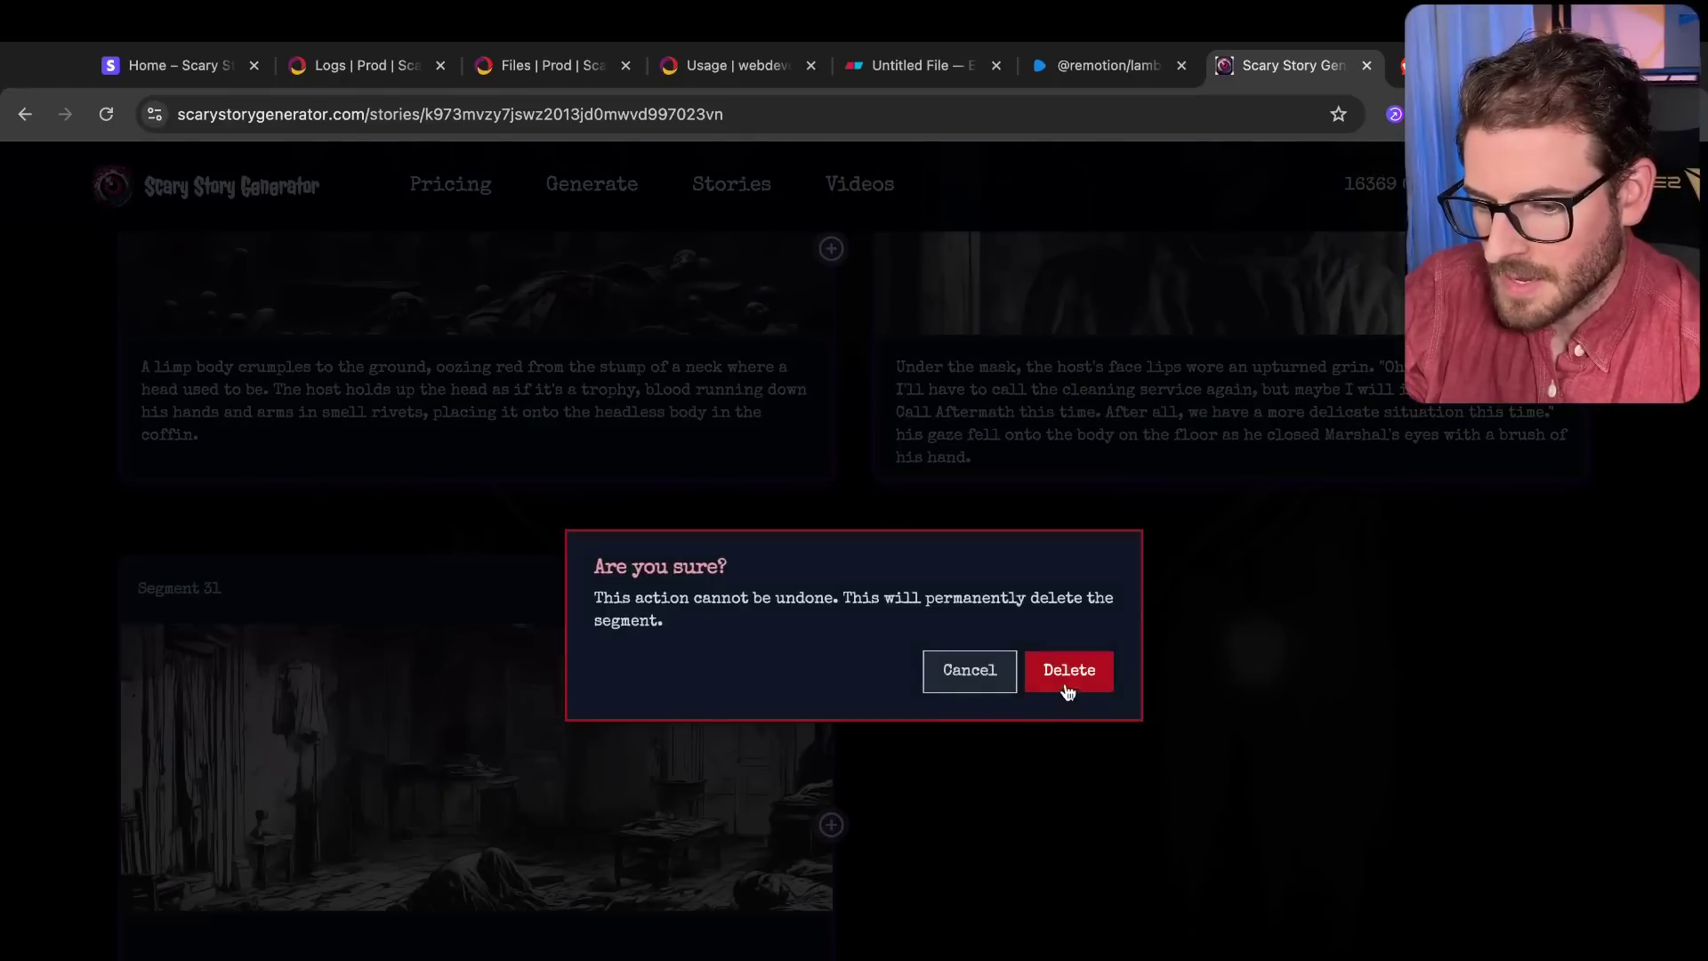
click(1066, 670)
Step: Regenerate segment 13's missing image from its existing image prompt
scroll(887, 671, down, 20)
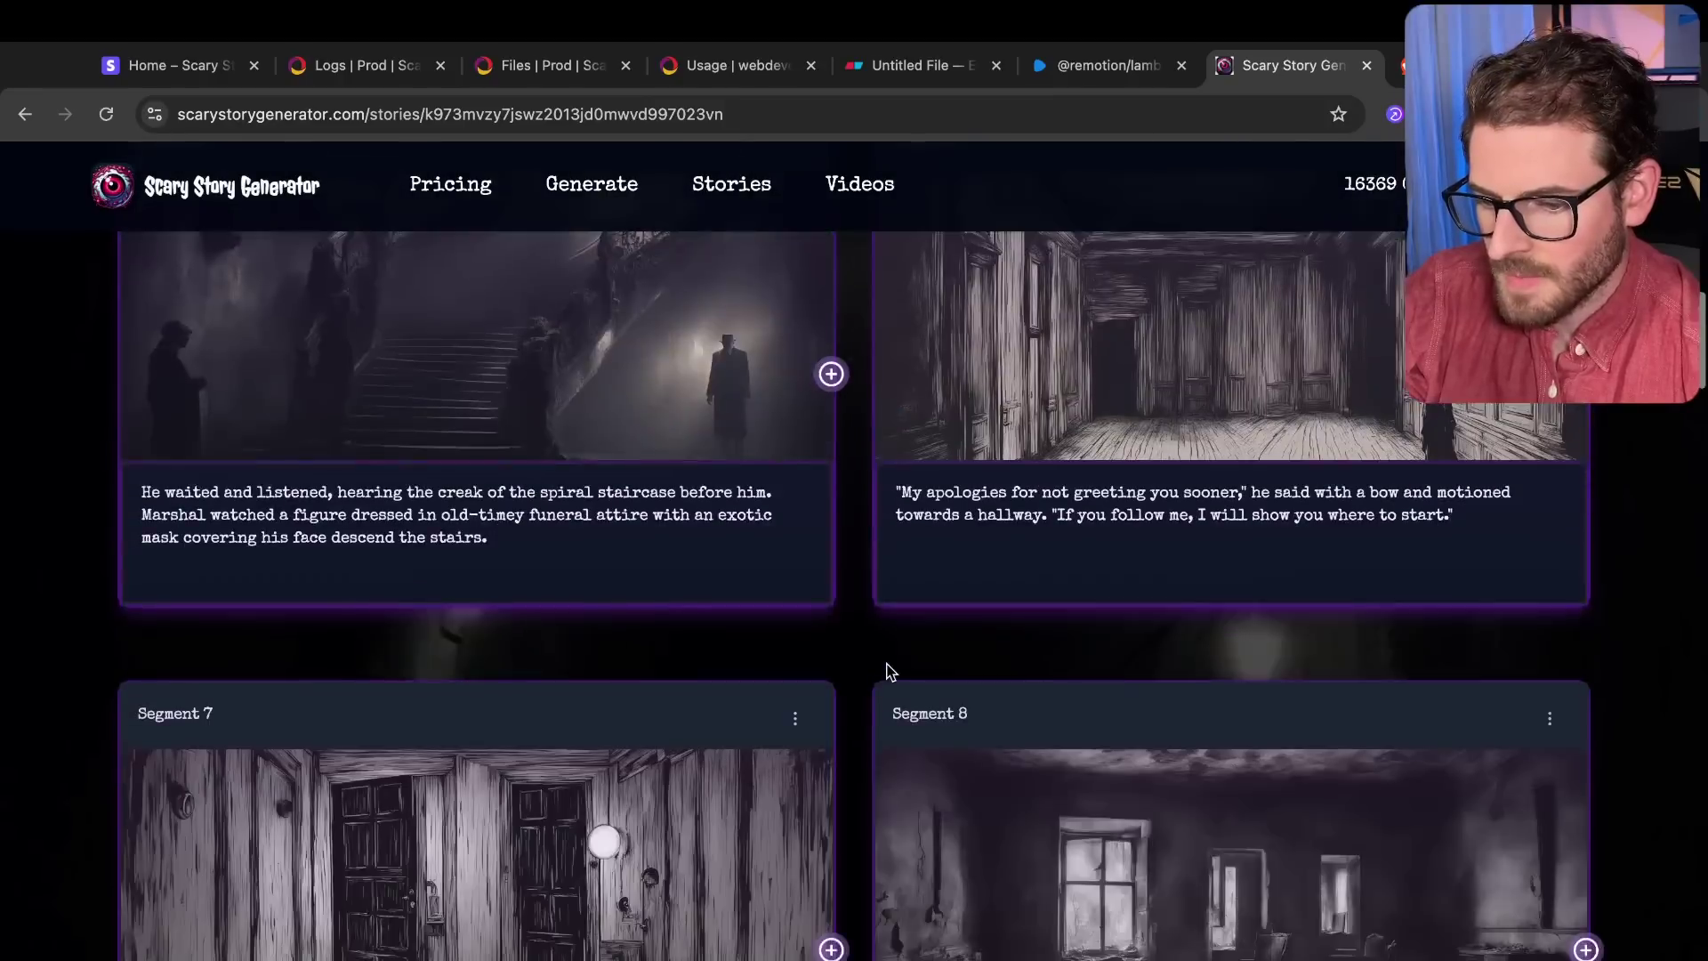
scroll(843, 707, down, 3)
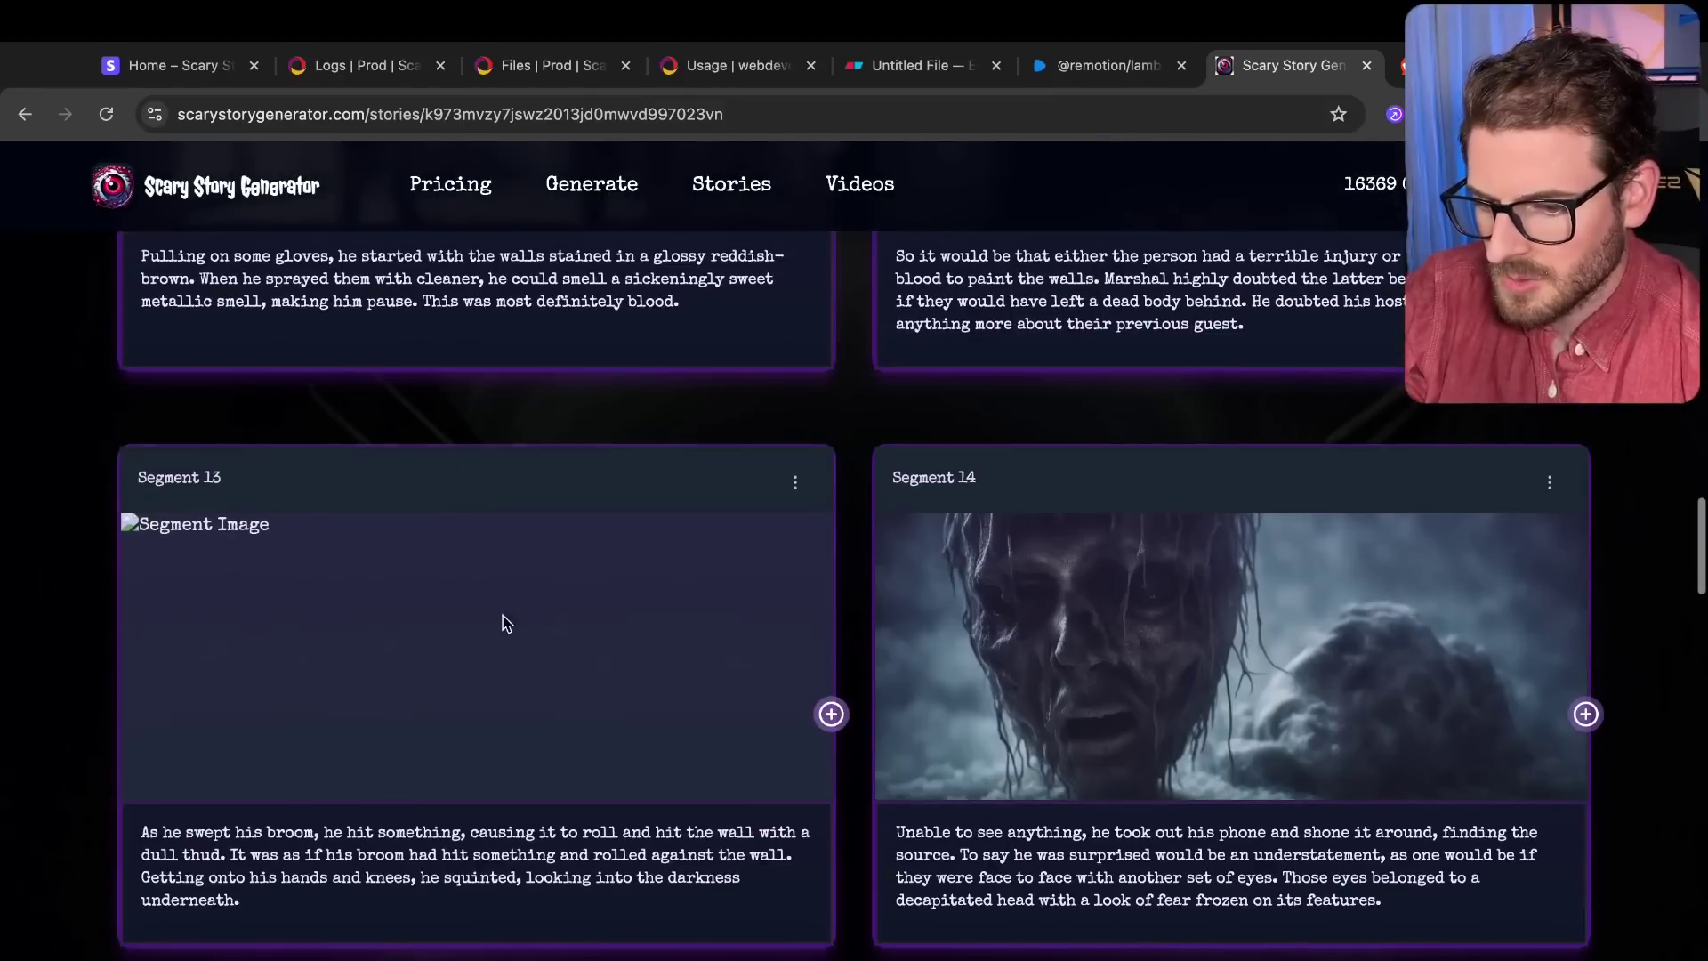
mouse_move(475, 618)
click(794, 483)
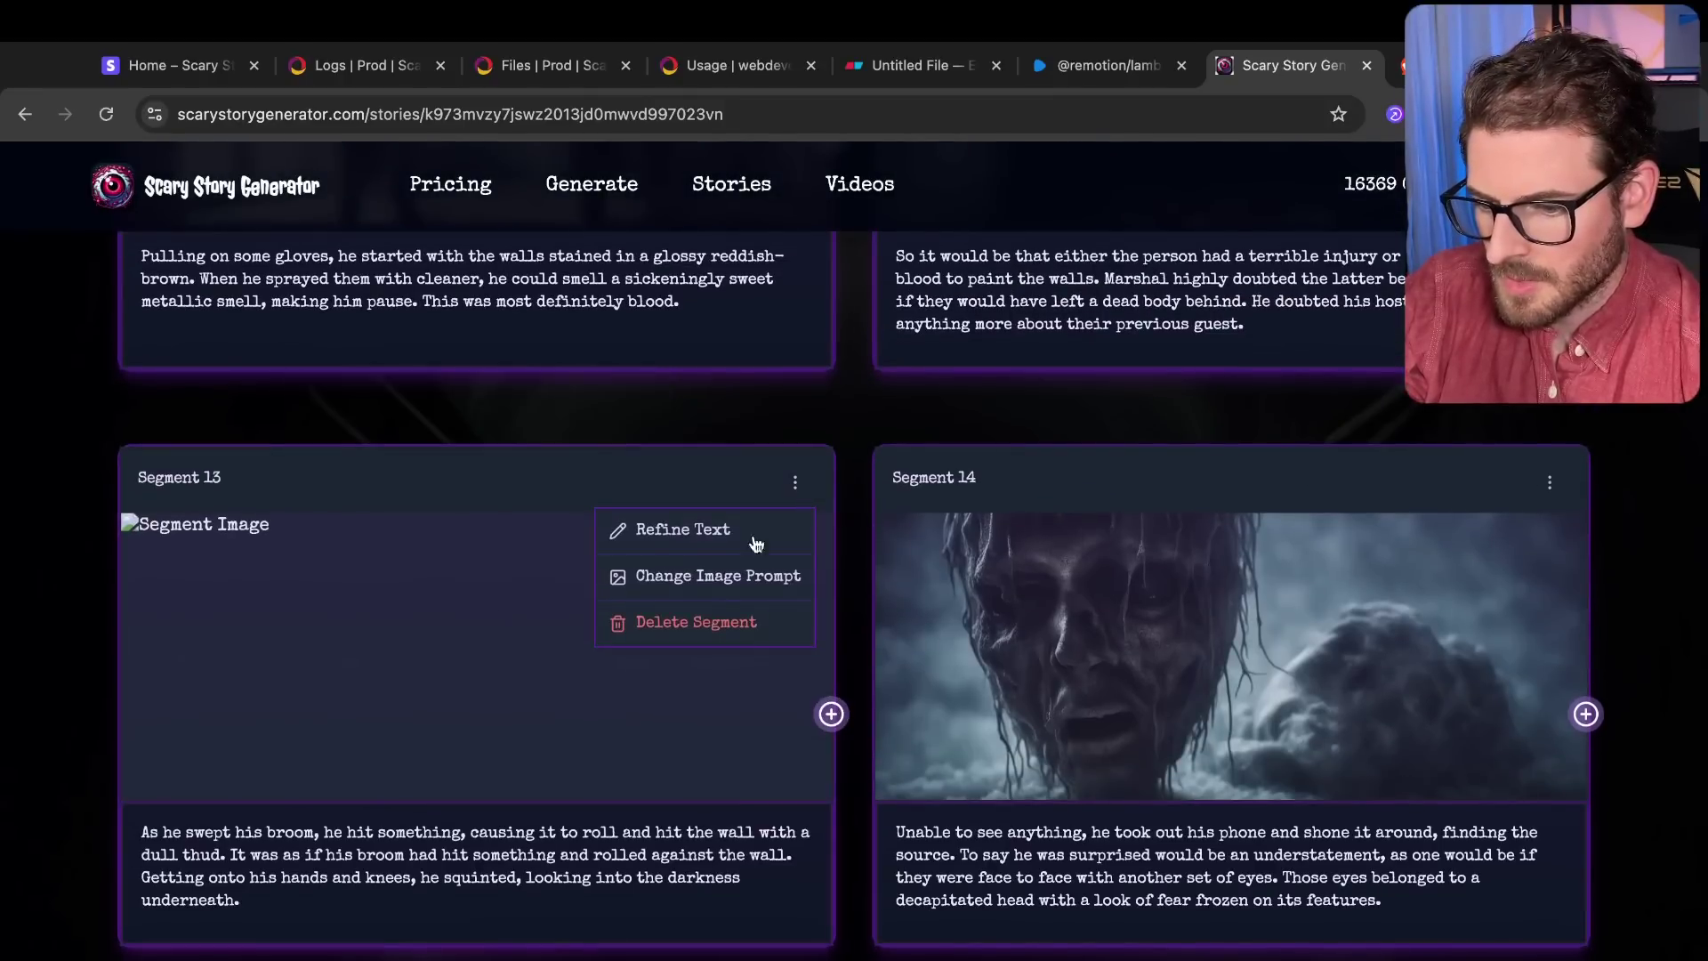
click(703, 579)
click(914, 841)
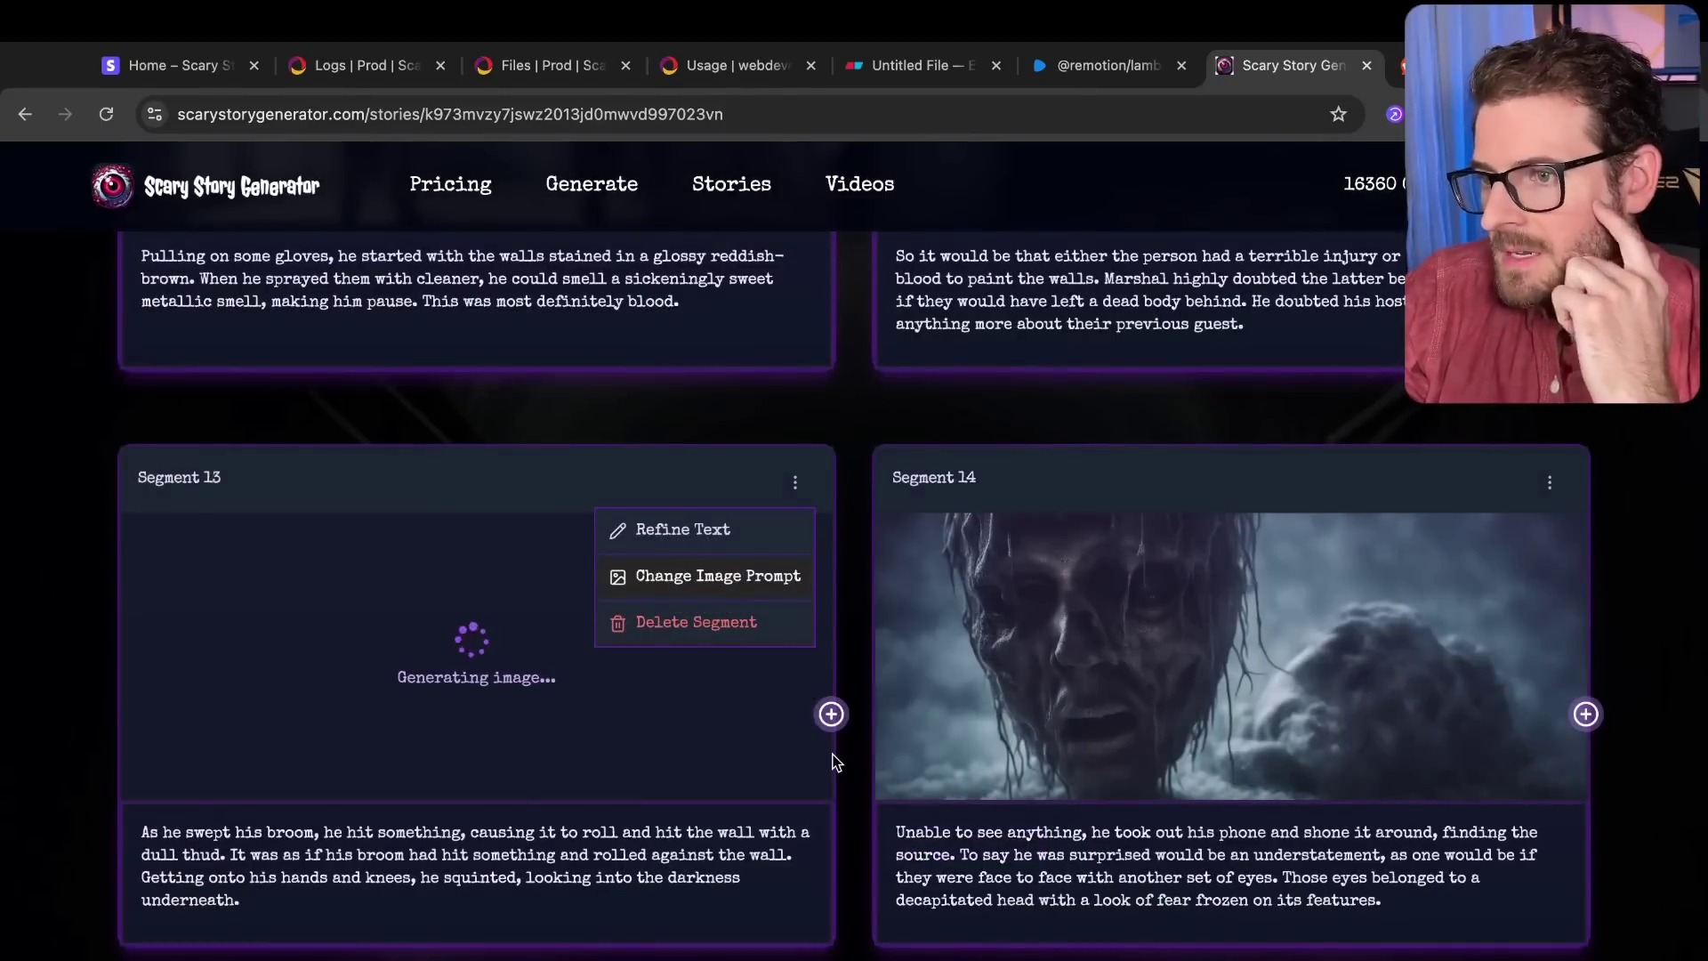
click(855, 660)
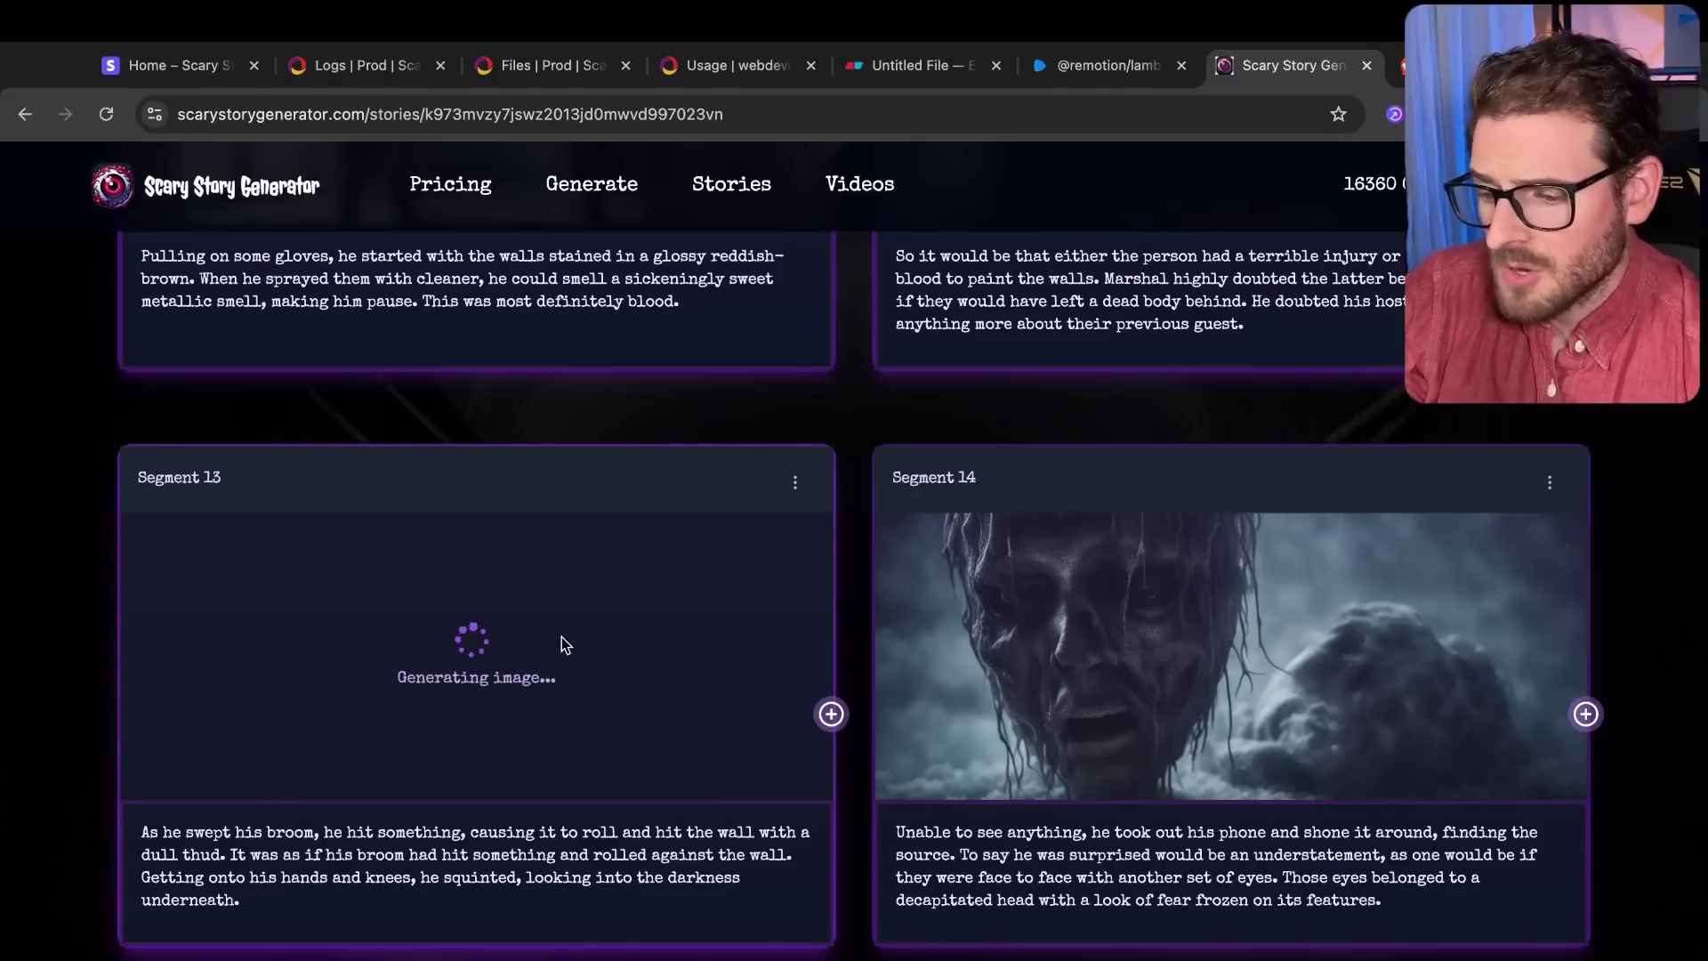
Step: Switch to the Convex production logs, filter out the successful calls and examine the failed ones
click(377, 67)
scroll(916, 709, up, 8)
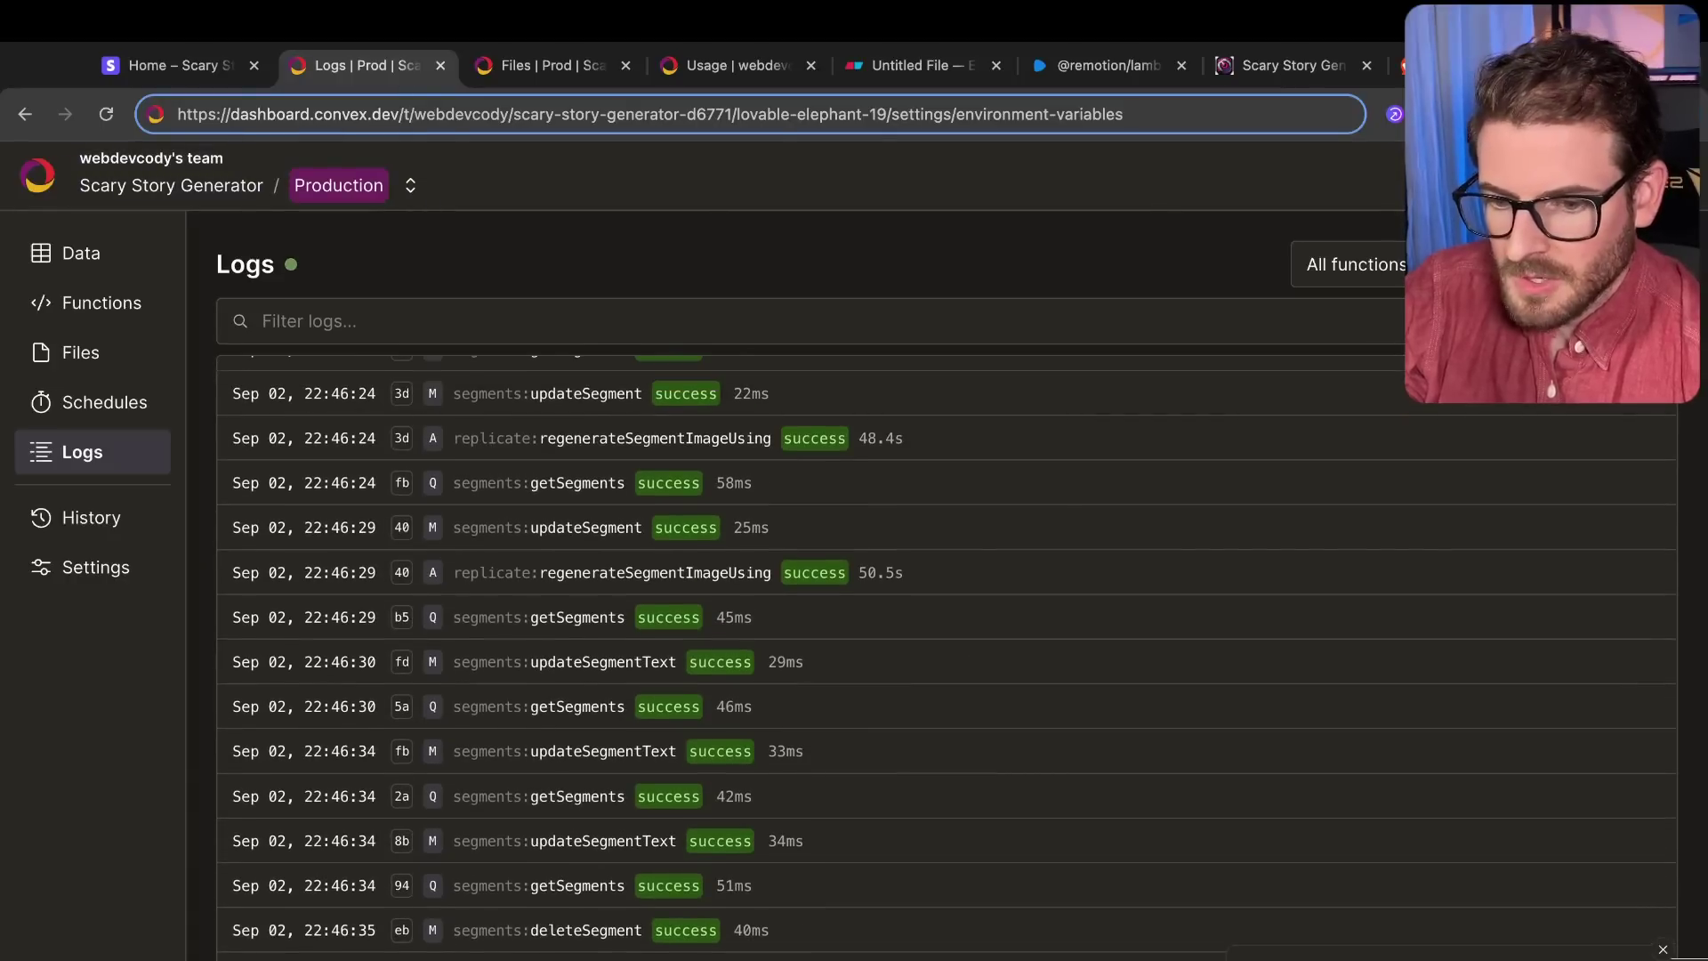
click(1583, 265)
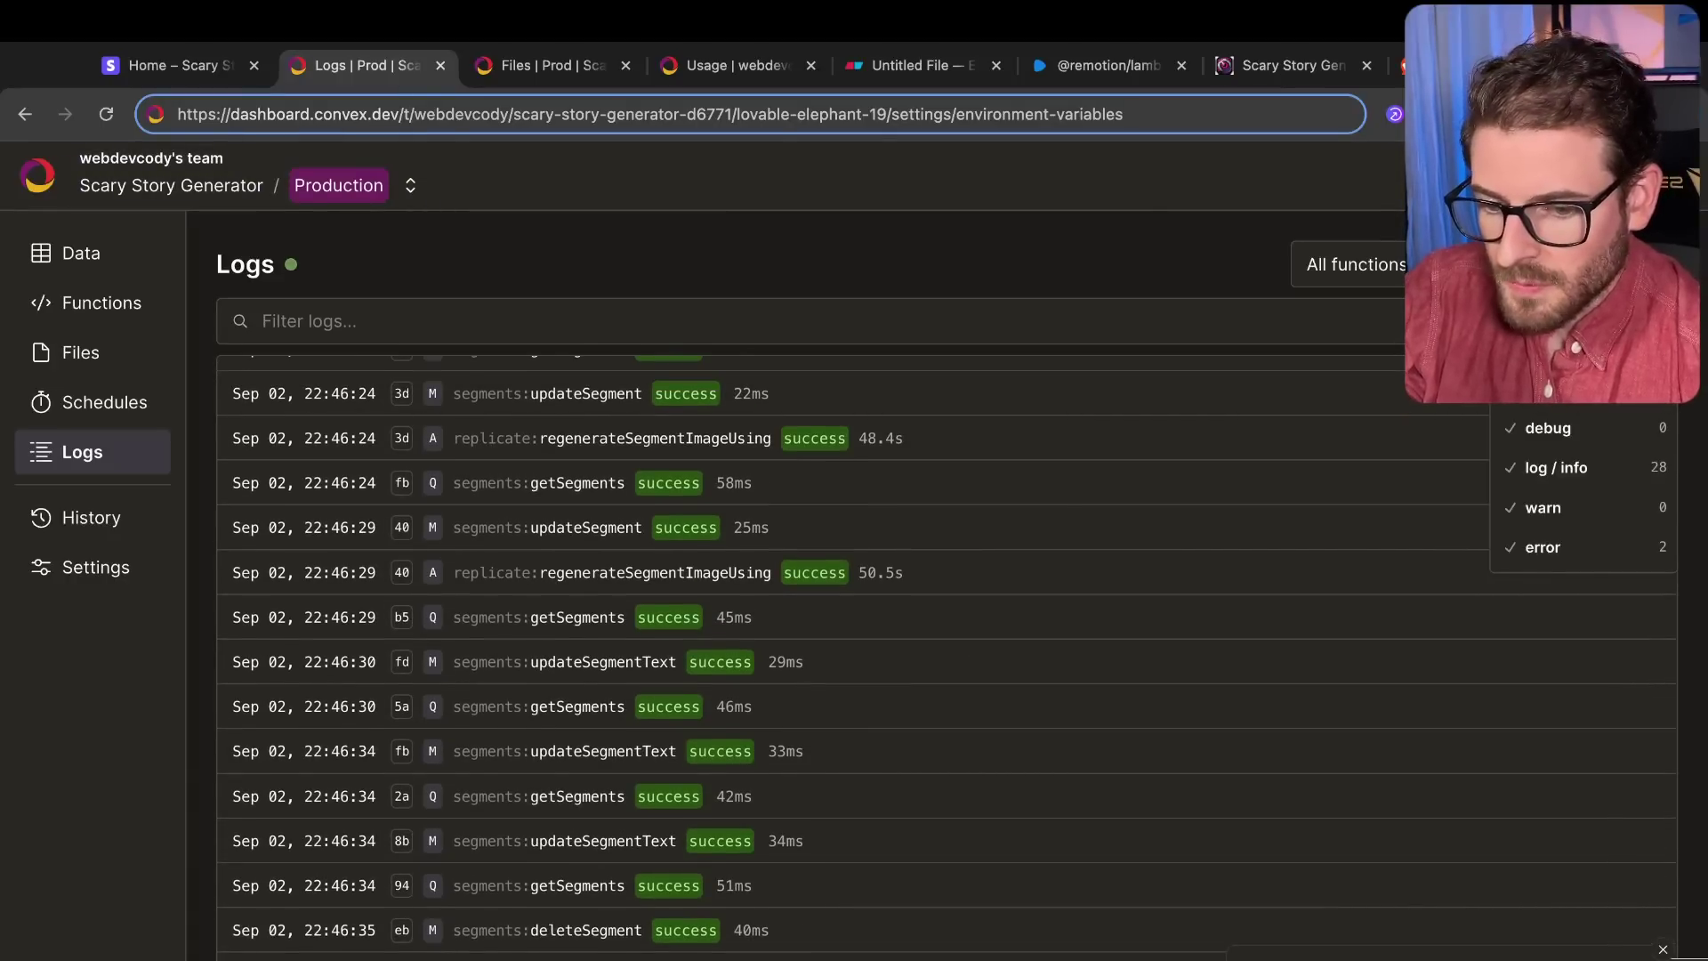
click(1552, 348)
click(1144, 610)
scroll(1144, 610, up, 12)
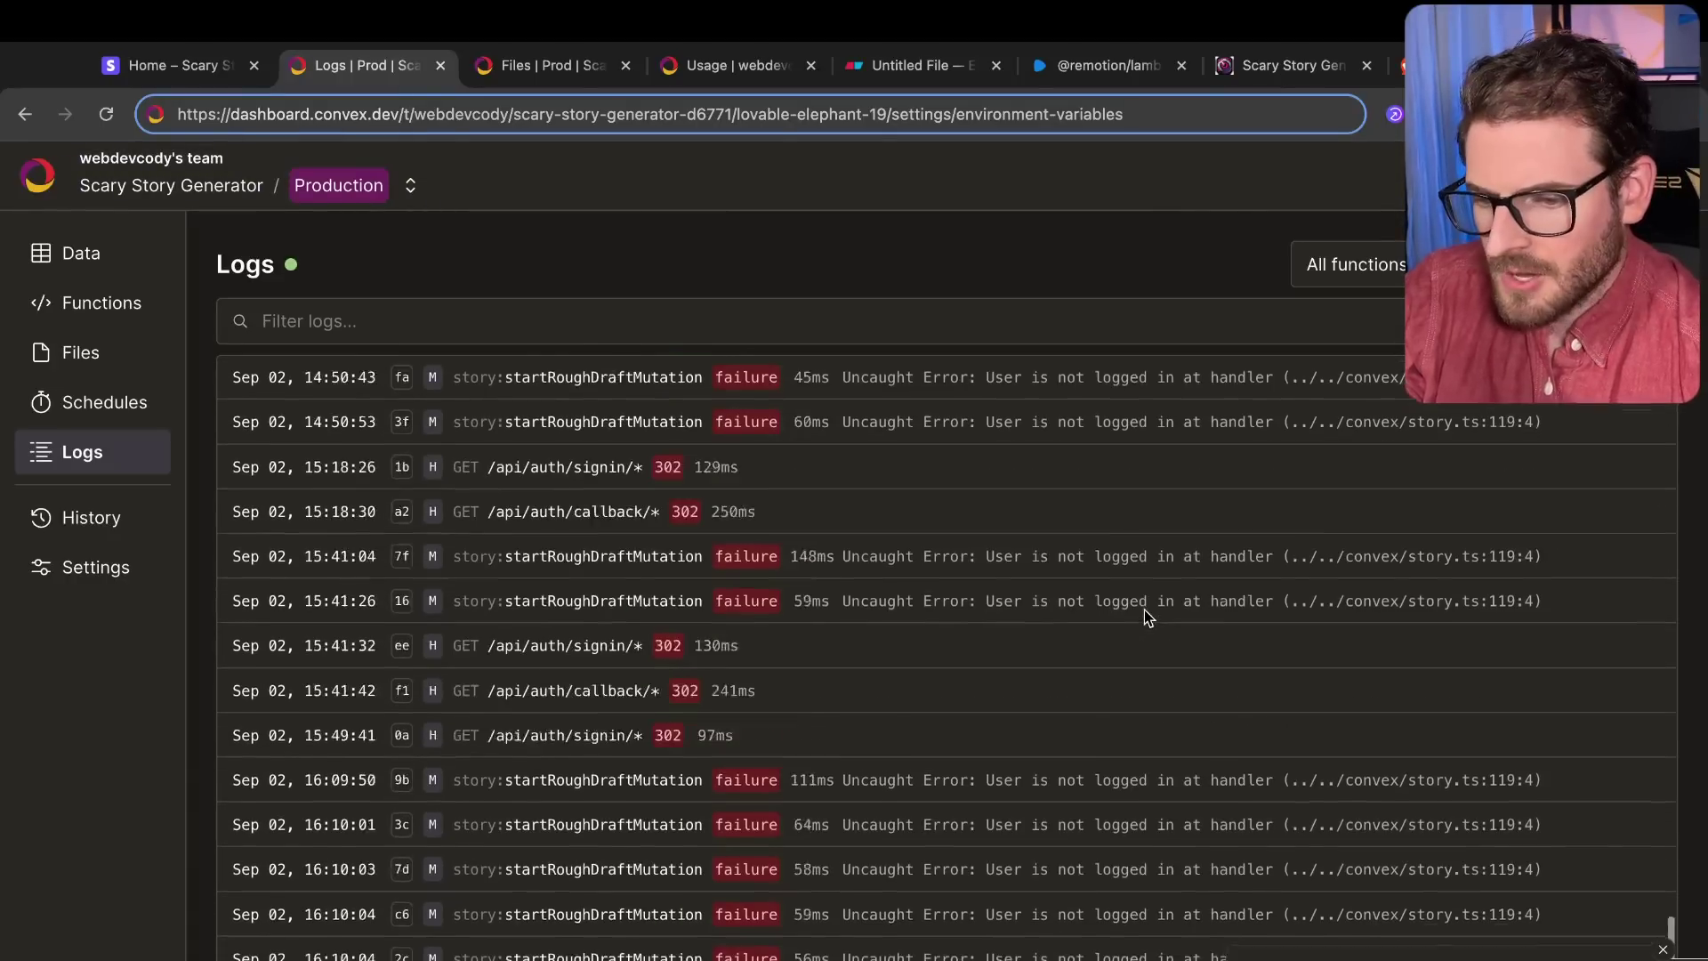
scroll(1144, 614, down, 12)
Step: Back in the story, move segment 18's sentence "Leaving so soon?" the voice belonging to the man asked. to the end of segment 17's text
click(1306, 77)
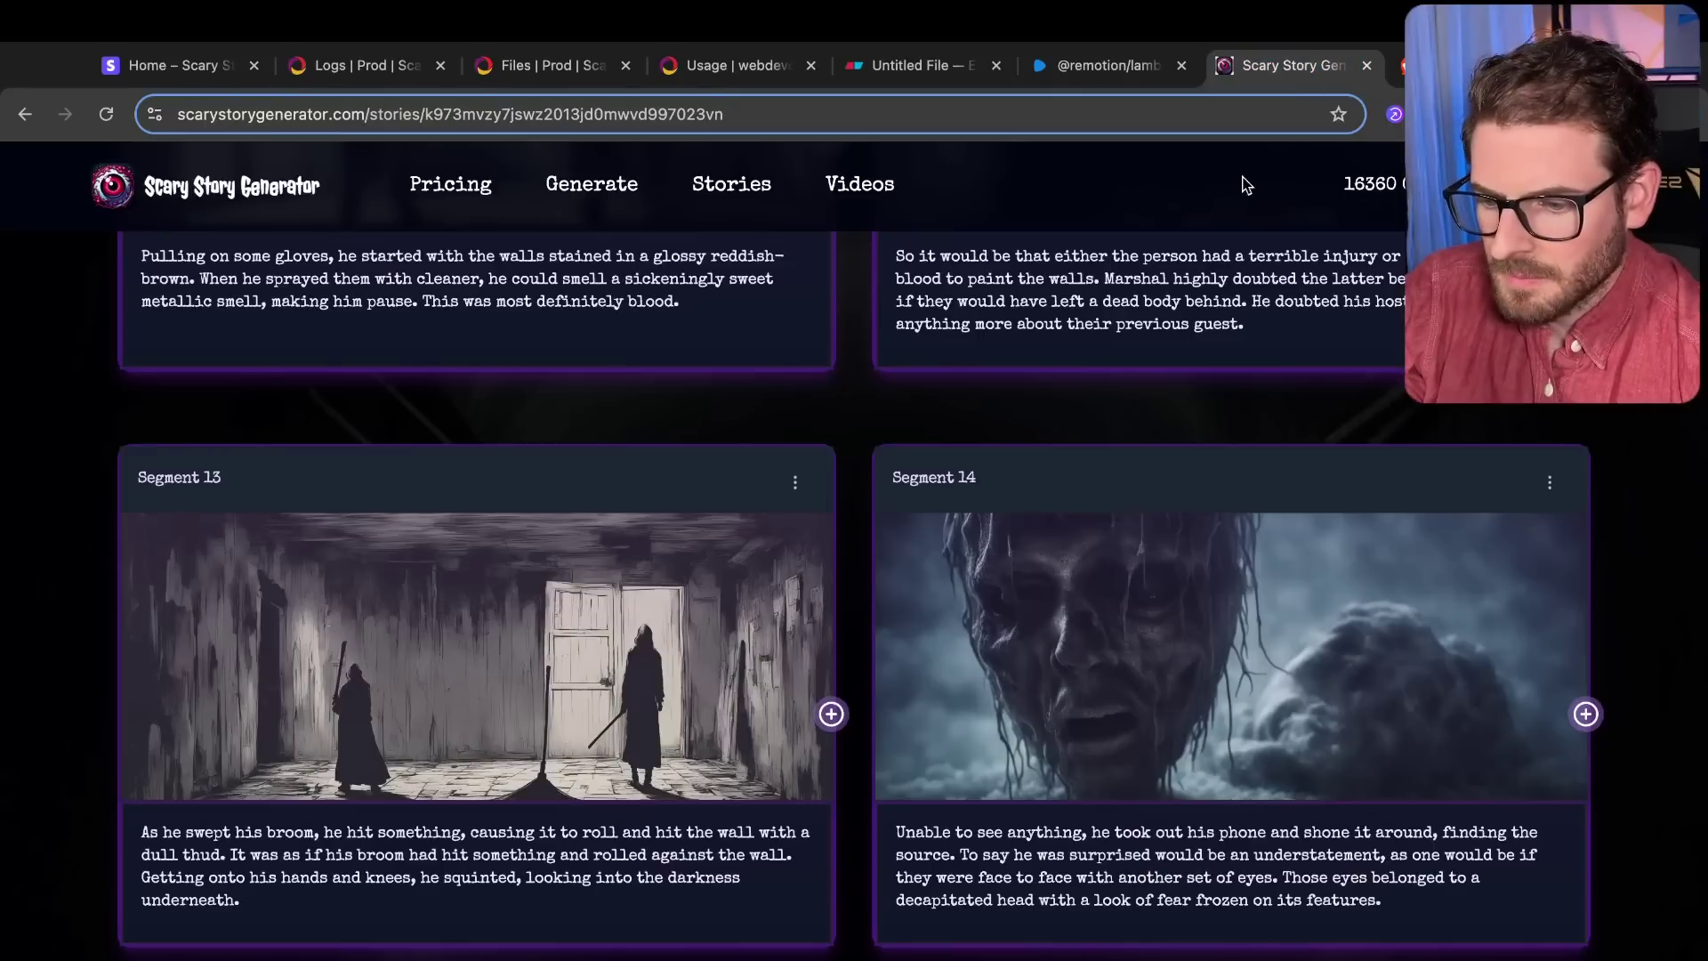
scroll(861, 472, down, 2)
scroll(861, 471, down, 12)
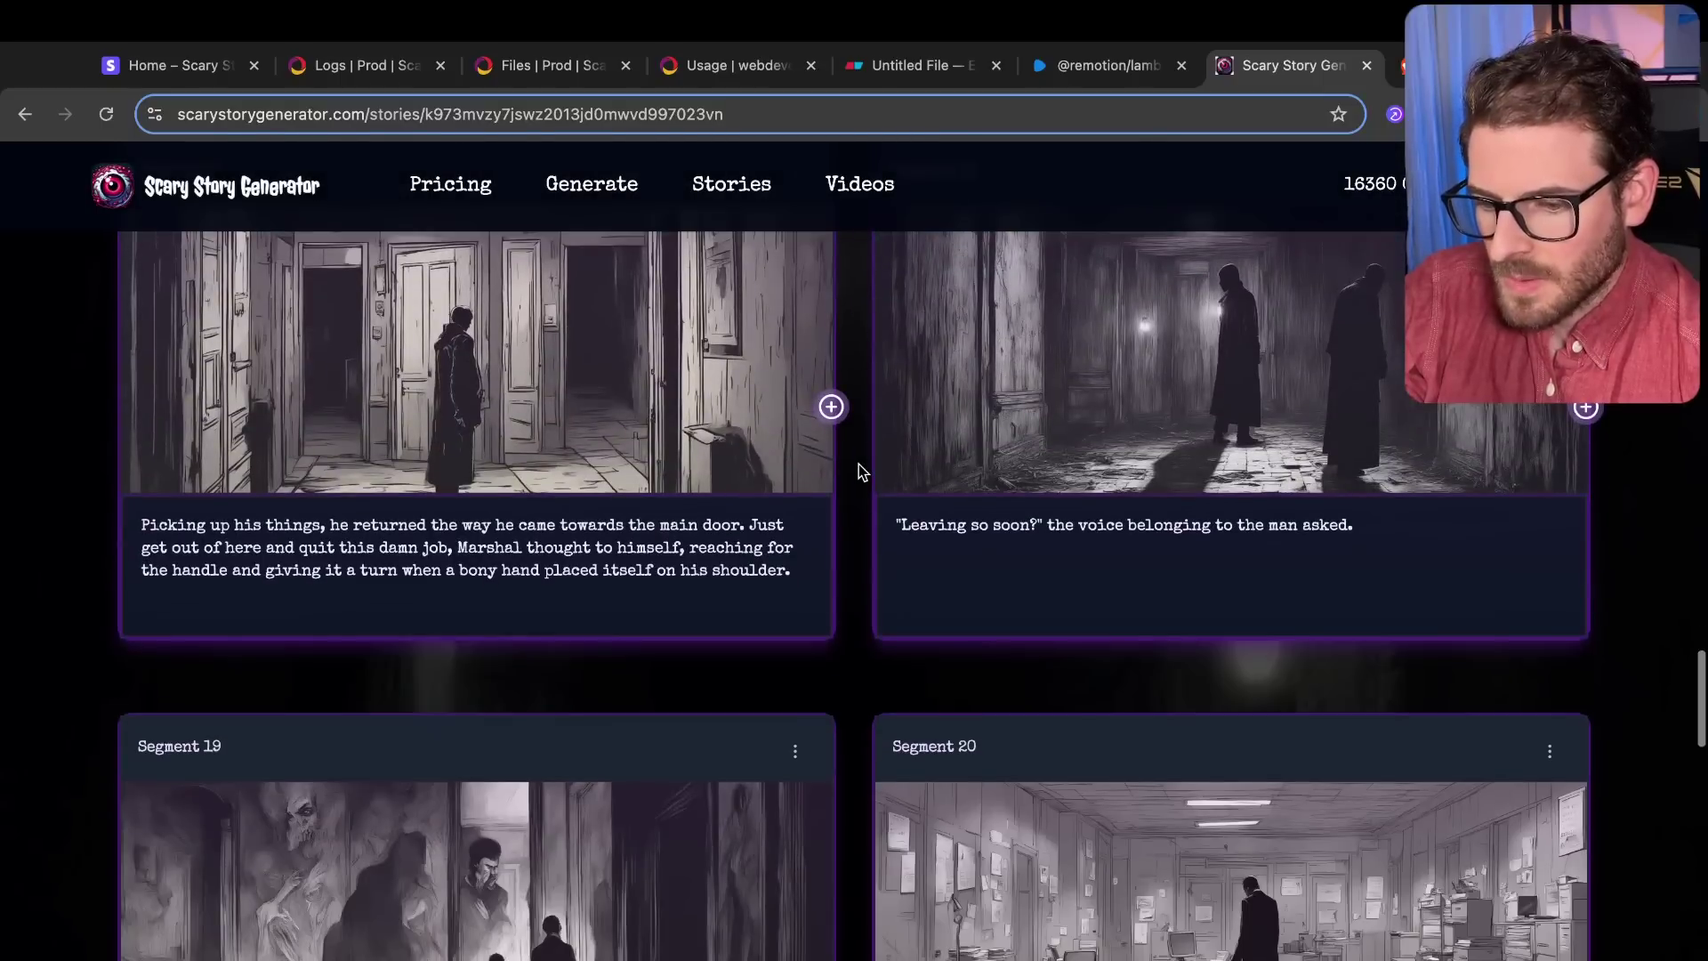
scroll(859, 465, up, 2)
click(1037, 721)
key(ctrl+a)
key(ctrl+c)
key(BackSpace)
click(755, 760)
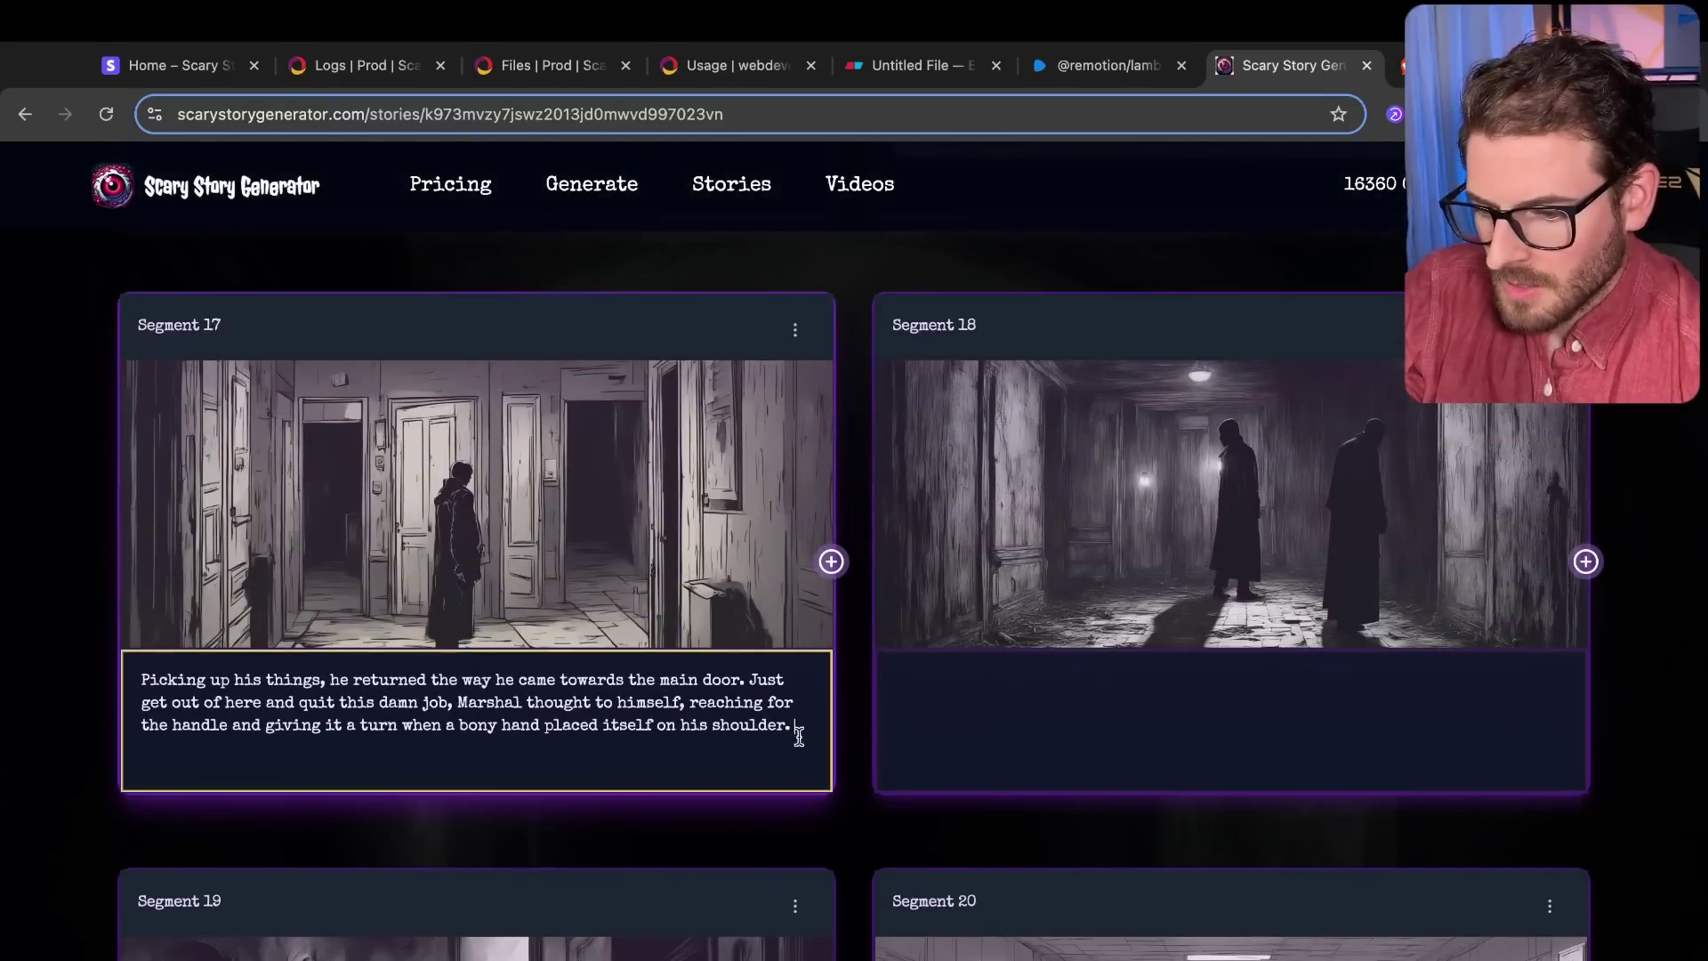
key(ctrl+v)
Step: Delete the emptied segment 18 and confirm the deletion
click(1549, 329)
click(1441, 465)
click(1067, 670)
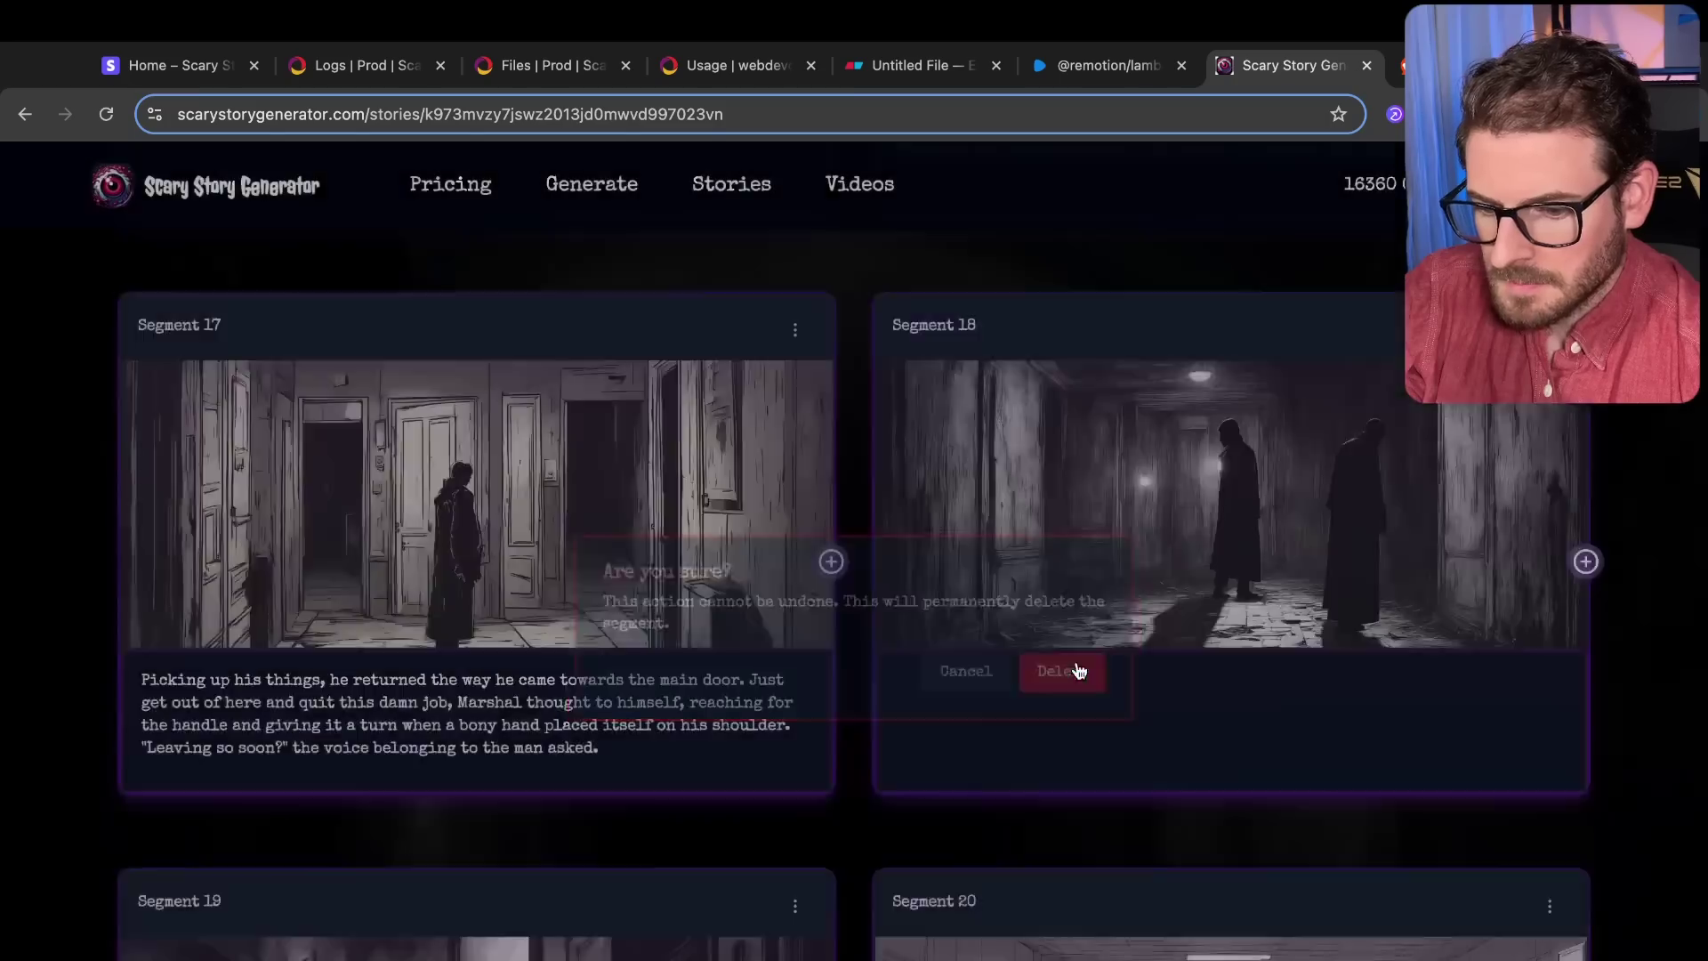
Step: Generate the video from the finished story and confirm spending 100 credits
scroll(940, 672, down, 7)
scroll(940, 672, down, 20)
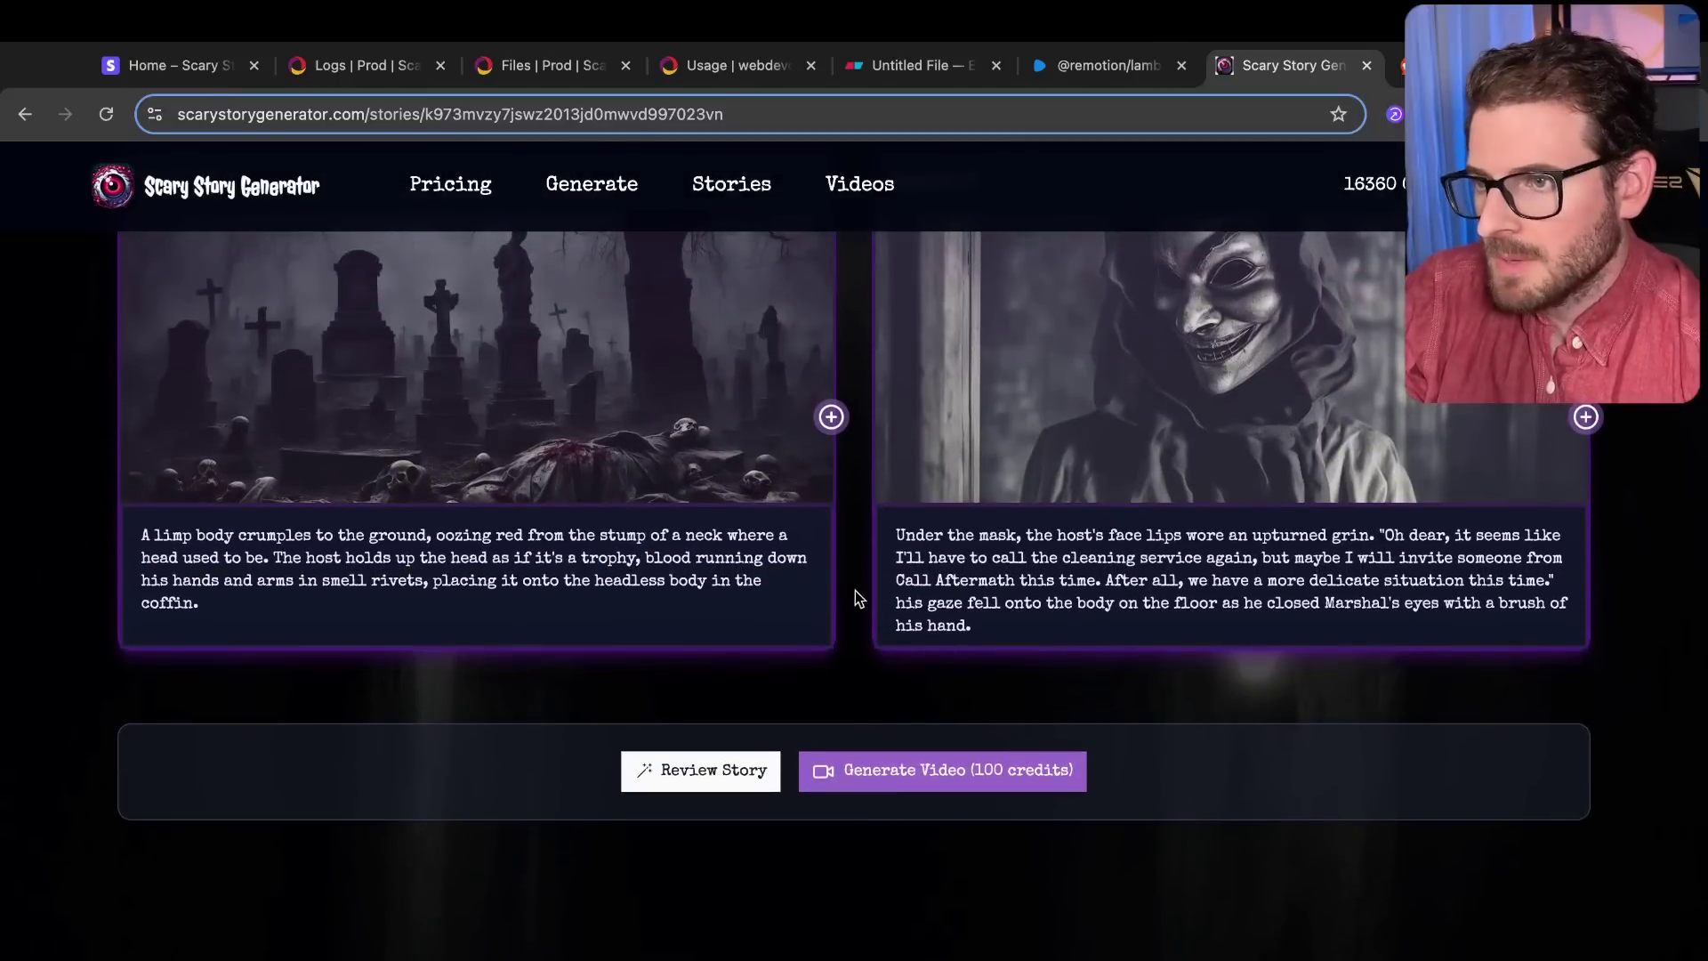
scroll(863, 612, up, 2)
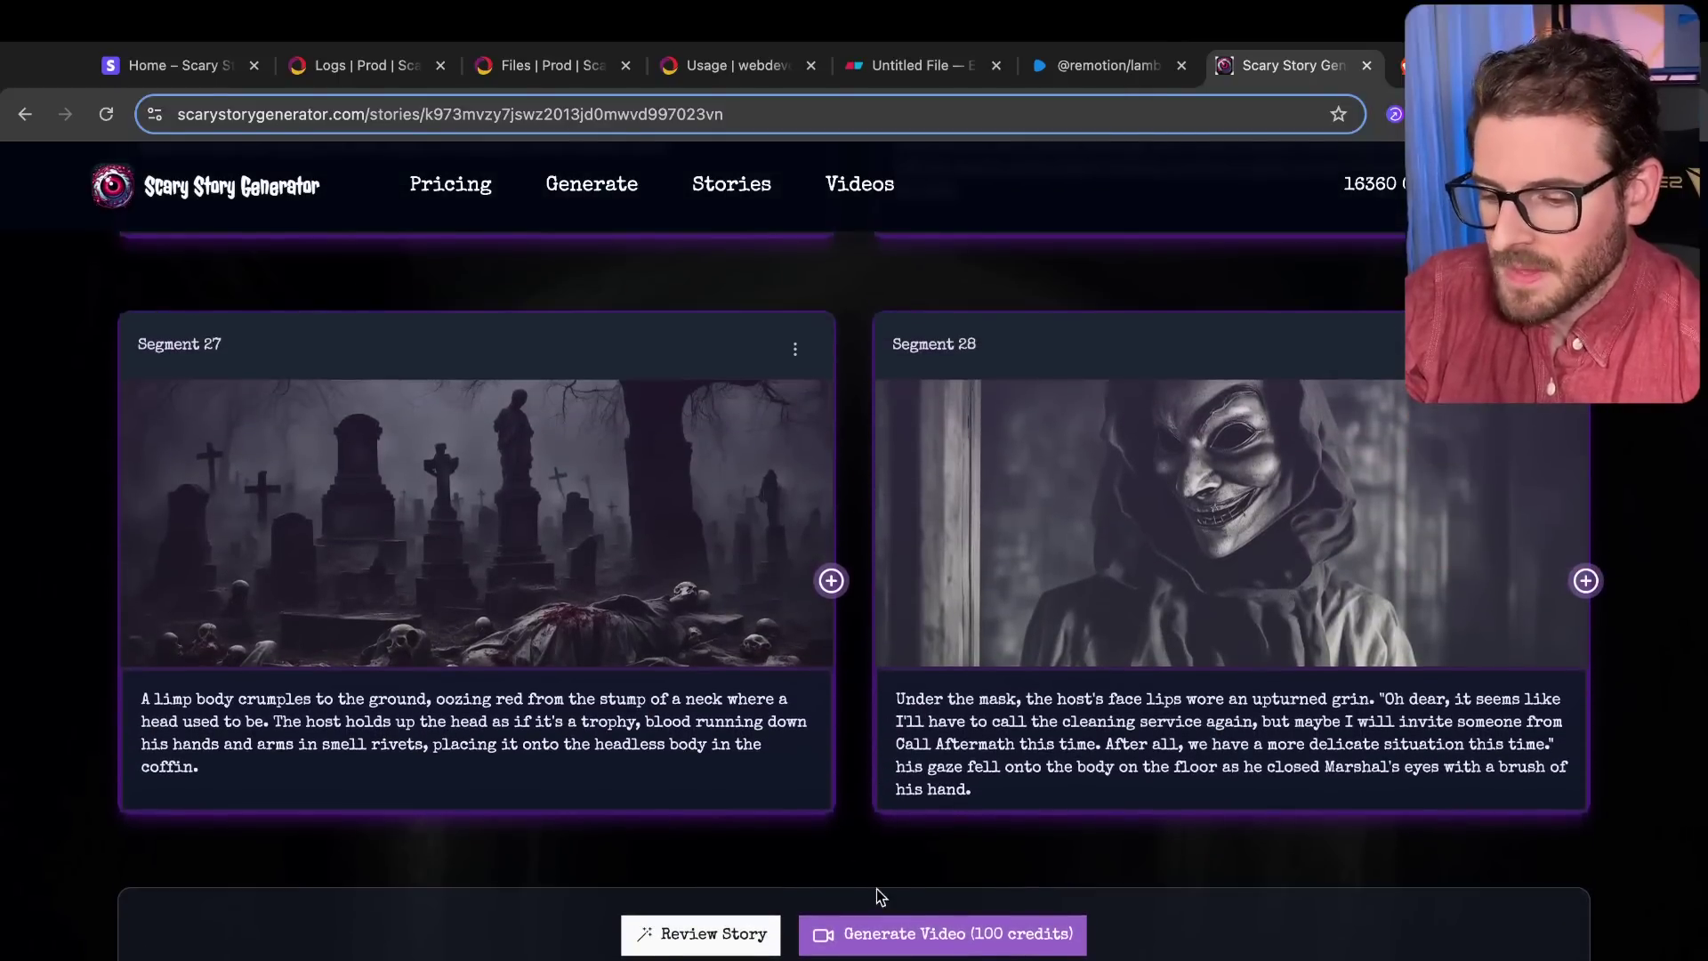
click(889, 935)
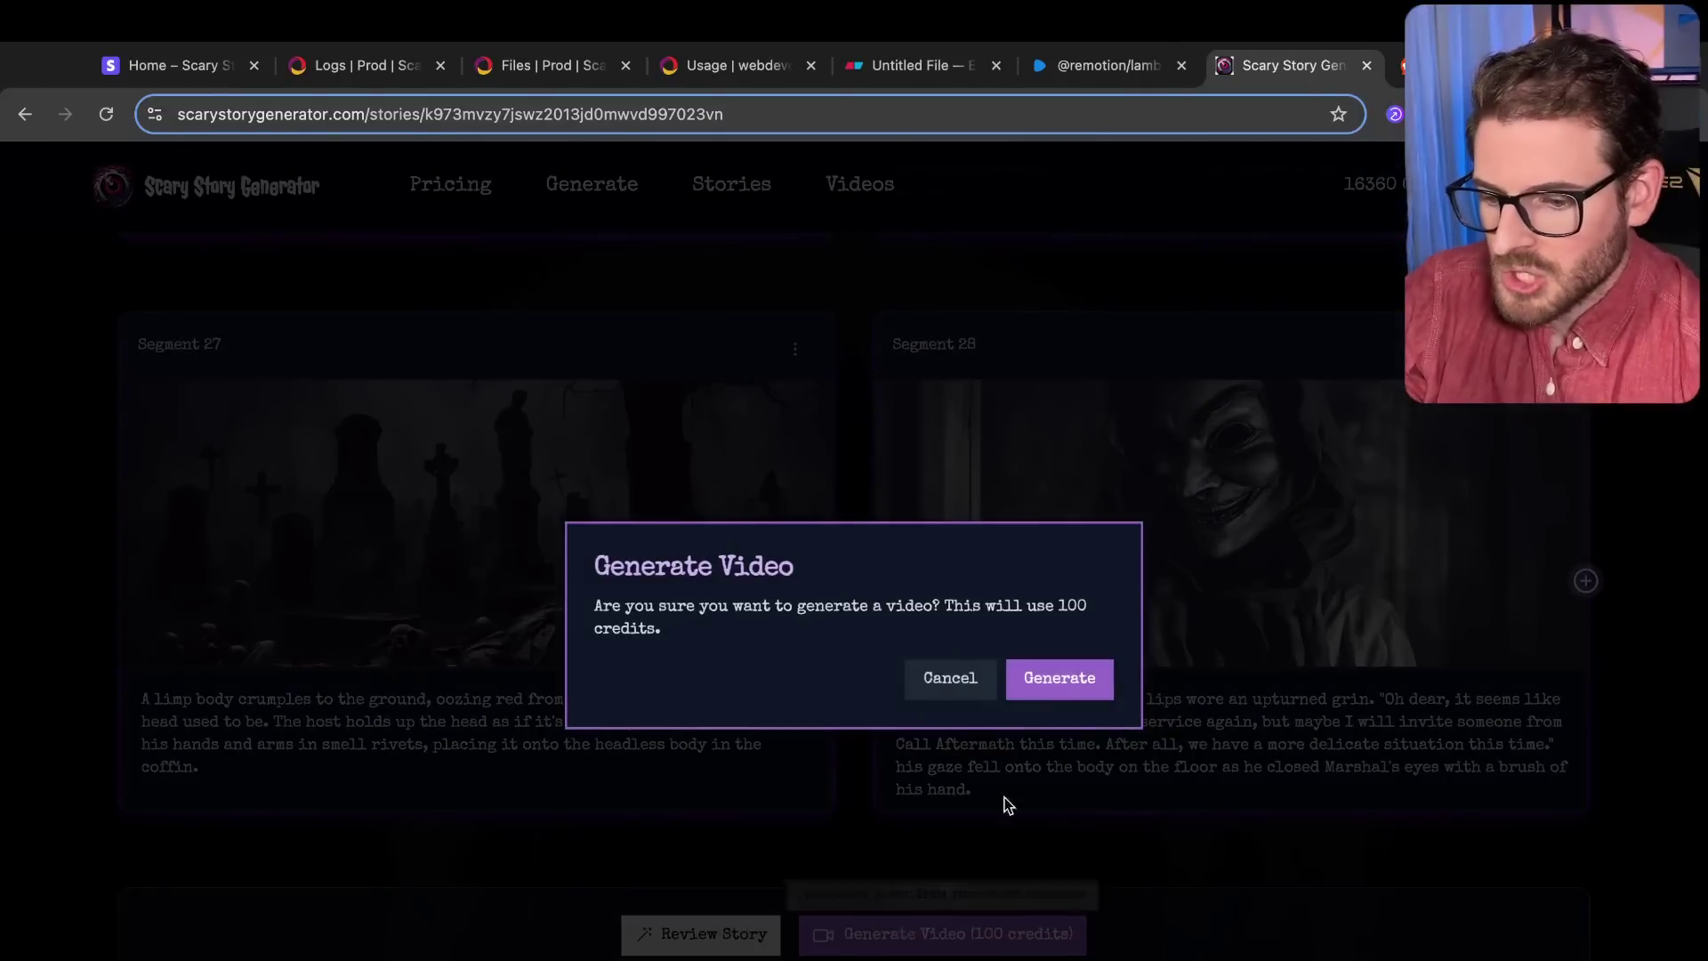
click(1047, 681)
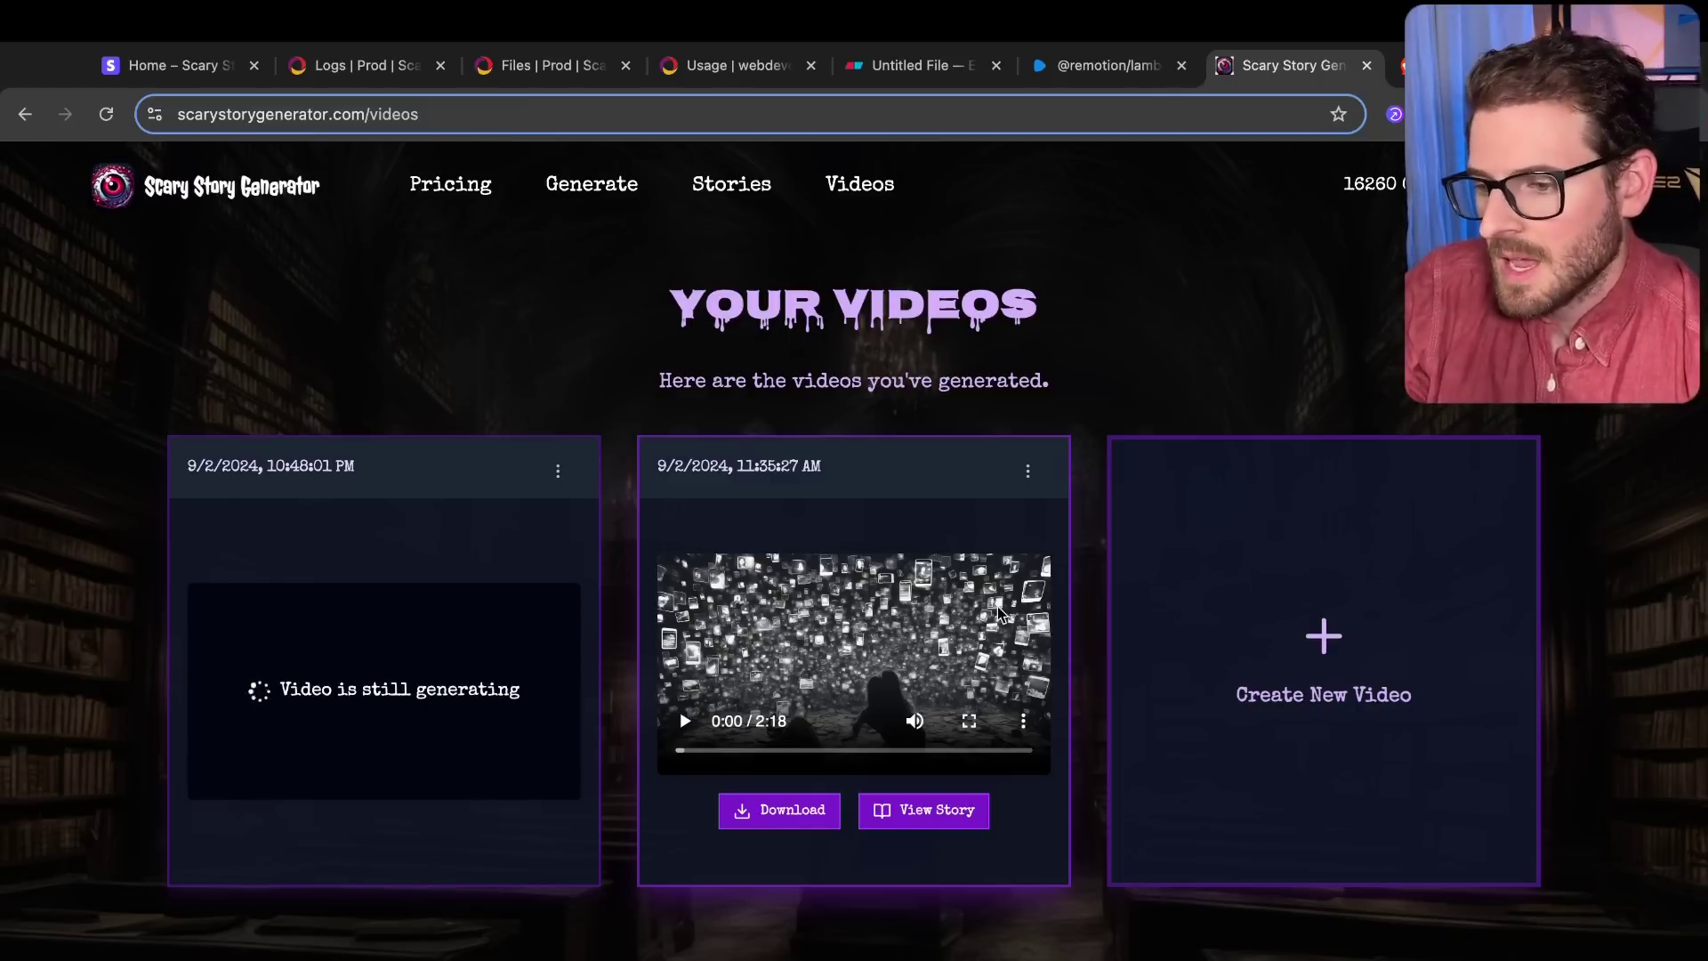
Step: Switch to the Convex dashboard and examine the status of each document in the jobSegments table
click(373, 67)
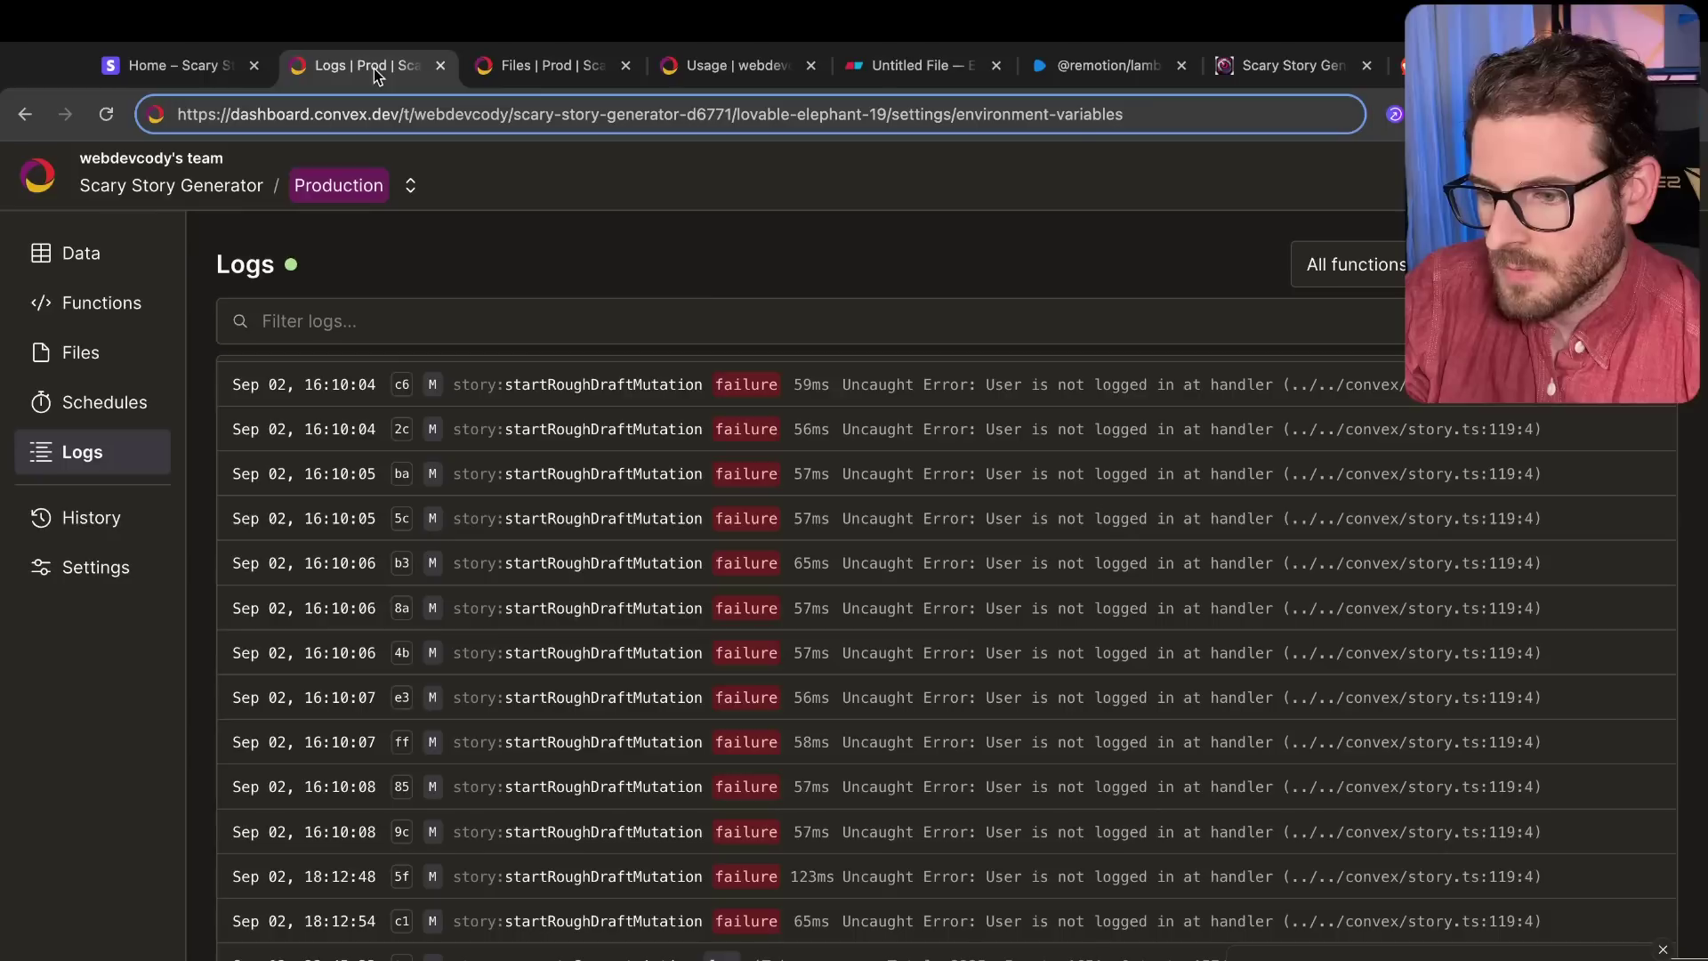
click(89, 253)
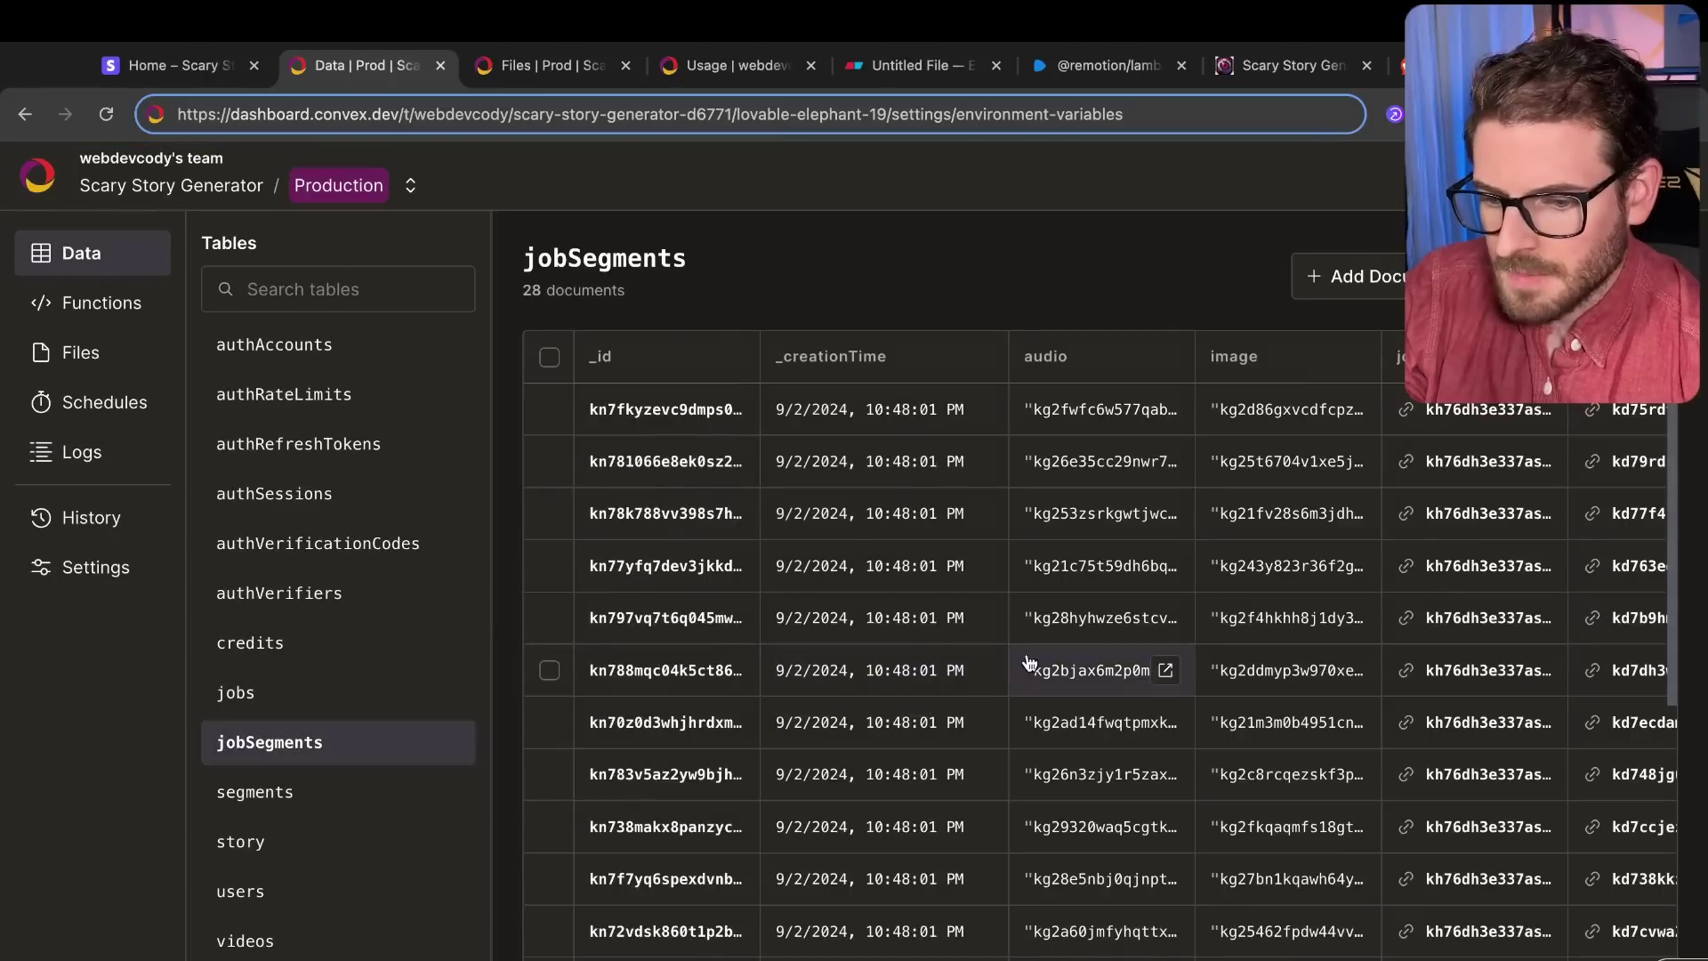
scroll(950, 667, right, 7)
scroll(1194, 637, down, 3)
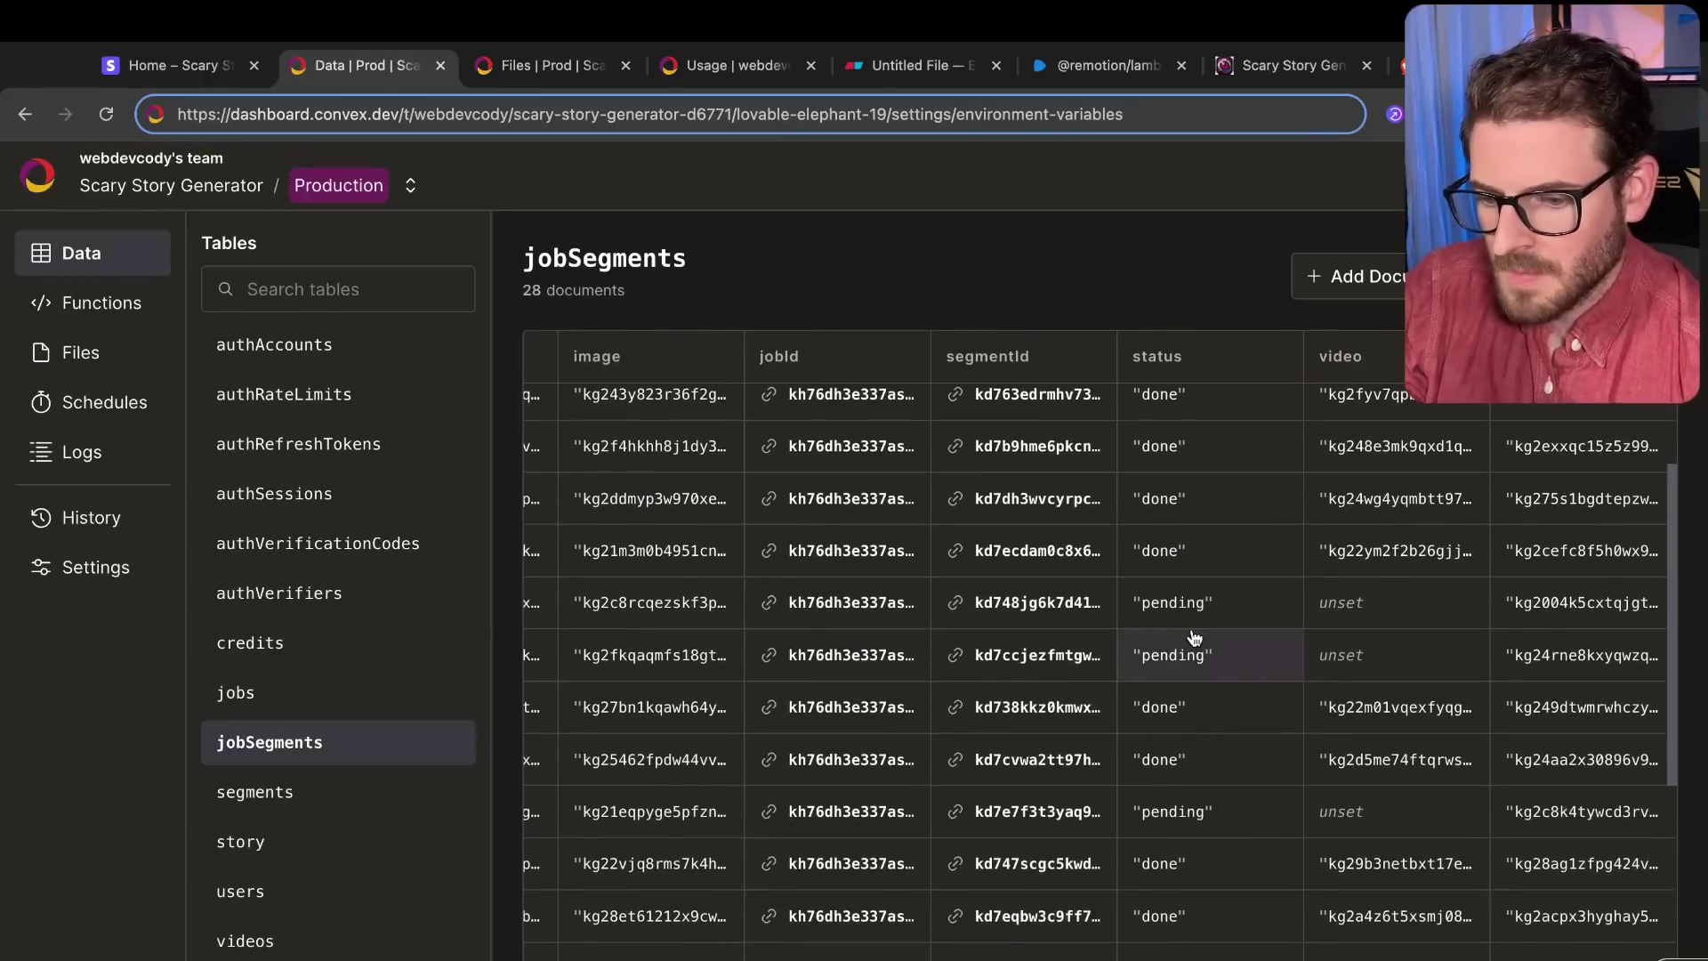
scroll(1194, 637, up, 3)
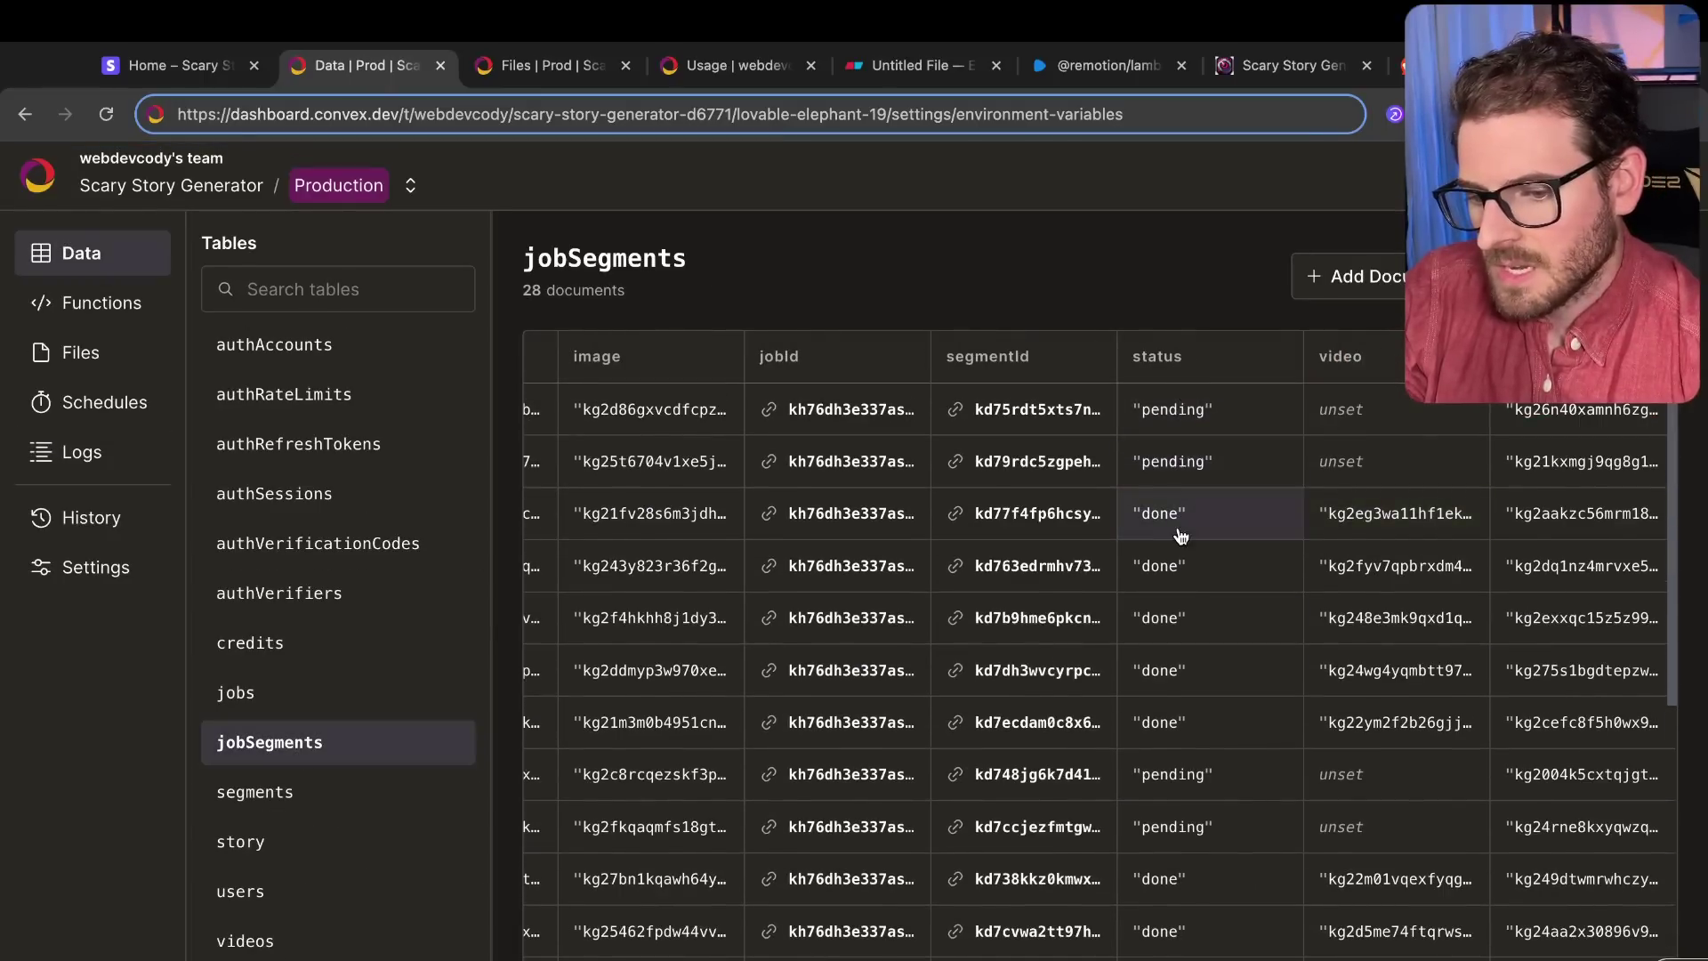
scroll(1180, 534, down, 2)
scroll(1179, 534, down, 2)
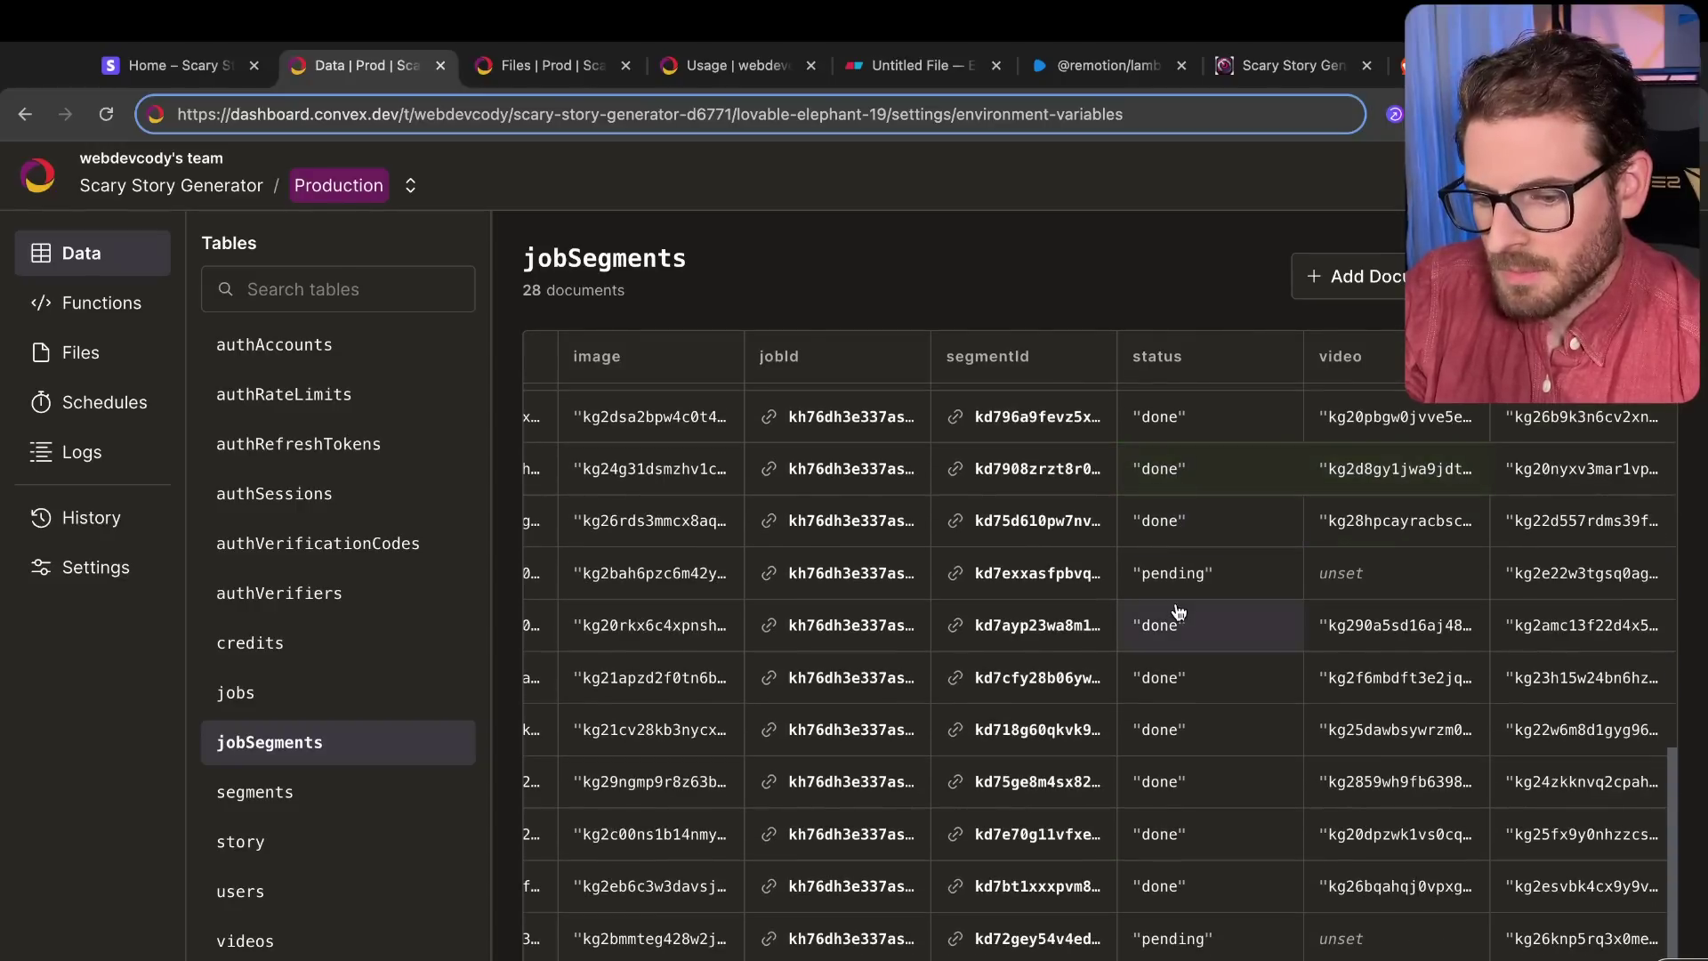
scroll(1231, 546, up, 10)
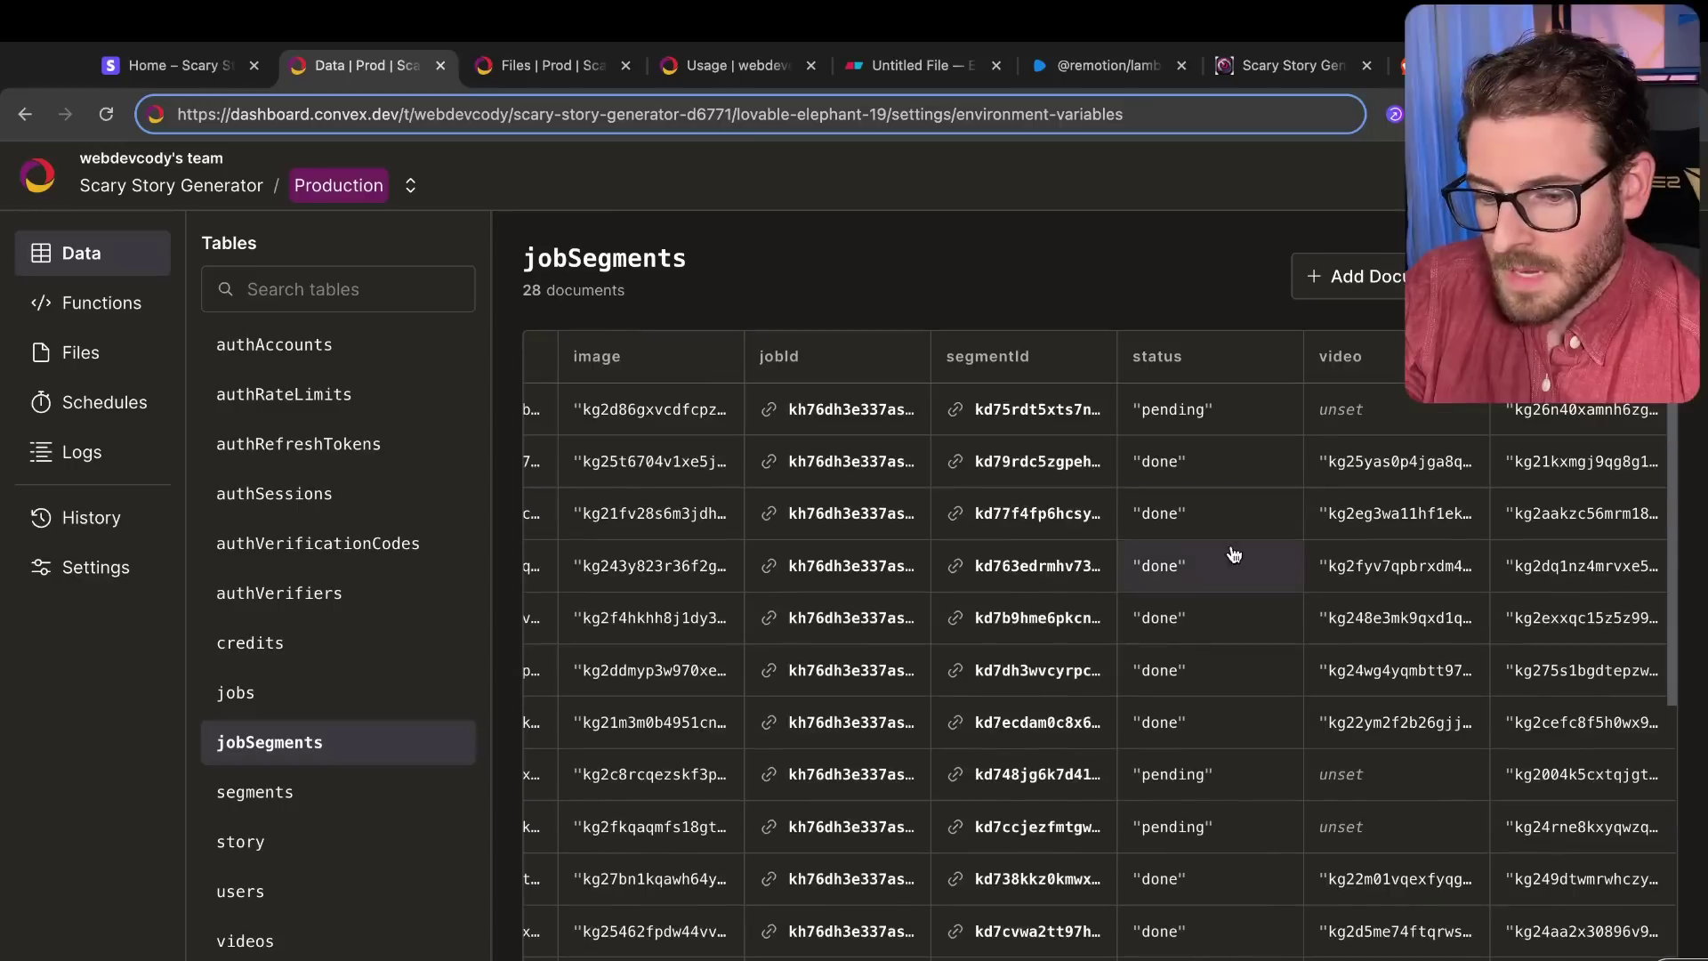
Step: Filter the jobSegments table to documents whose status equals "pending"
click(1552, 277)
click(982, 407)
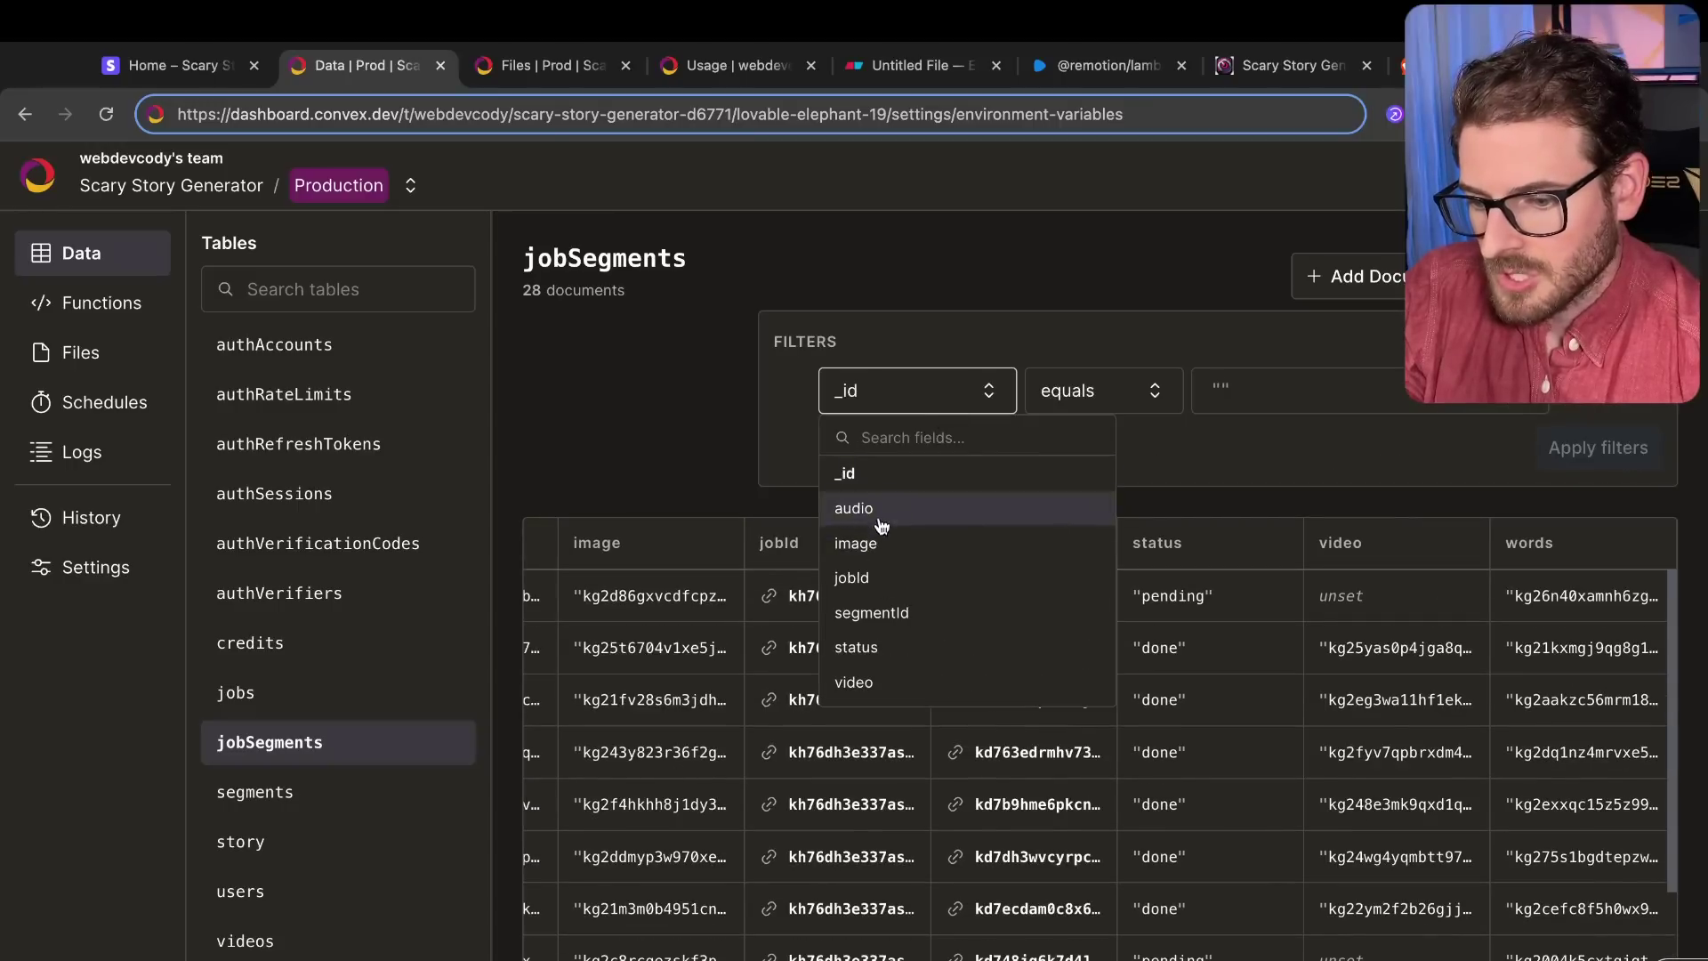
click(862, 647)
text(pending)
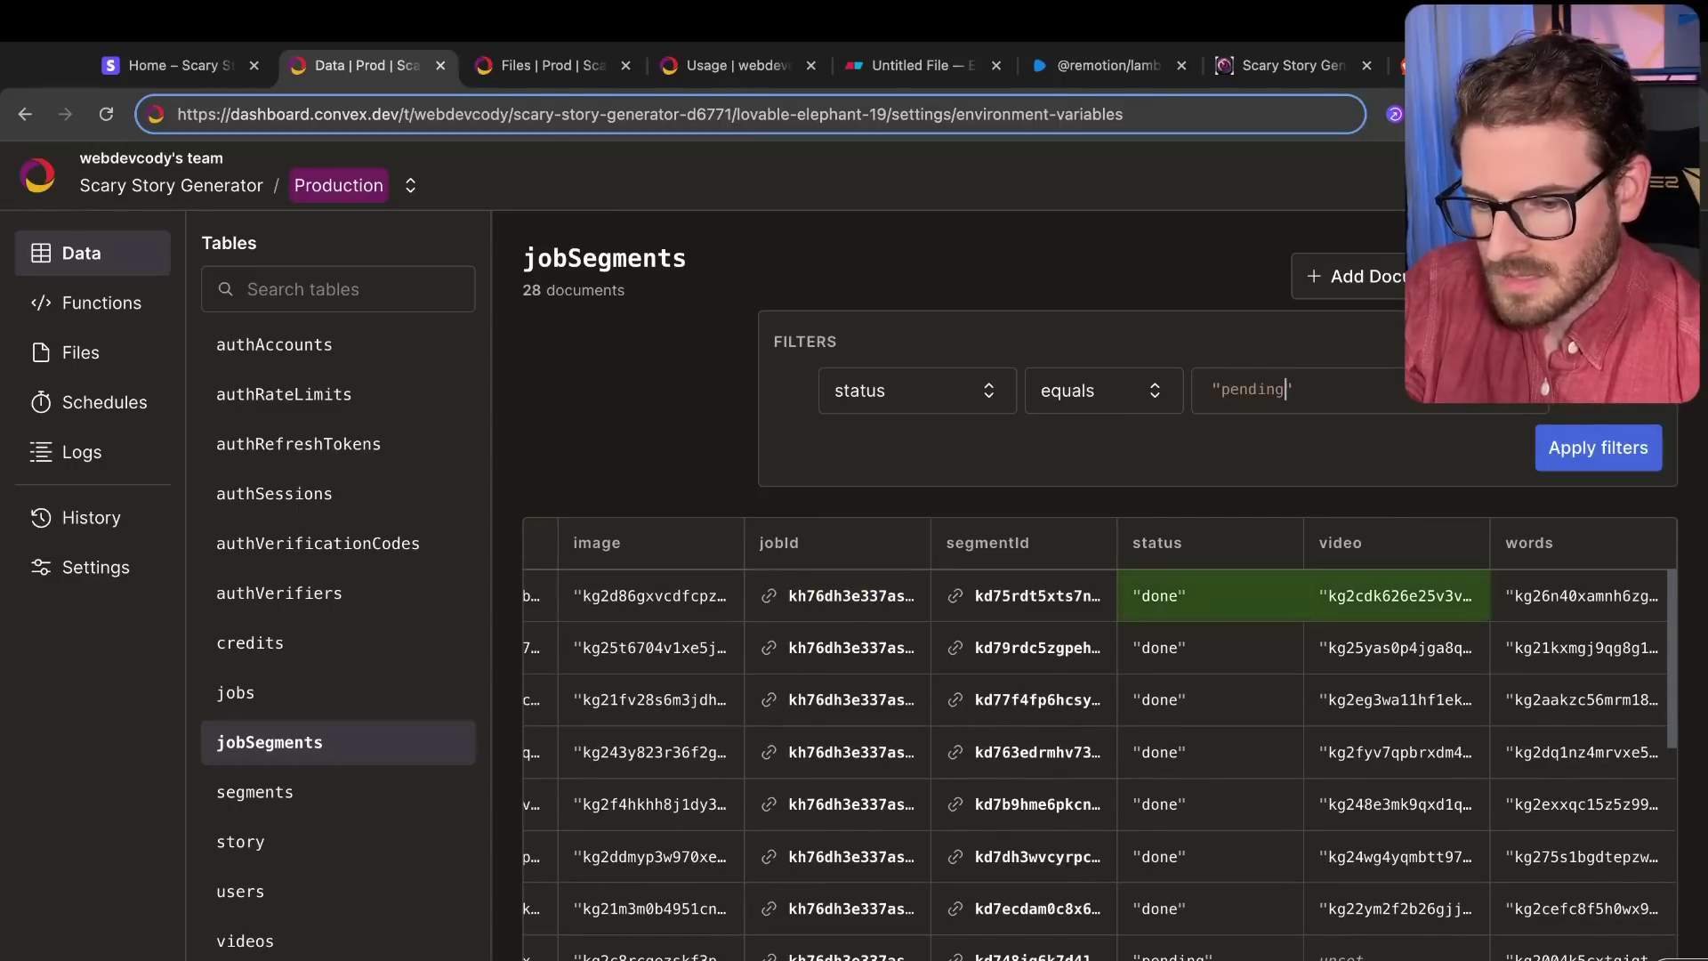
click(1592, 449)
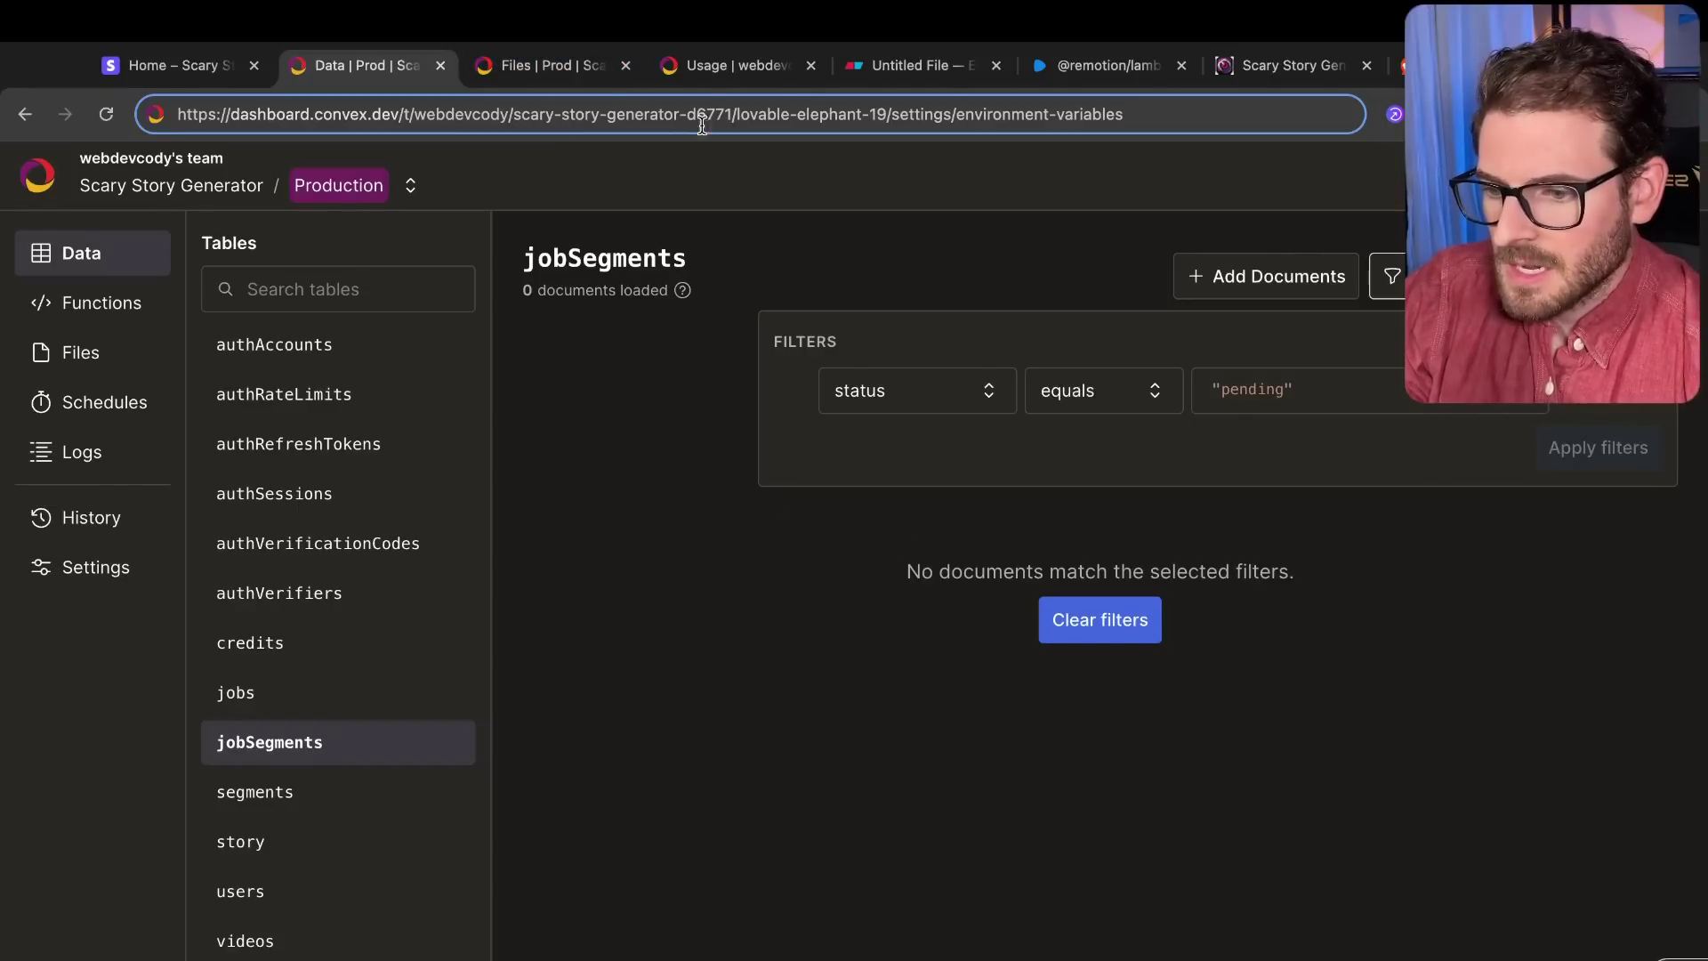
Step: Return to the Scary Story Generator videos page and watch the 10:48:01 PM video in full screen before leaving full screen
click(1294, 67)
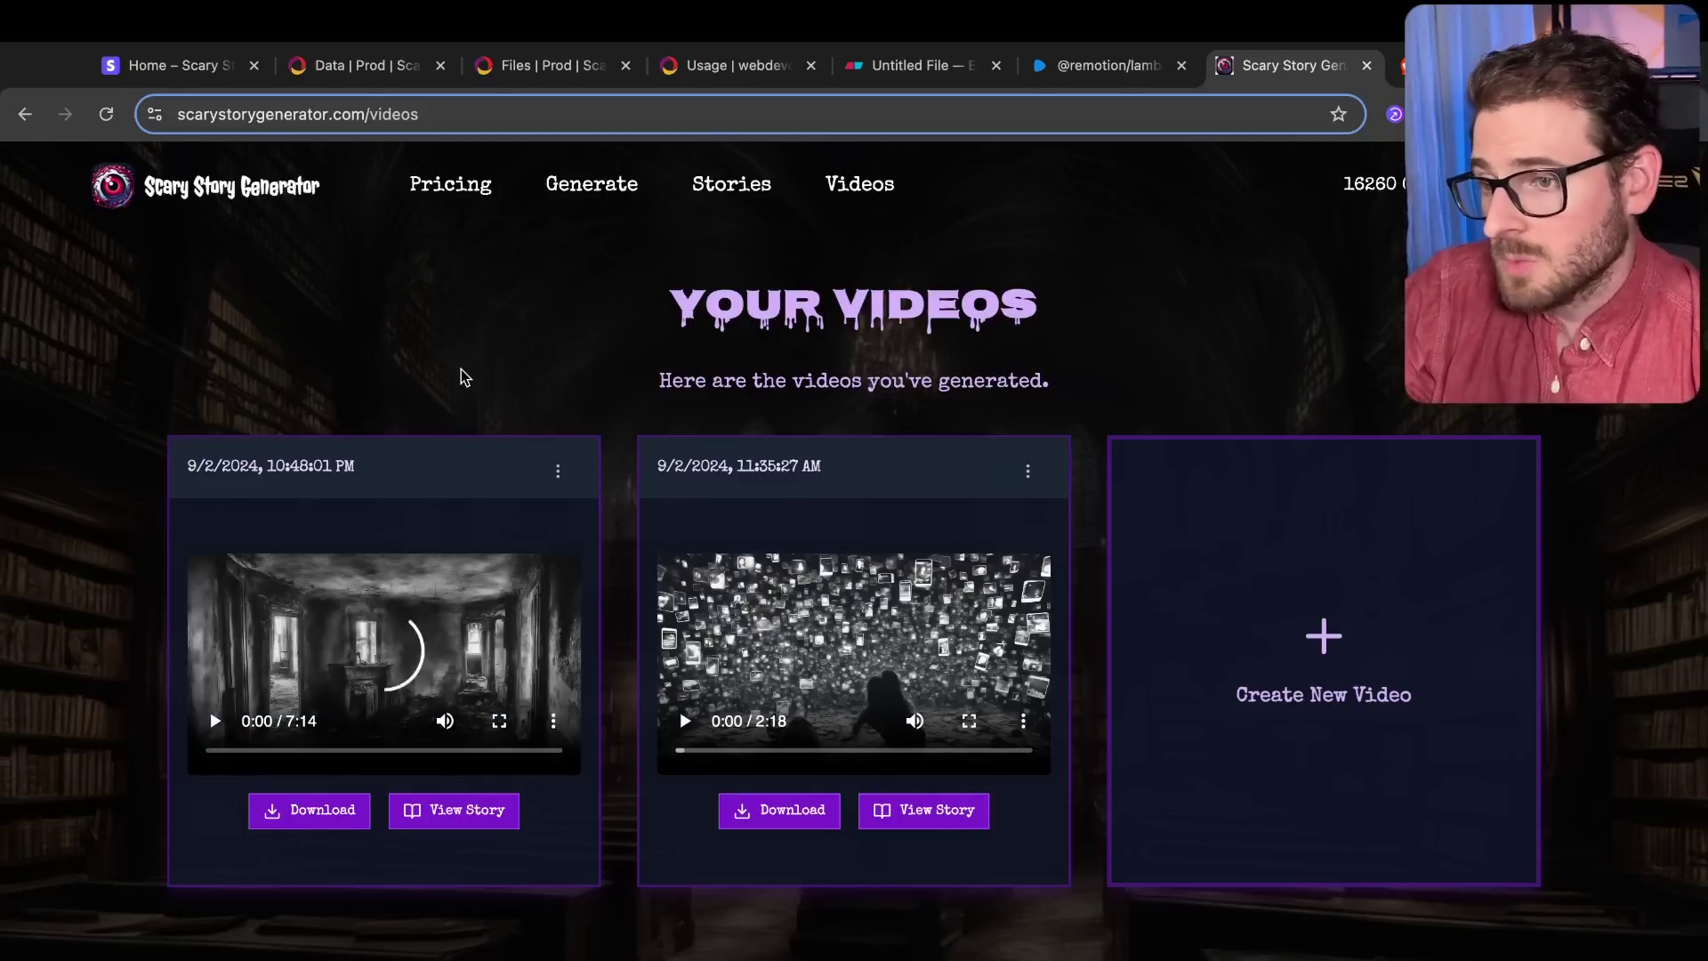
scroll(450, 419, down, 2)
scroll(425, 559, down, 1)
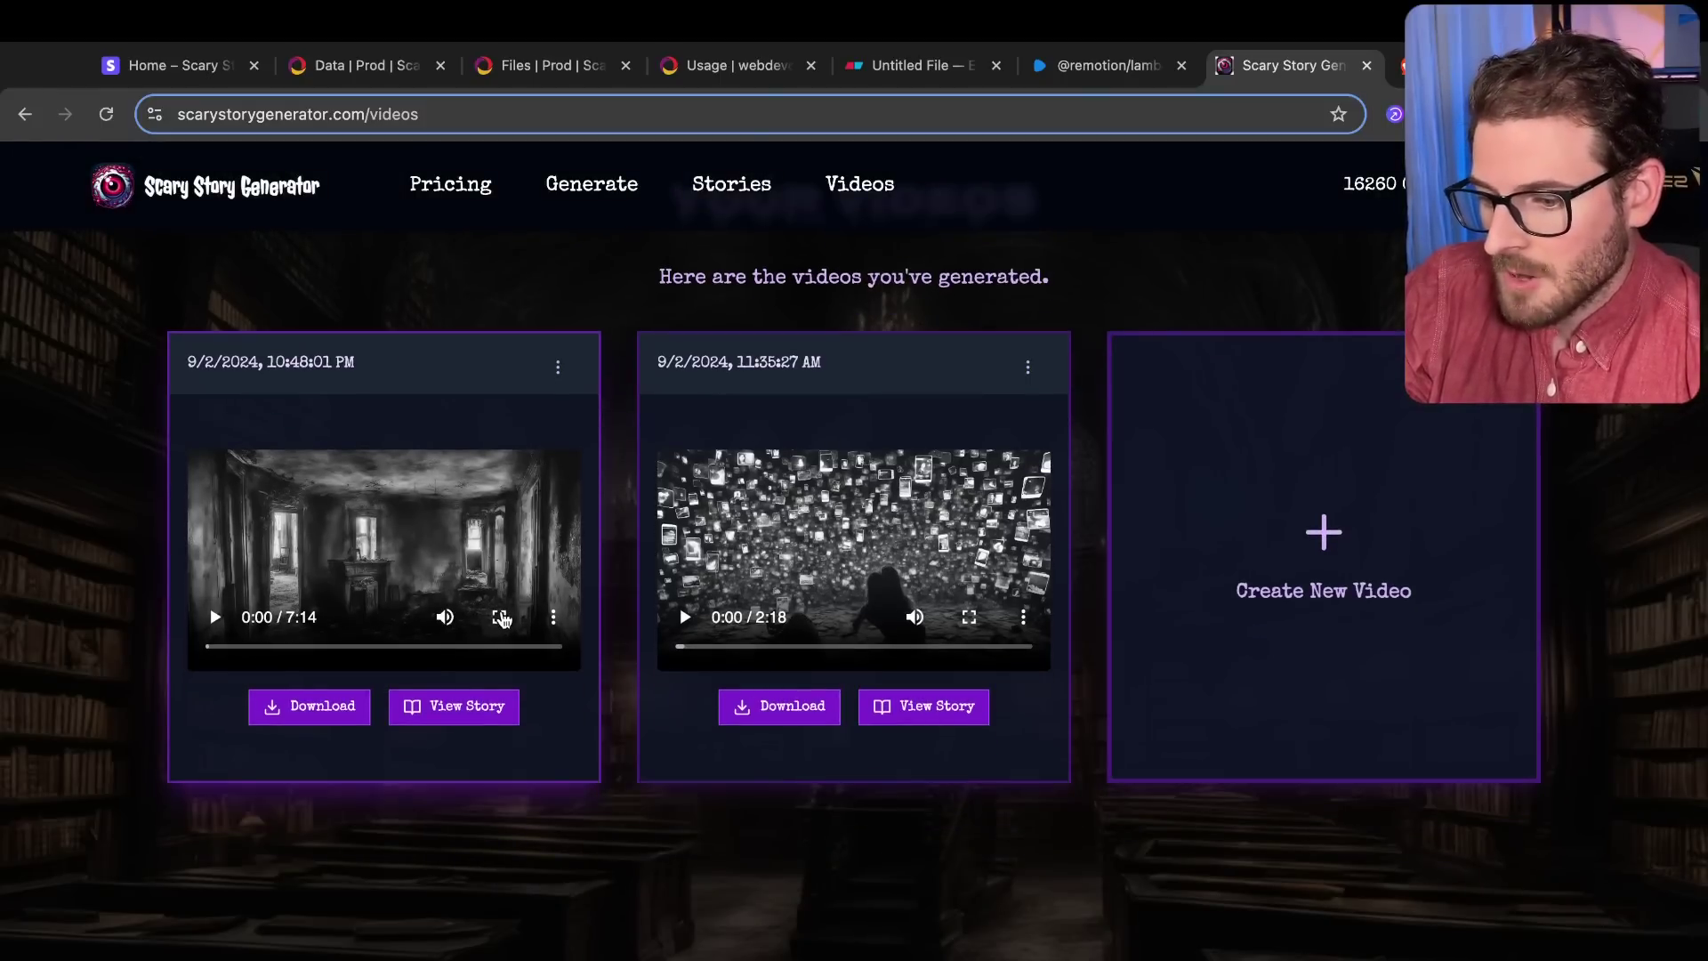
click(500, 618)
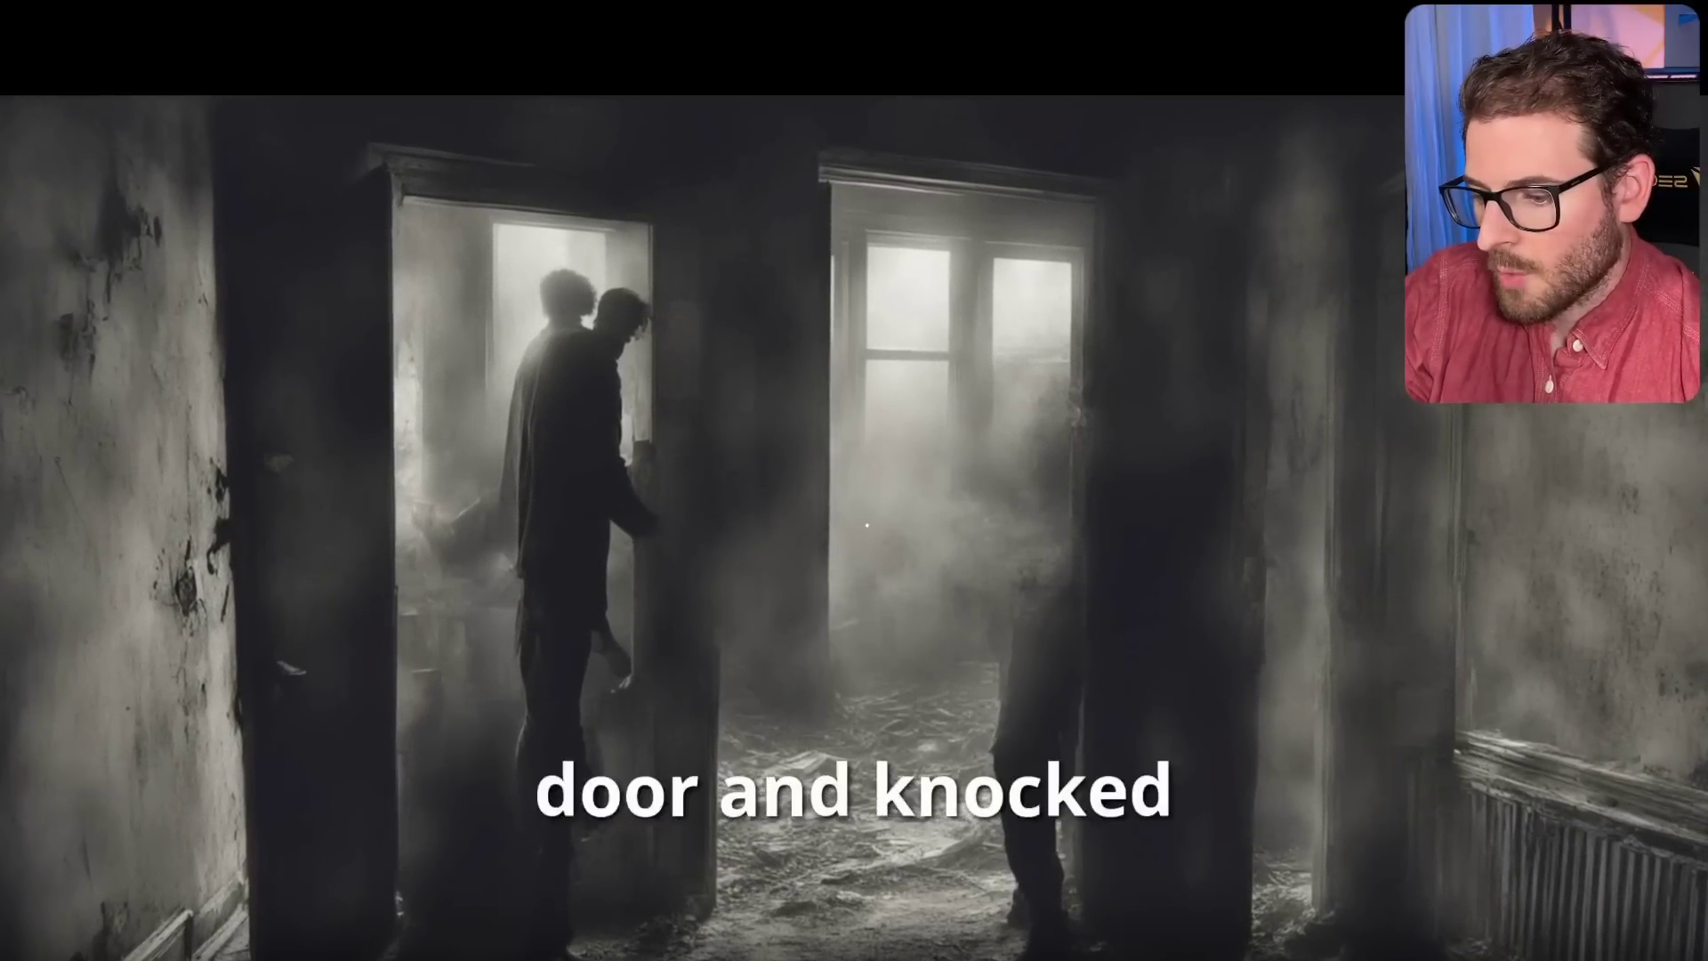
key(Escape)
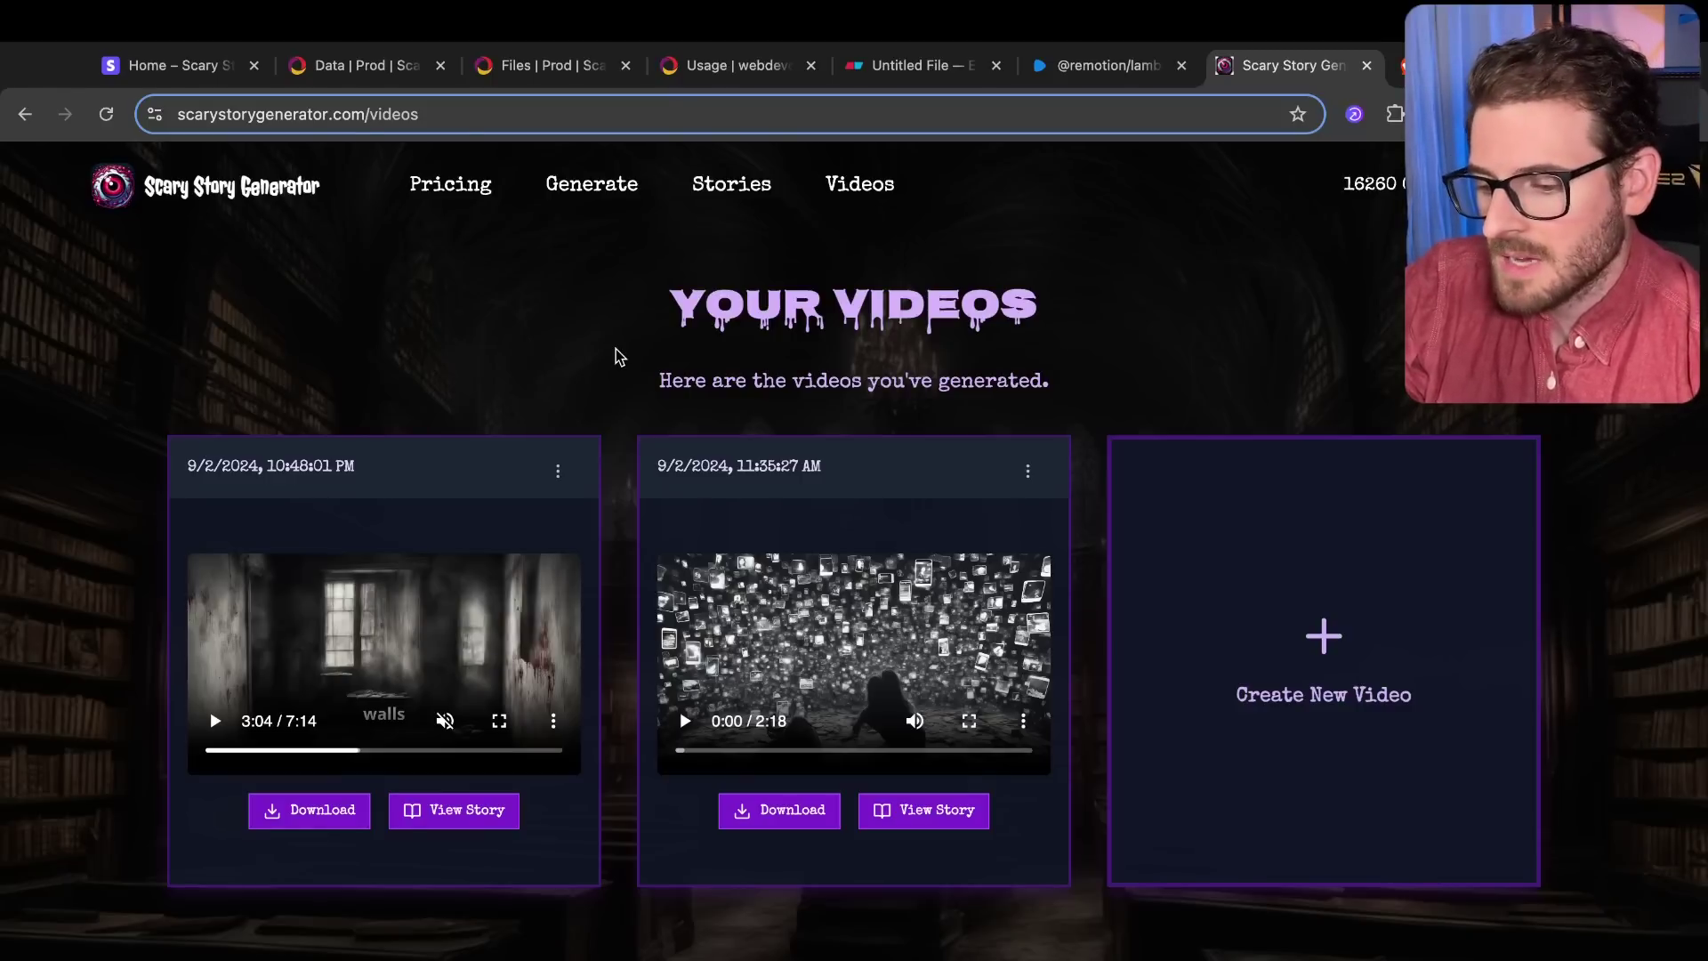
scroll(402, 647, down, 3)
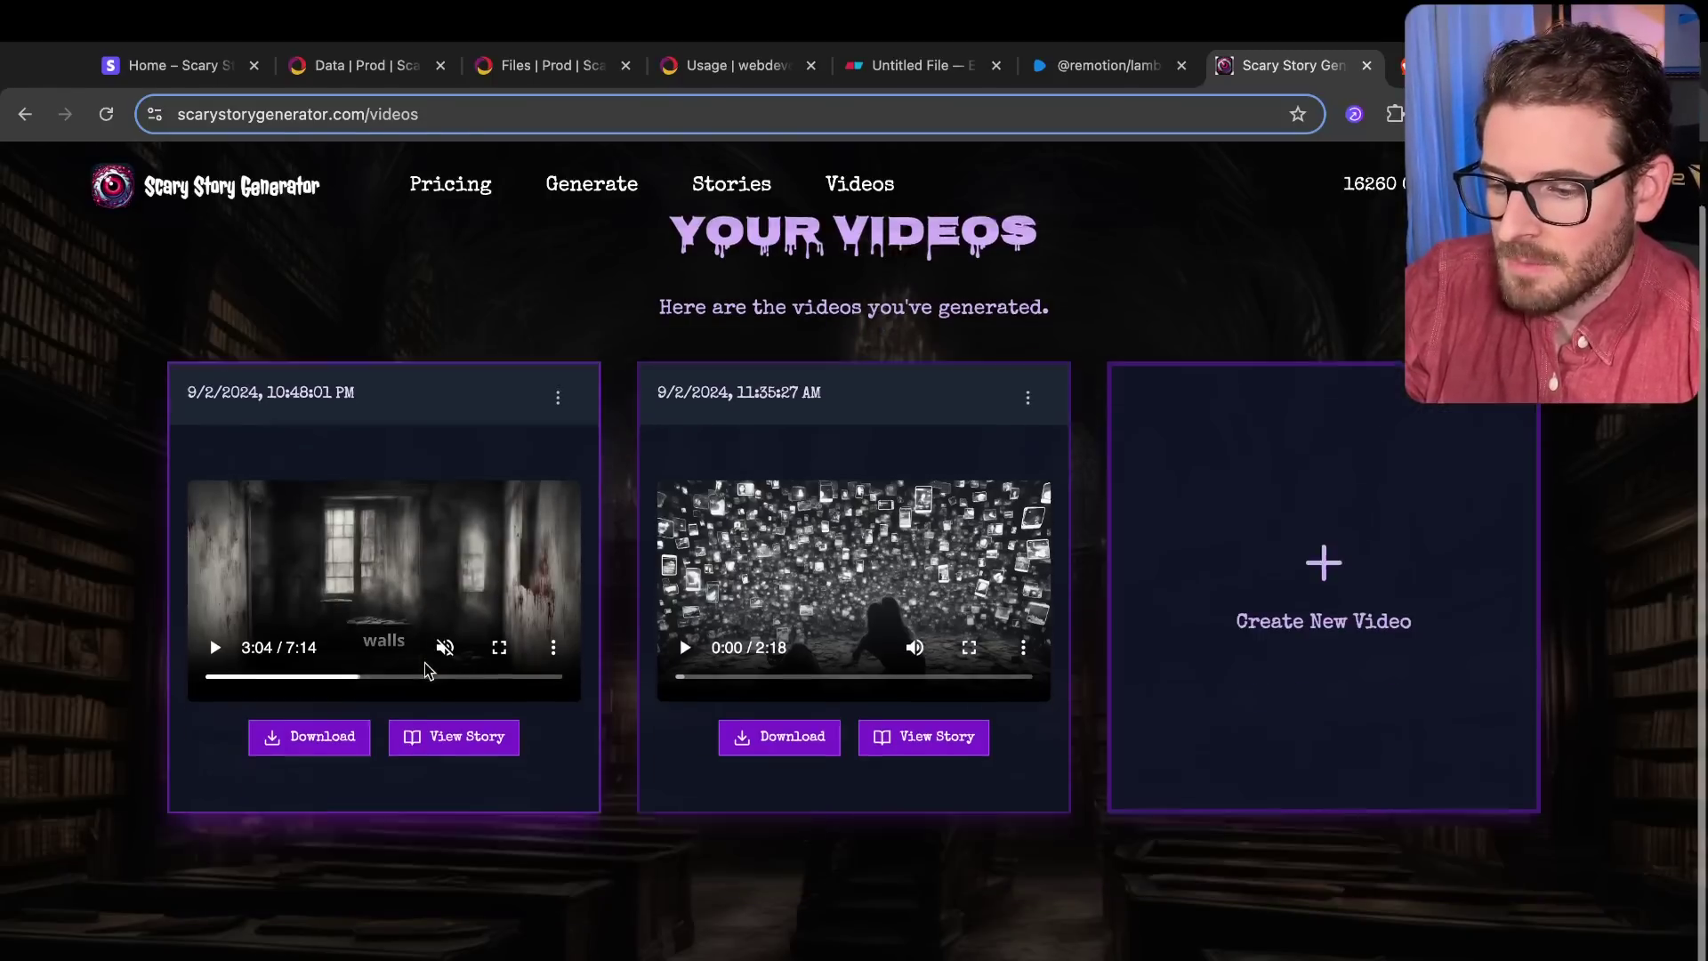
scroll(402, 648, up, 2)
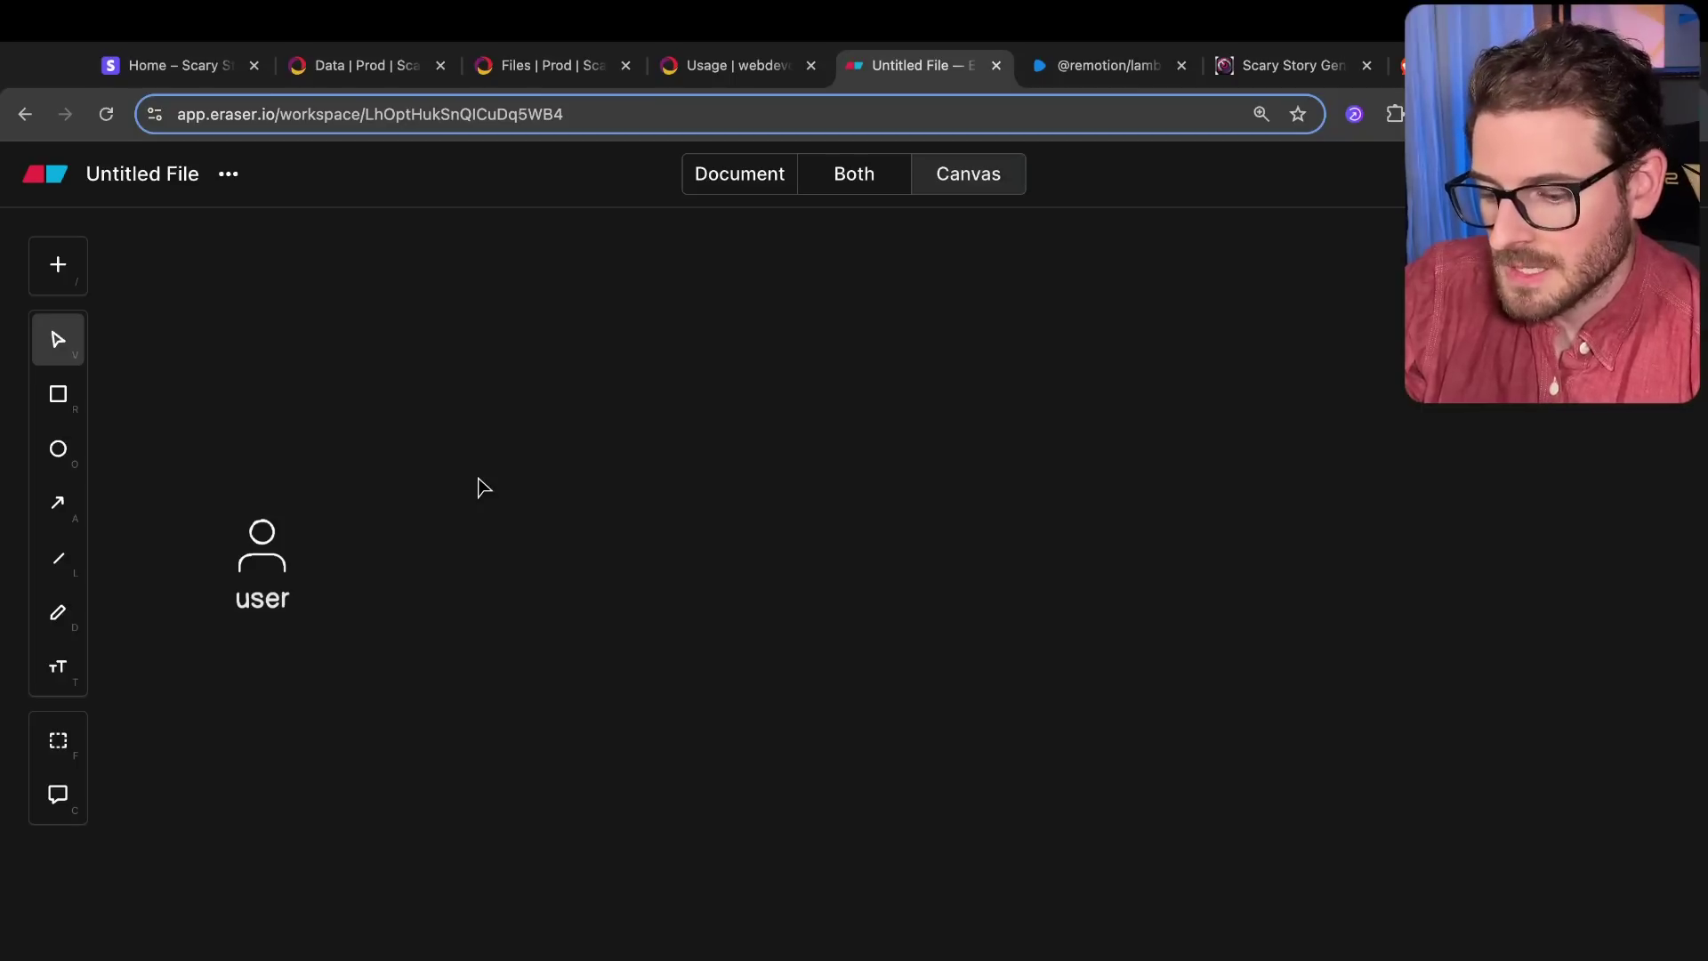
Step: Draw an arrow leading out of the user icon and place a circle at its arrowhead
key(a)
drag(299, 550, 442, 552)
key(o)
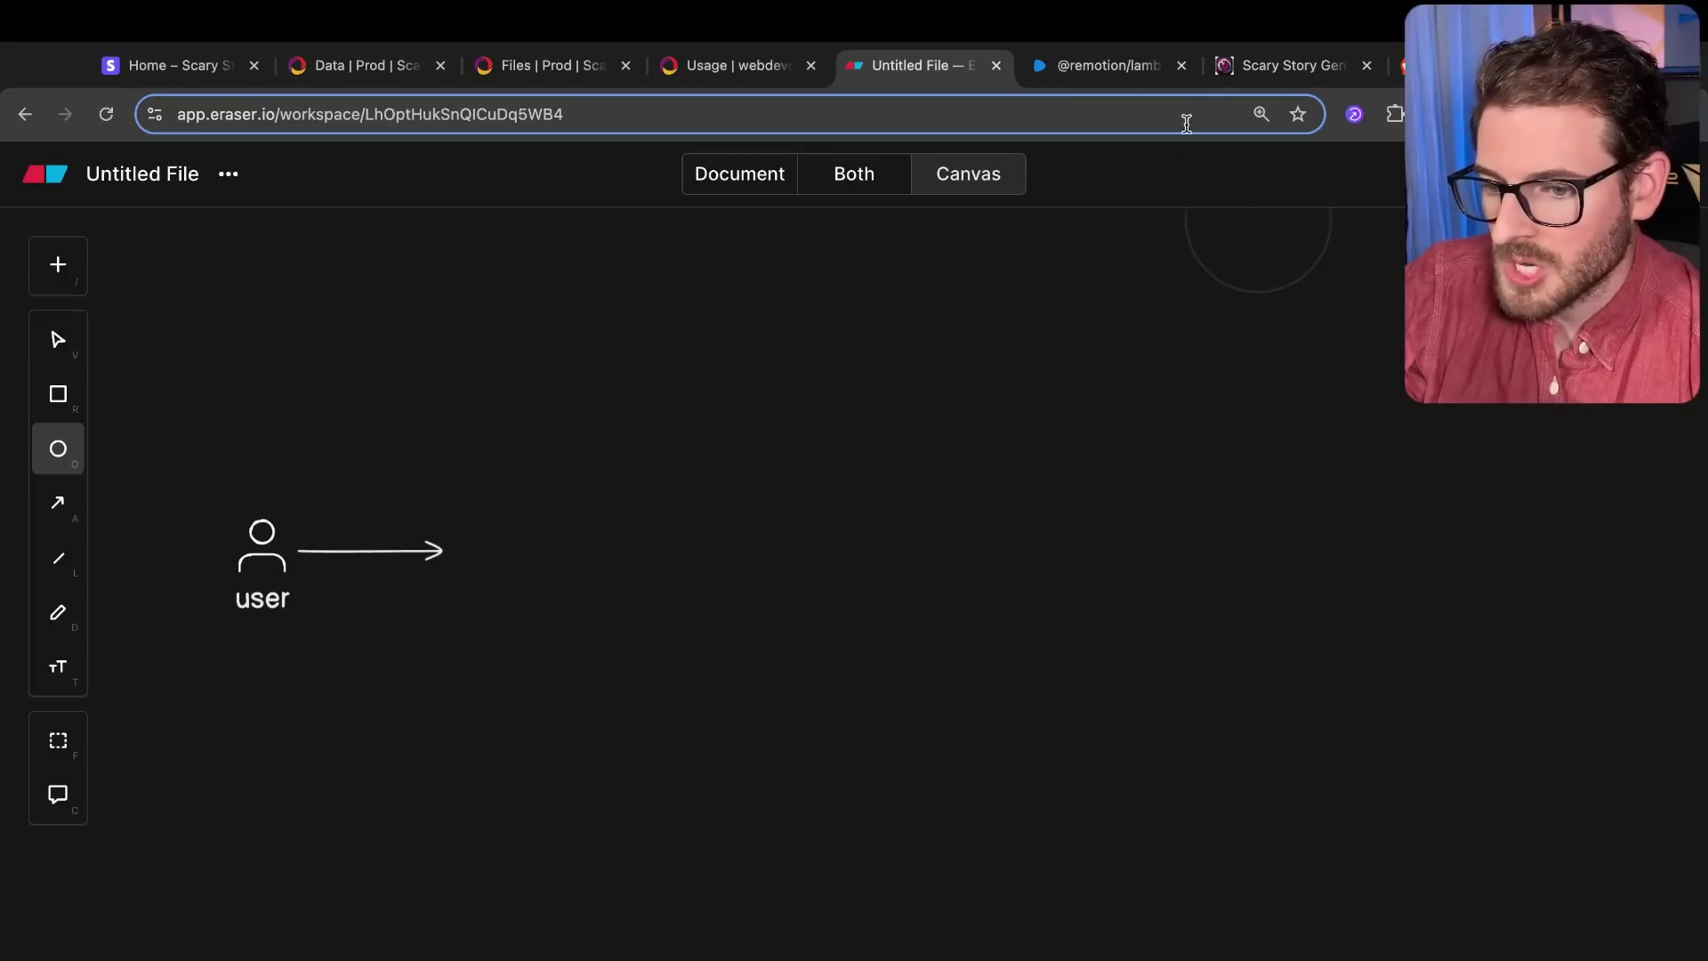
mouse_move(456, 482)
mouse_down()
mouse_move(686, 709)
mouse_move(667, 690)
mouse_move(660, 709)
mouse_up()
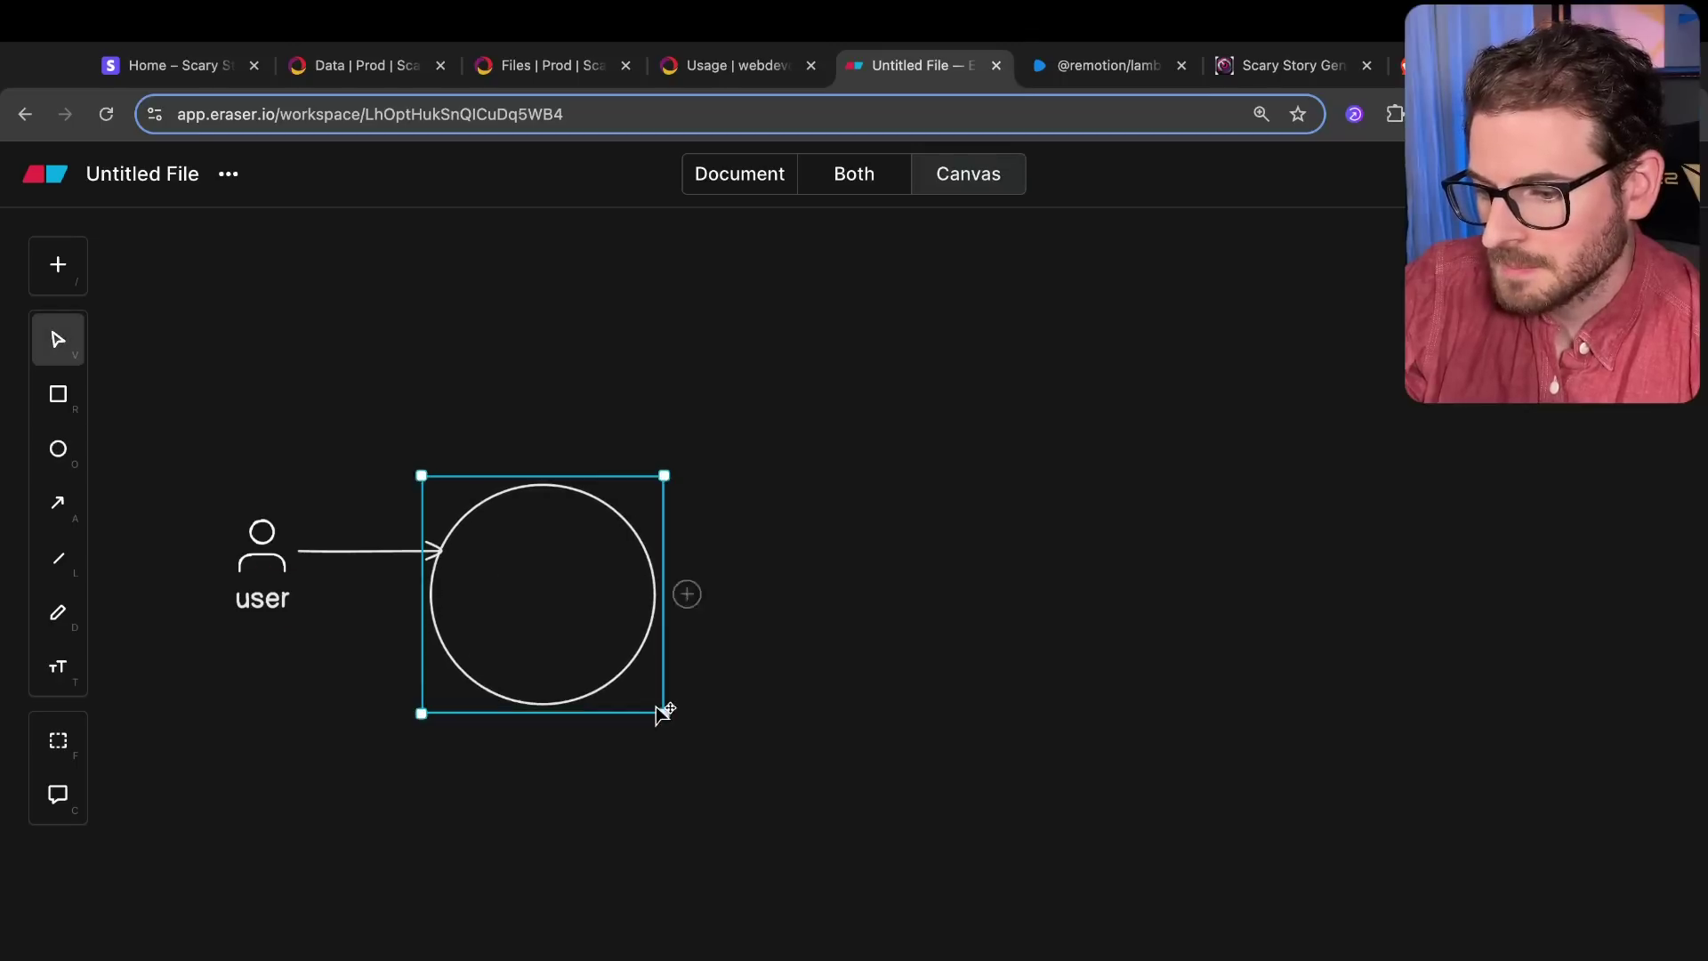
drag(582, 583, 586, 590)
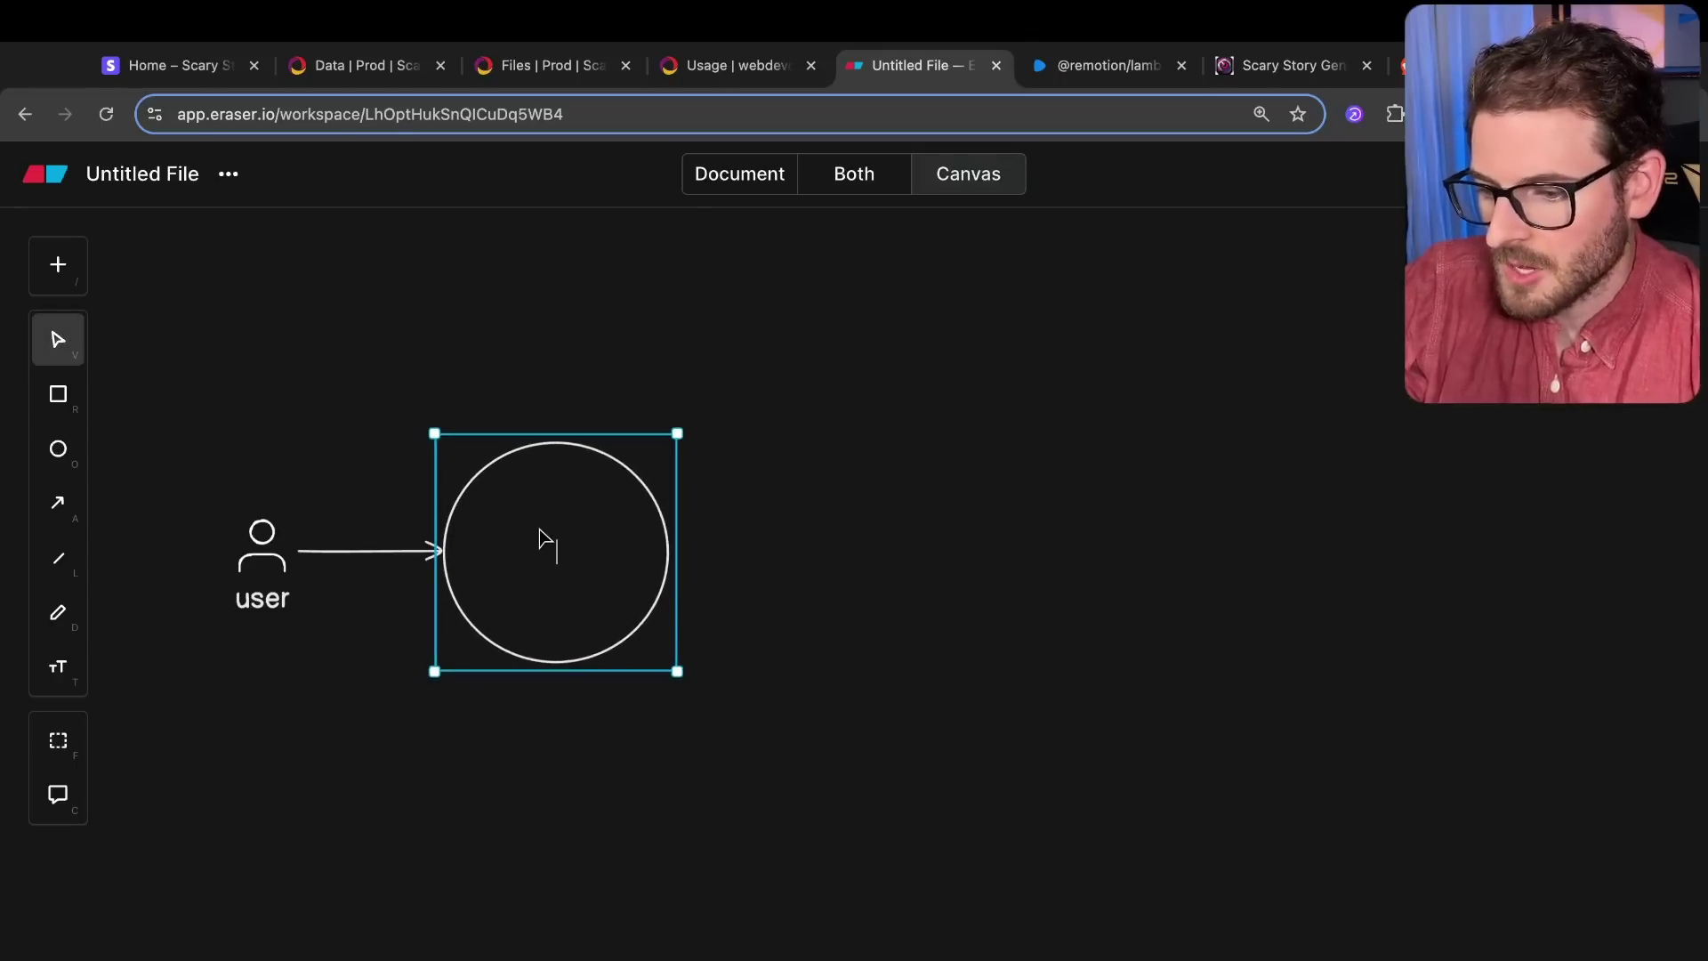
Step: Label the circle "generate story" with "(mutation)" on a second line
text(generate st)
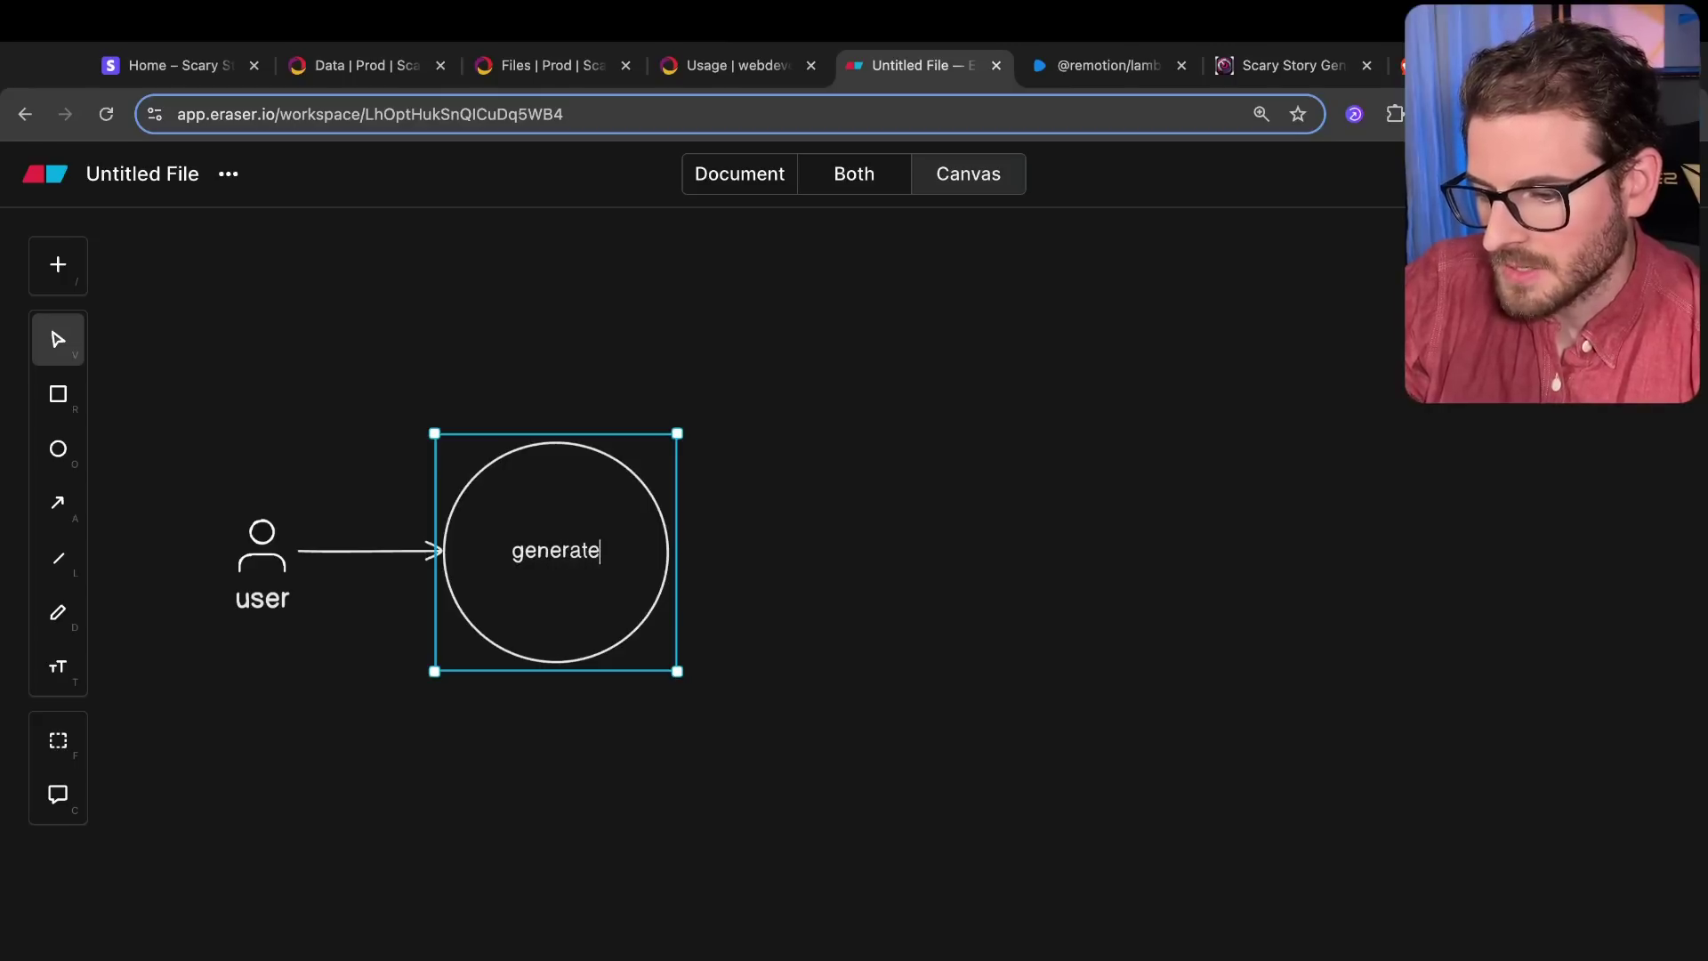
text(ory)
key(Return)
text((mutation))
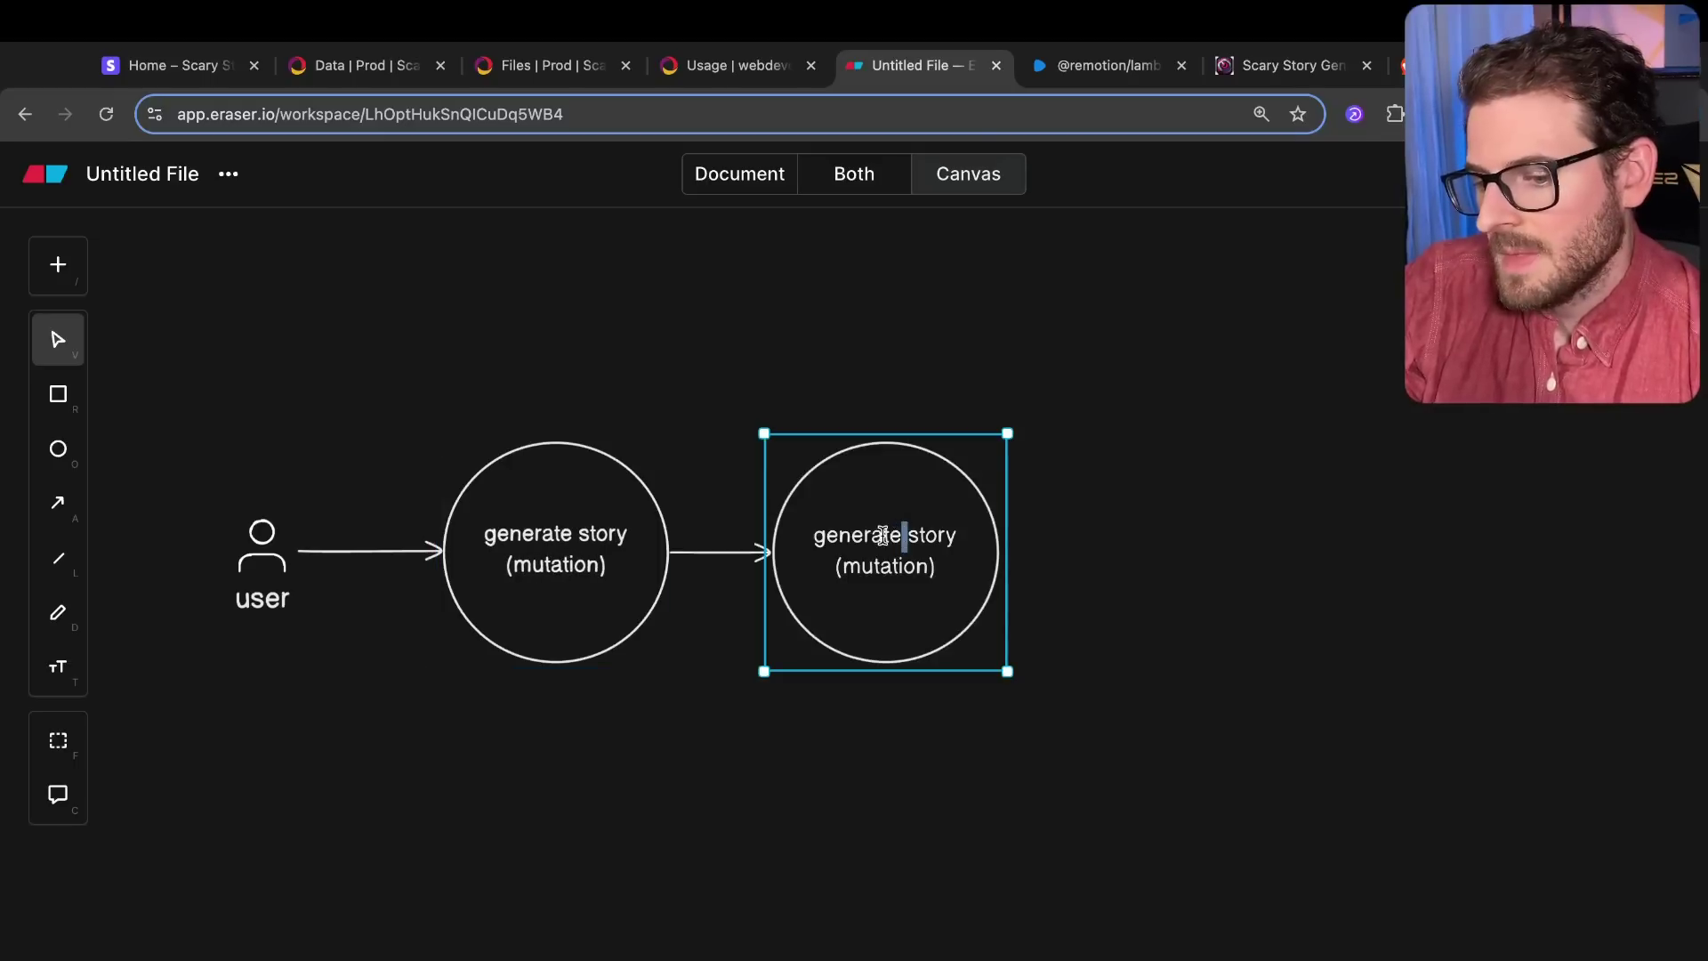
Step: Add a second circle linked by an arrow from the first and label it "generate segments (mutation)"
double_click(884, 535)
triple_click(884, 535)
key(BackSpace)
text(summ)
key(alt+shift+Left)
key(BackSpace)
text(generate segments)
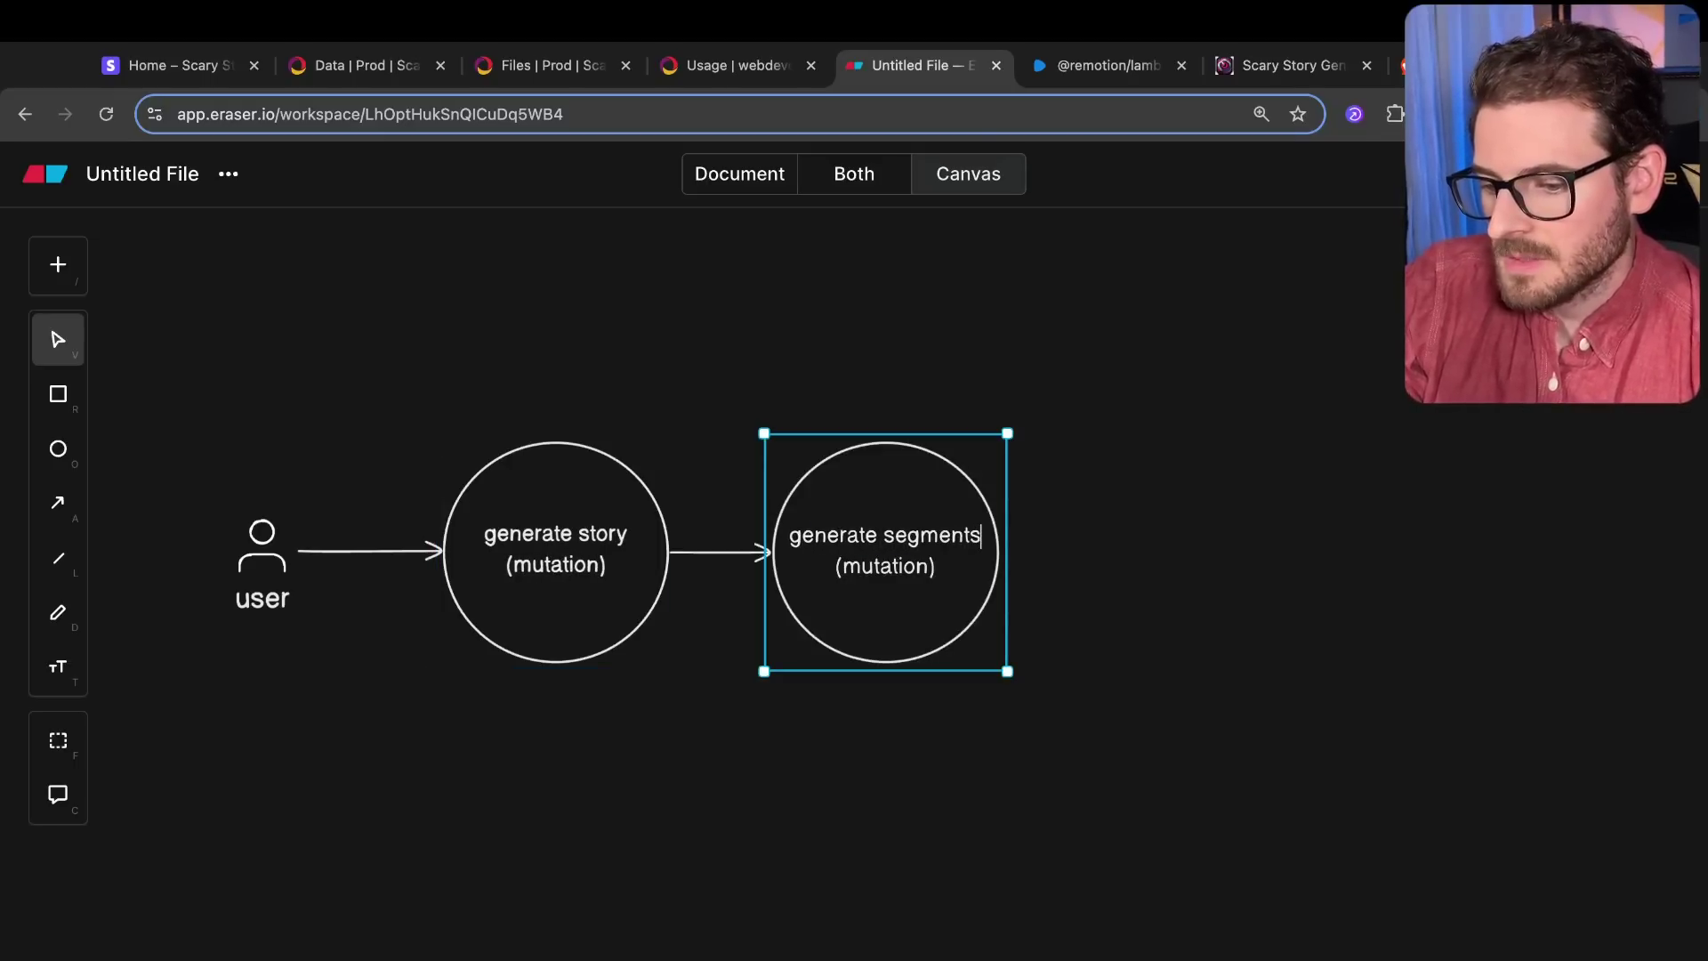
Step: Change the first circle's label to "create story (mutation)" and clear the selection
click(556, 545)
double_click(556, 534)
text(create)
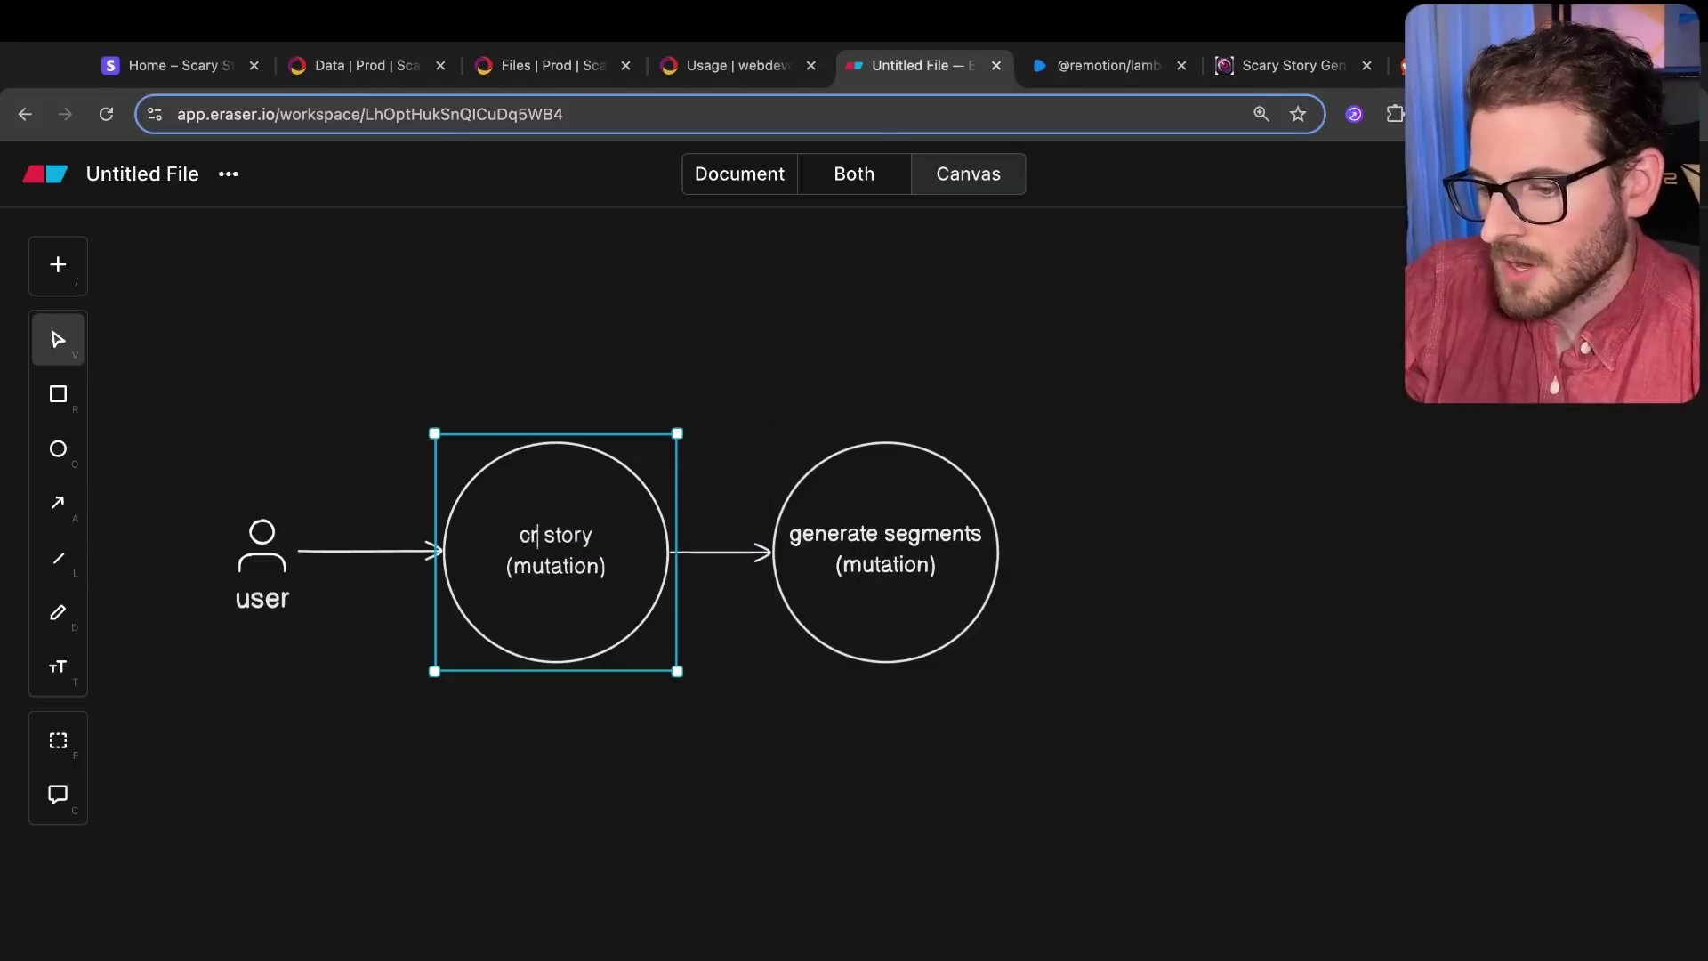
click(800, 371)
drag(683, 383, 412, 724)
click(412, 725)
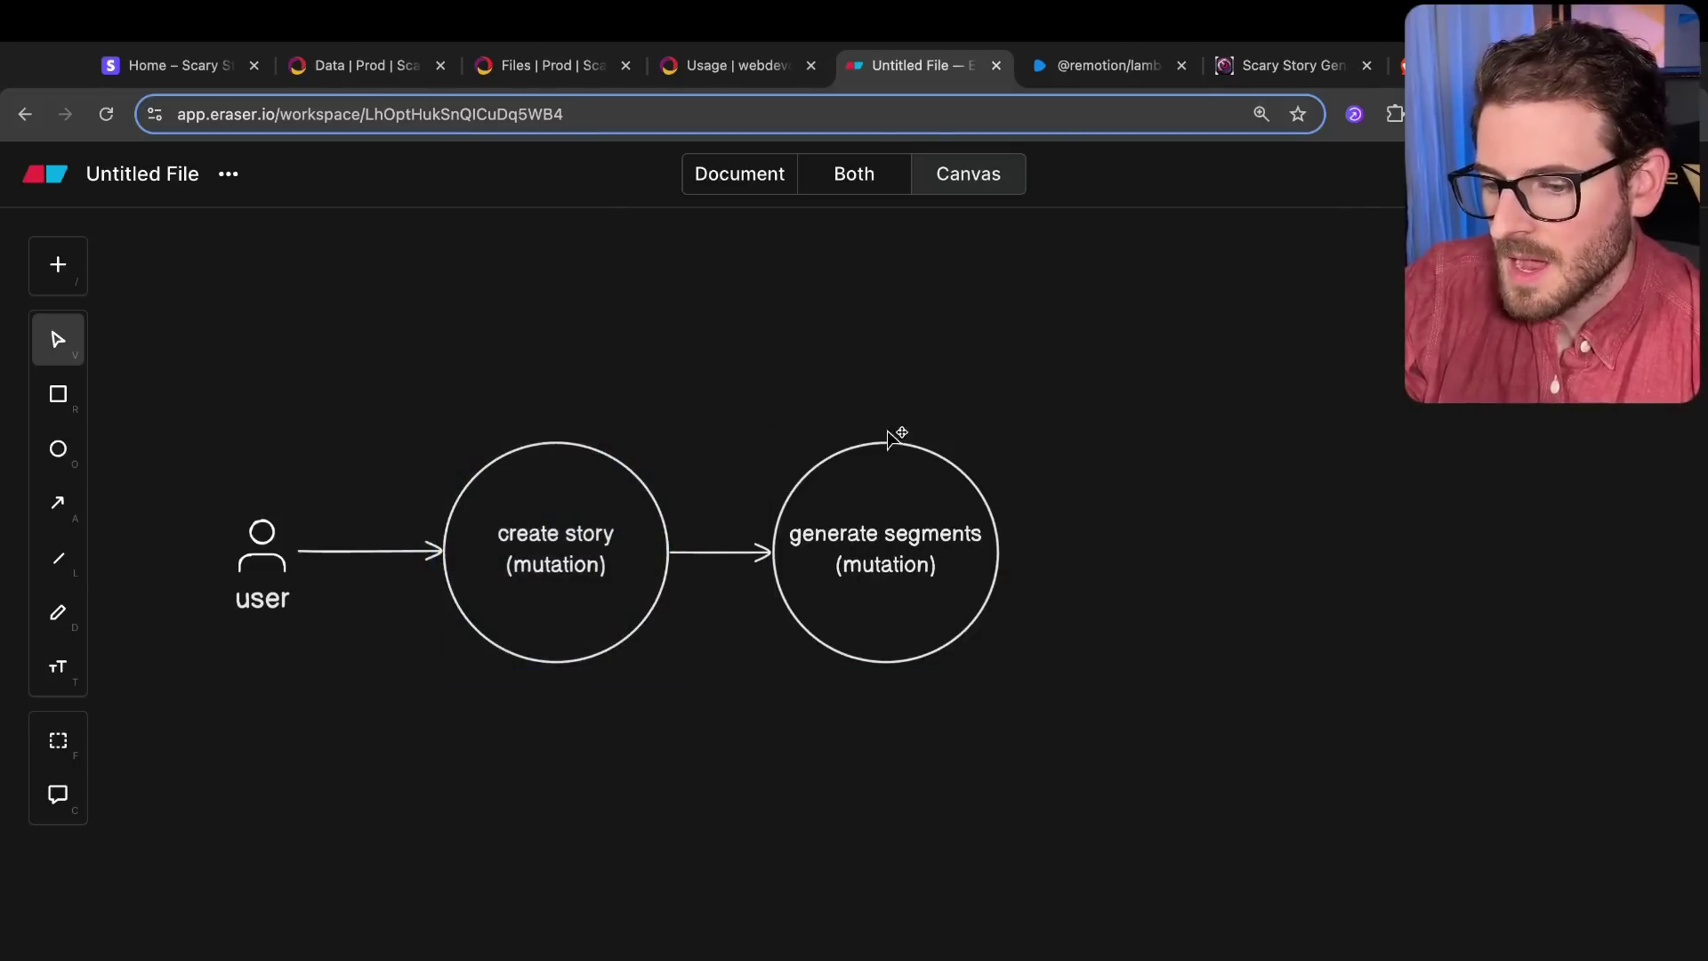
Step: Insert the openai tech logo above the "generate segments" circle and connect the two with arrows in both directions
scroll(867, 383, up, 2)
text(/openai)
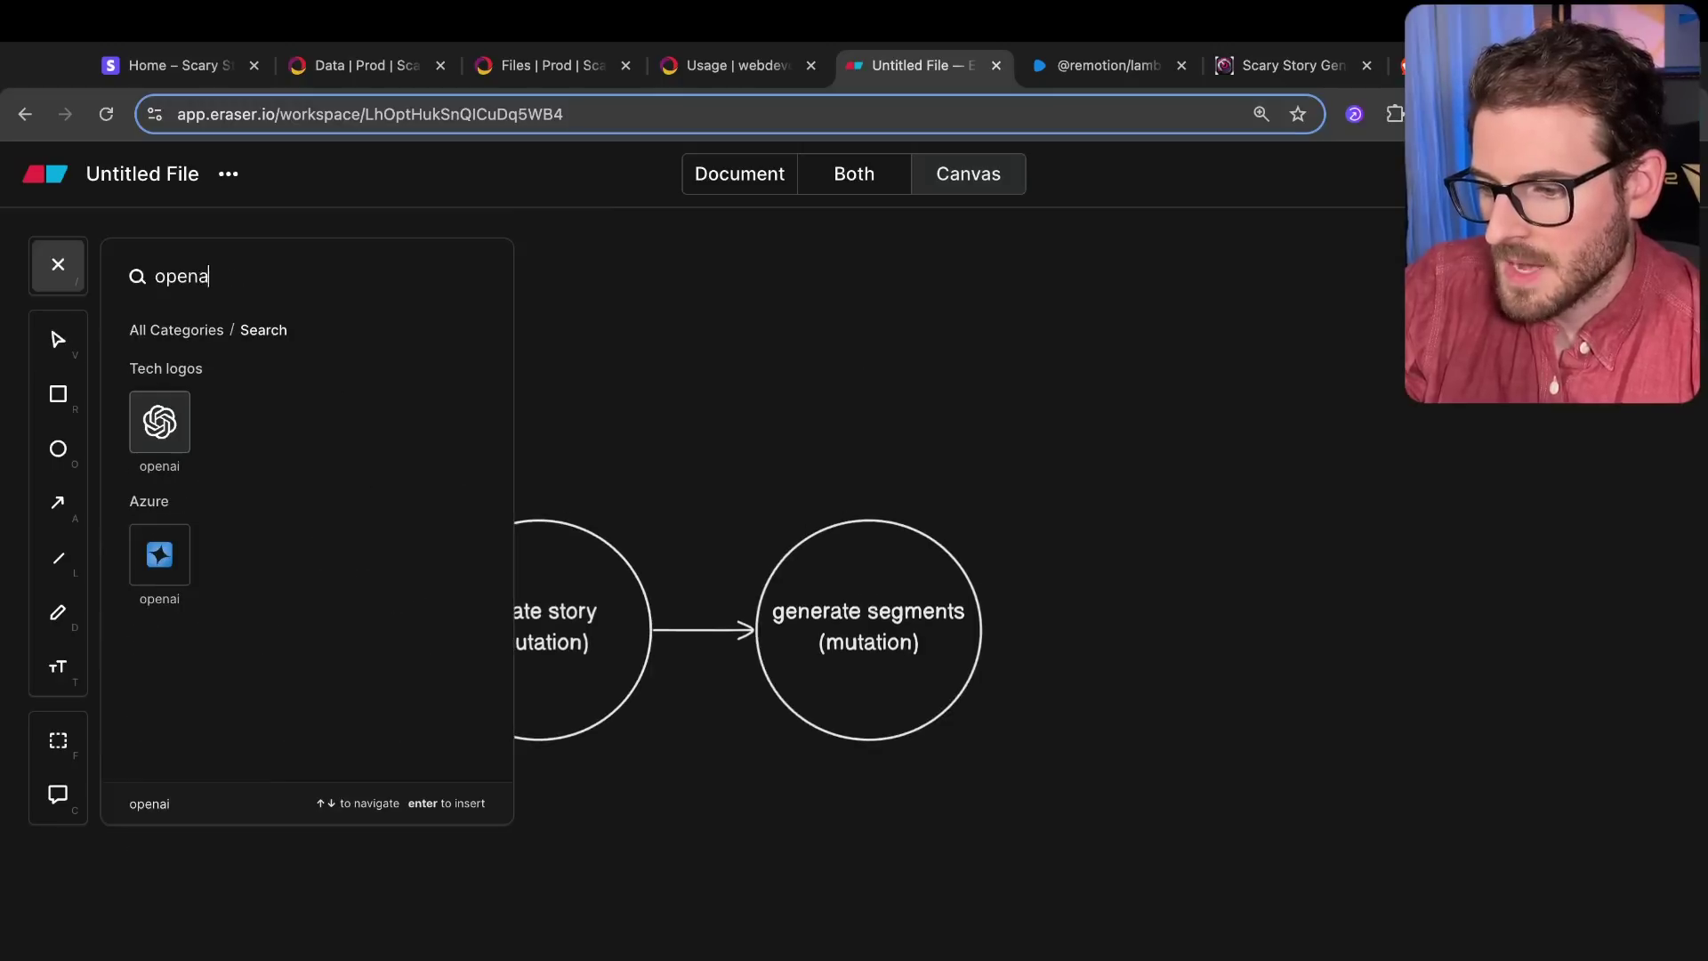
click(175, 435)
drag(852, 589, 861, 305)
key(a)
mouse_move(831, 525)
mouse_down()
mouse_move(861, 310)
mouse_move(879, 317)
mouse_move(914, 507)
mouse_move(893, 520)
mouse_up()
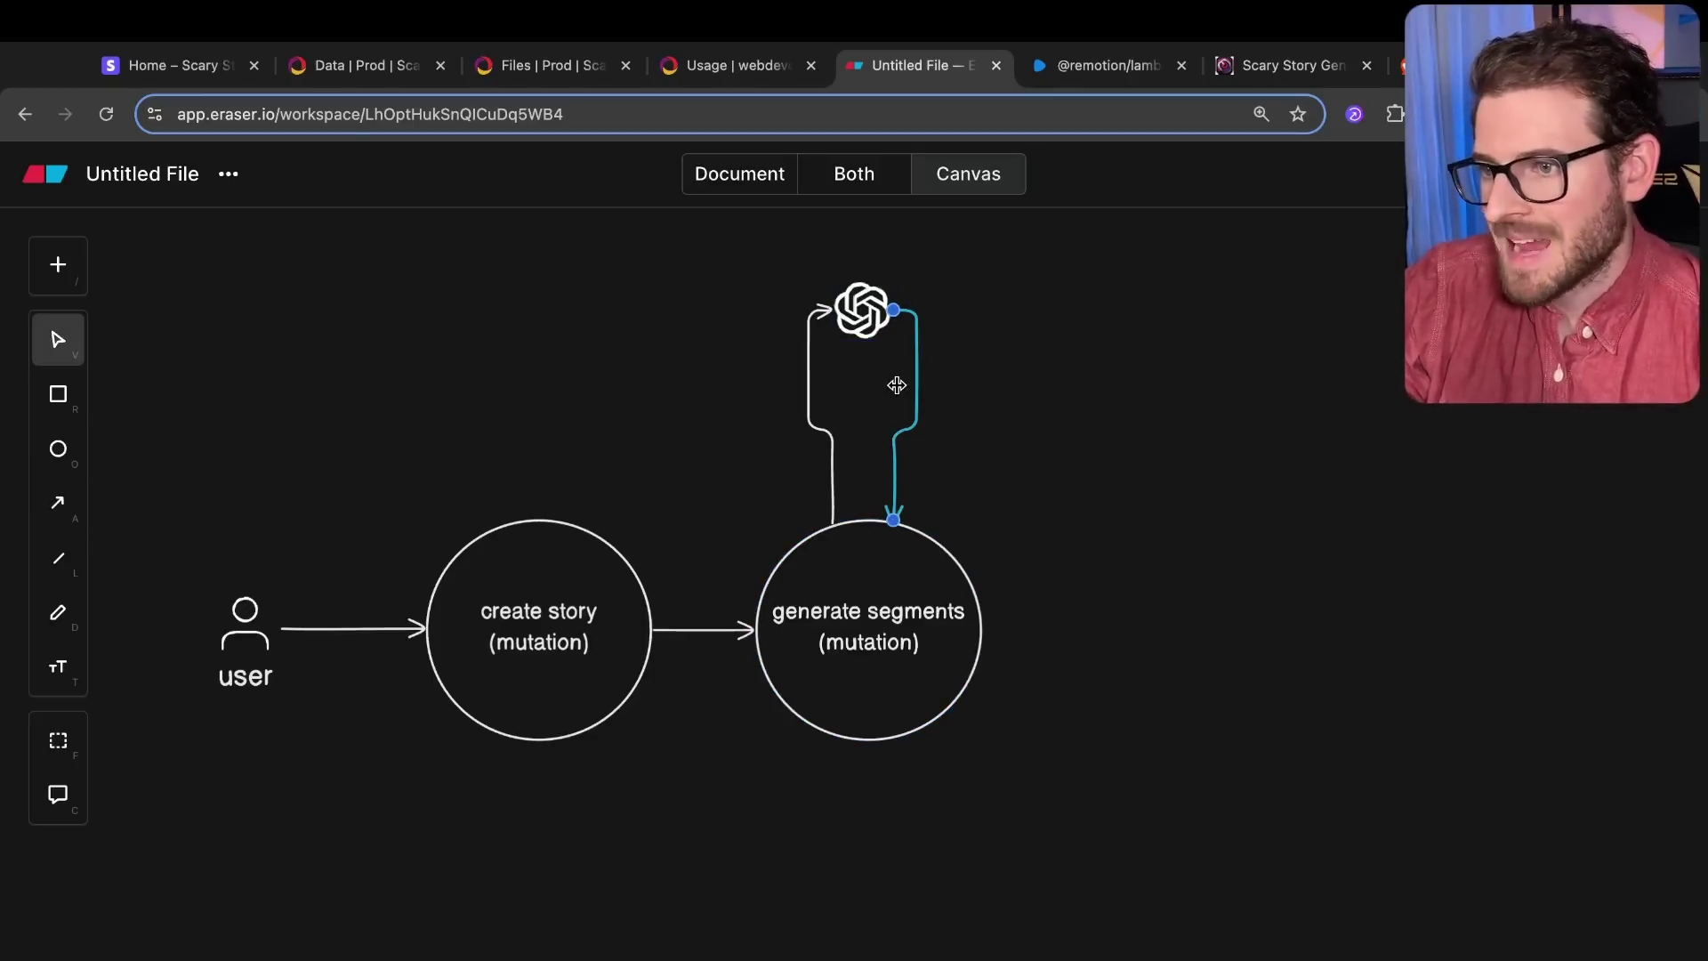
Step: Add the note "1. json get back segments" beside the arrow returning from the OpenAI logo
click(946, 420)
double_click(944, 420)
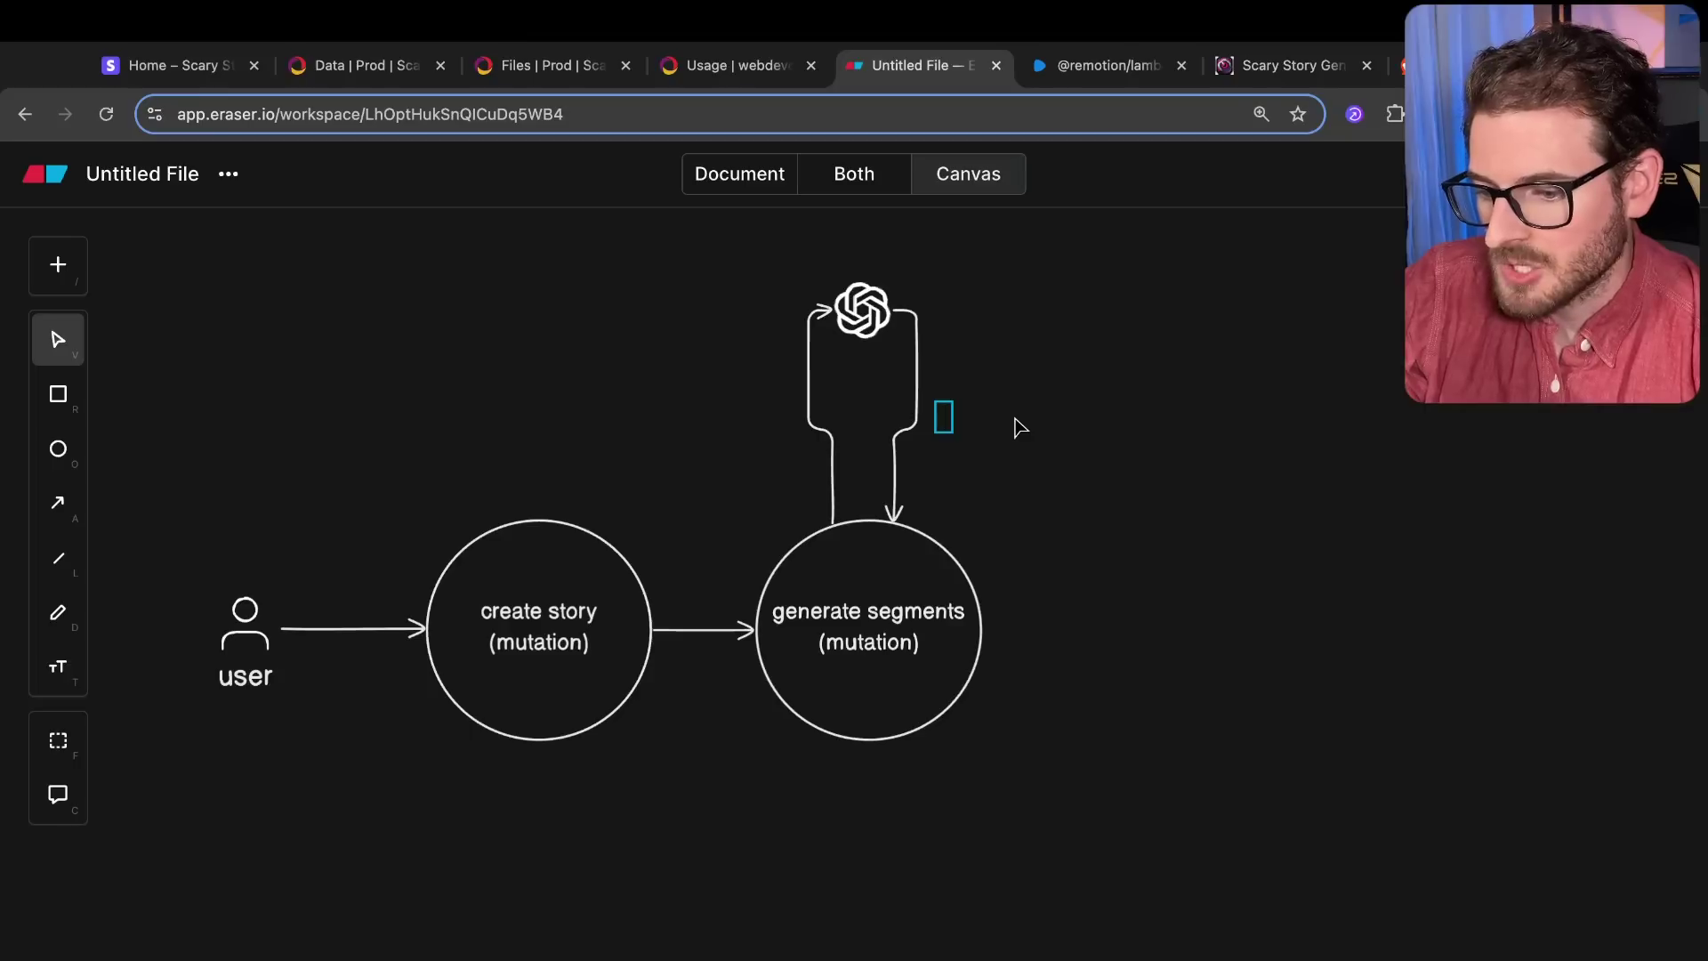
text(1. jso)
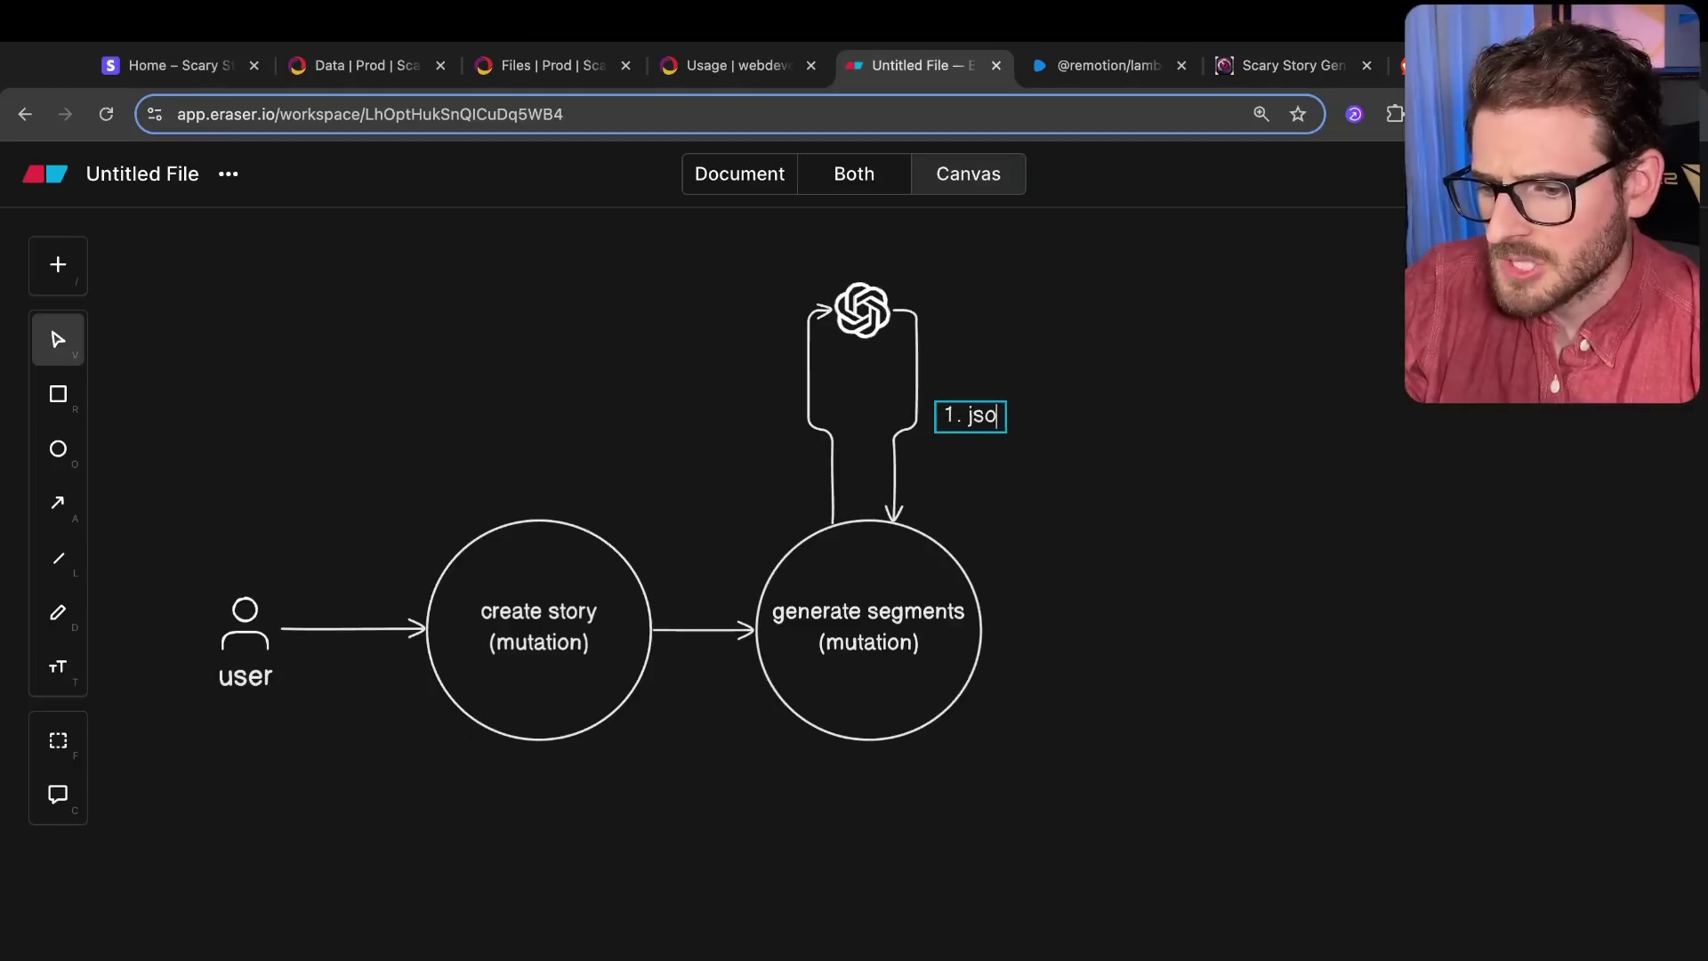
text(n get back segments)
click(1103, 527)
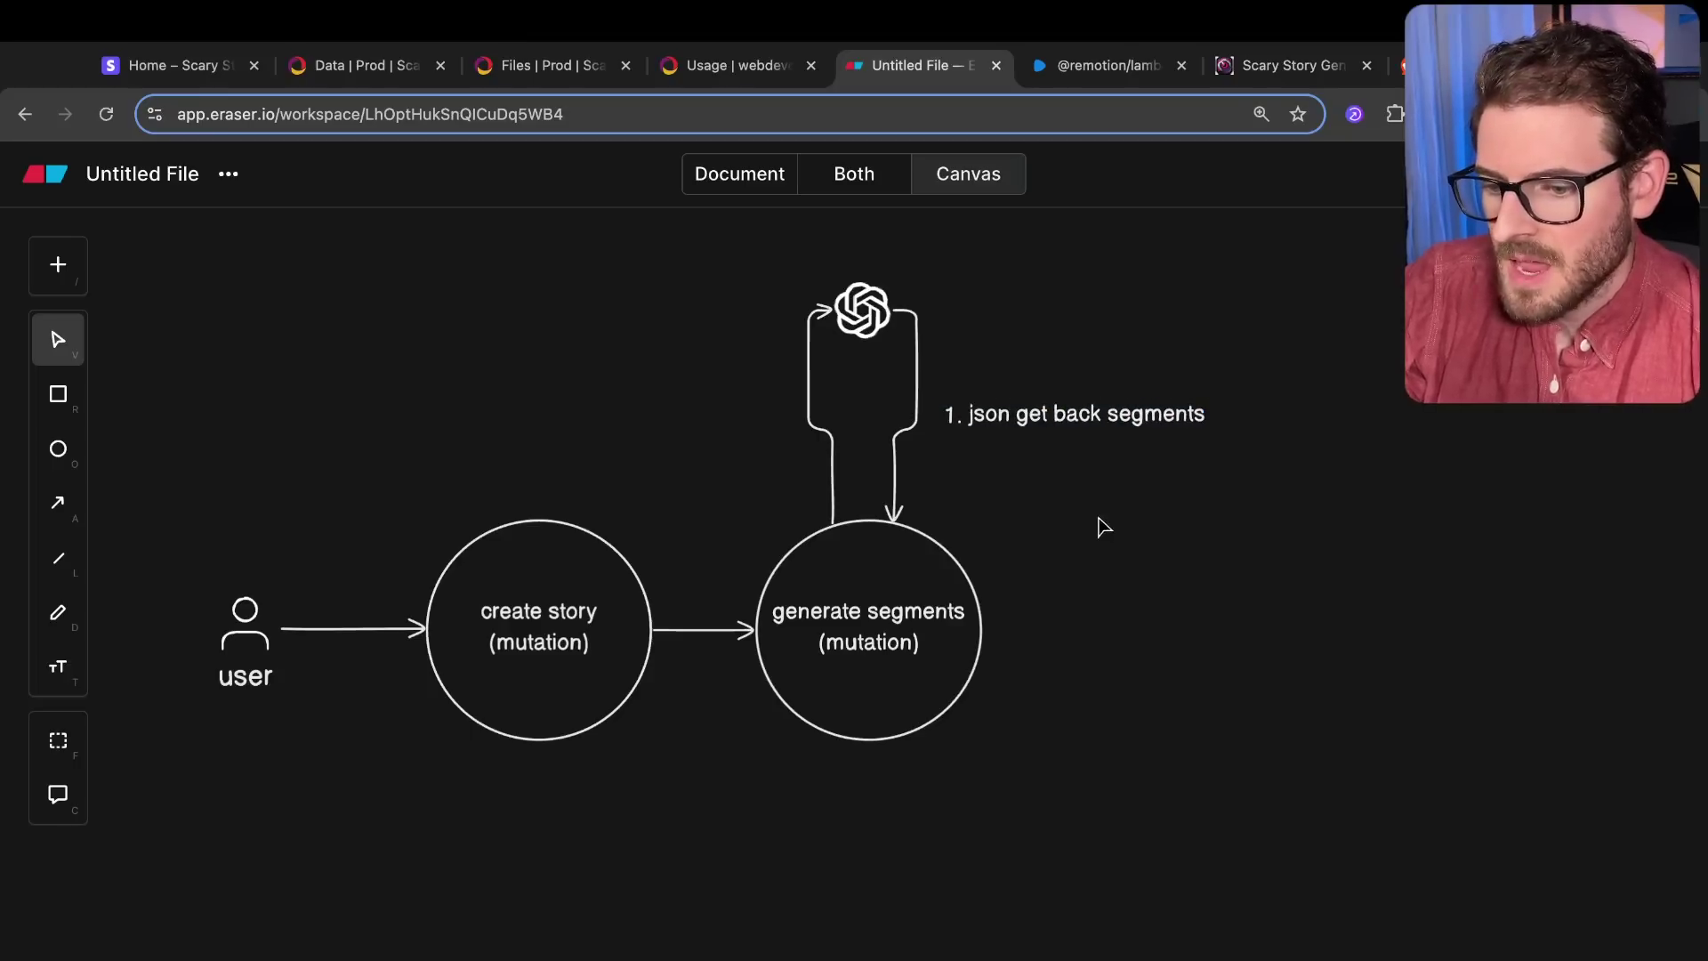
Step: Change "mutation" to "action" in the "generate segments" circle's label
scroll(1067, 505, down, 1)
double_click(845, 569)
double_click(845, 578)
text(ac)
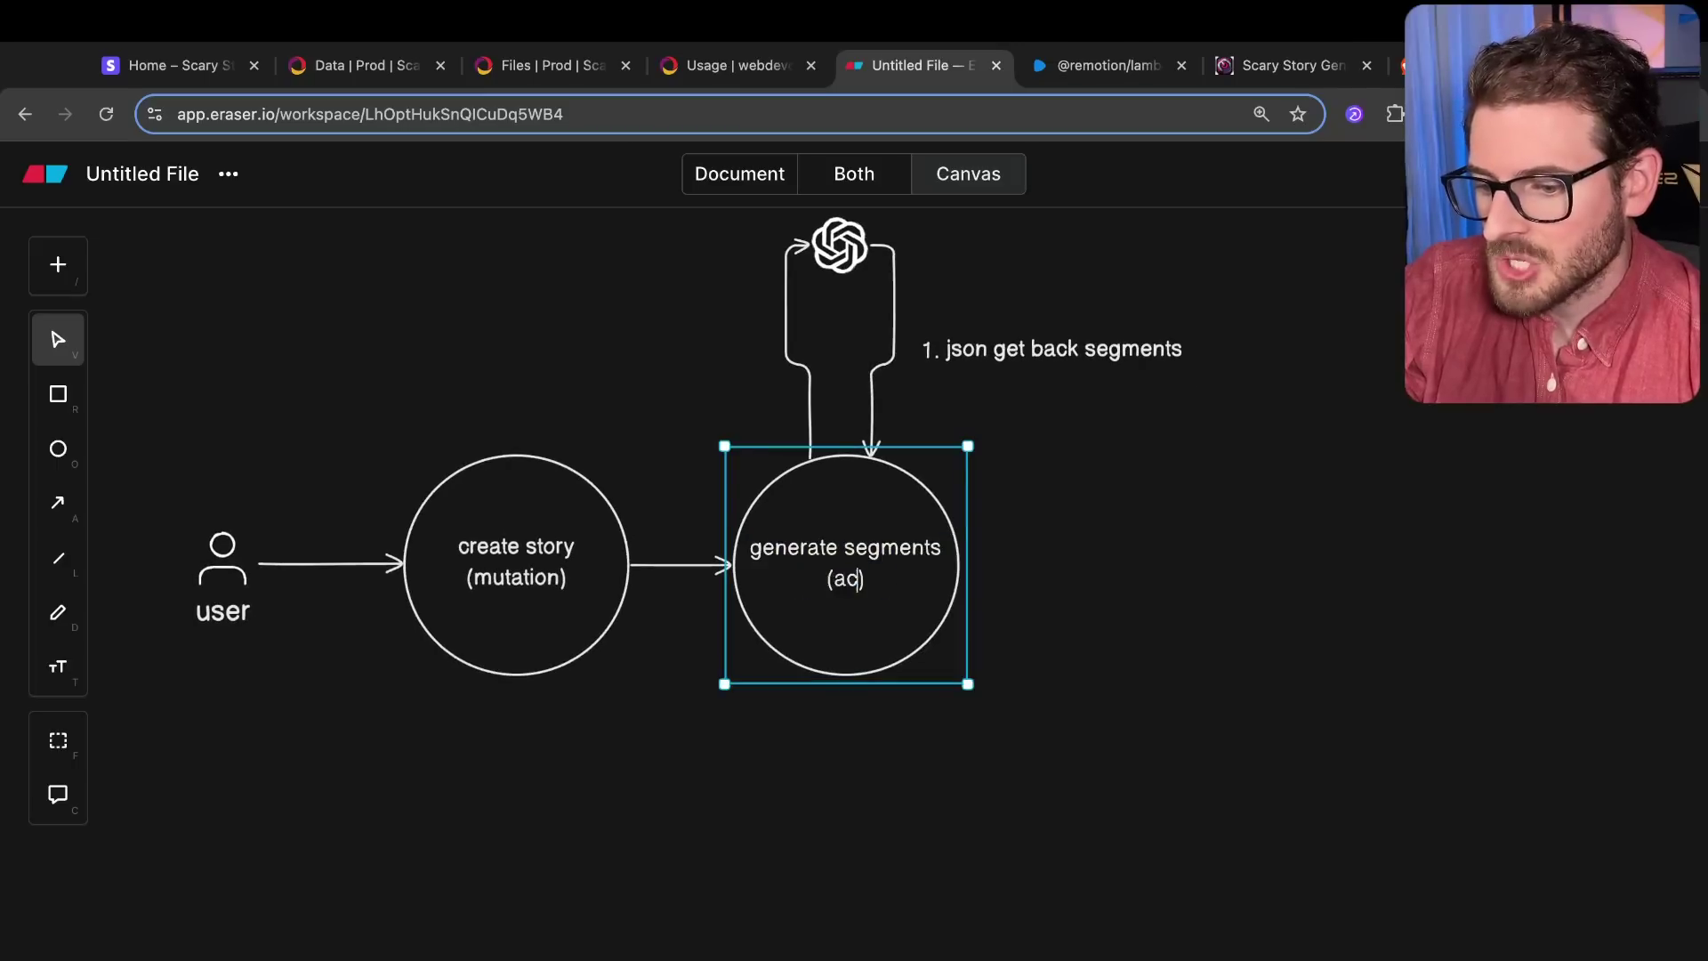
text(tion)
click(974, 556)
Step: Draw three parallel arrows fanning out from the far side of the "generate segments" circle
scroll(956, 561, up, 1)
scroll(956, 560, right, 1)
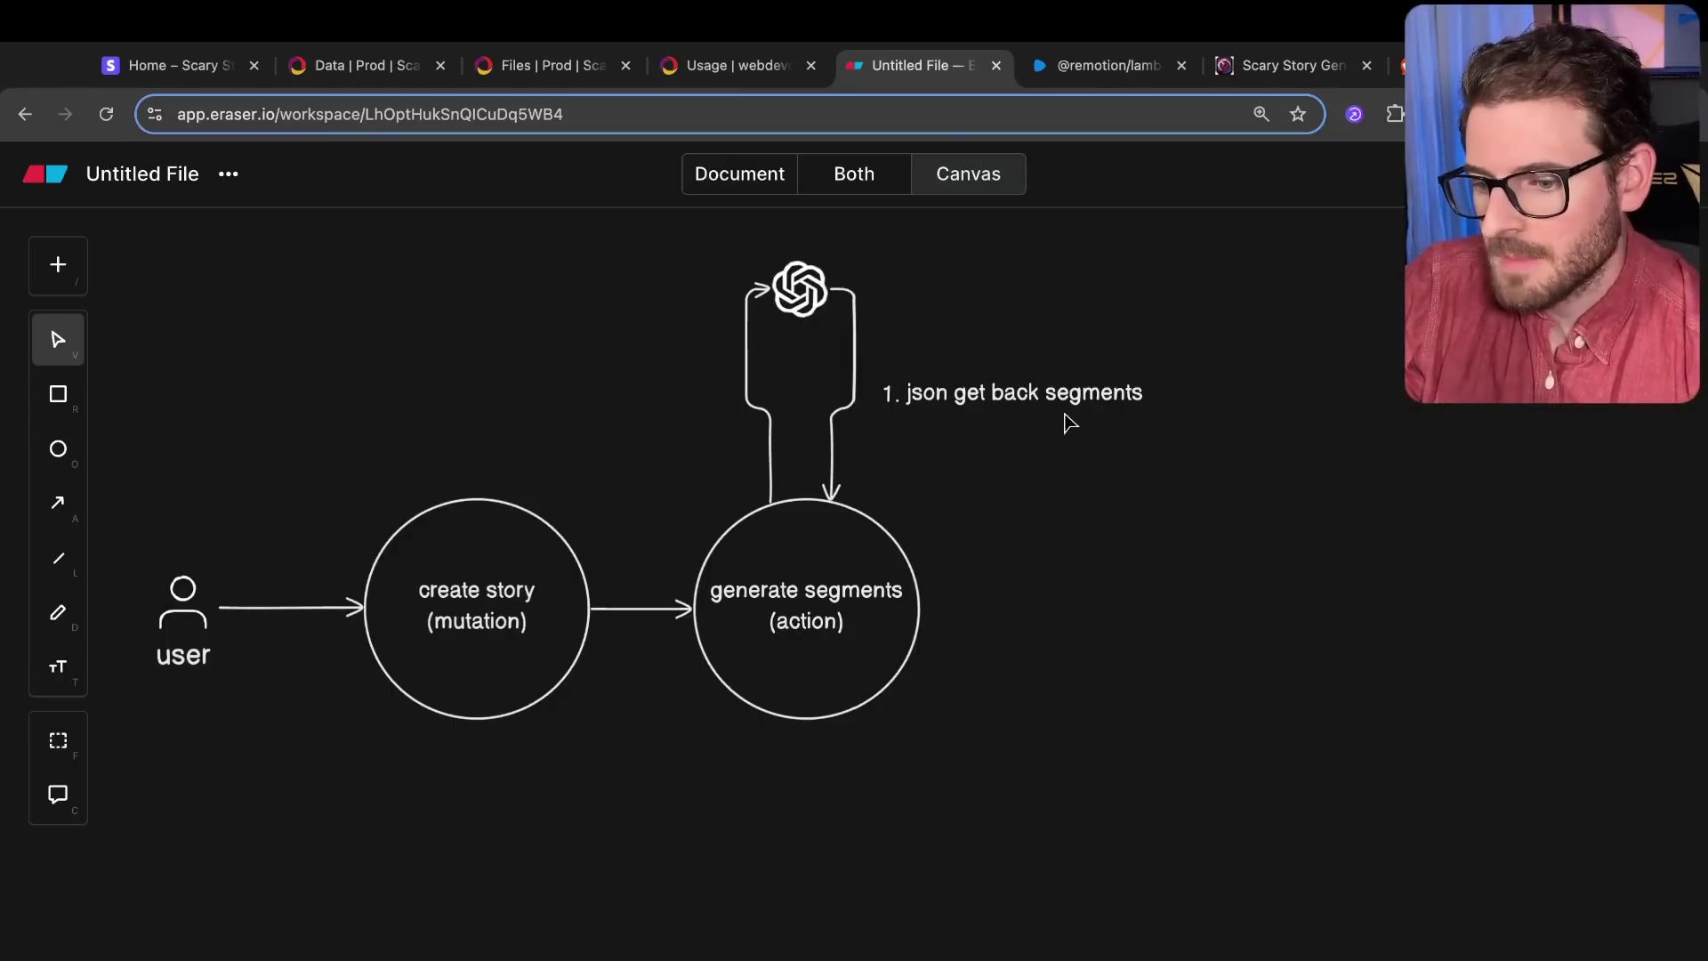
scroll(917, 583, up, 1)
scroll(917, 582, right, 1)
key(a)
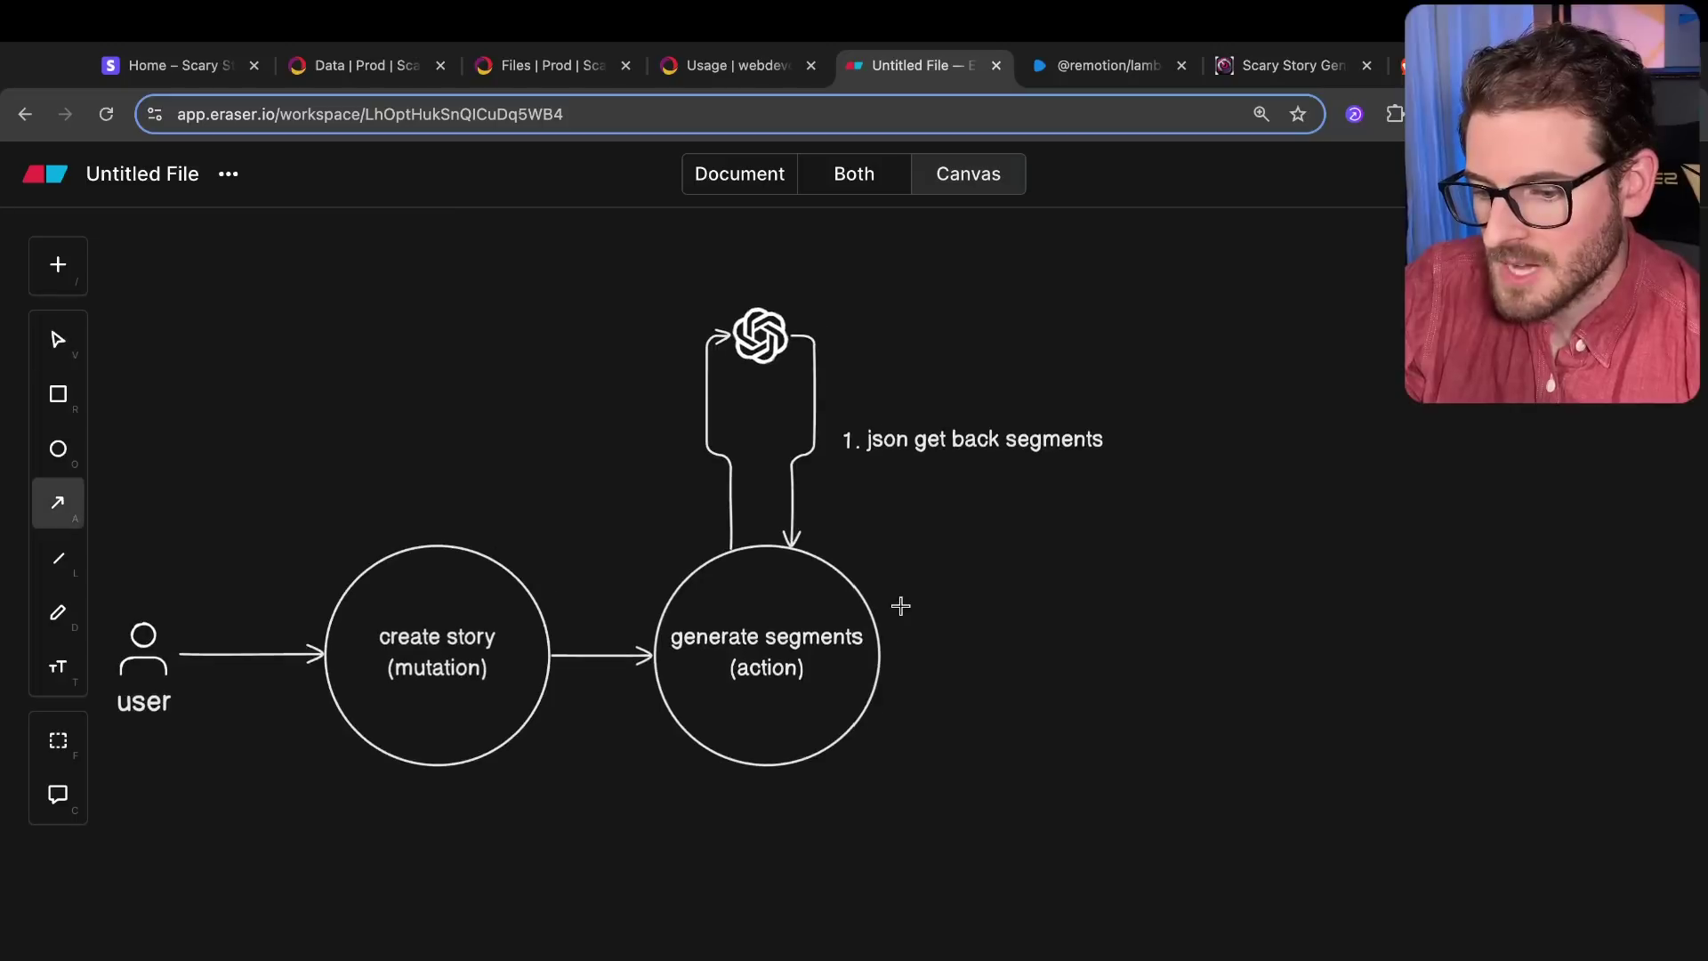
drag(874, 613, 989, 614)
drag(881, 668, 958, 668)
drag(874, 704, 977, 704)
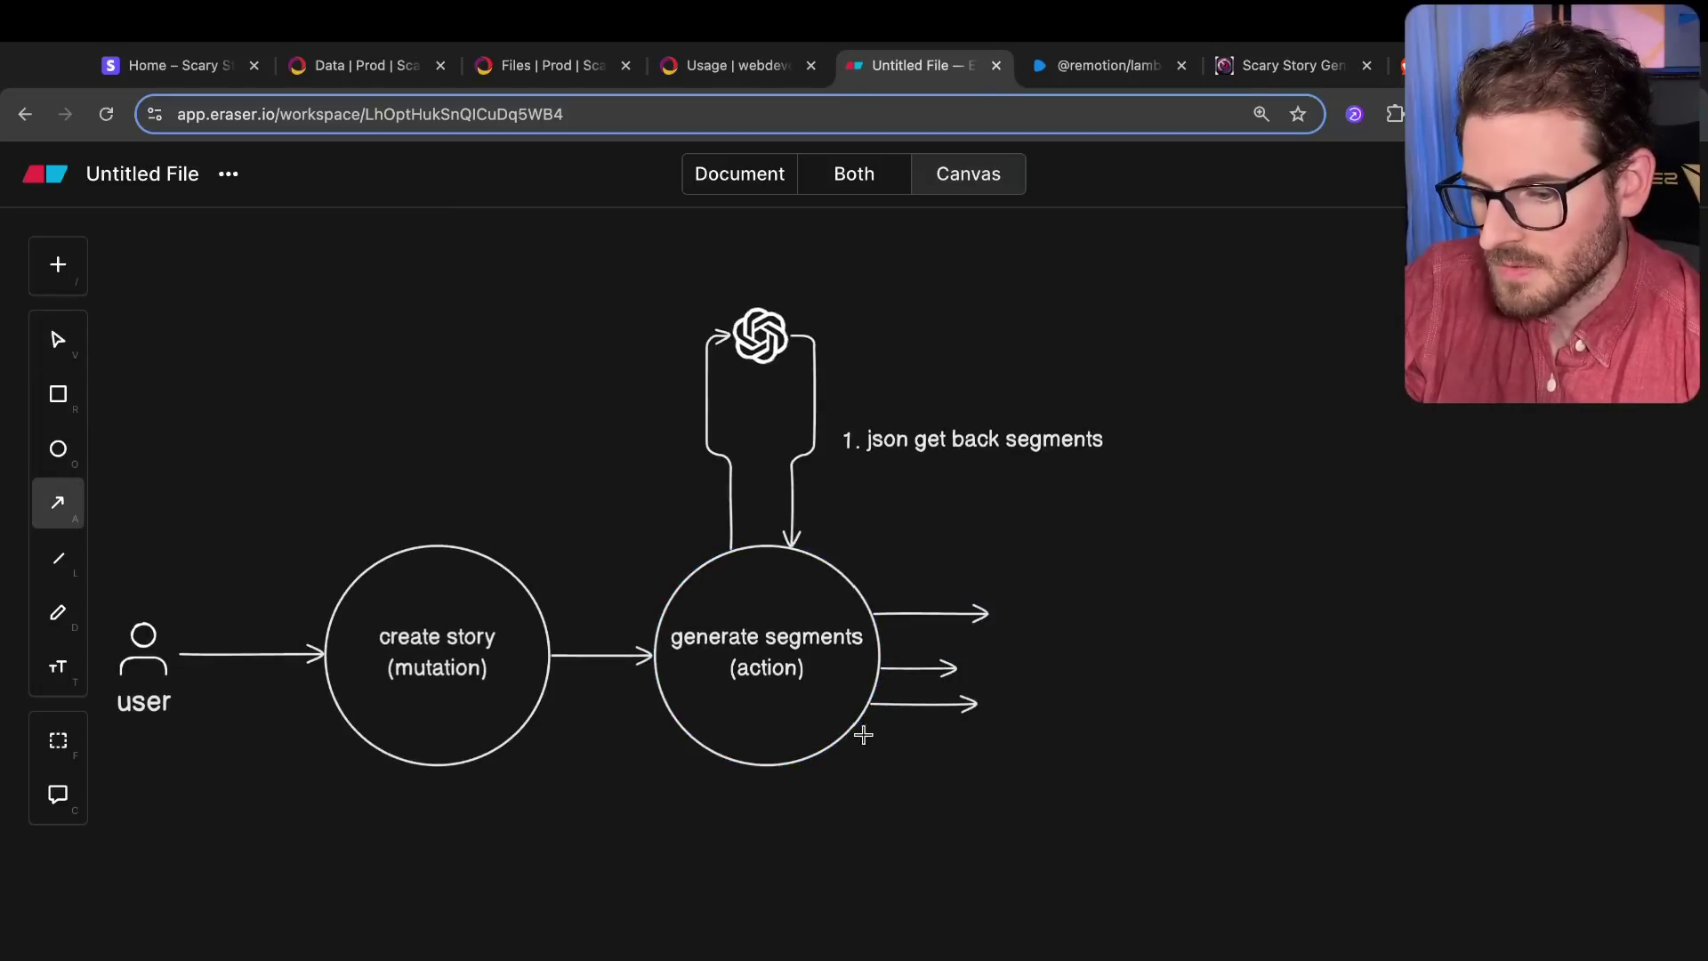
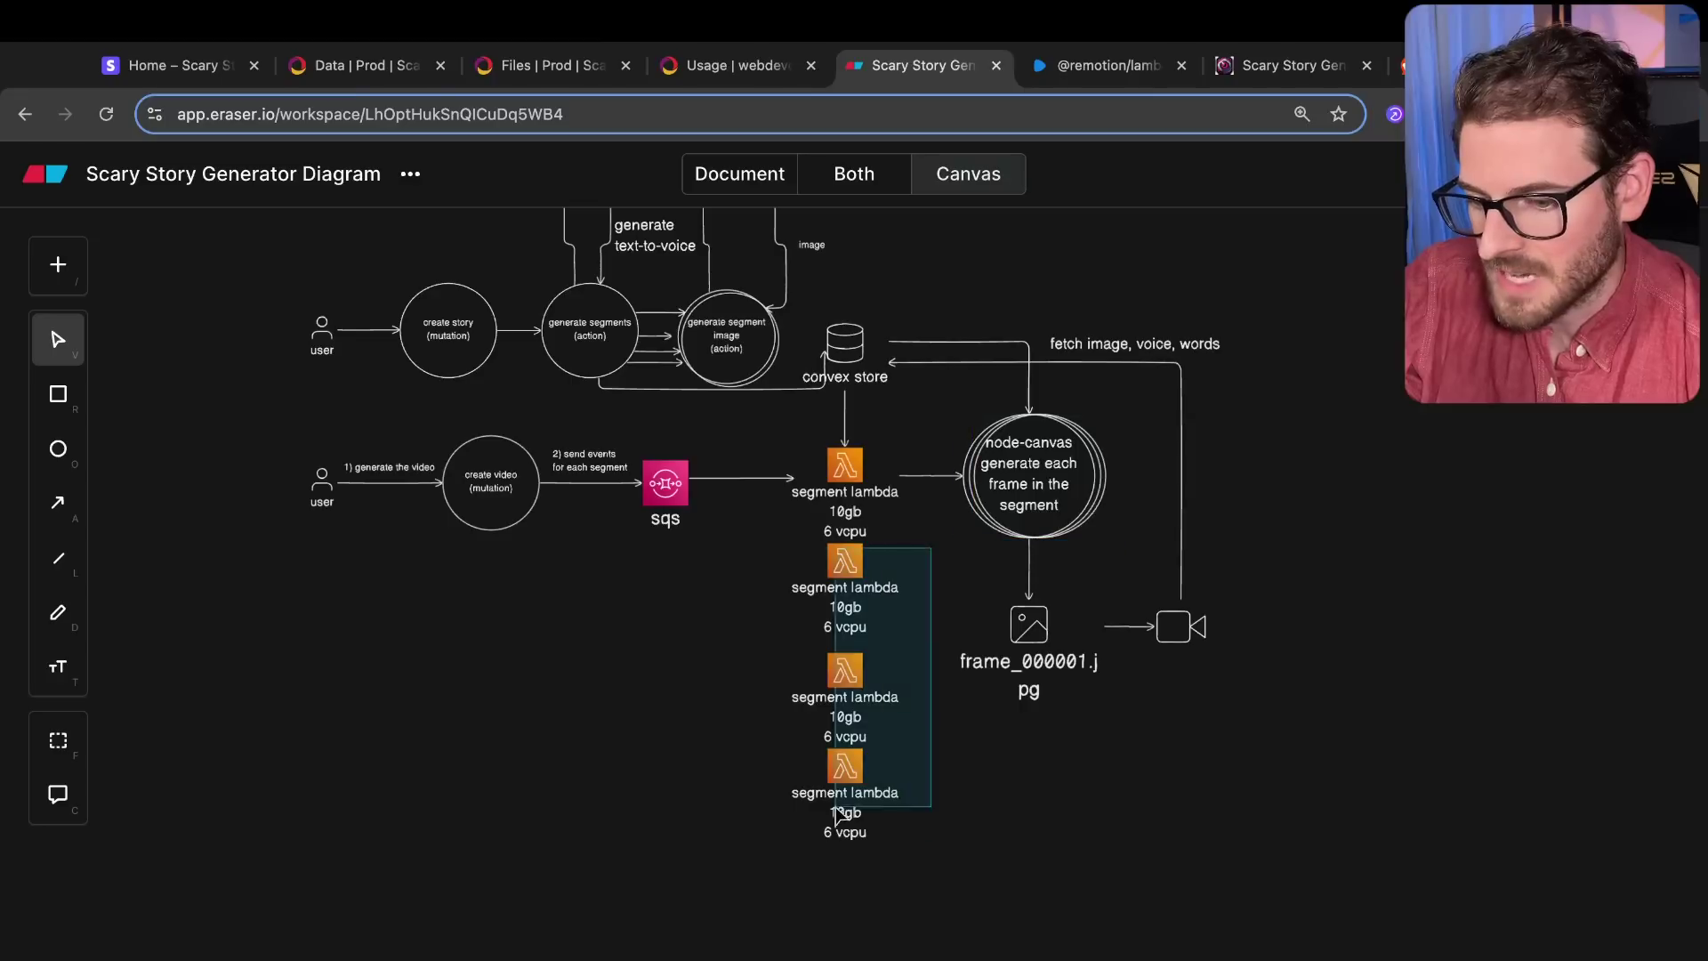
Step: Delete the three duplicate segment lambda icons stacked below the first one
click(869, 774)
click(854, 680)
click(845, 569)
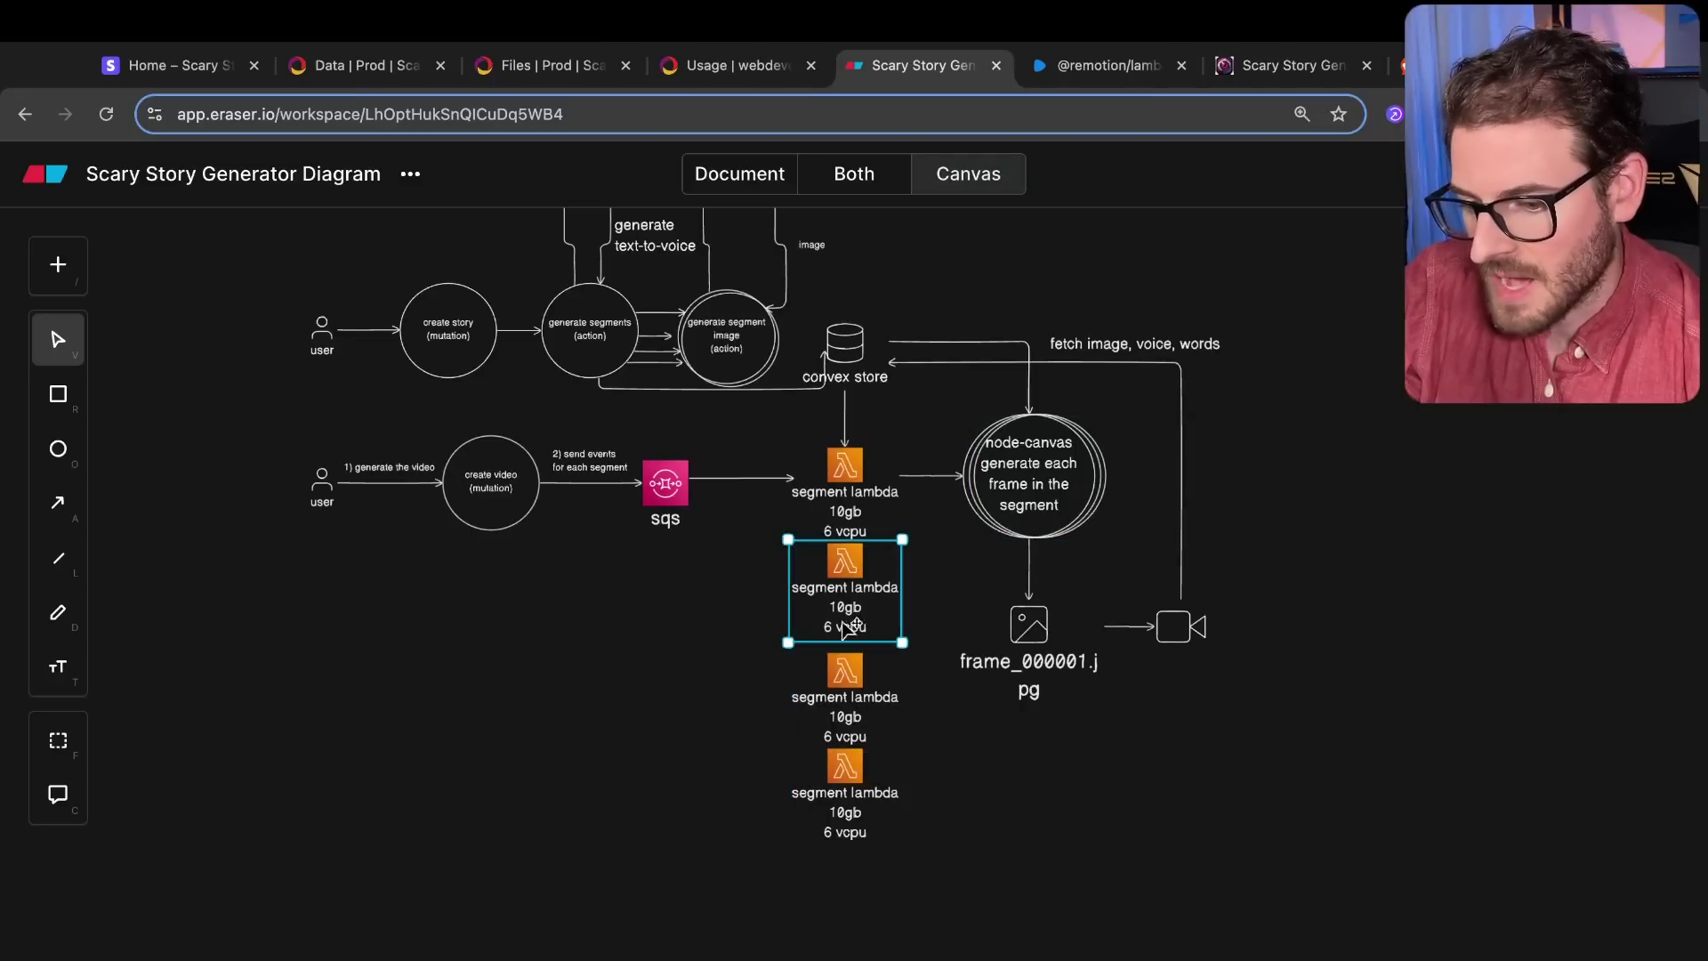
shift+click(847, 765)
key(Delete)
click(870, 692)
key(Delete)
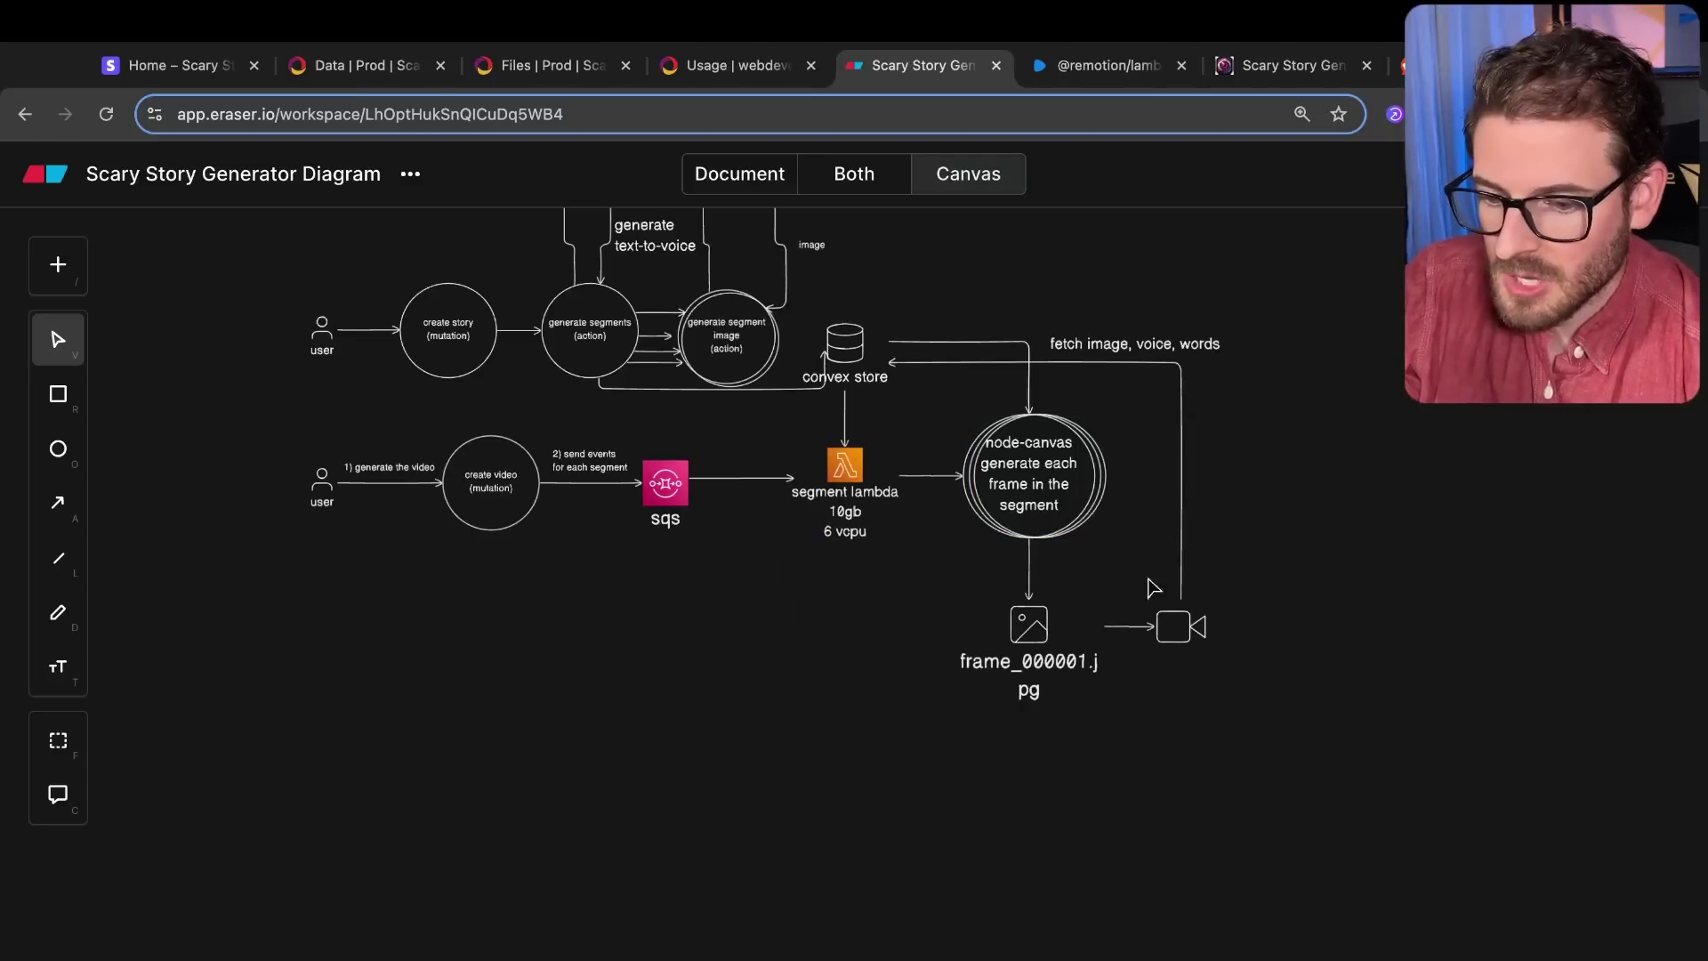
Step: Label the video camera icon beside the frame image "segment video"
drag(1253, 598, 1065, 730)
click(1325, 679)
double_click(1177, 625)
text(segment video)
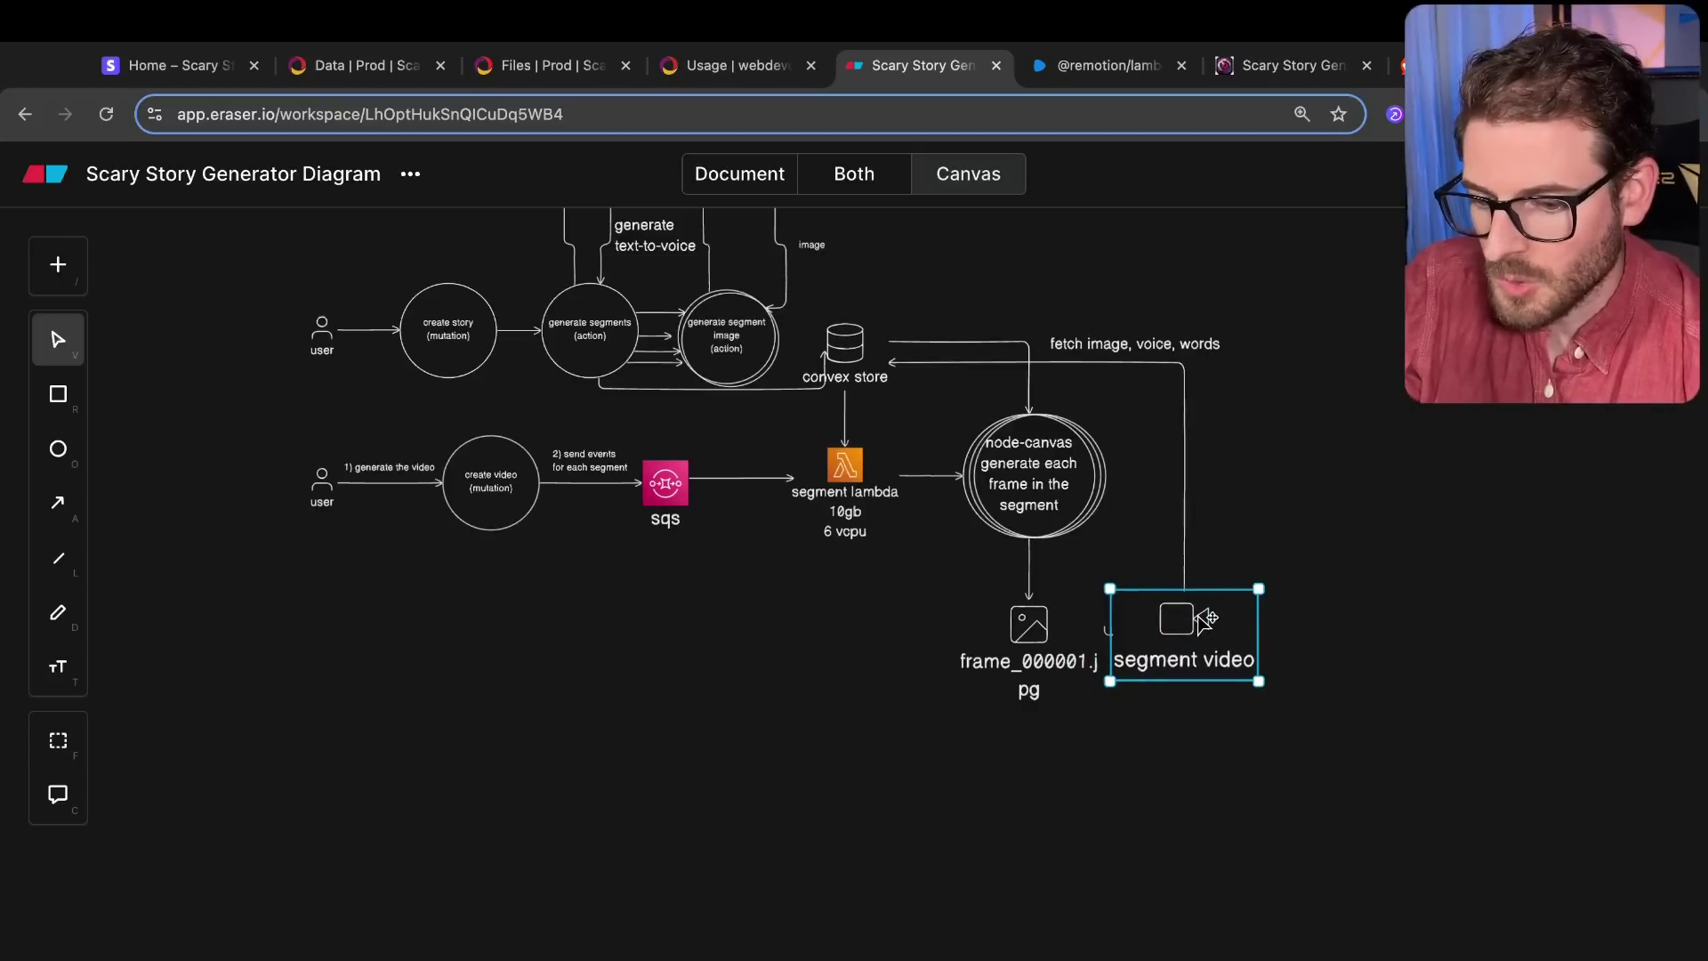
click(1330, 511)
click(845, 354)
click(824, 706)
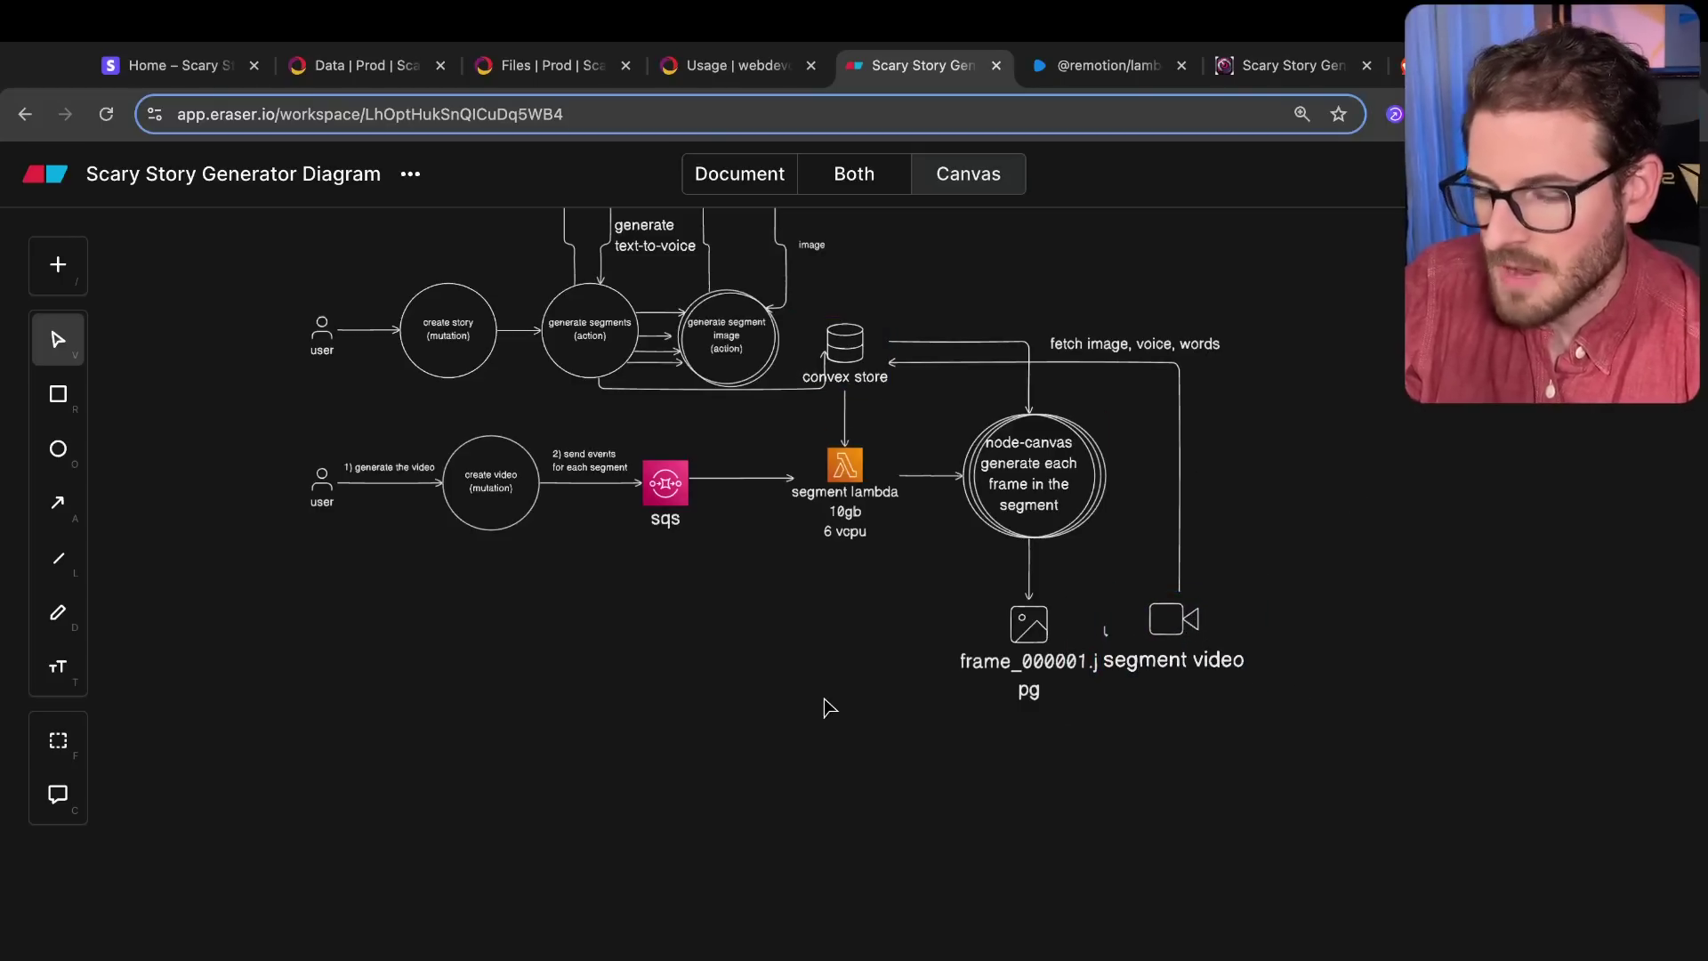
scroll(839, 676, up, 2)
click(1098, 495)
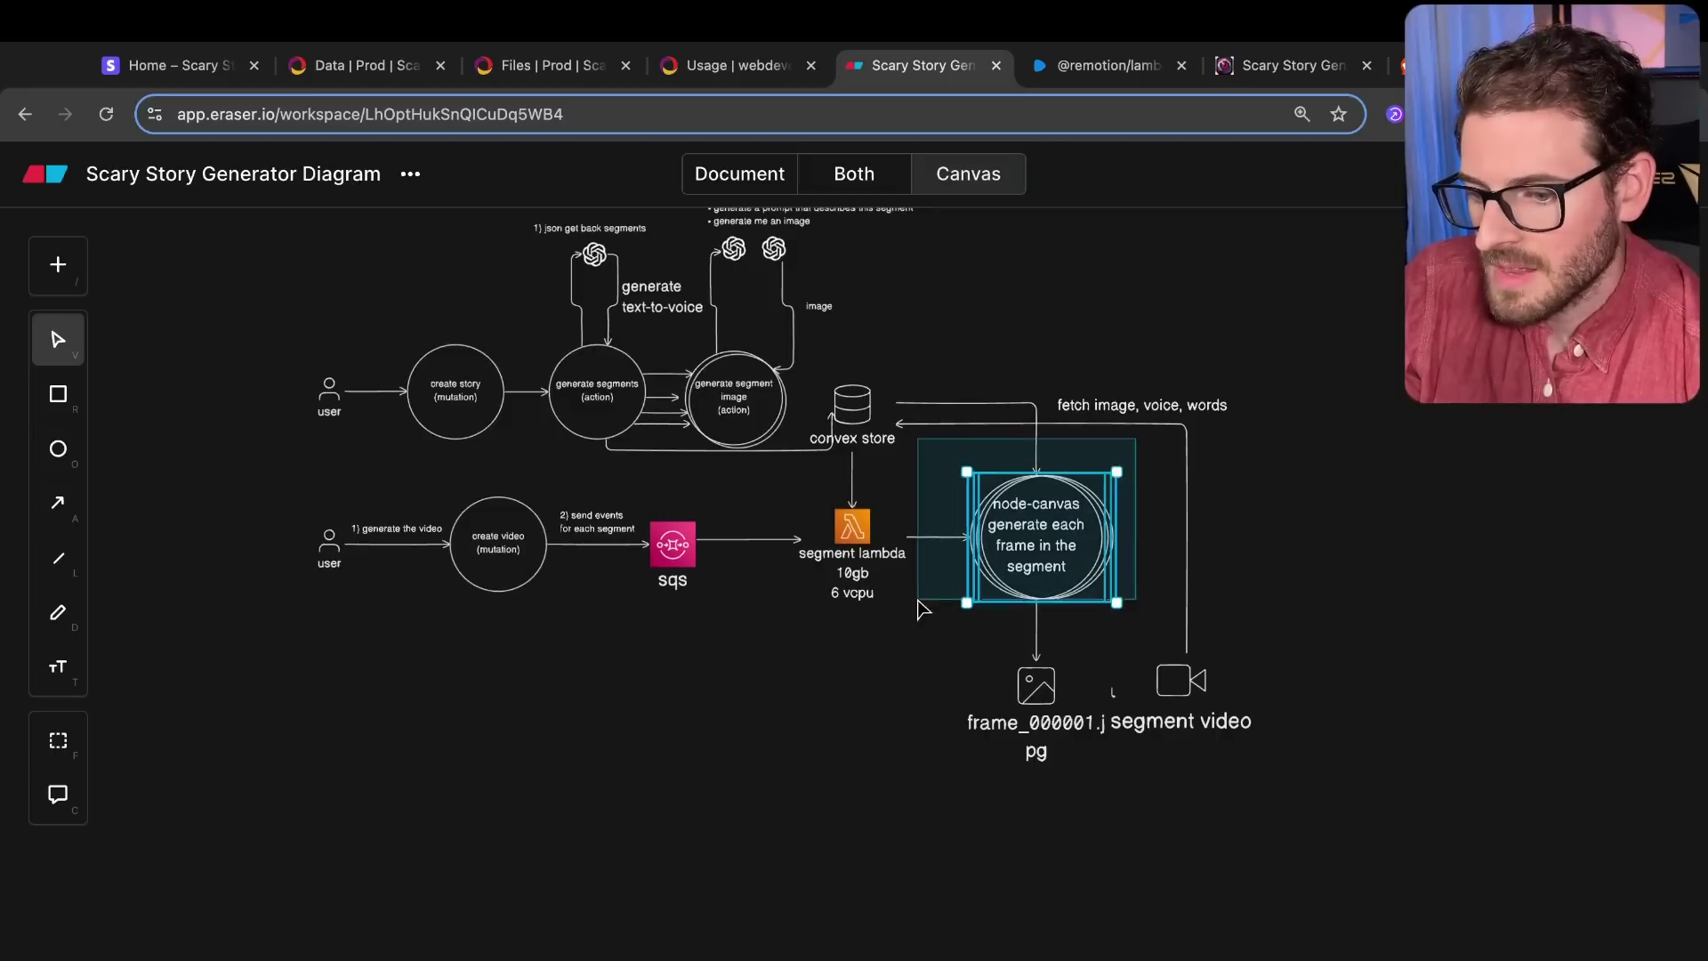
click(932, 652)
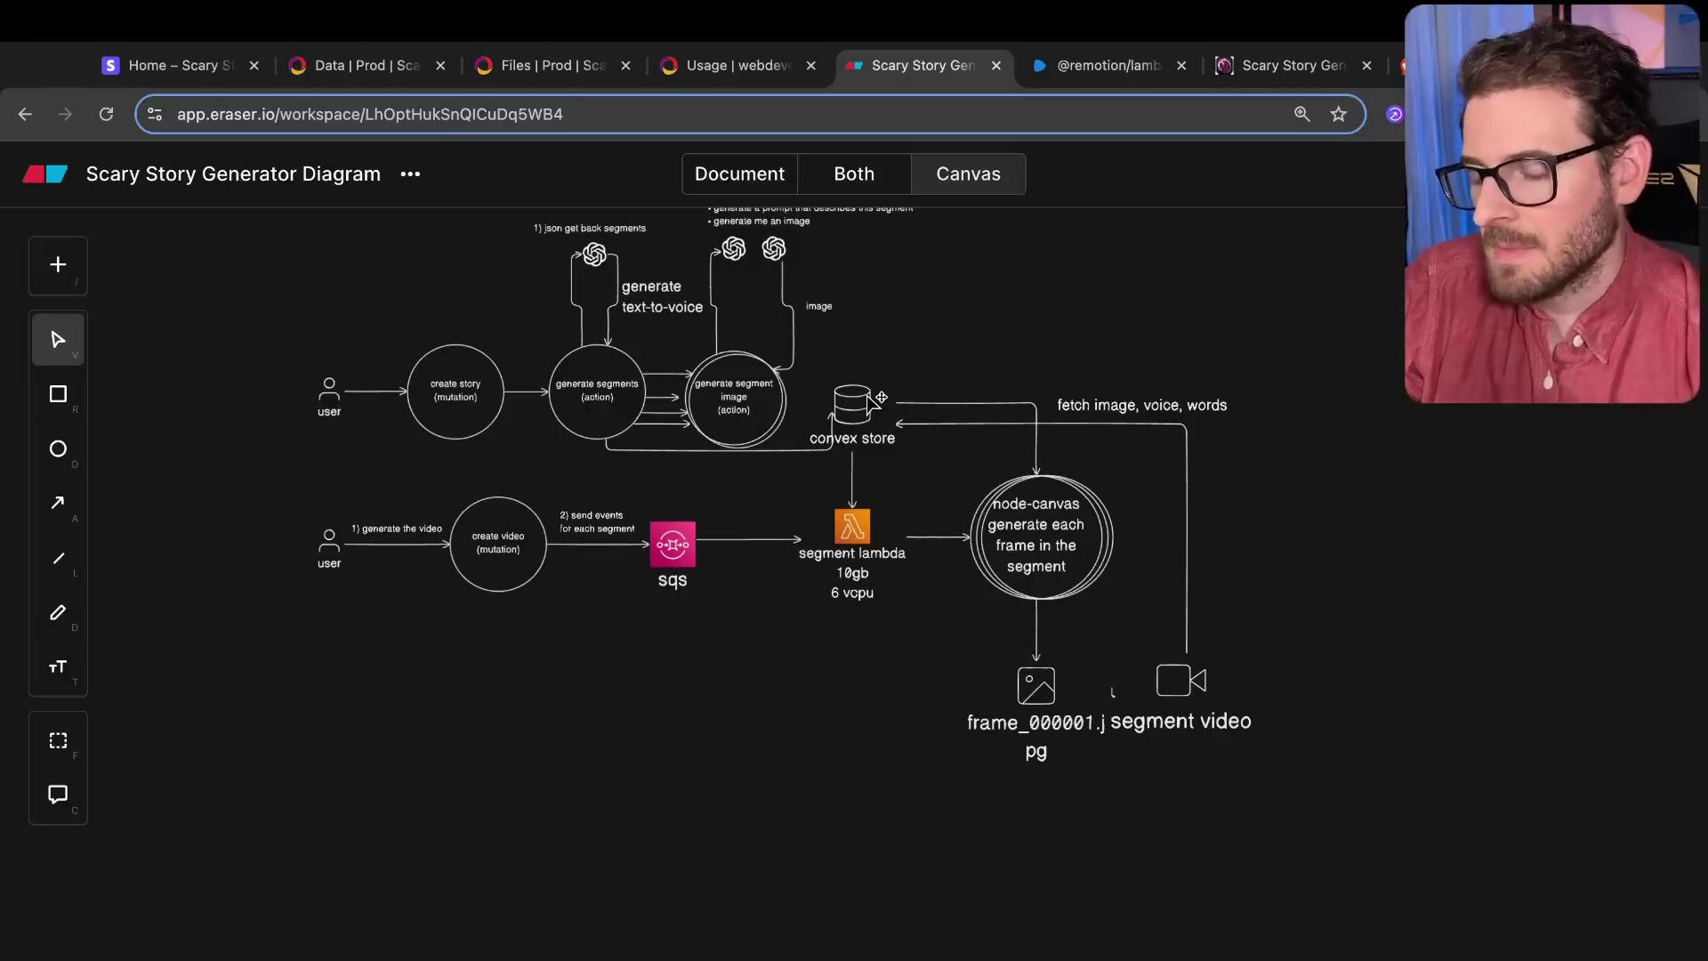
drag(897, 354, 799, 454)
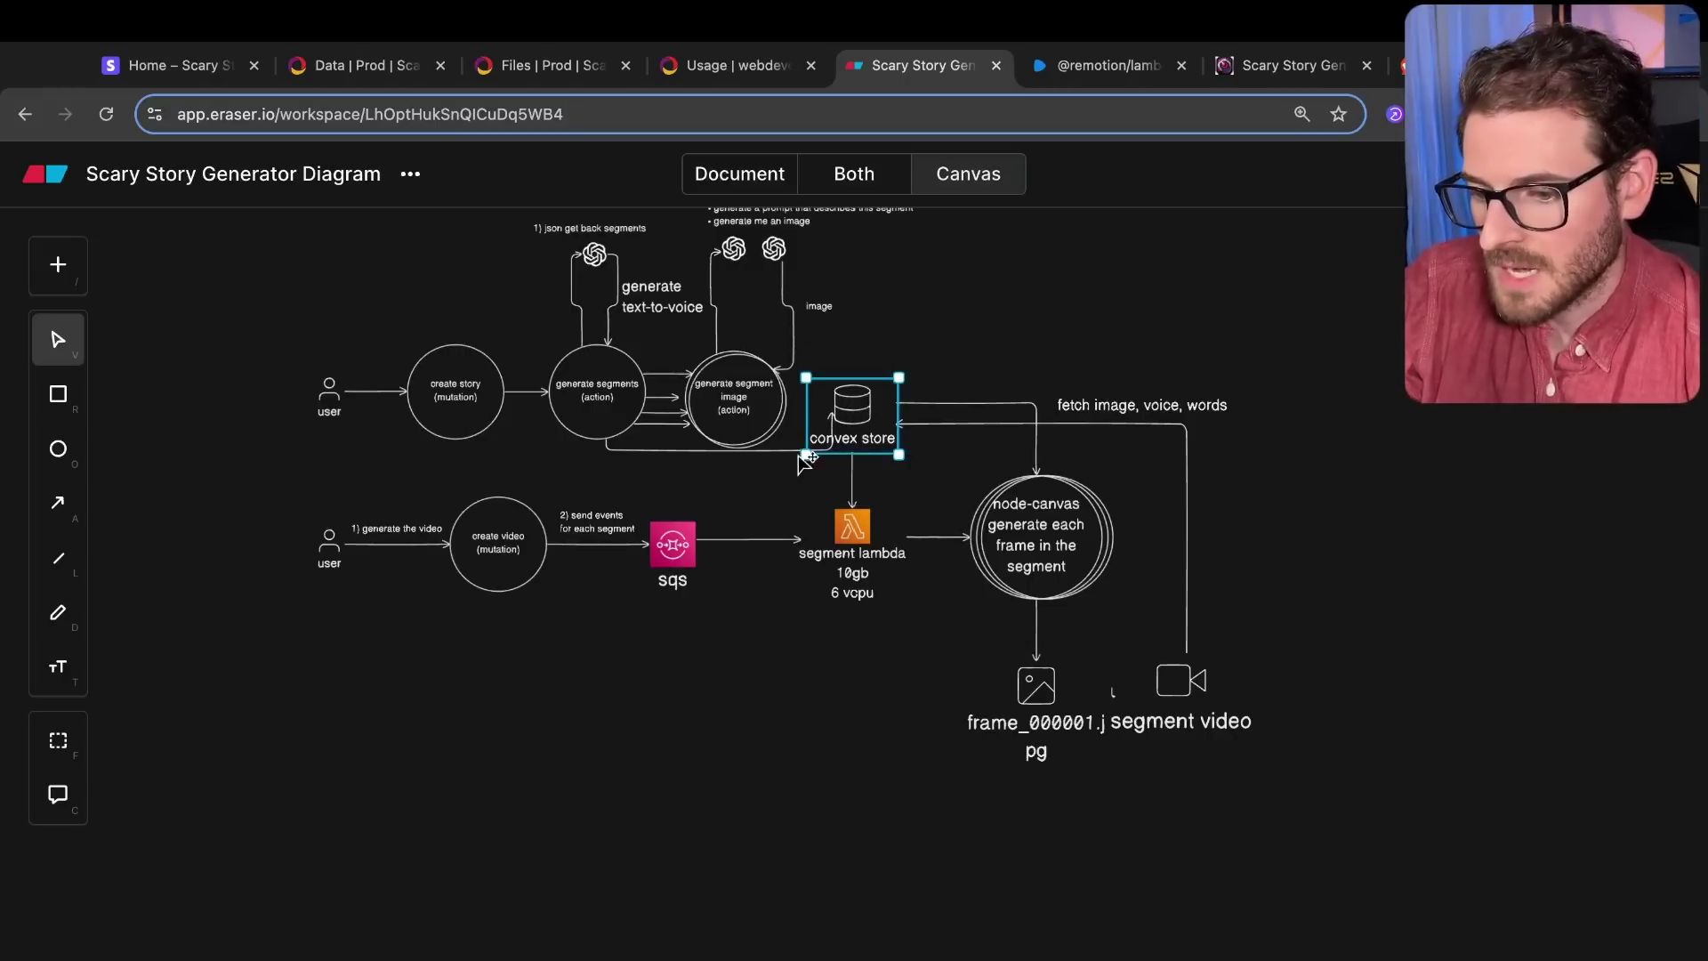
click(929, 347)
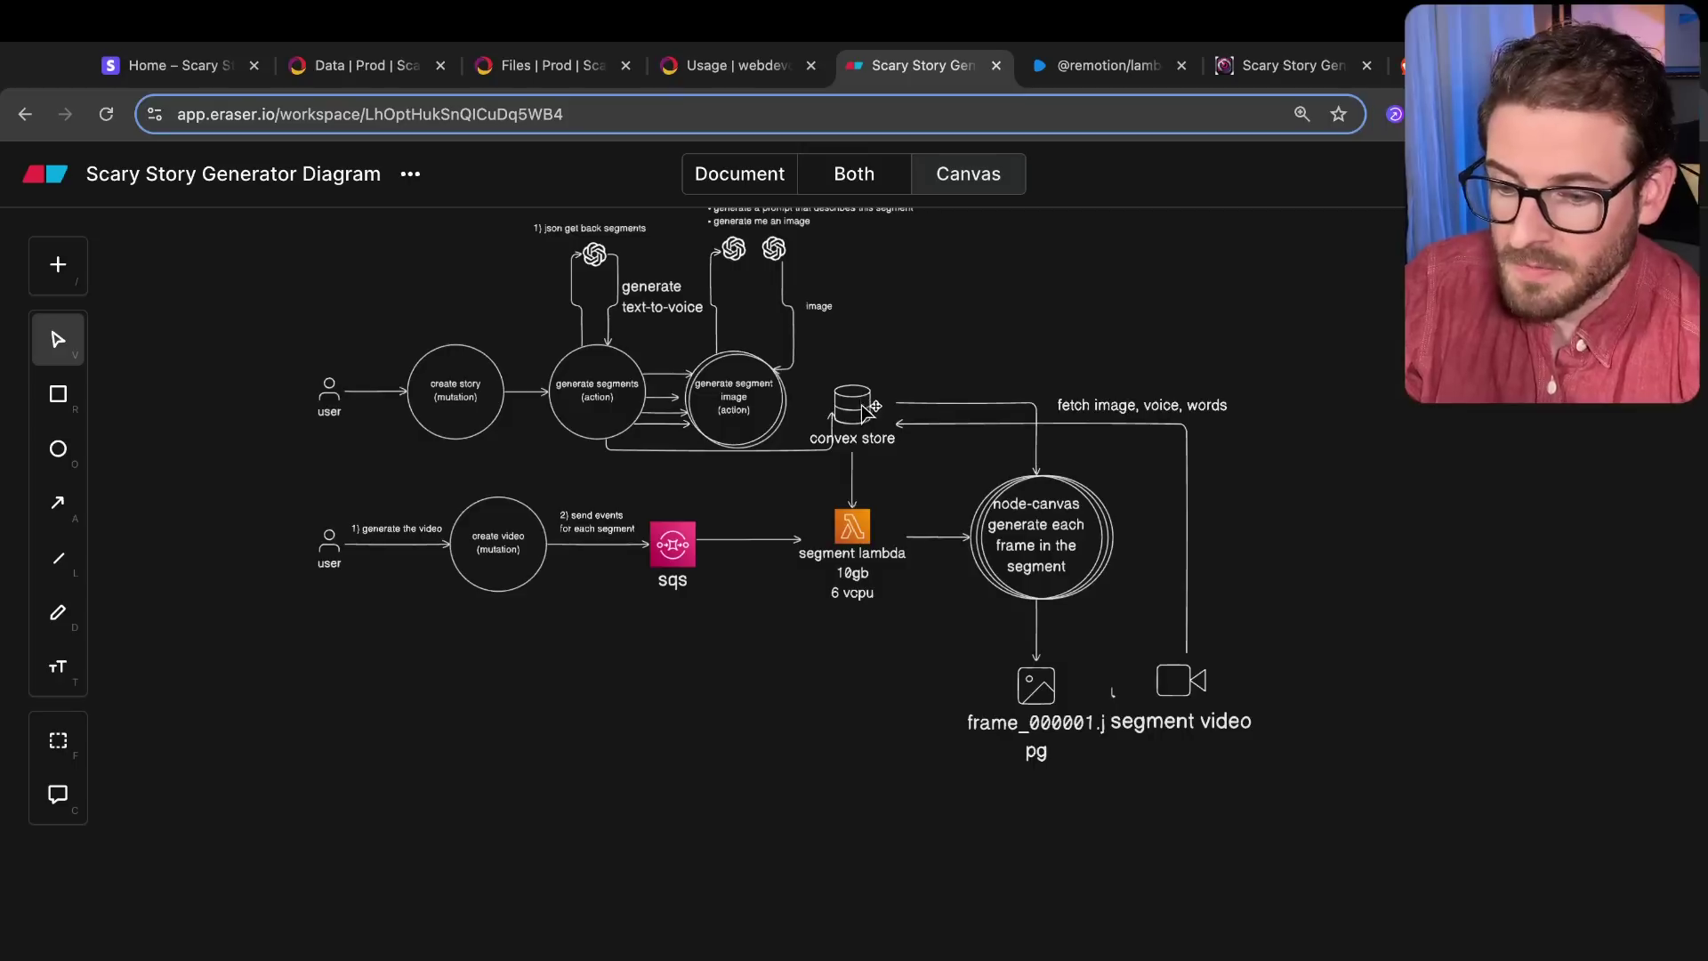
Step: Draw an arrow leading down from the node-canvas circle to a new AWS simple queue service icon labelled "finalizer queue"
key(a)
drag(993, 585, 832, 697)
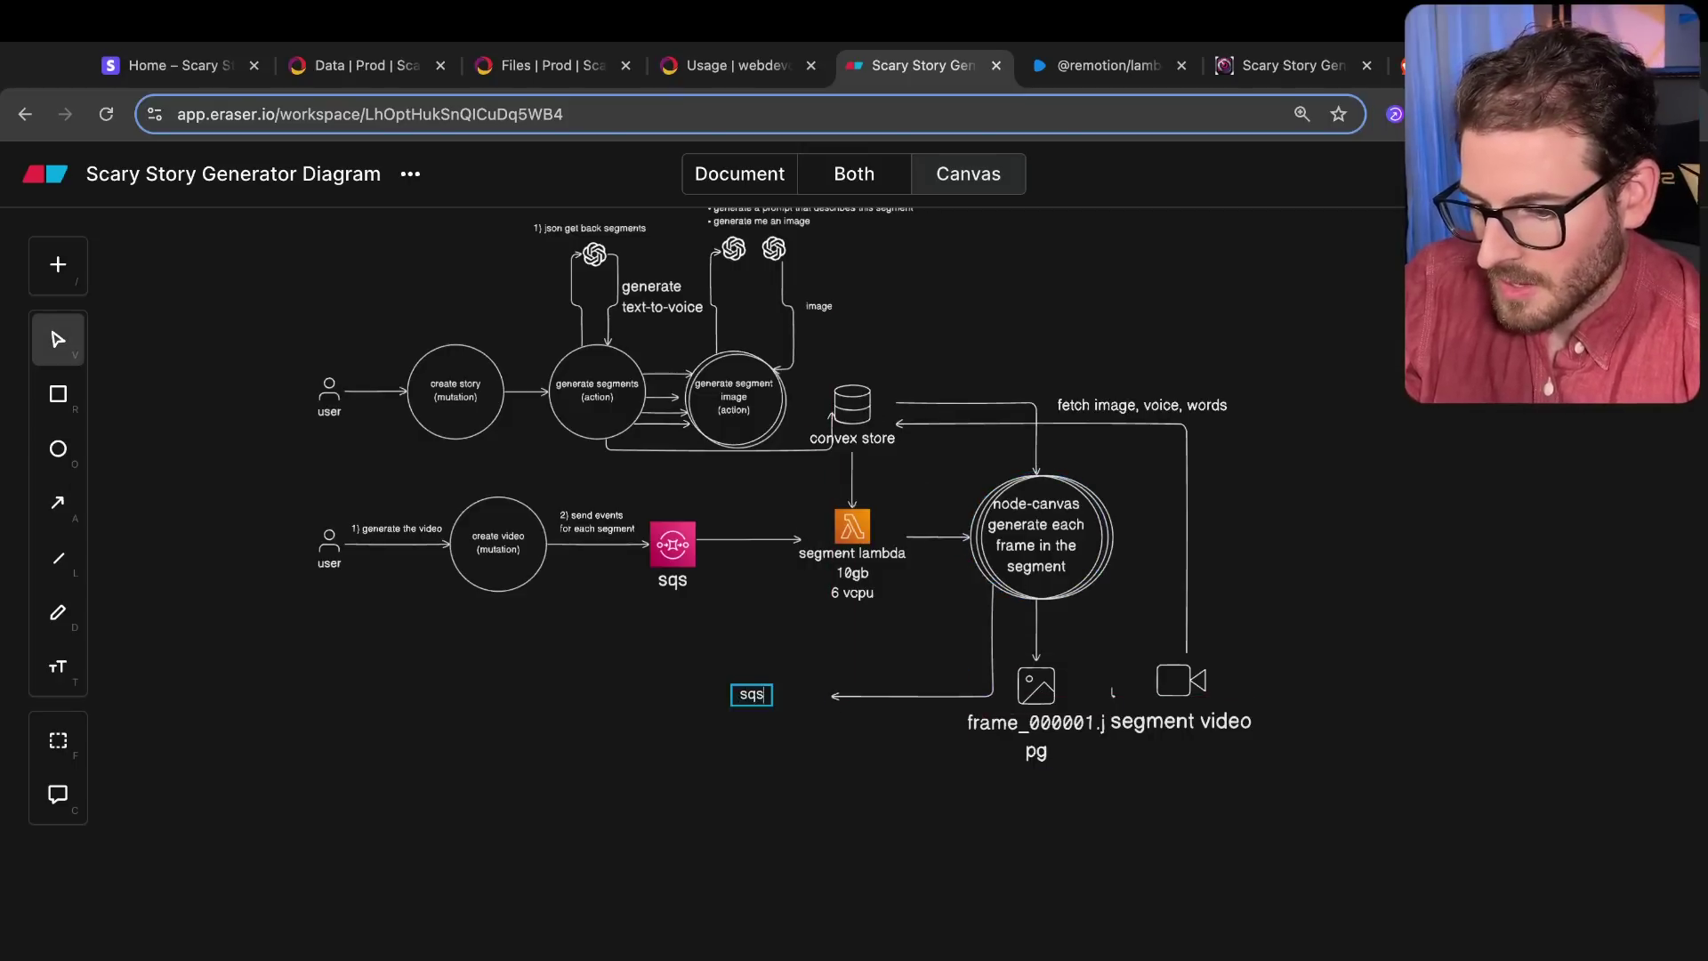
key(slash)
text(sqs)
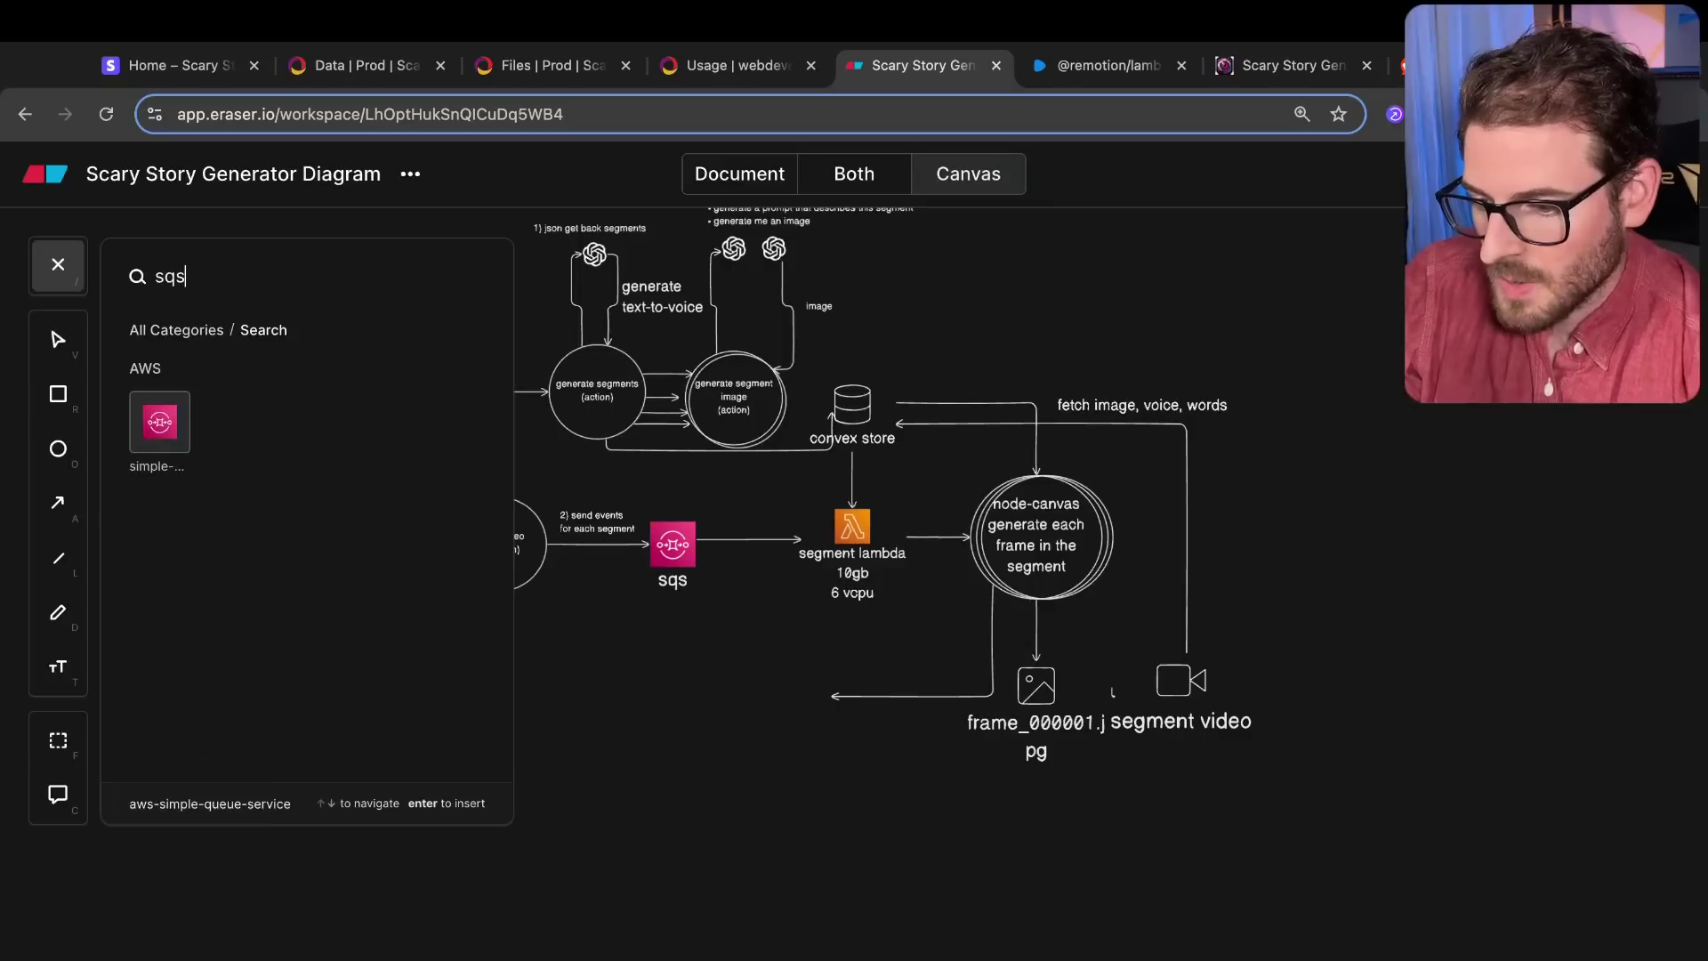
click(186, 430)
drag(830, 603, 747, 697)
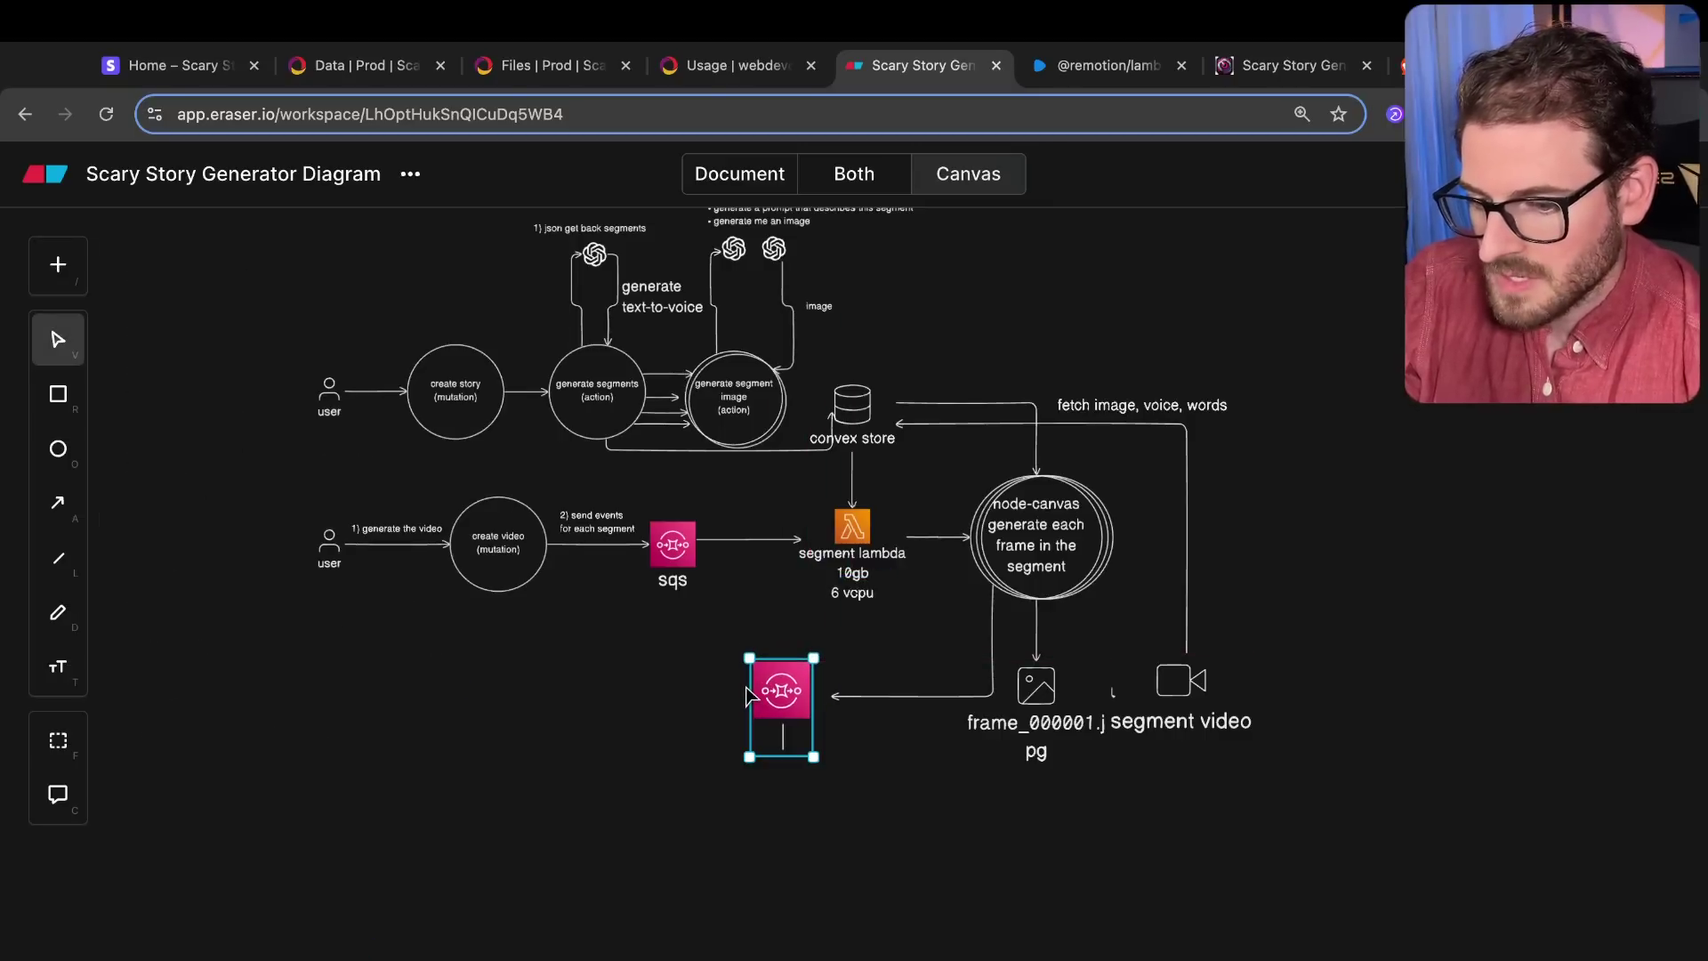
text(finalizer queue)
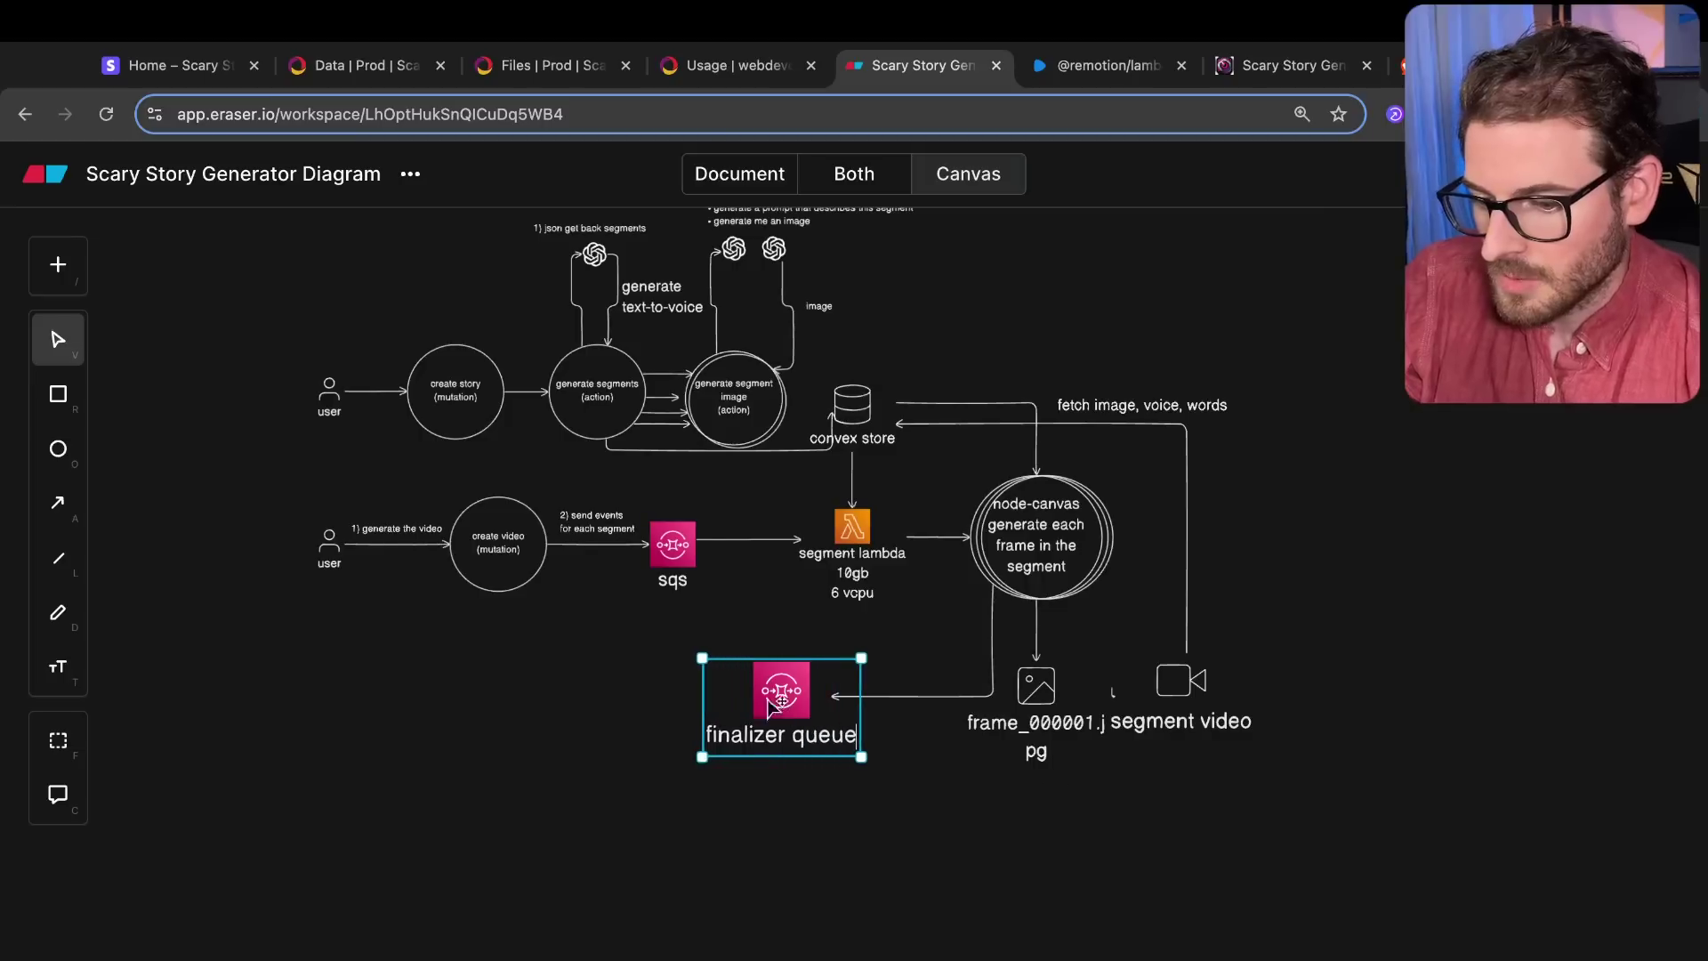
key(Escape)
click(912, 695)
drag(837, 695, 831, 692)
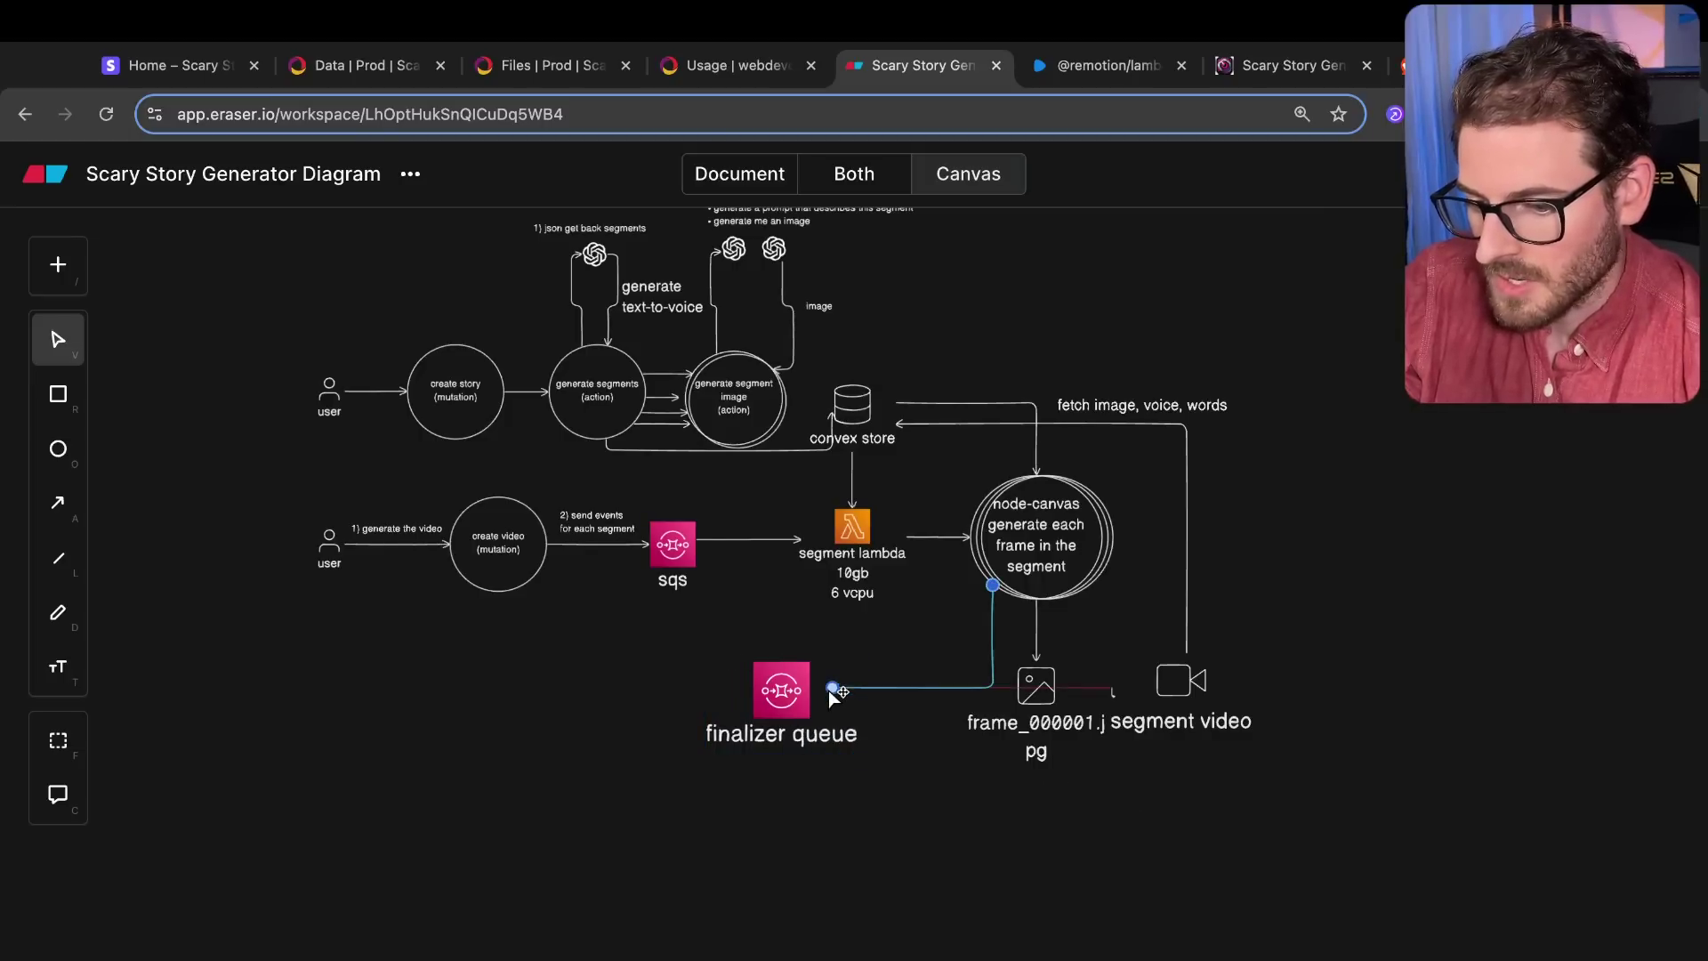
Step: Duplicate the segment lambda icon beyond the finalizer queue and relabel the copy "finalizer lambda"
scroll(832, 693, up, 5)
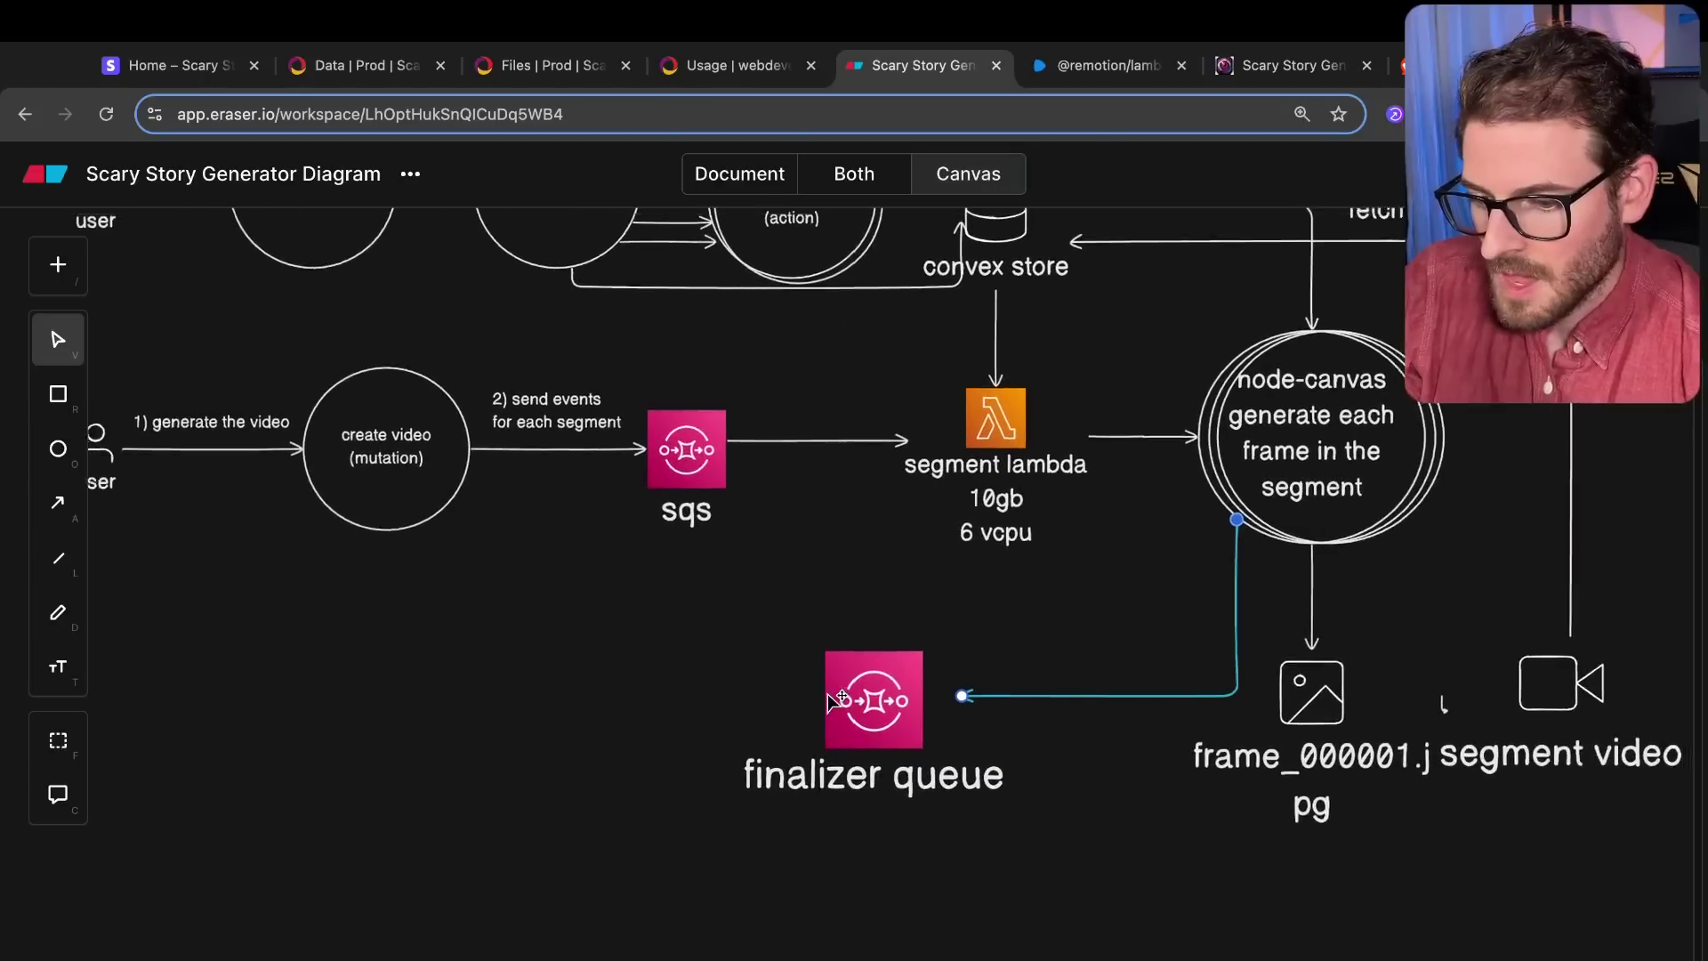
click(615, 693)
scroll(628, 683, left, 1)
click(1076, 480)
drag(1088, 491, 652, 747)
double_click(654, 754)
key(ctrl+a)
key(BackSpace)
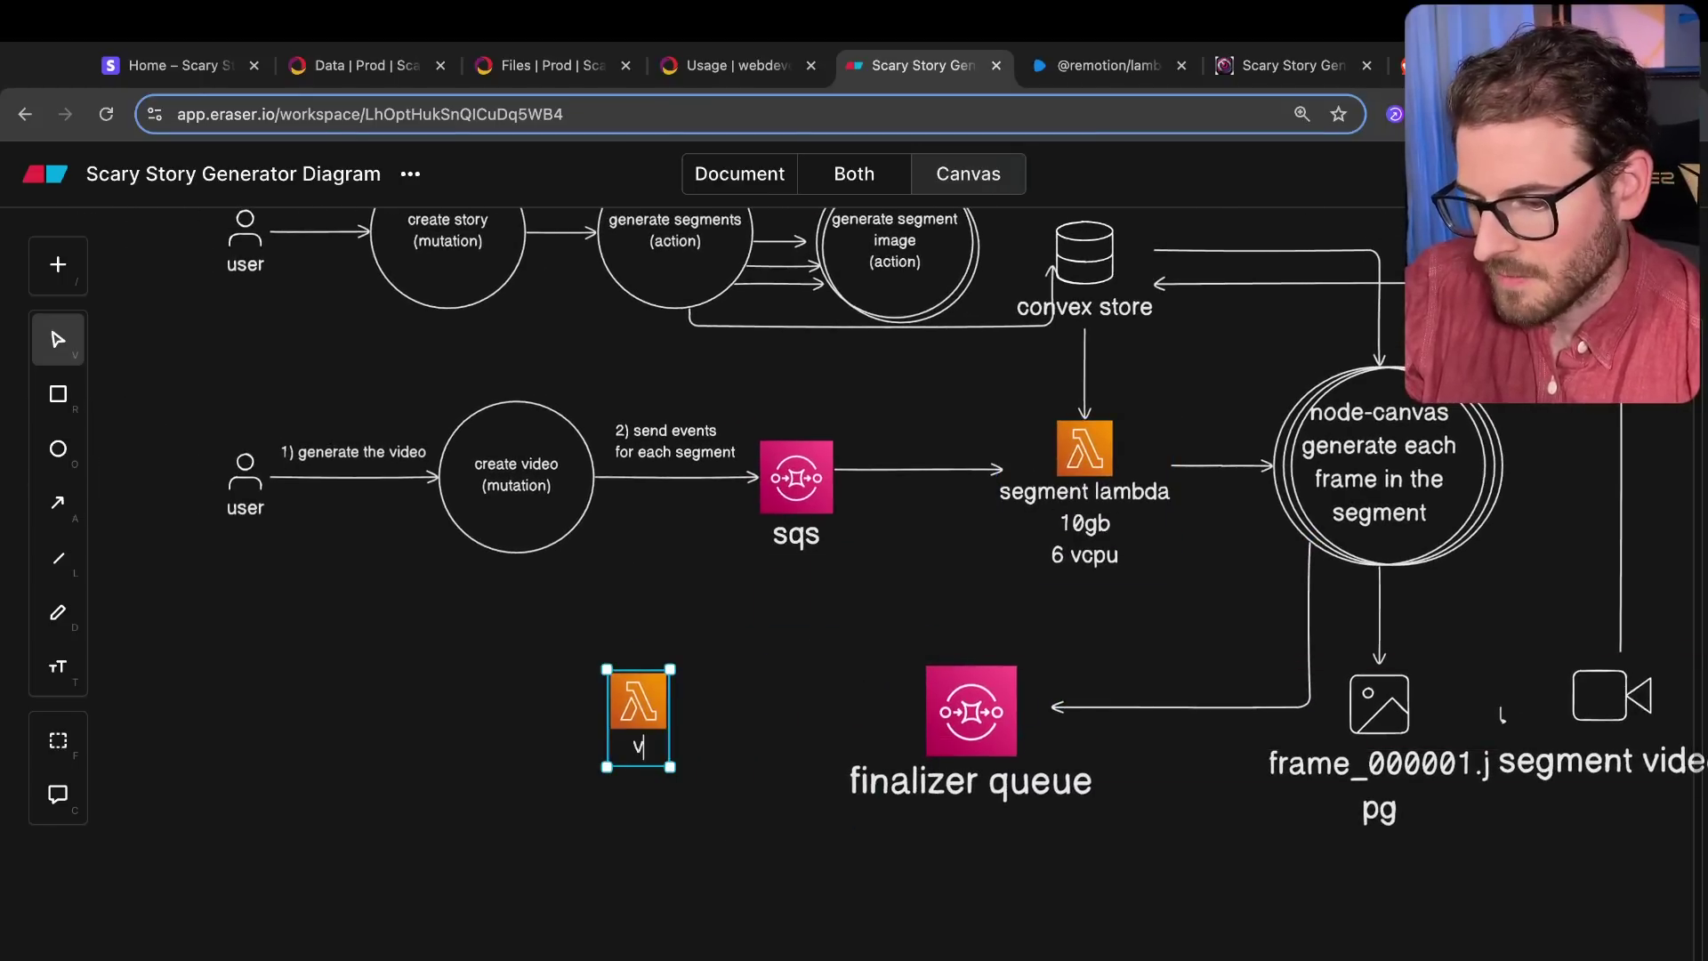
text(finalizer lambda)
key(Escape)
Step: Connect the finalizer queue to the finalizer lambda with an arrow and add "2gb" as a second line of the lambda's label
key(a)
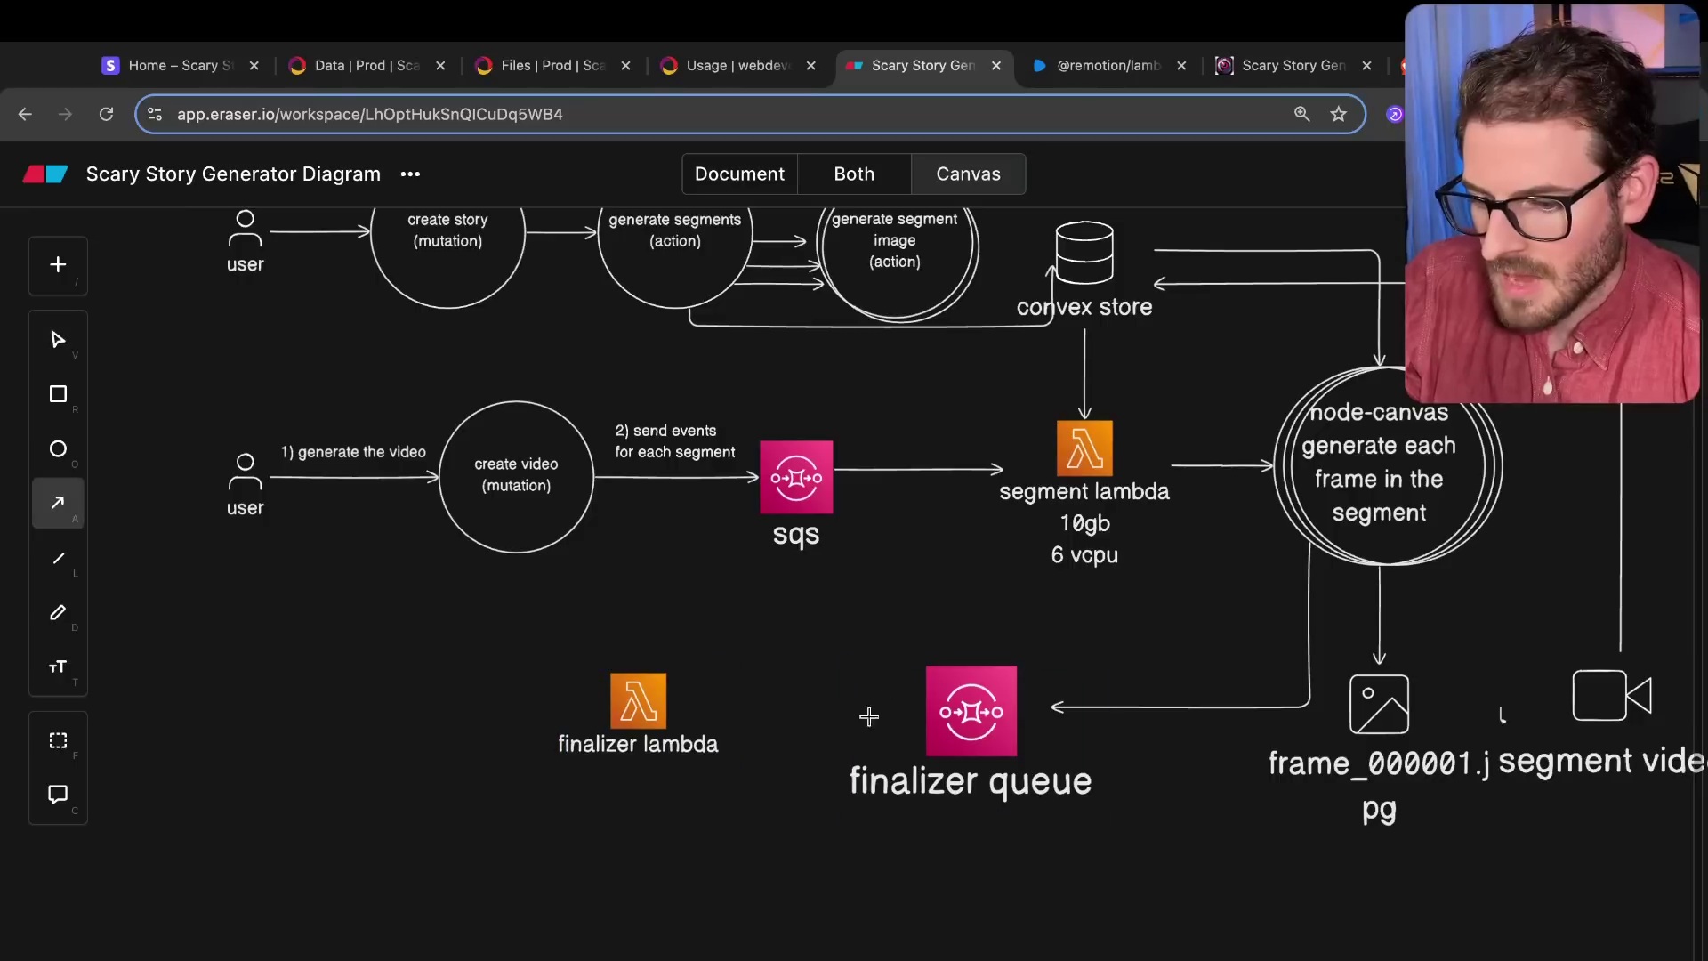
drag(851, 714, 709, 680)
double_click(694, 728)
key(Return)
text(2gb)
key(Escape)
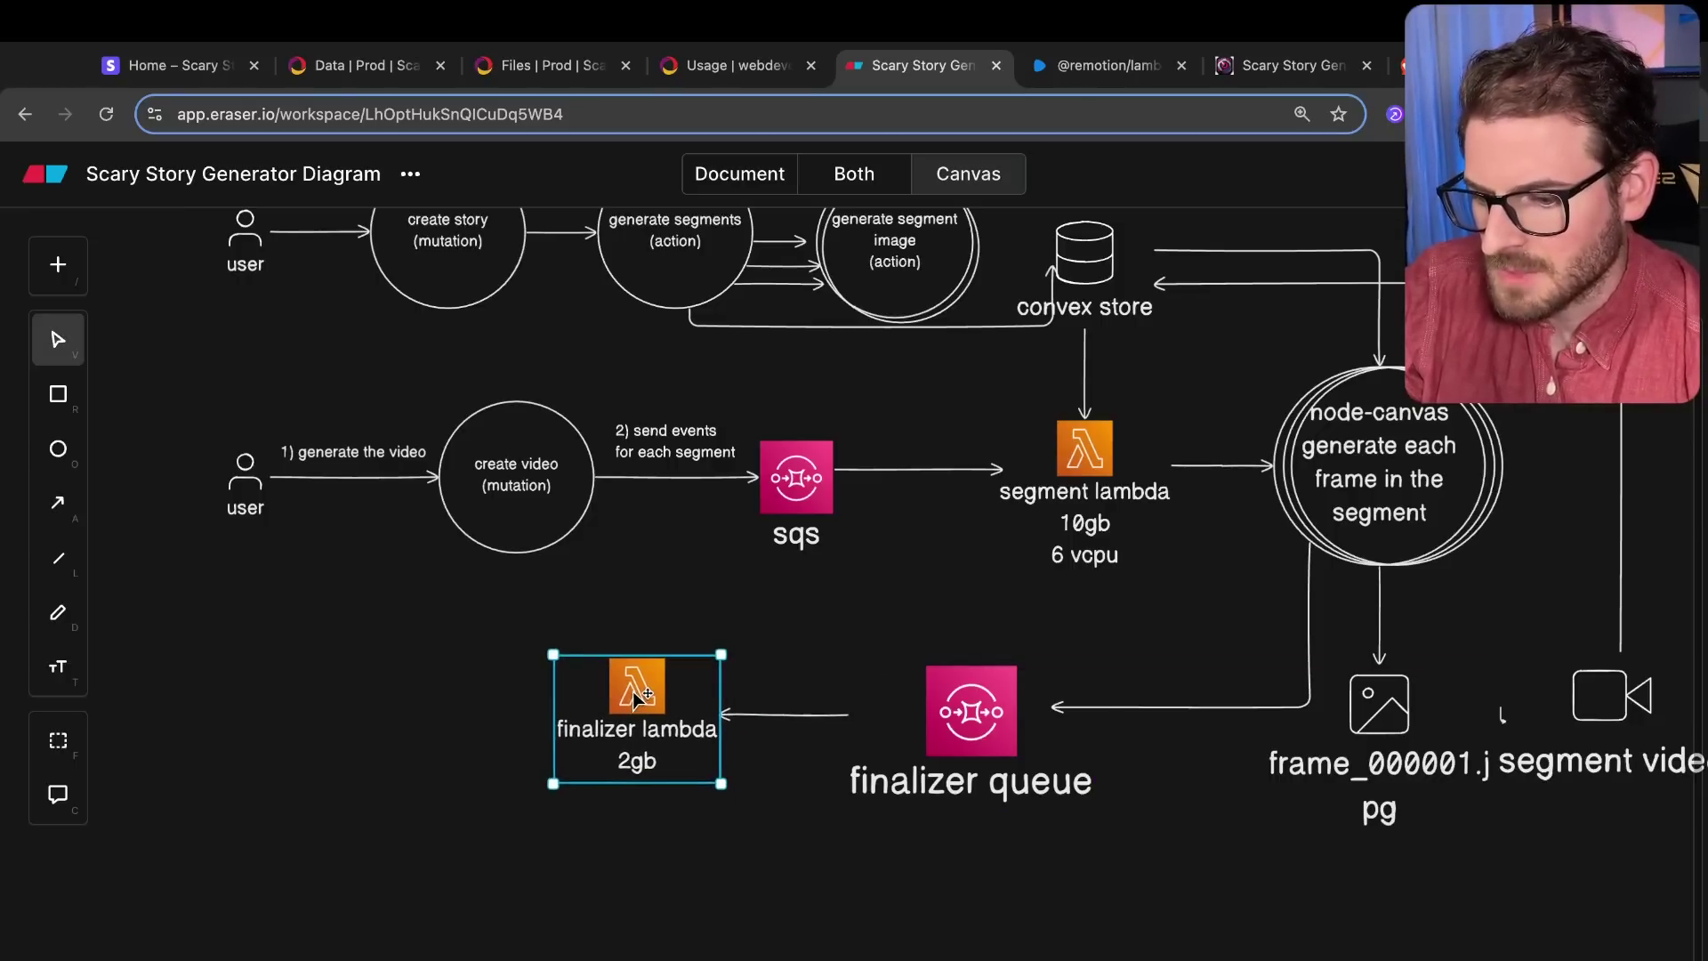
scroll(721, 685, up, 1)
scroll(721, 685, left, 1)
click(823, 714)
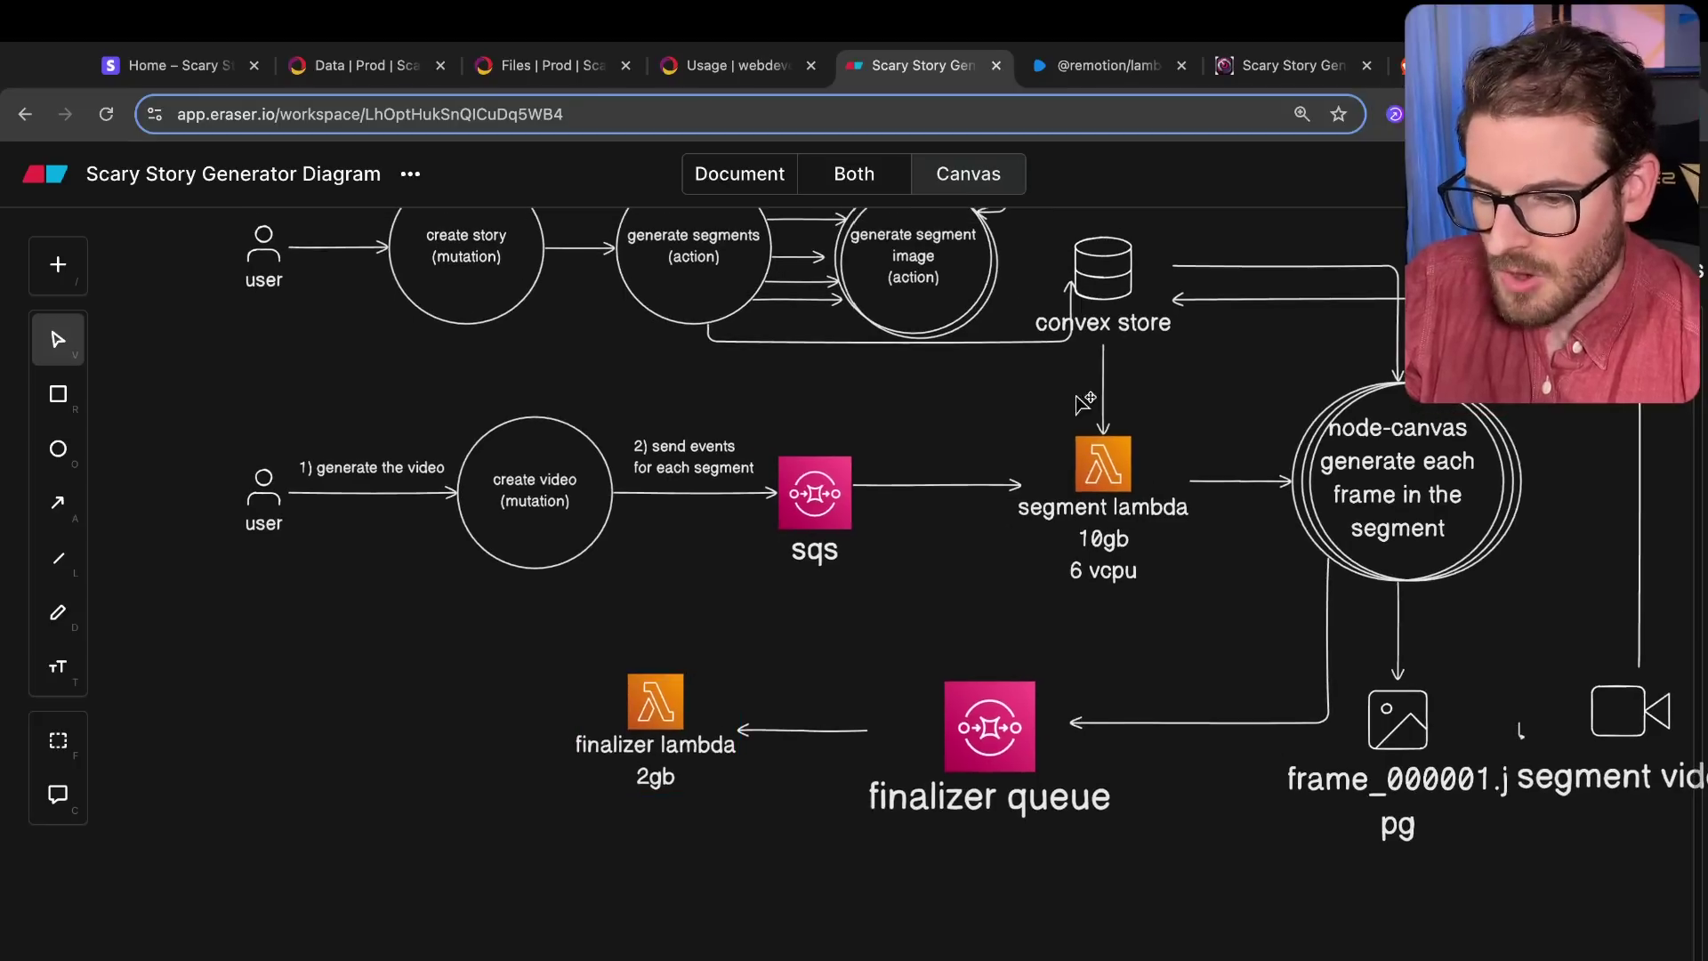
Step: Draw an arrow from the convex store to the finalizer lambda, routed clear of the segment lambda
key(a)
drag(1078, 285, 709, 672)
drag(811, 286, 812, 649)
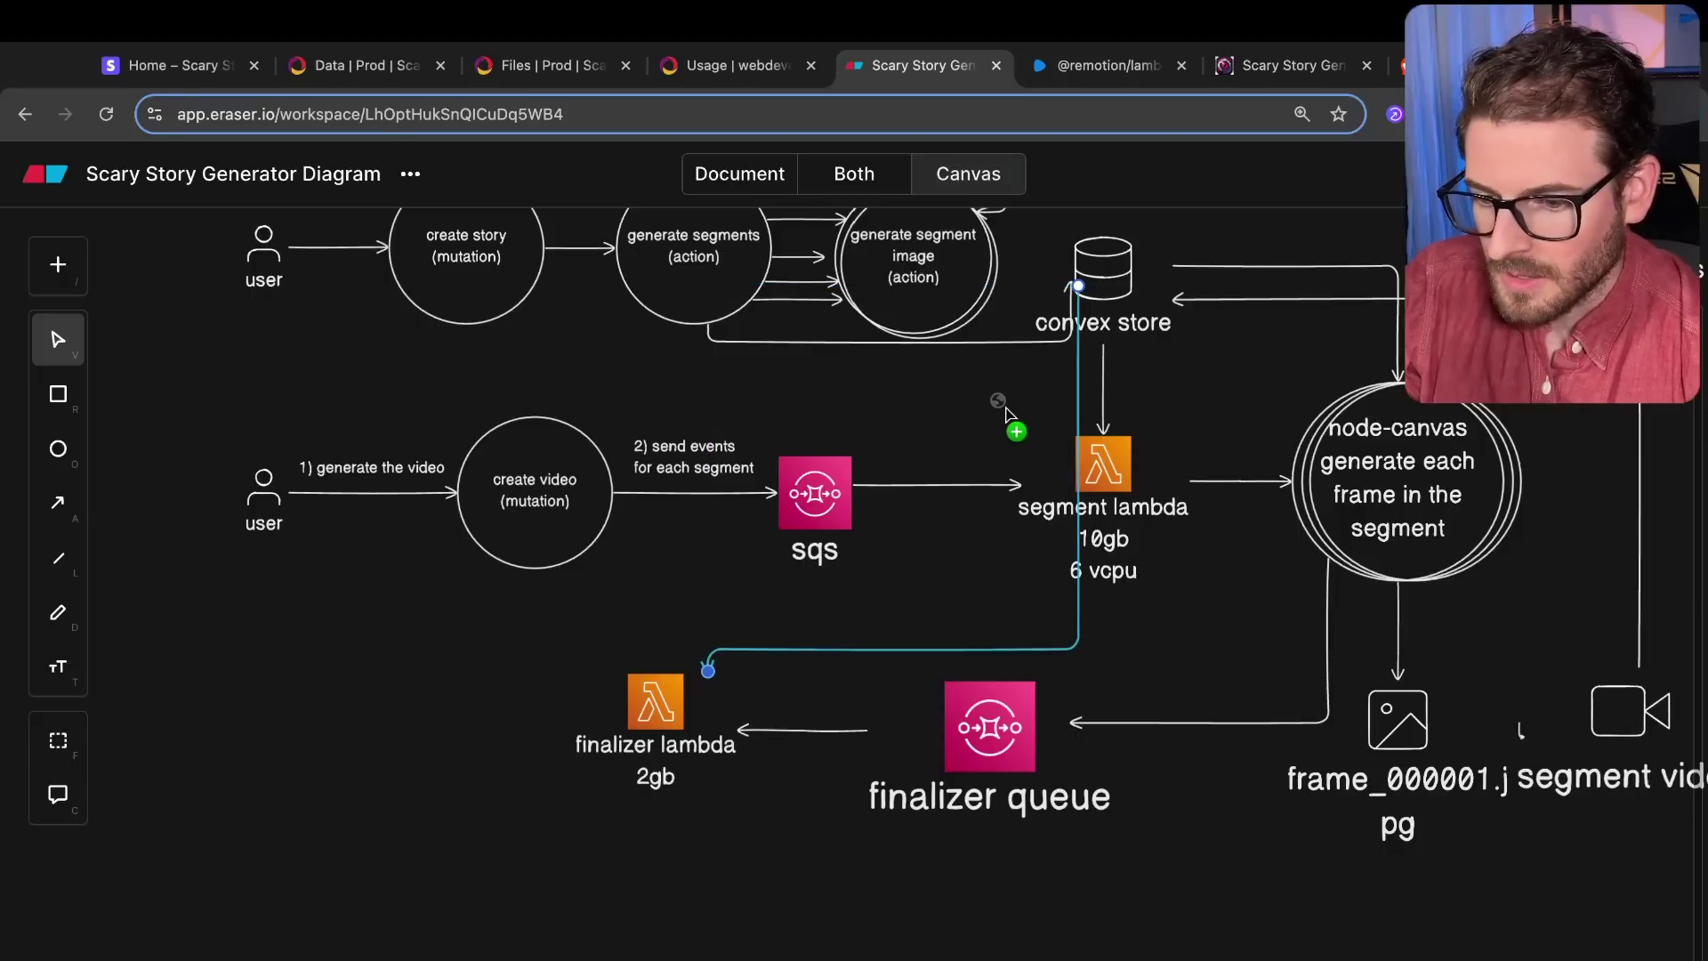
drag(1005, 411, 999, 418)
scroll(1610, 642, right, 5)
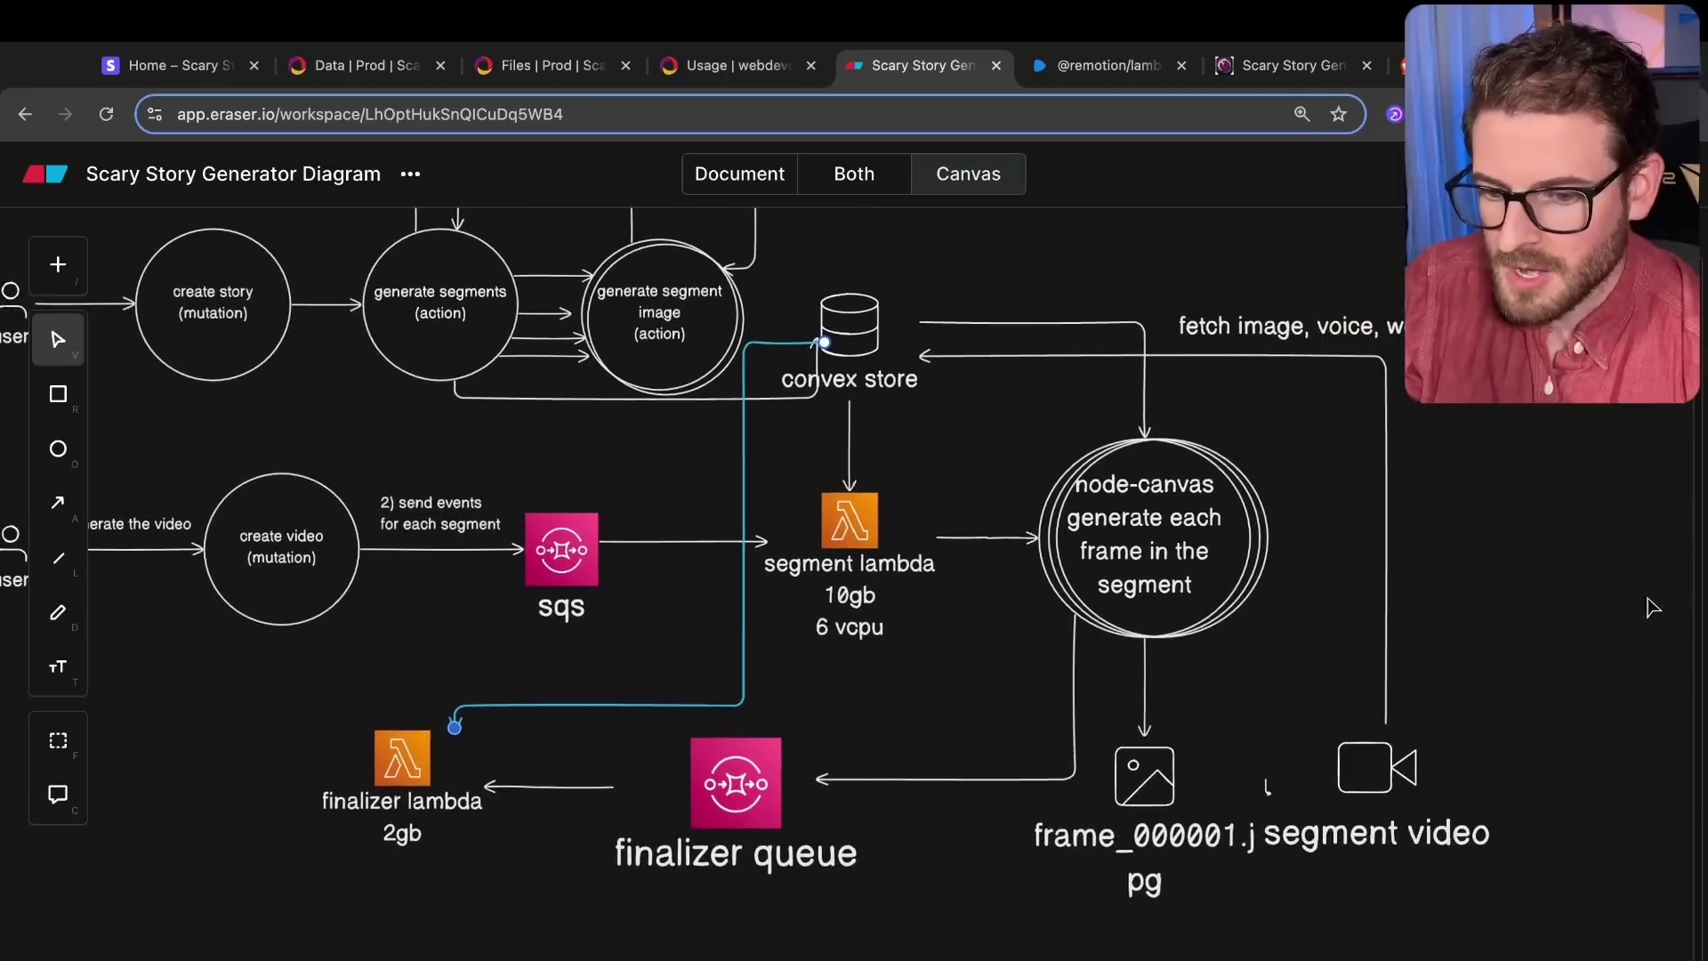
scroll(1297, 709, left, 6)
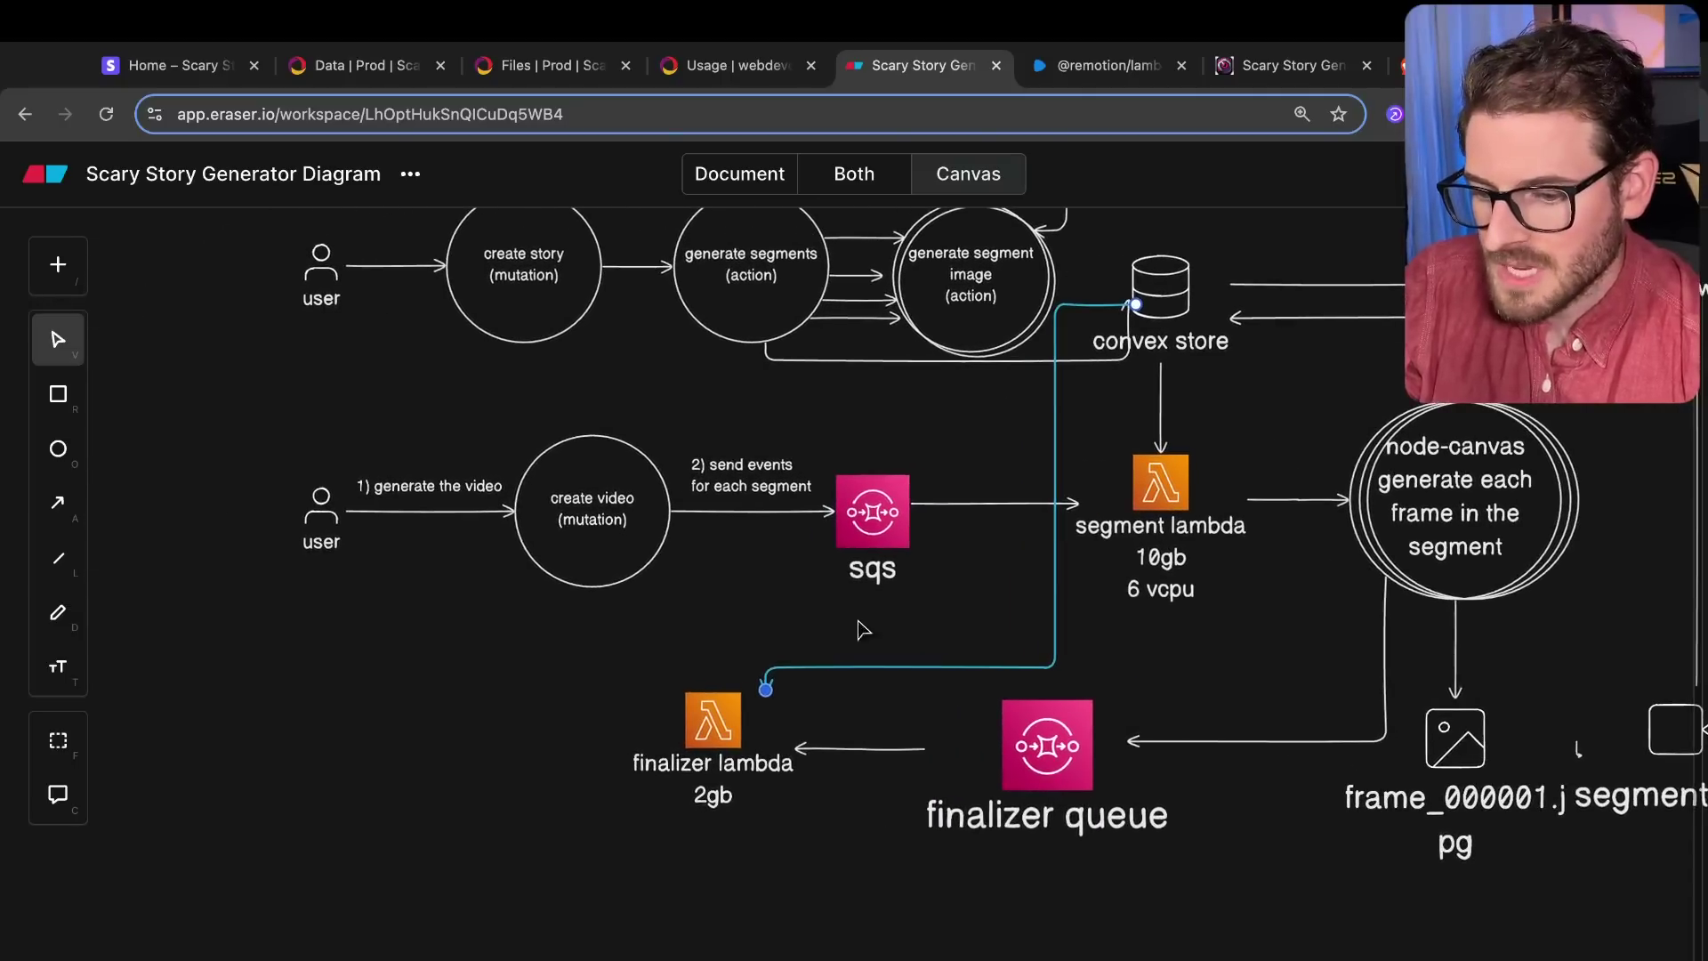
Step: Add the note "download all videos" above the arrow into the finalizer lambda and shift that lambda slightly
double_click(805, 648)
text(download al)
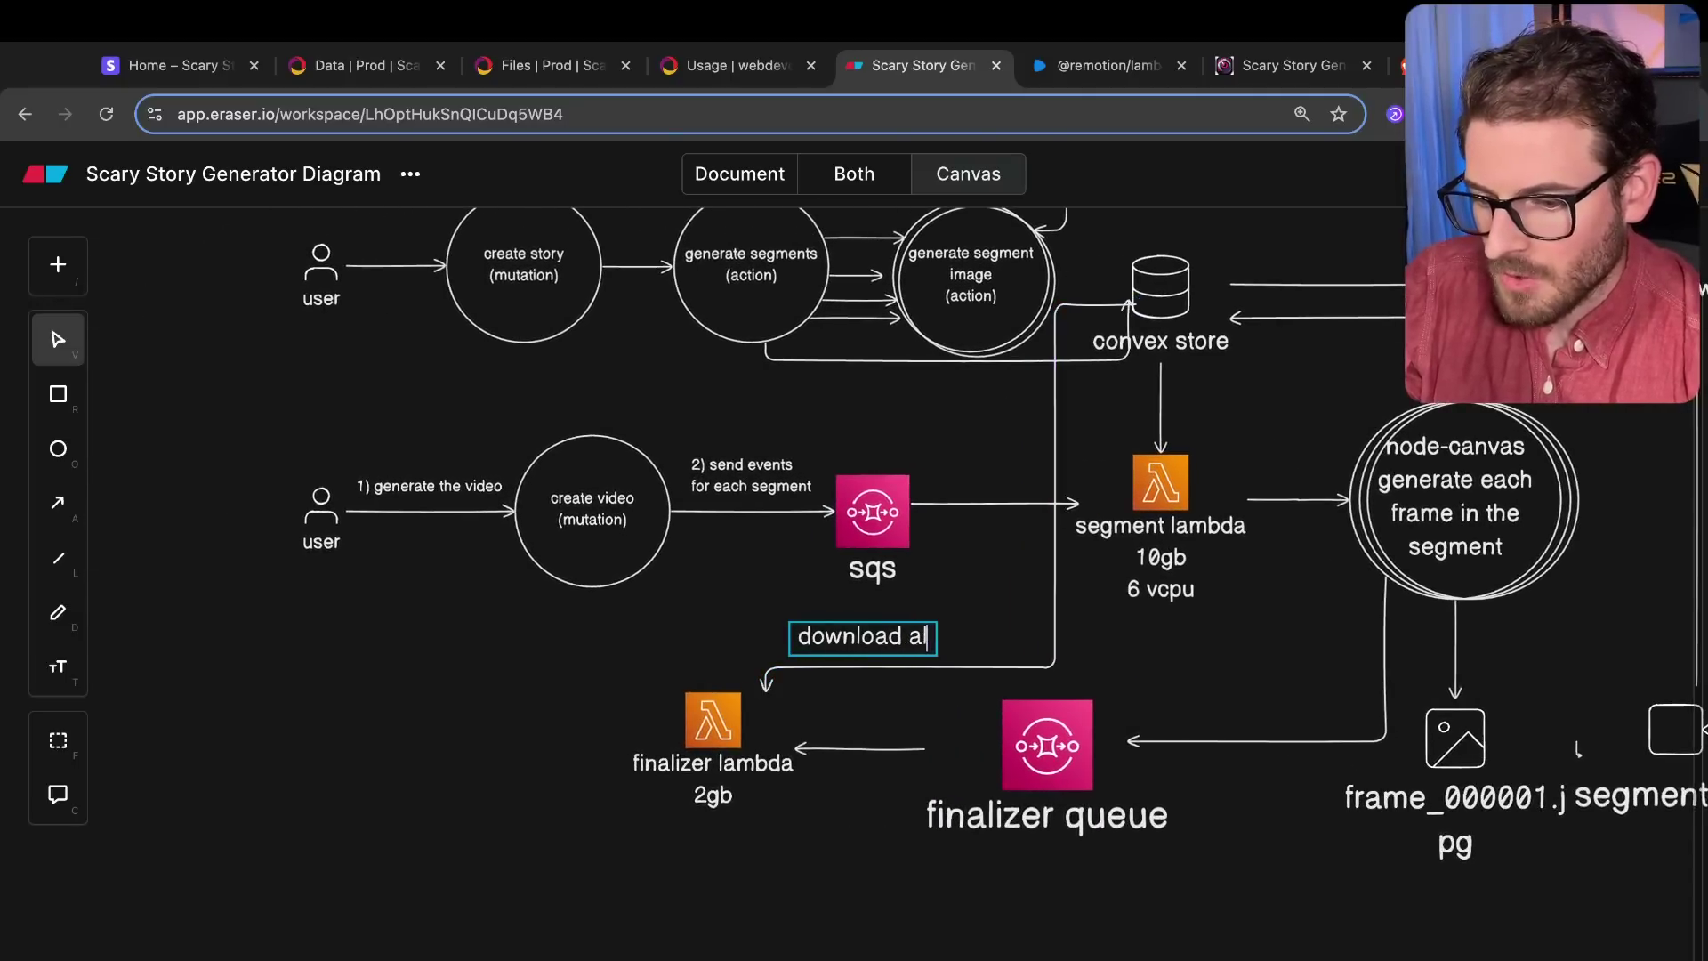
text(l videos)
click(704, 609)
drag(867, 640, 846, 635)
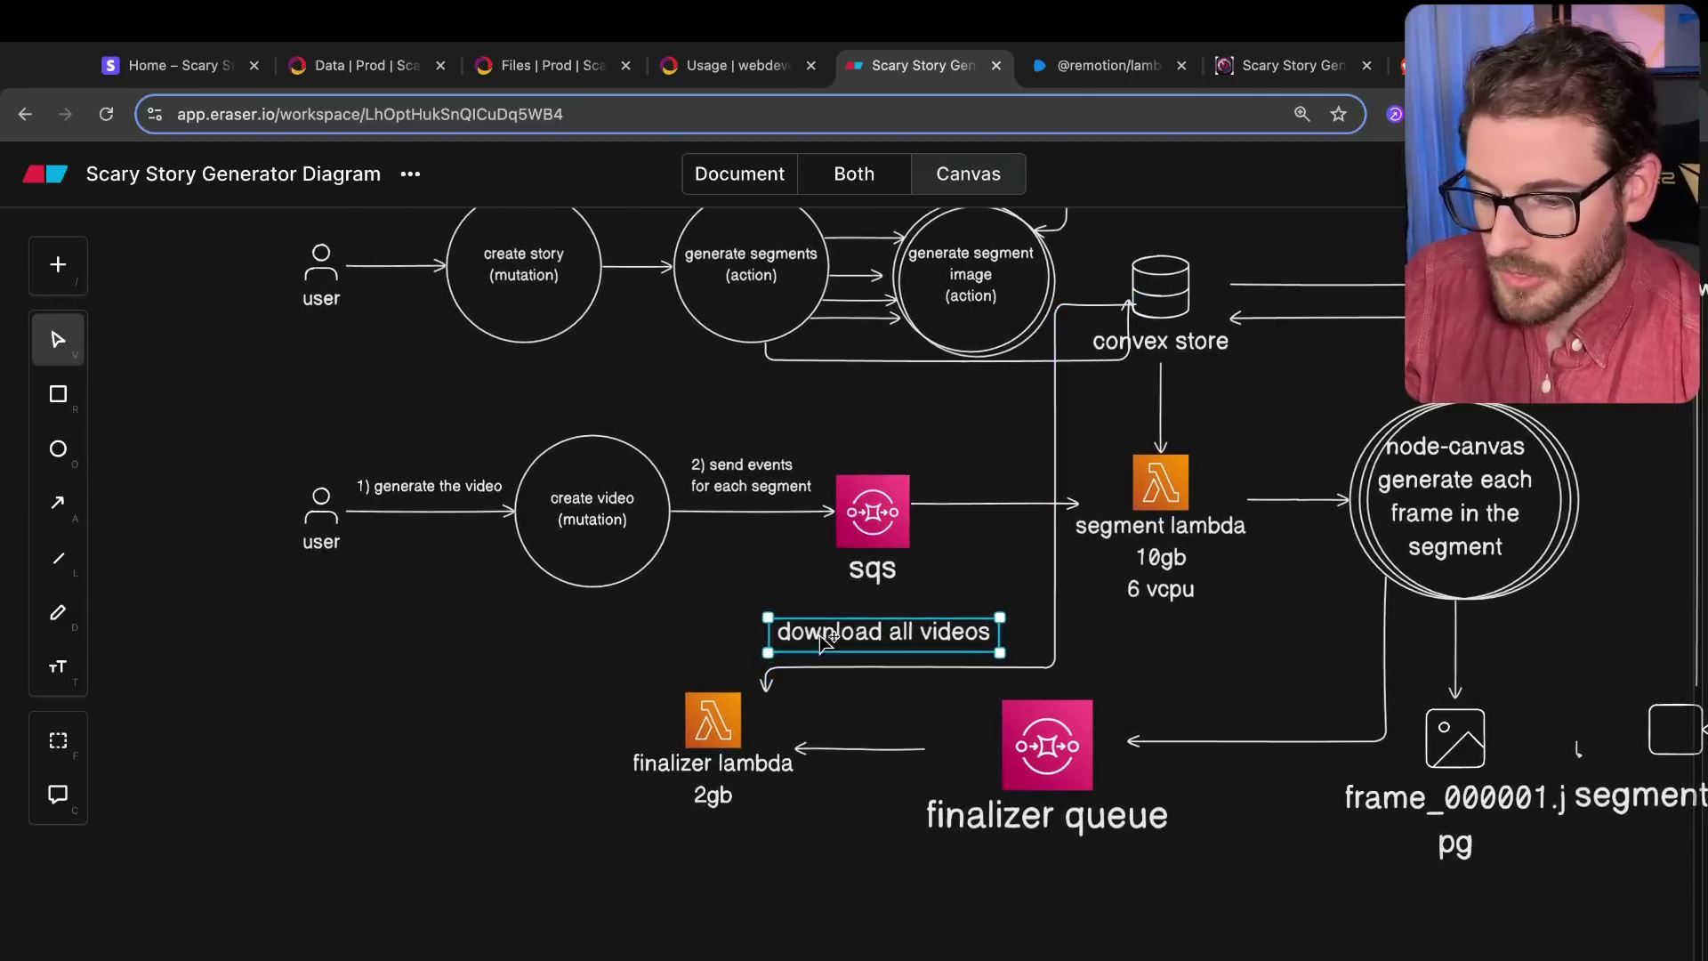
scroll(692, 709, left, 1)
drag(698, 715, 667, 724)
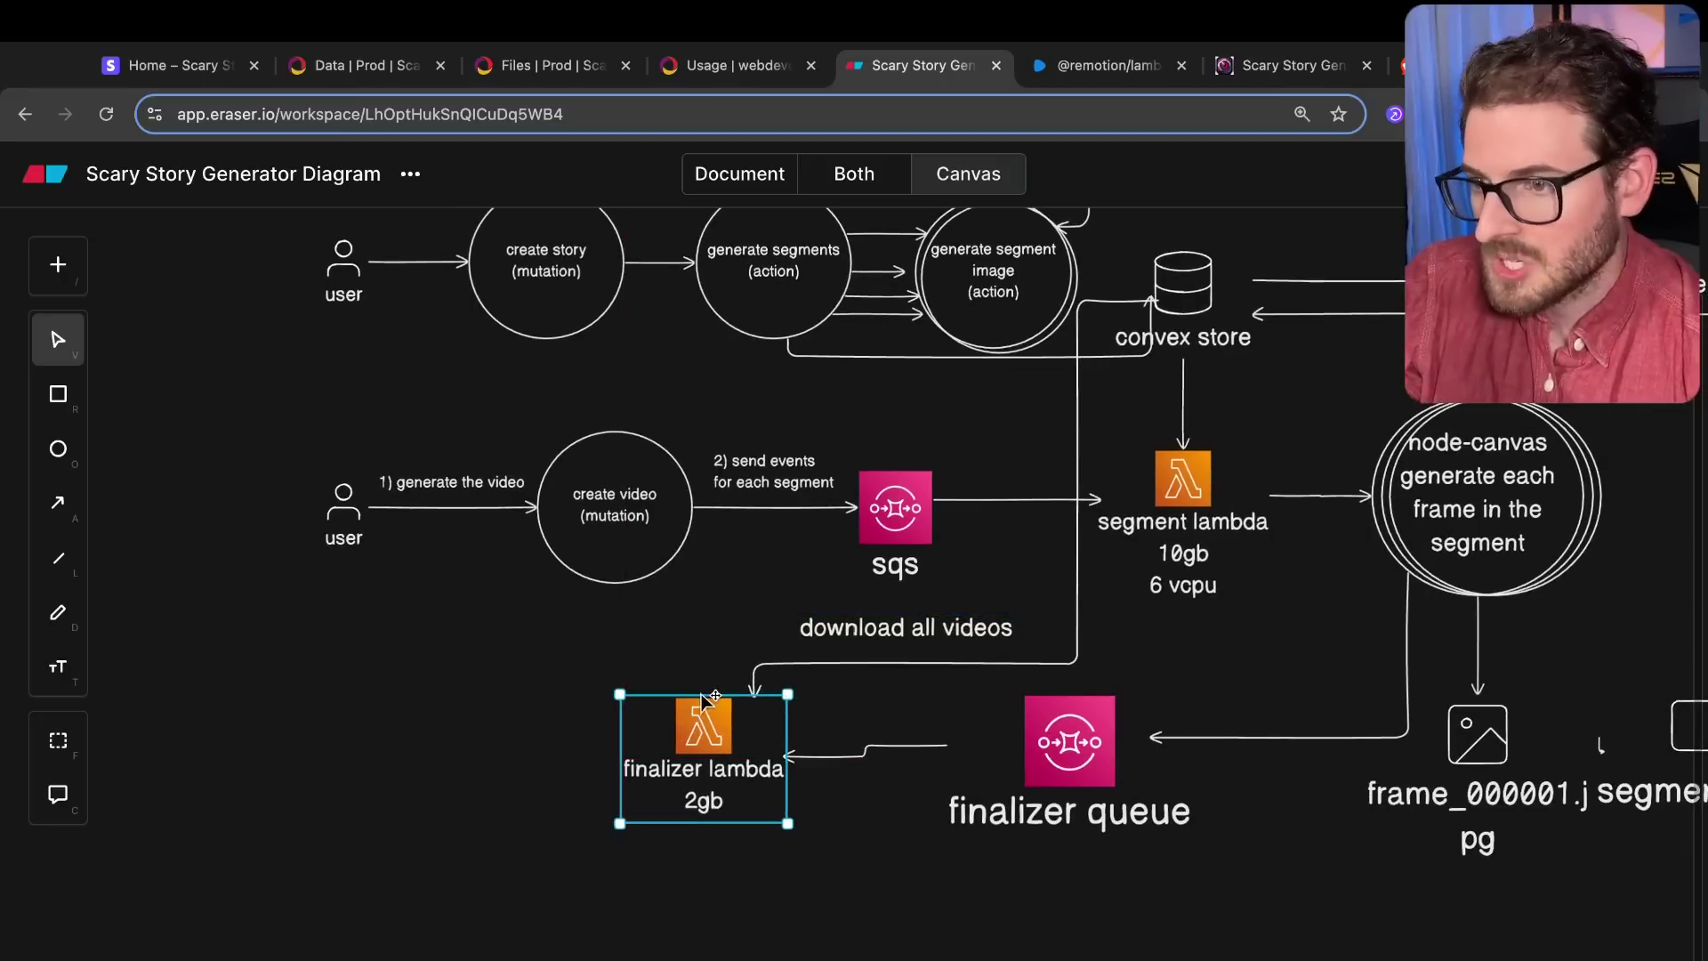
scroll(794, 647, down, 2)
click(554, 788)
Step: Add the note "ffmpeg -concat" centered below the finalizer lambda
scroll(749, 768, down, 1)
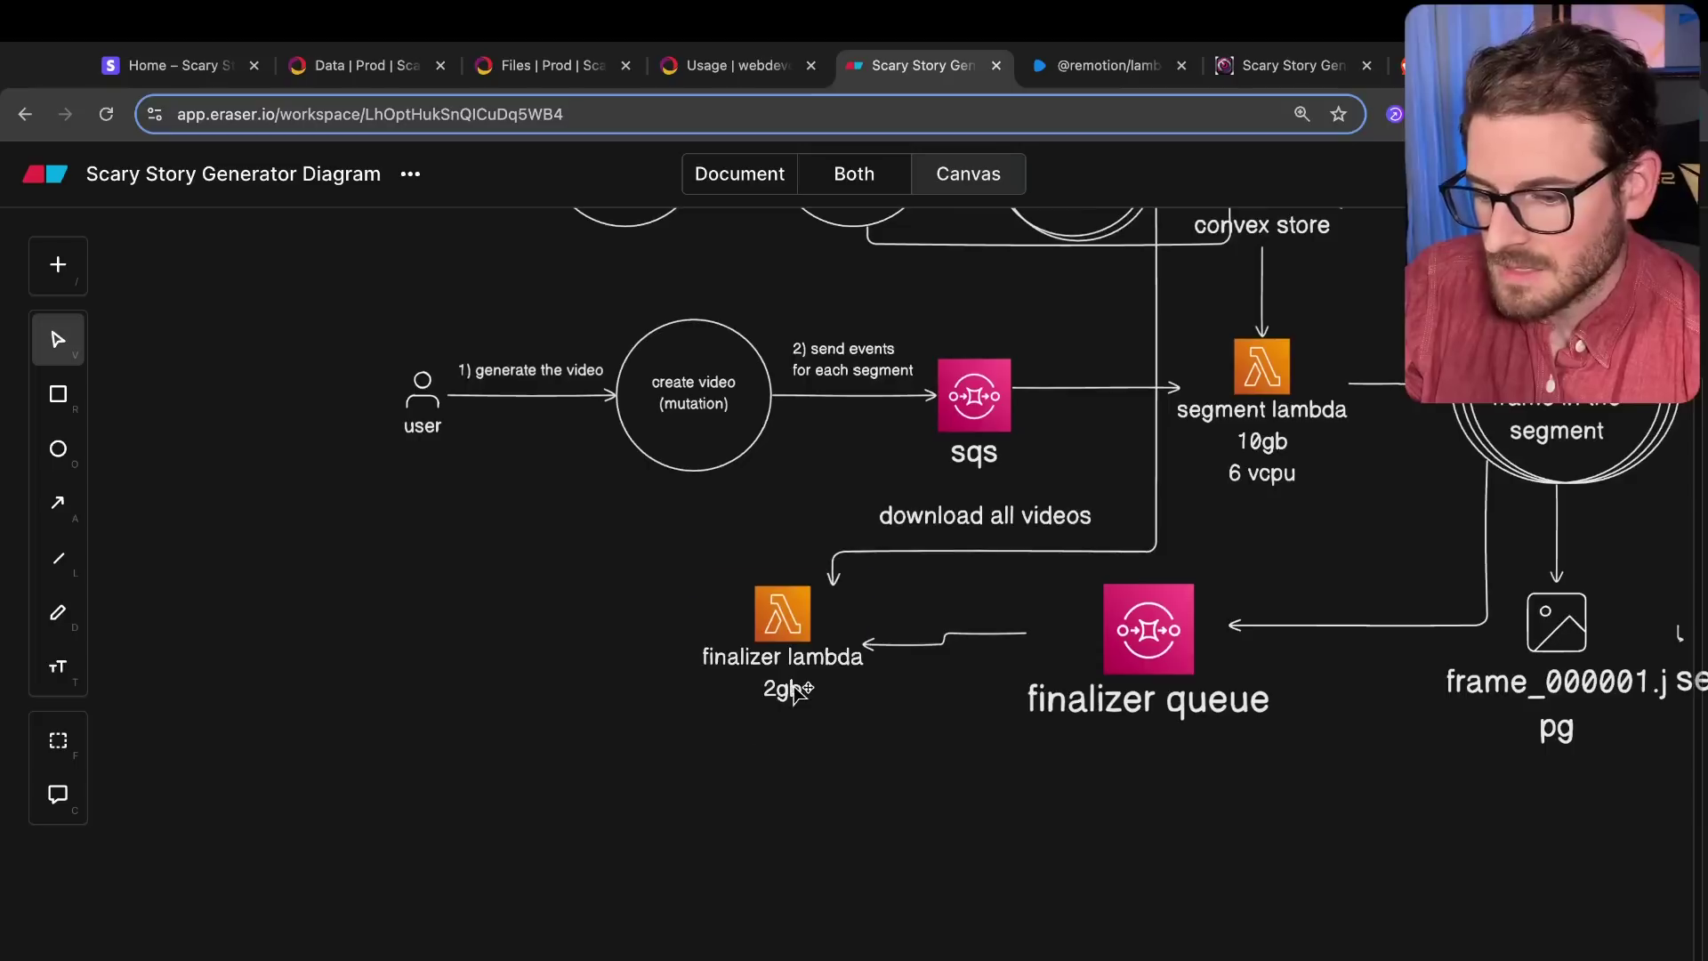
double_click(785, 690)
click(752, 766)
double_click(753, 766)
text(ff)
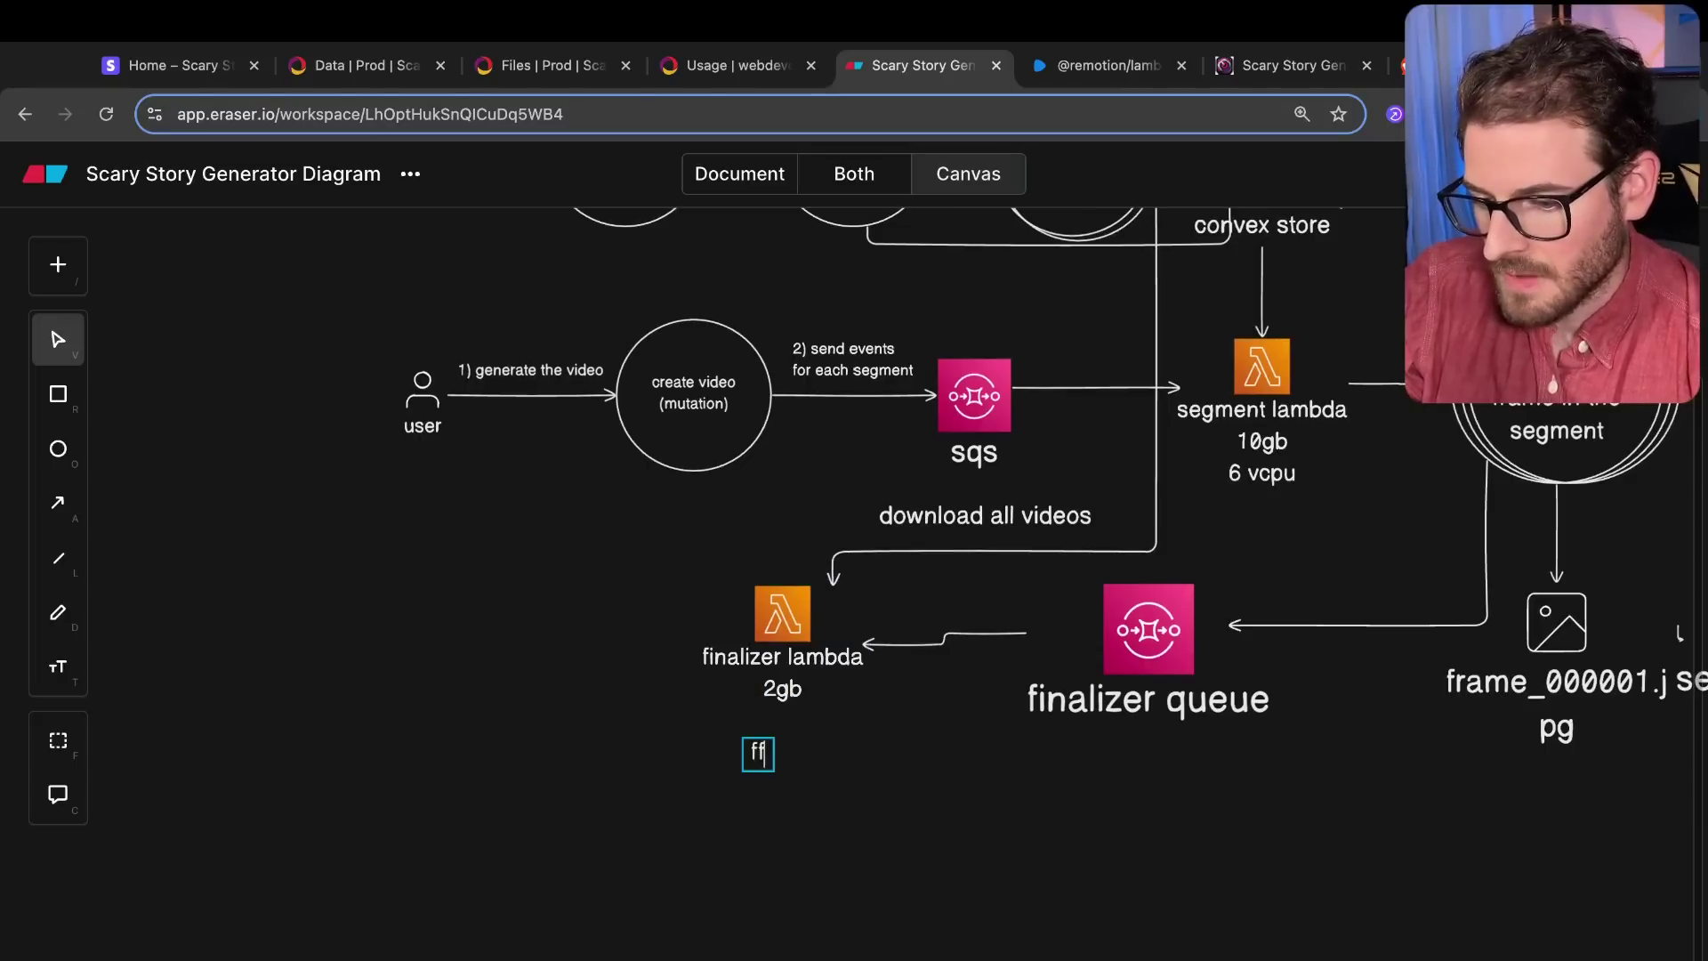
text(mpeg -concat)
click(801, 822)
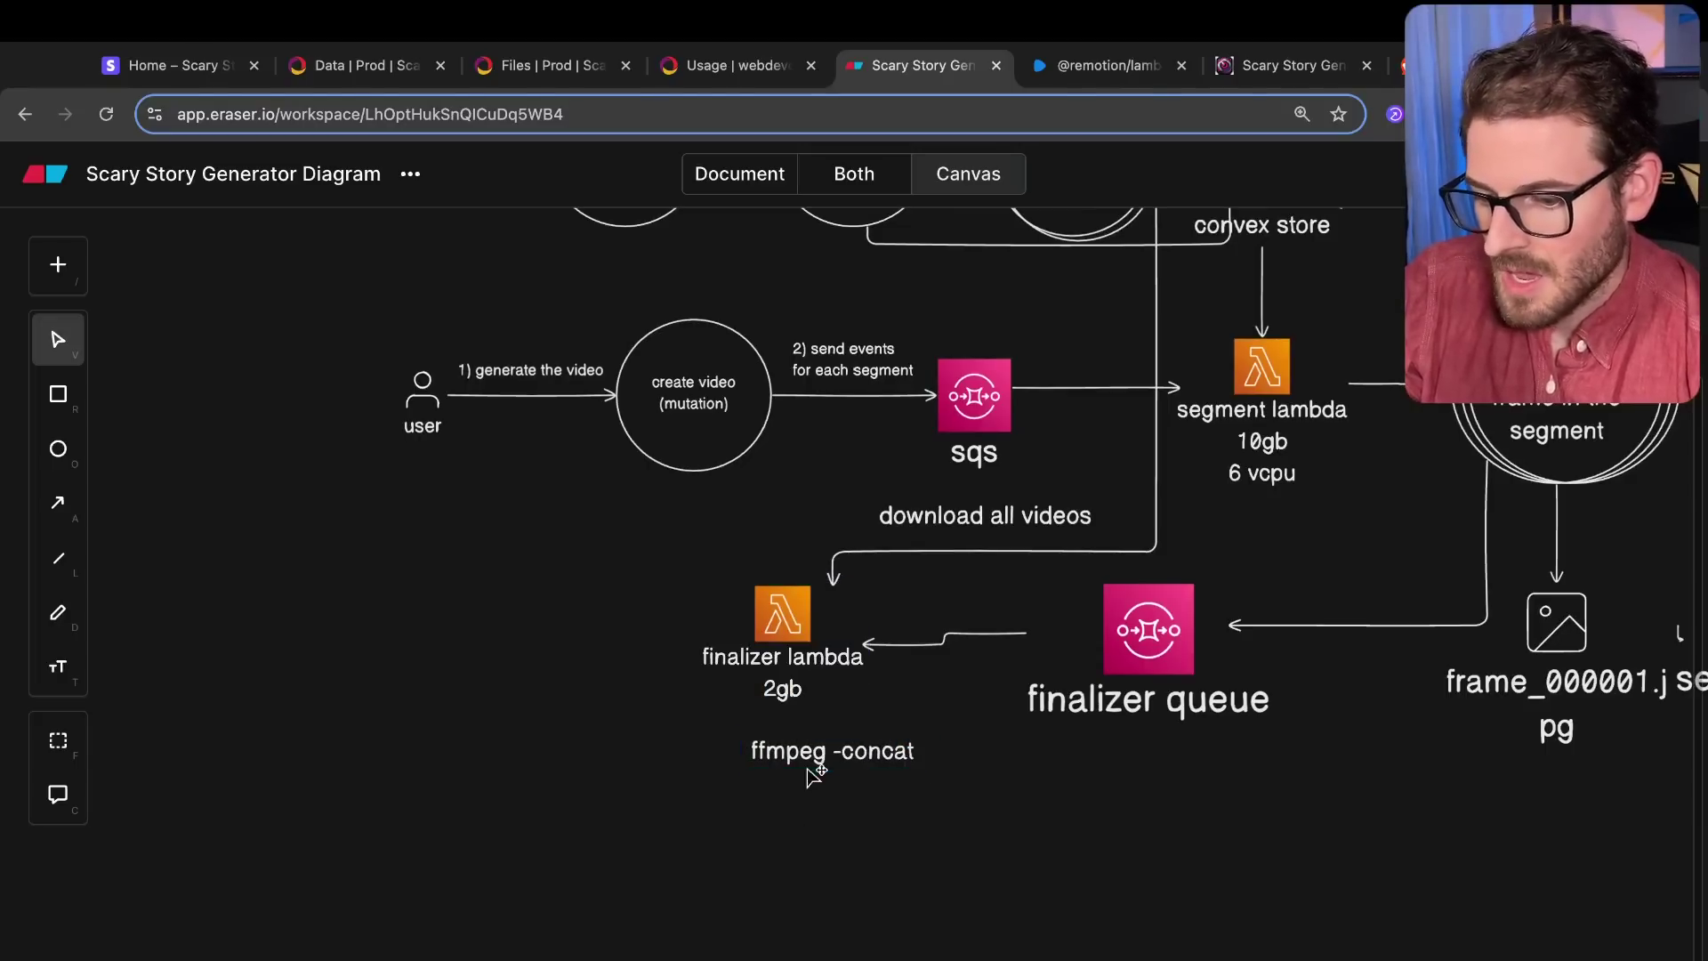
drag(806, 766, 757, 765)
click(795, 824)
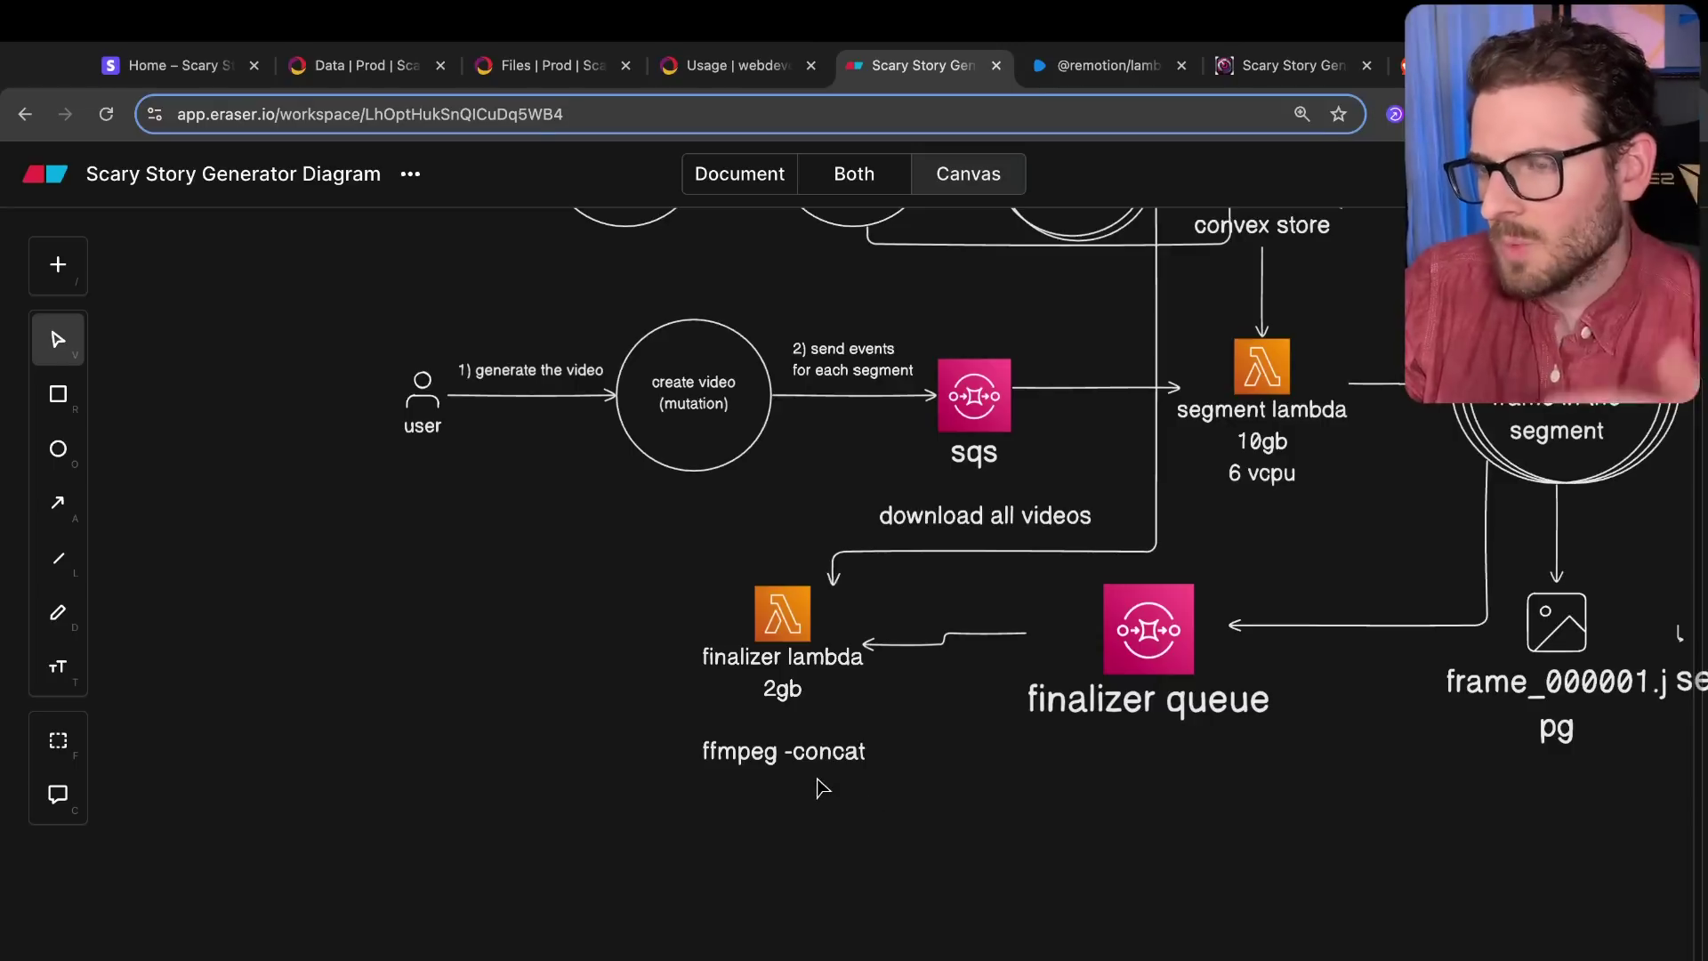
drag(816, 758, 805, 772)
scroll(814, 716, up, 1)
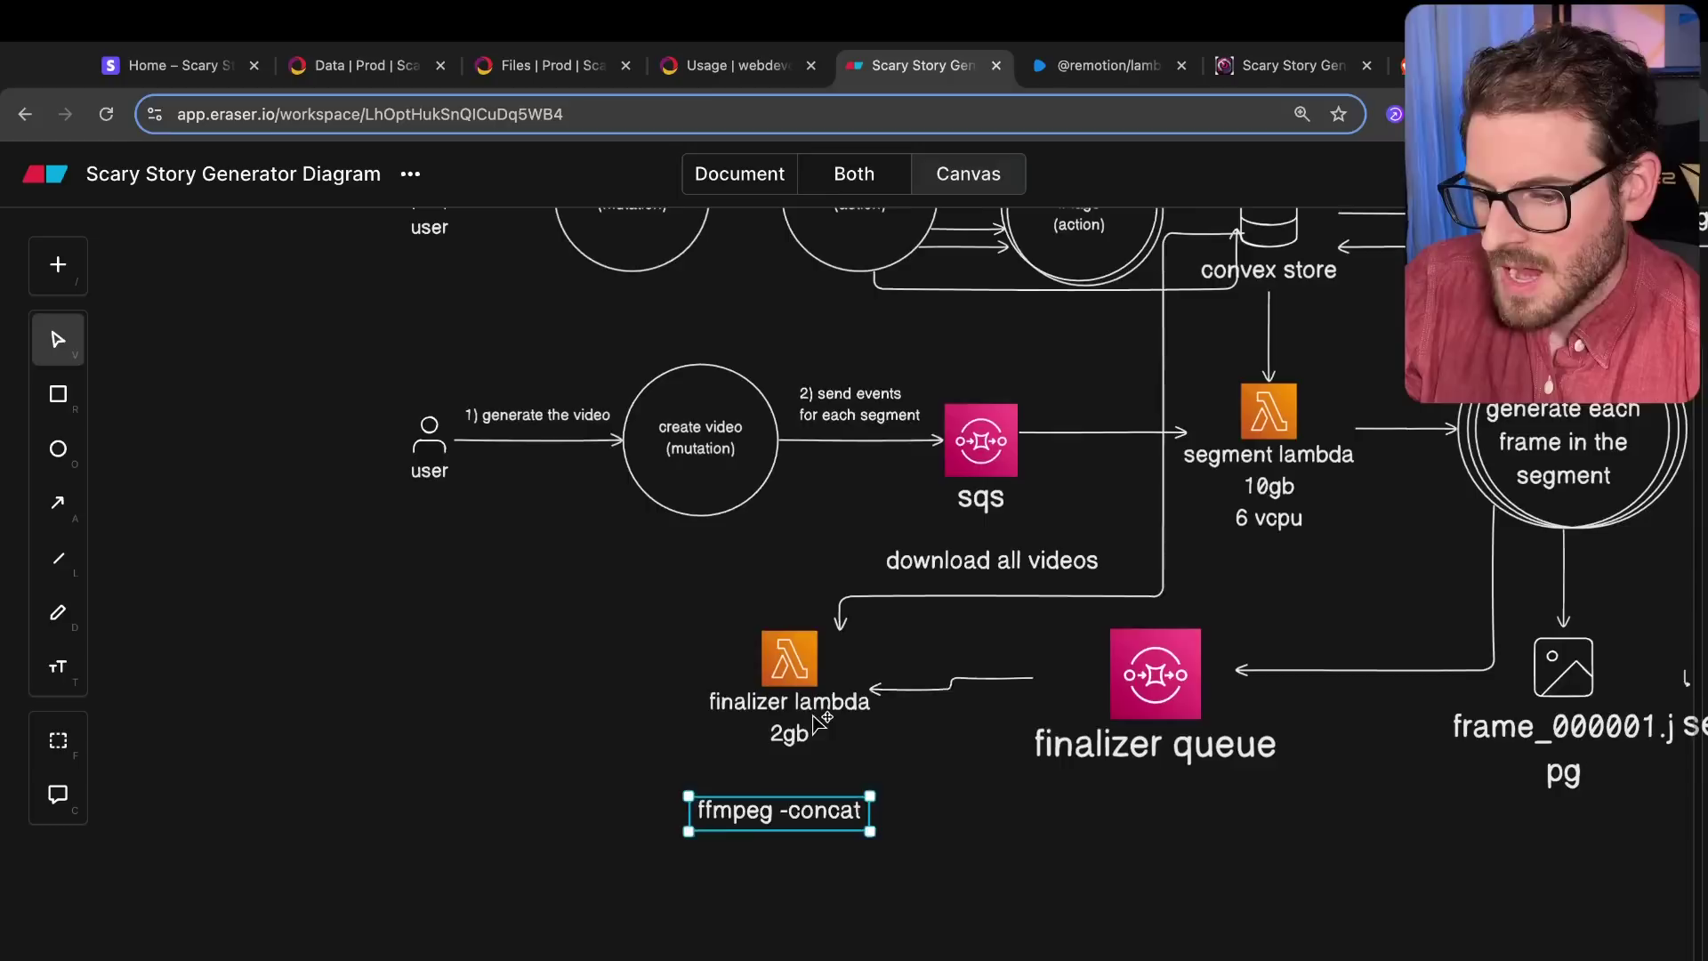
Step: Draw a return arrow from the finalizer lambda to the convex store, routed alongside the download arrow
key(a)
drag(789, 649, 1250, 260)
mouse_move(1242, 343)
mouse_down()
mouse_move(1183, 347)
mouse_move(1224, 329)
mouse_up()
scroll(1184, 347, up, 3)
scroll(1008, 525, down, 1)
click(796, 579)
scroll(799, 588, up, 3)
scroll(798, 587, right, 2)
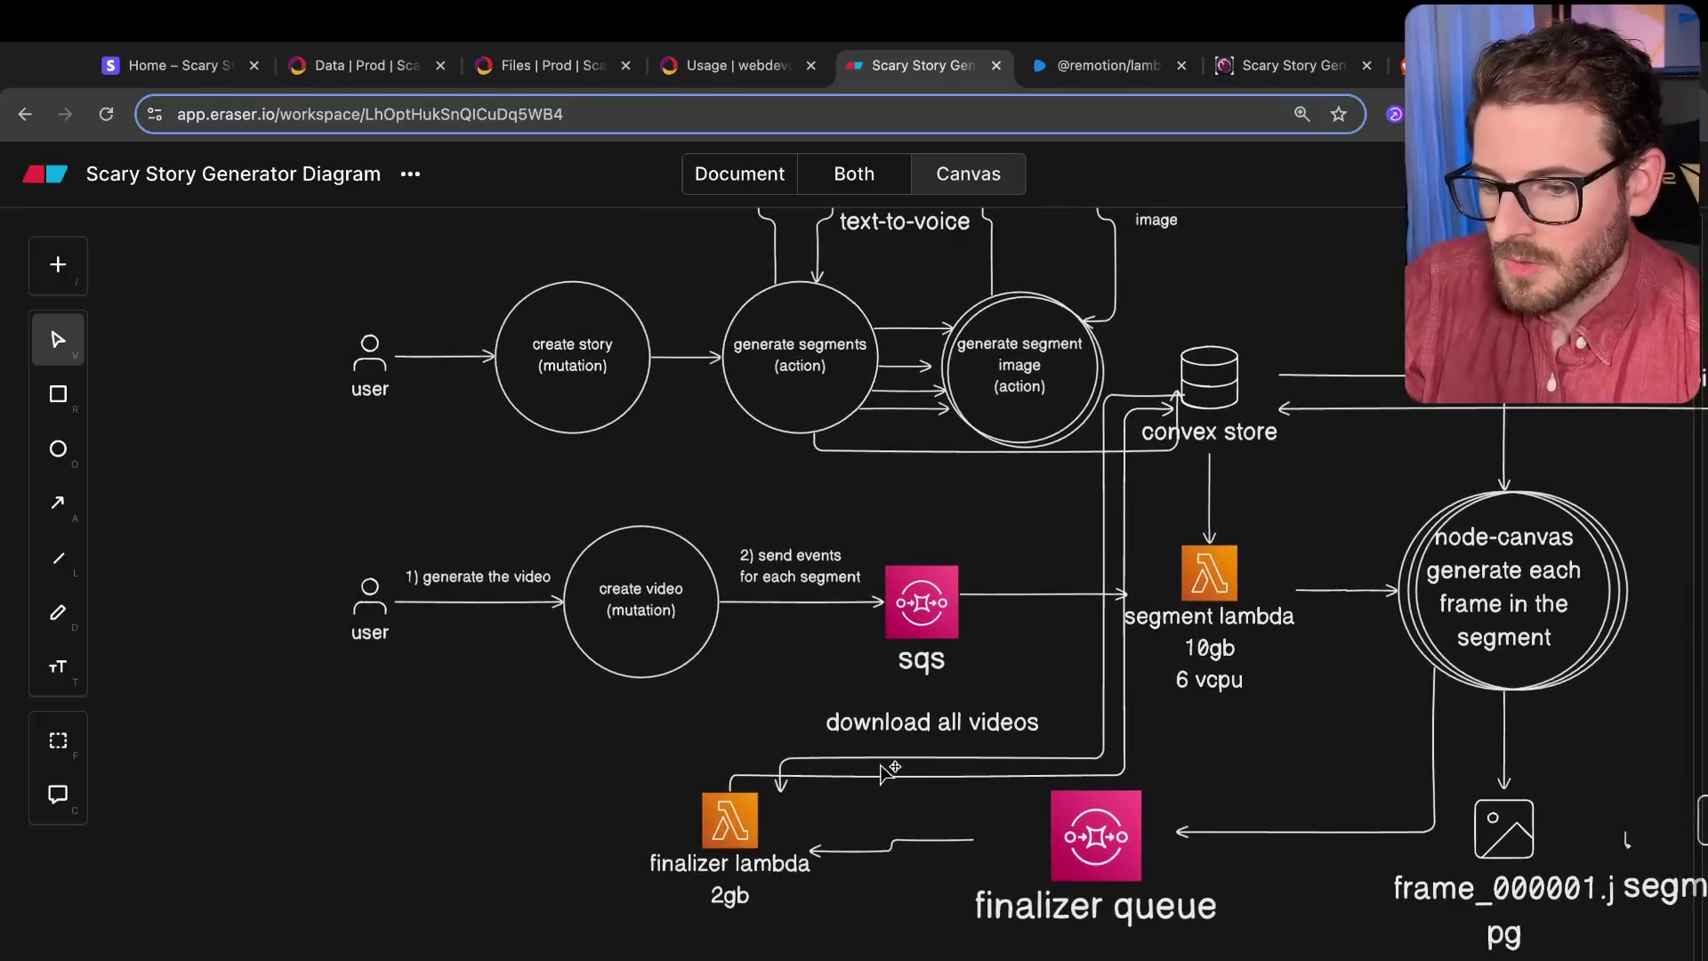
Step: Check the generated videos page of Scary Story Generator and return to the Eraser diagram
click(1285, 69)
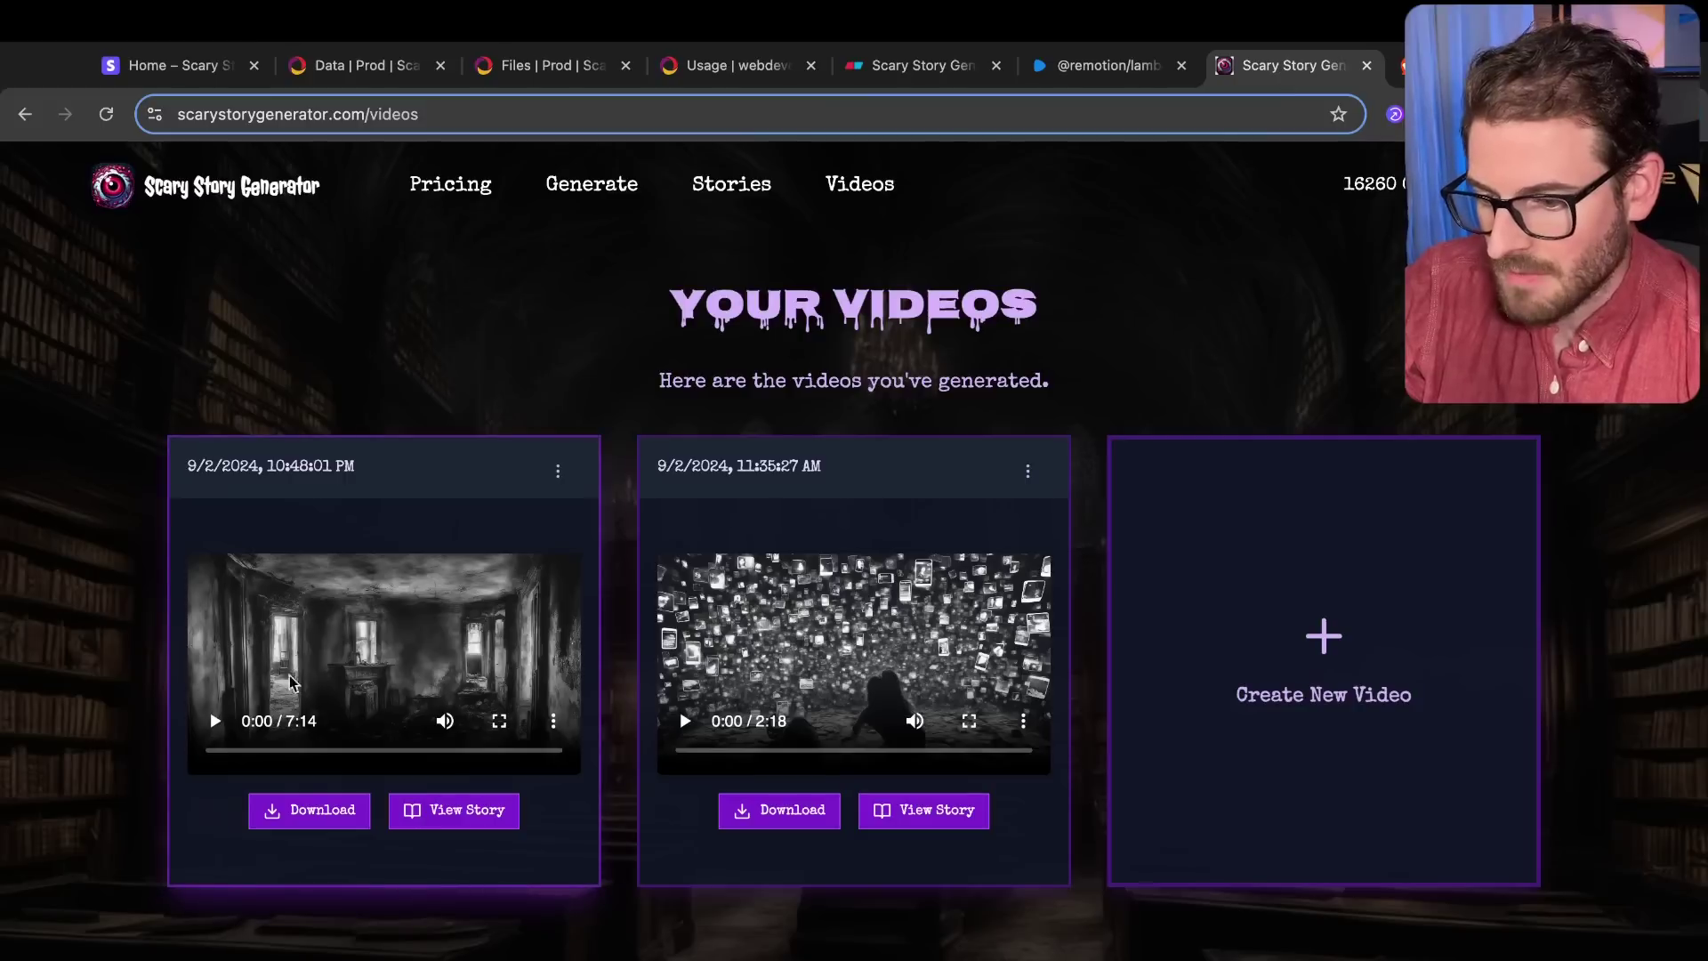
click(916, 67)
Step: Draw an arrow from the convex store back to the user who generates the video, routed above the "create video" circle
scroll(1186, 418, up, 3)
scroll(1186, 419, right, 1)
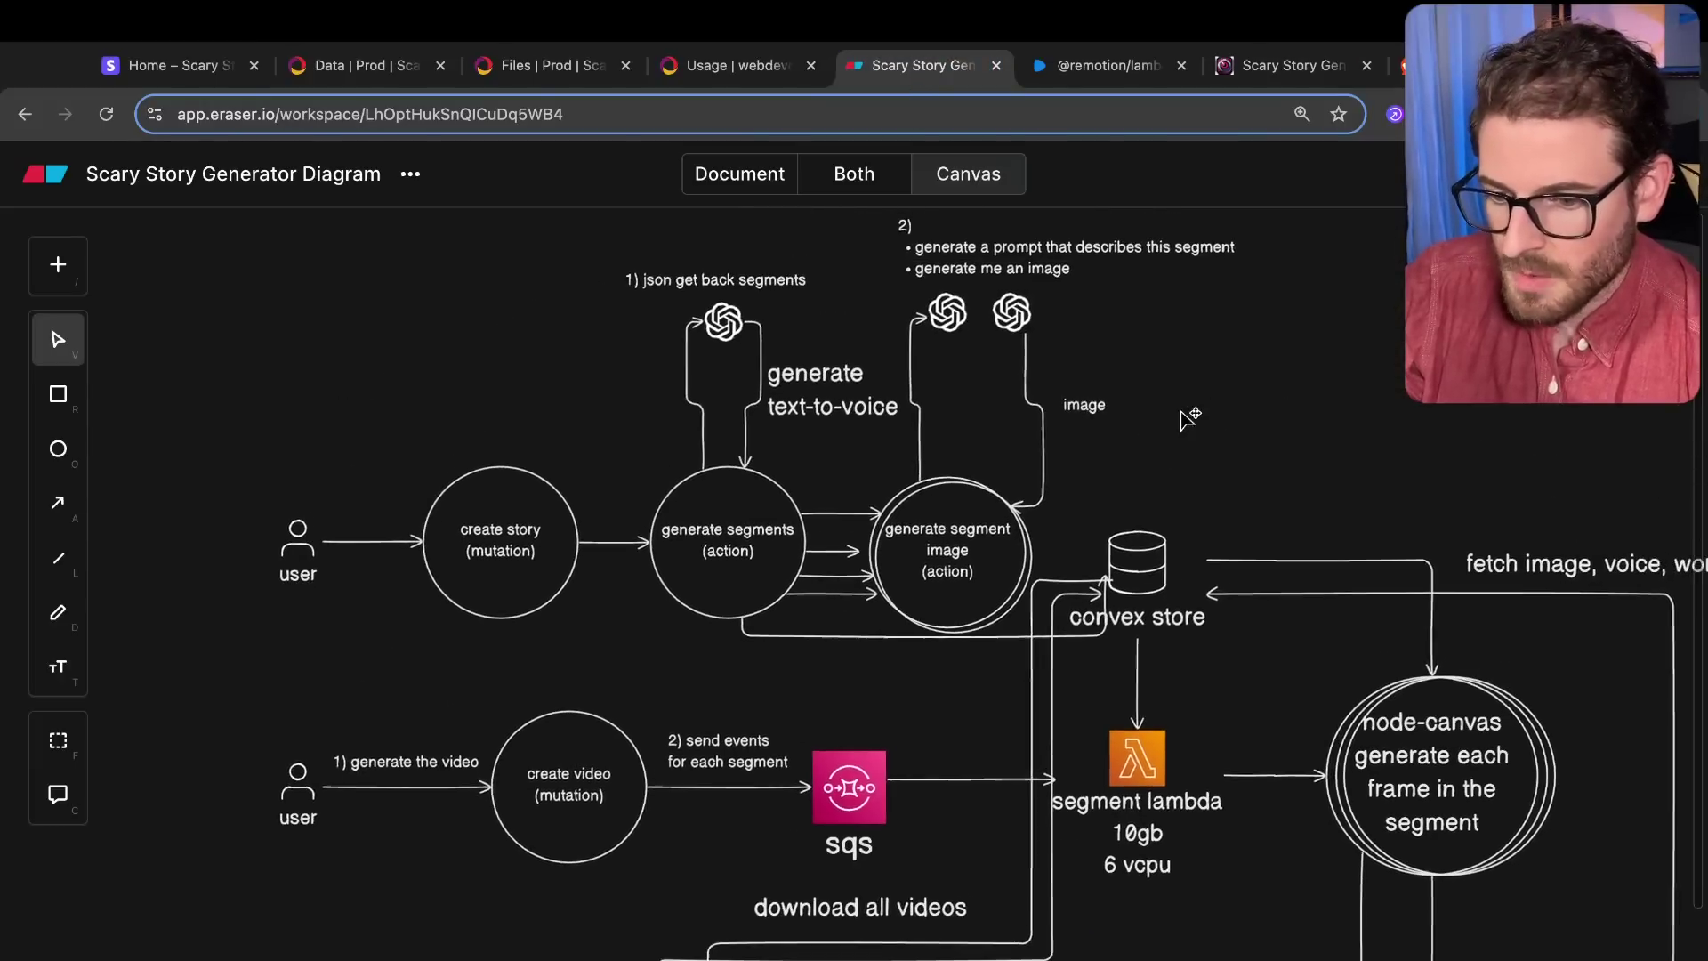
key(a)
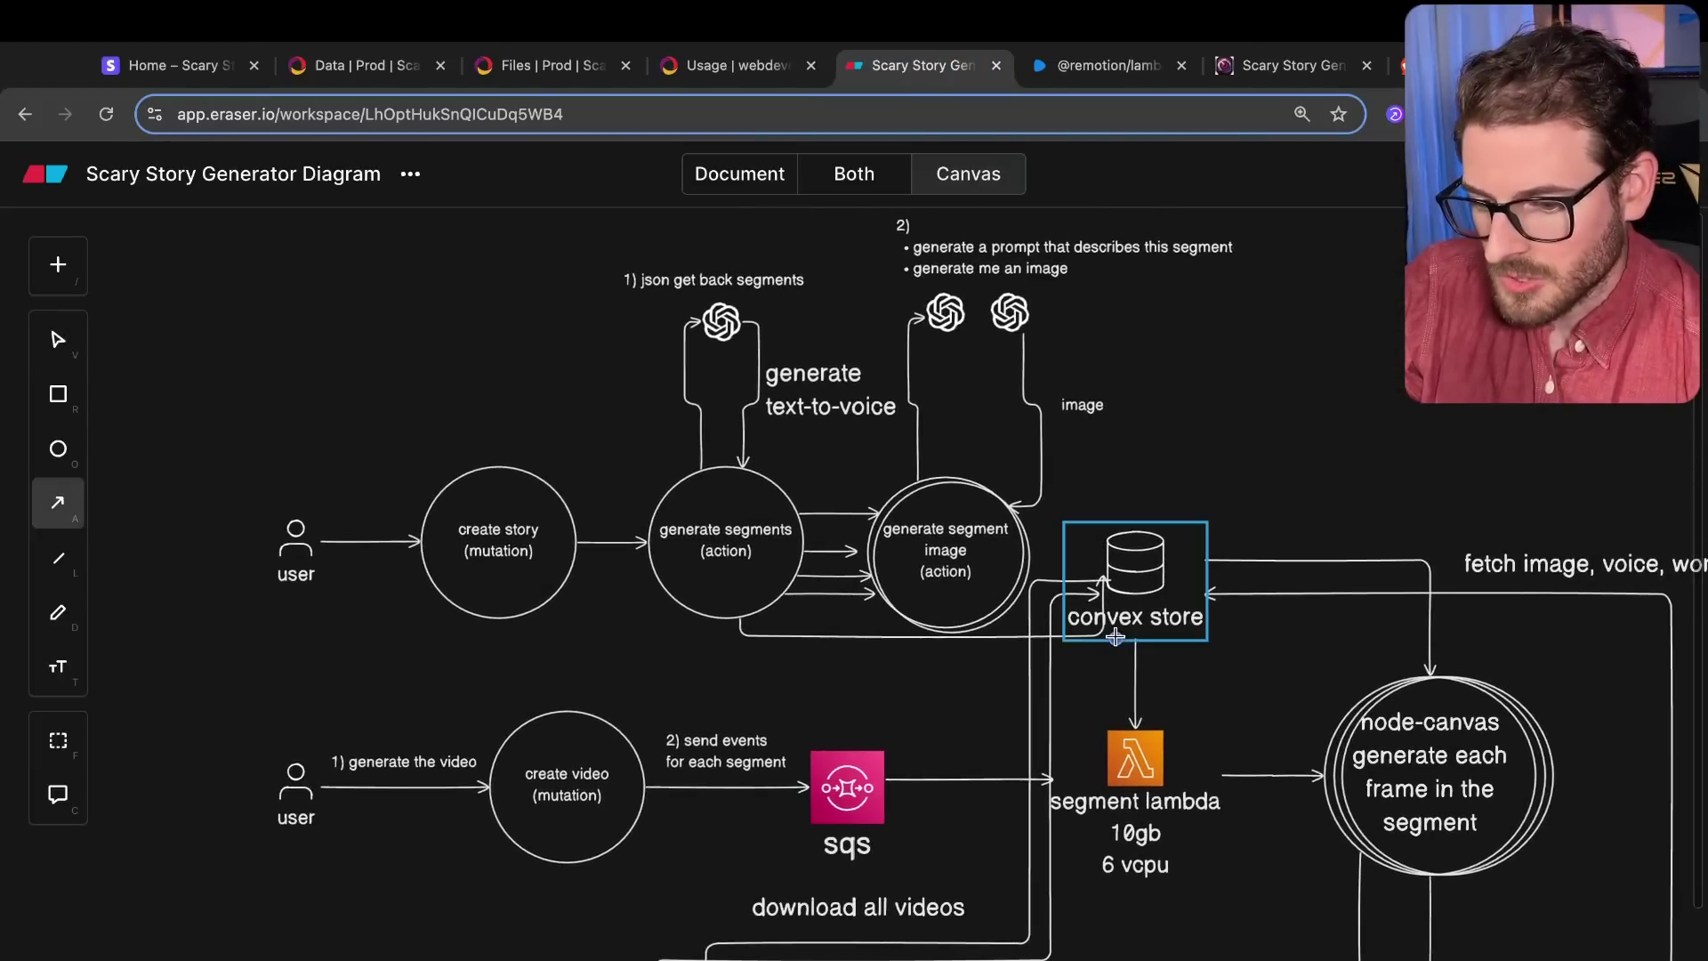
mouse_move(1116, 637)
mouse_down()
mouse_move(236, 782)
mouse_move(290, 747)
mouse_move(293, 783)
mouse_move(295, 765)
mouse_up()
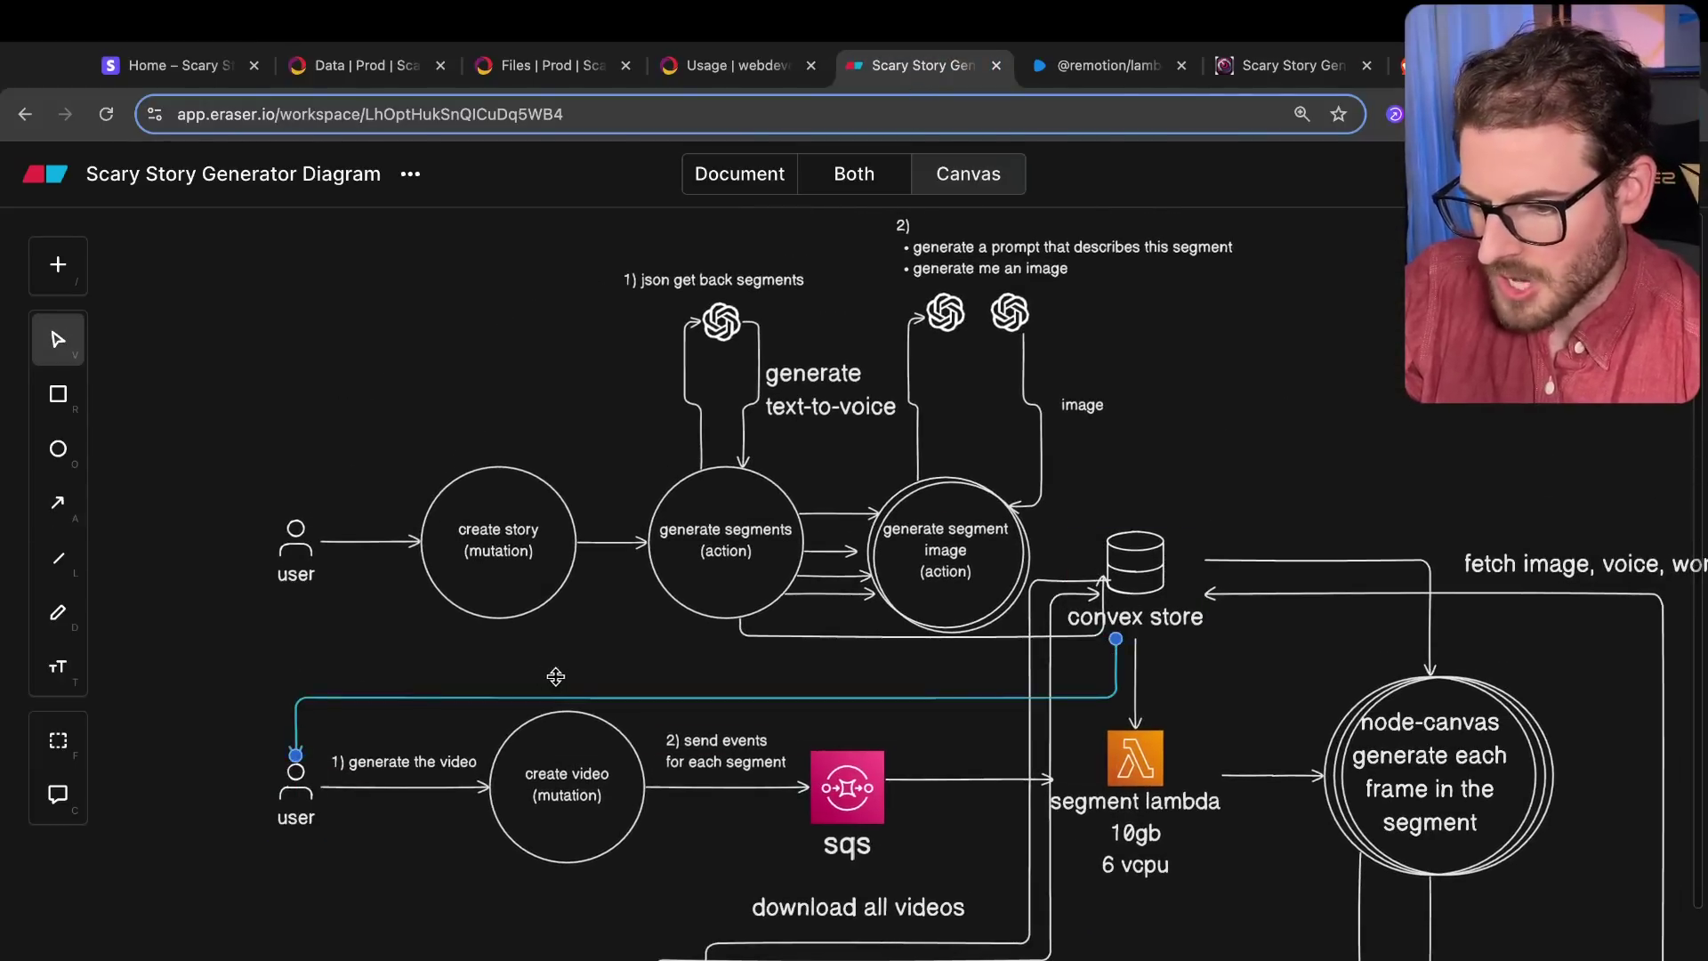
drag(570, 698, 569, 677)
click(281, 646)
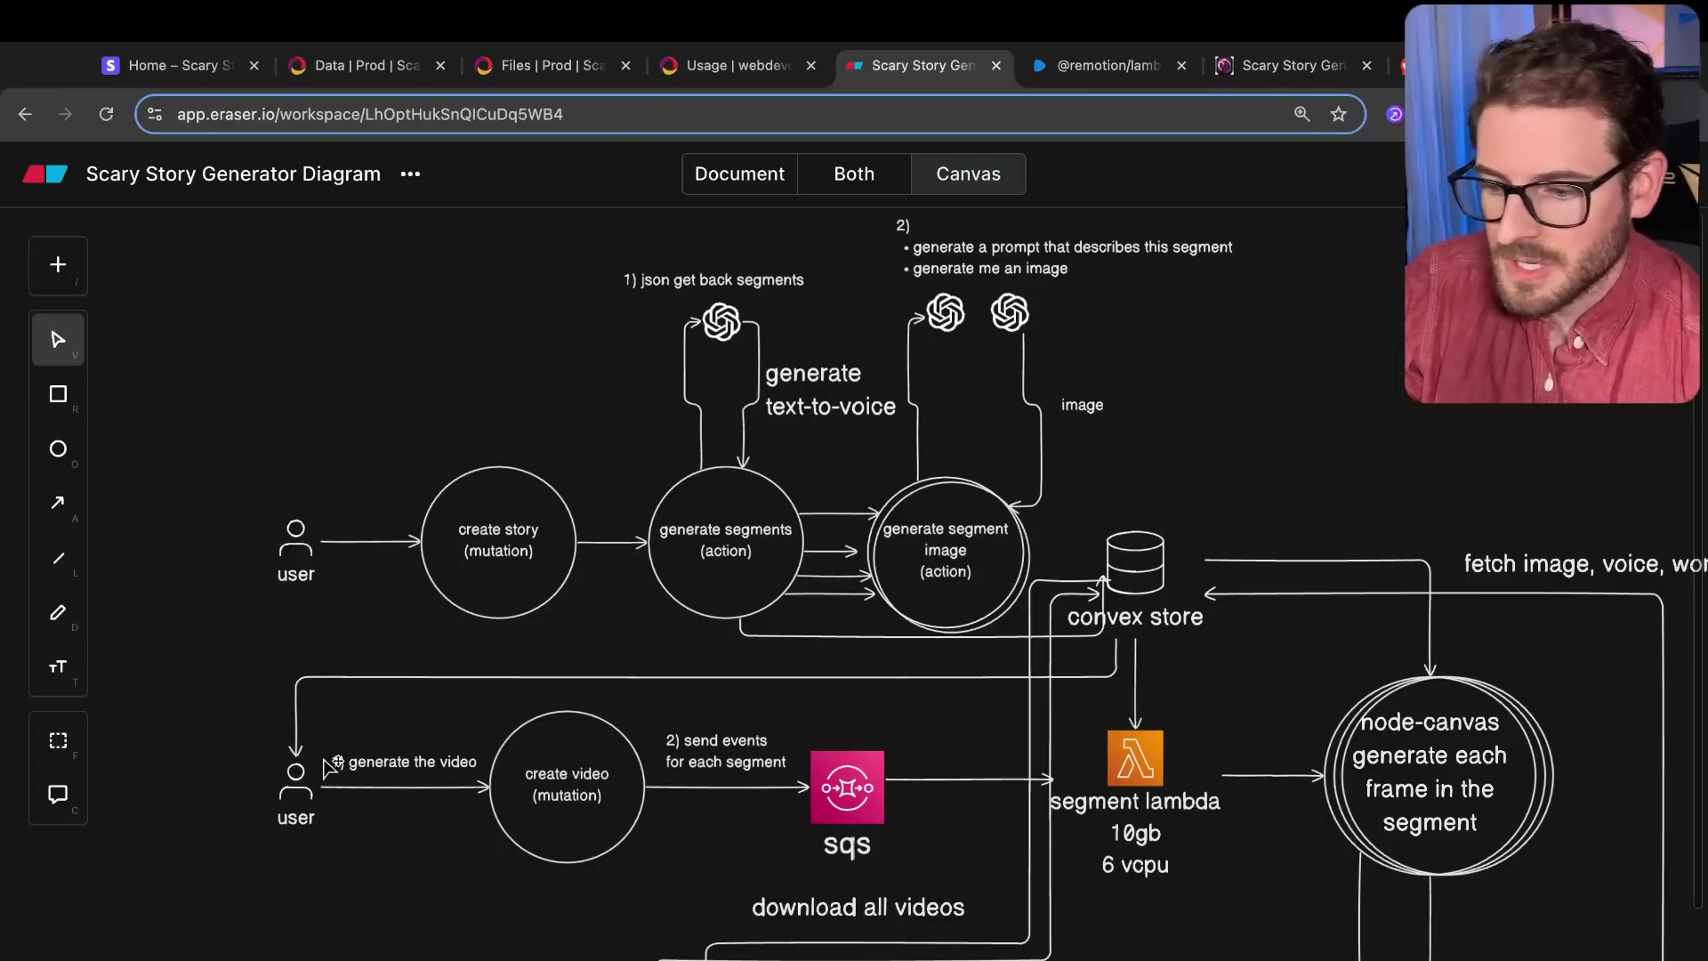
Step: Nudge the user icon that generates the video slightly left, away from the "create video" circle
drag(294, 794, 286, 790)
scroll(283, 790, left, 1)
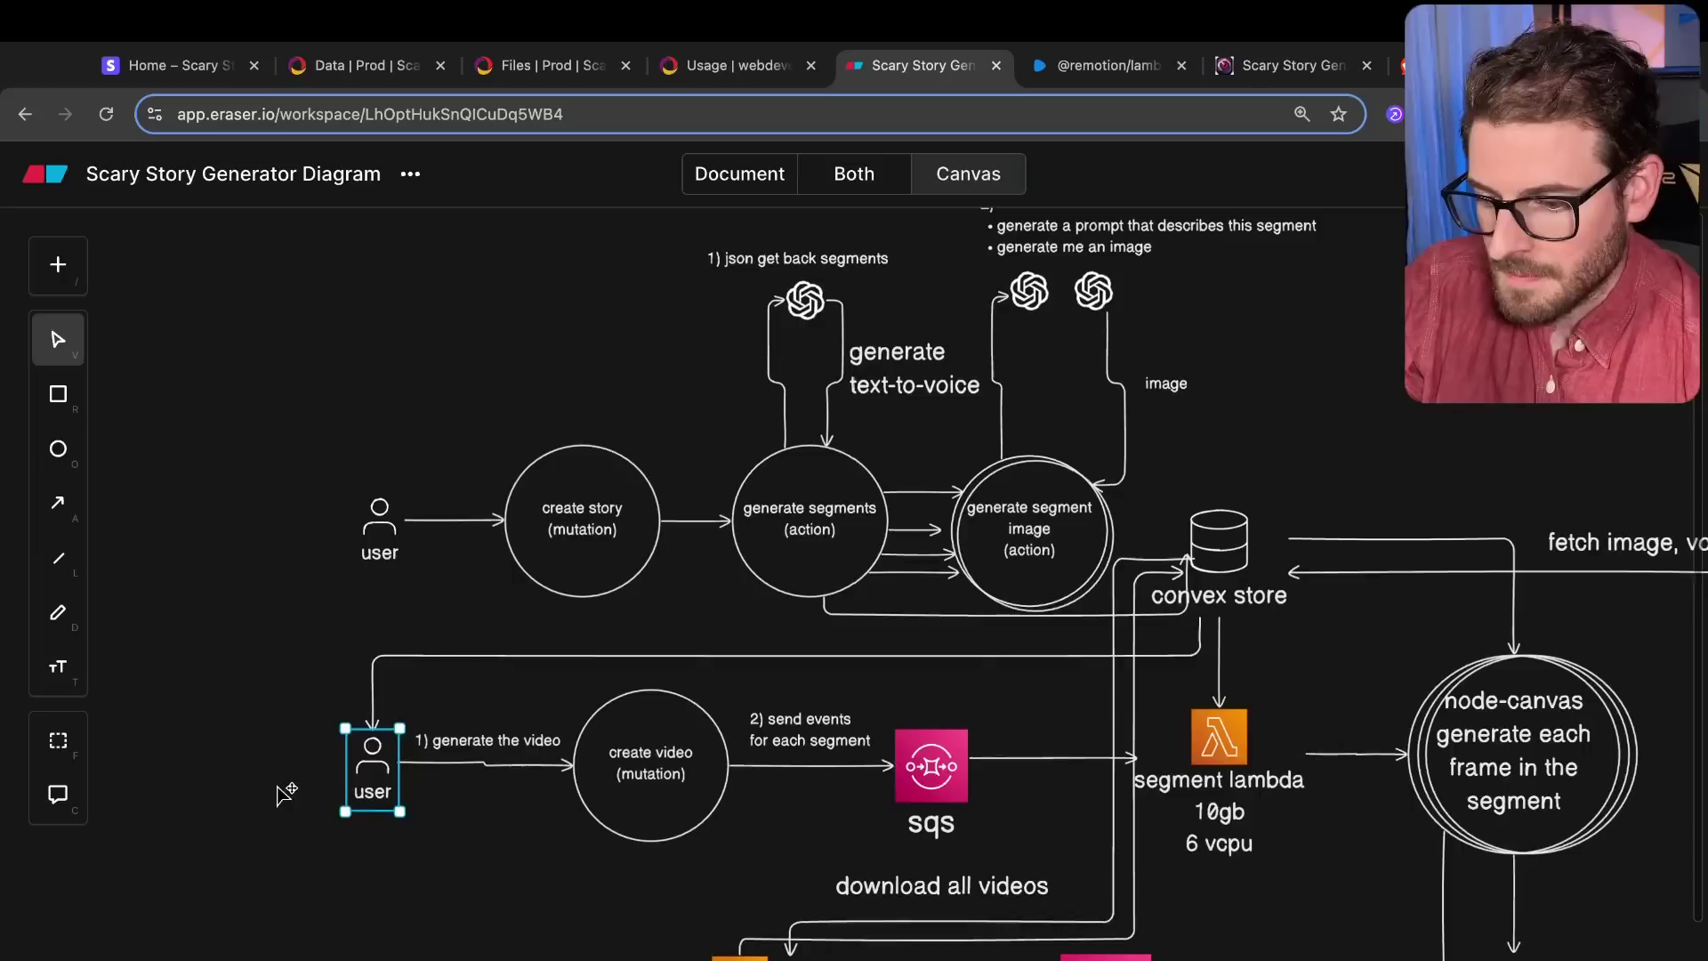
click(283, 790)
click(372, 780)
Step: Review the whole diagram, from story creation through segment rendering to the finalizer lambda and convex store
scroll(458, 814, down, 5)
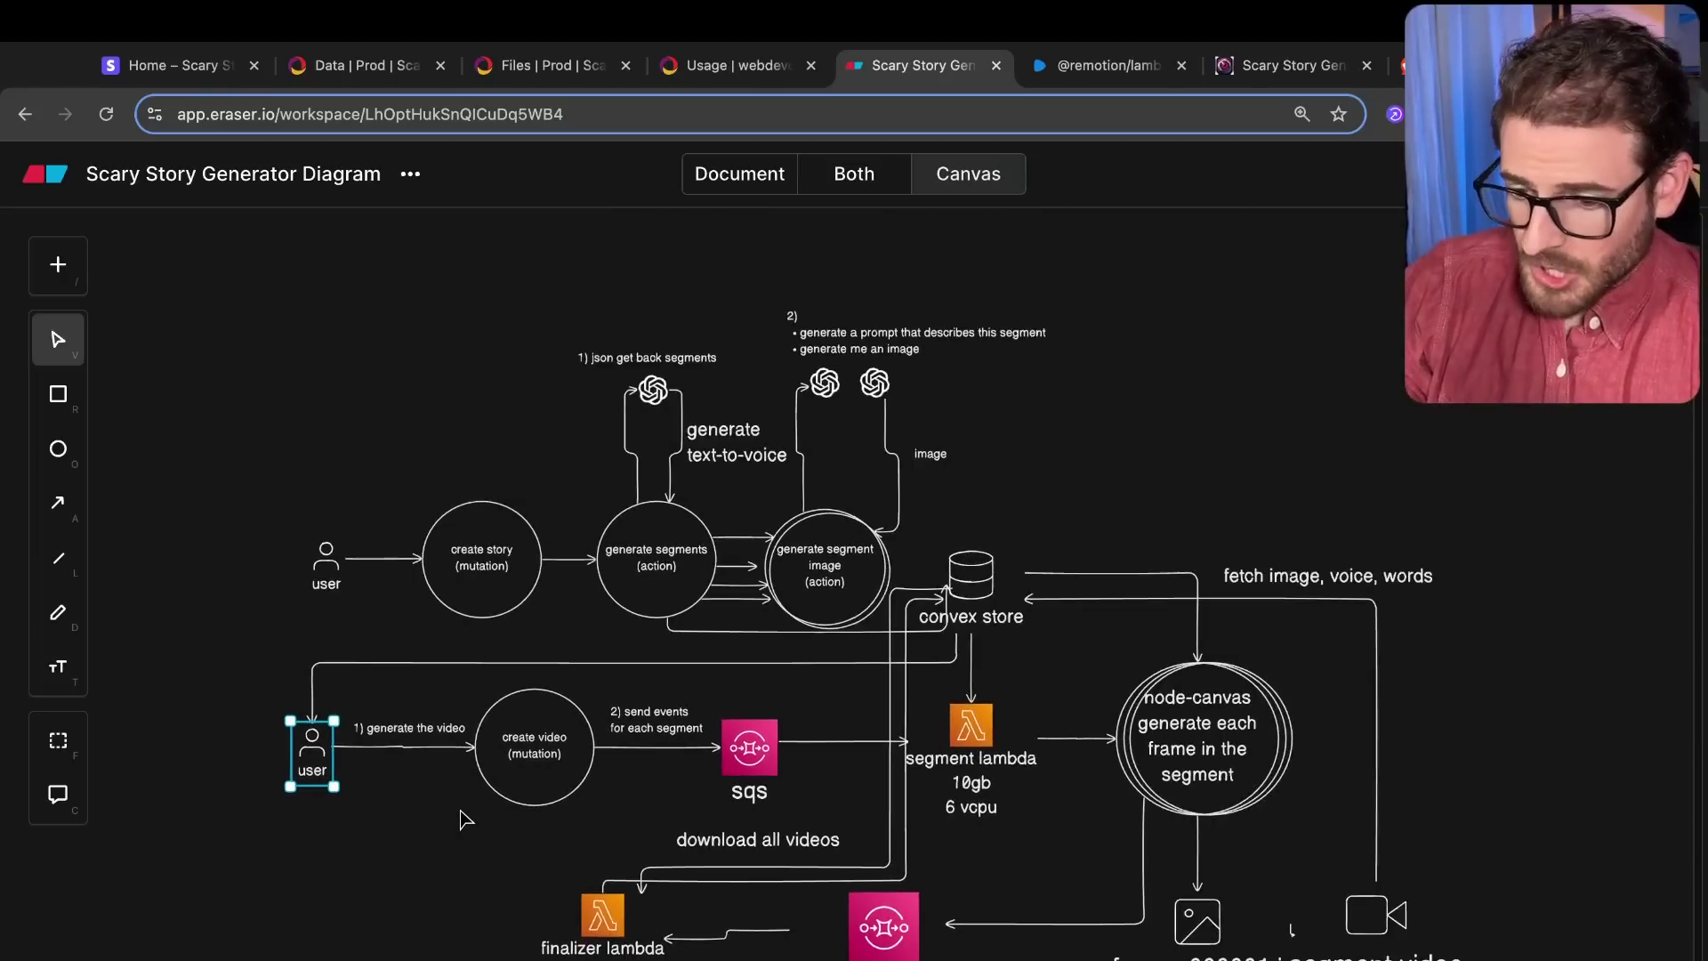
scroll(462, 817, up, 1)
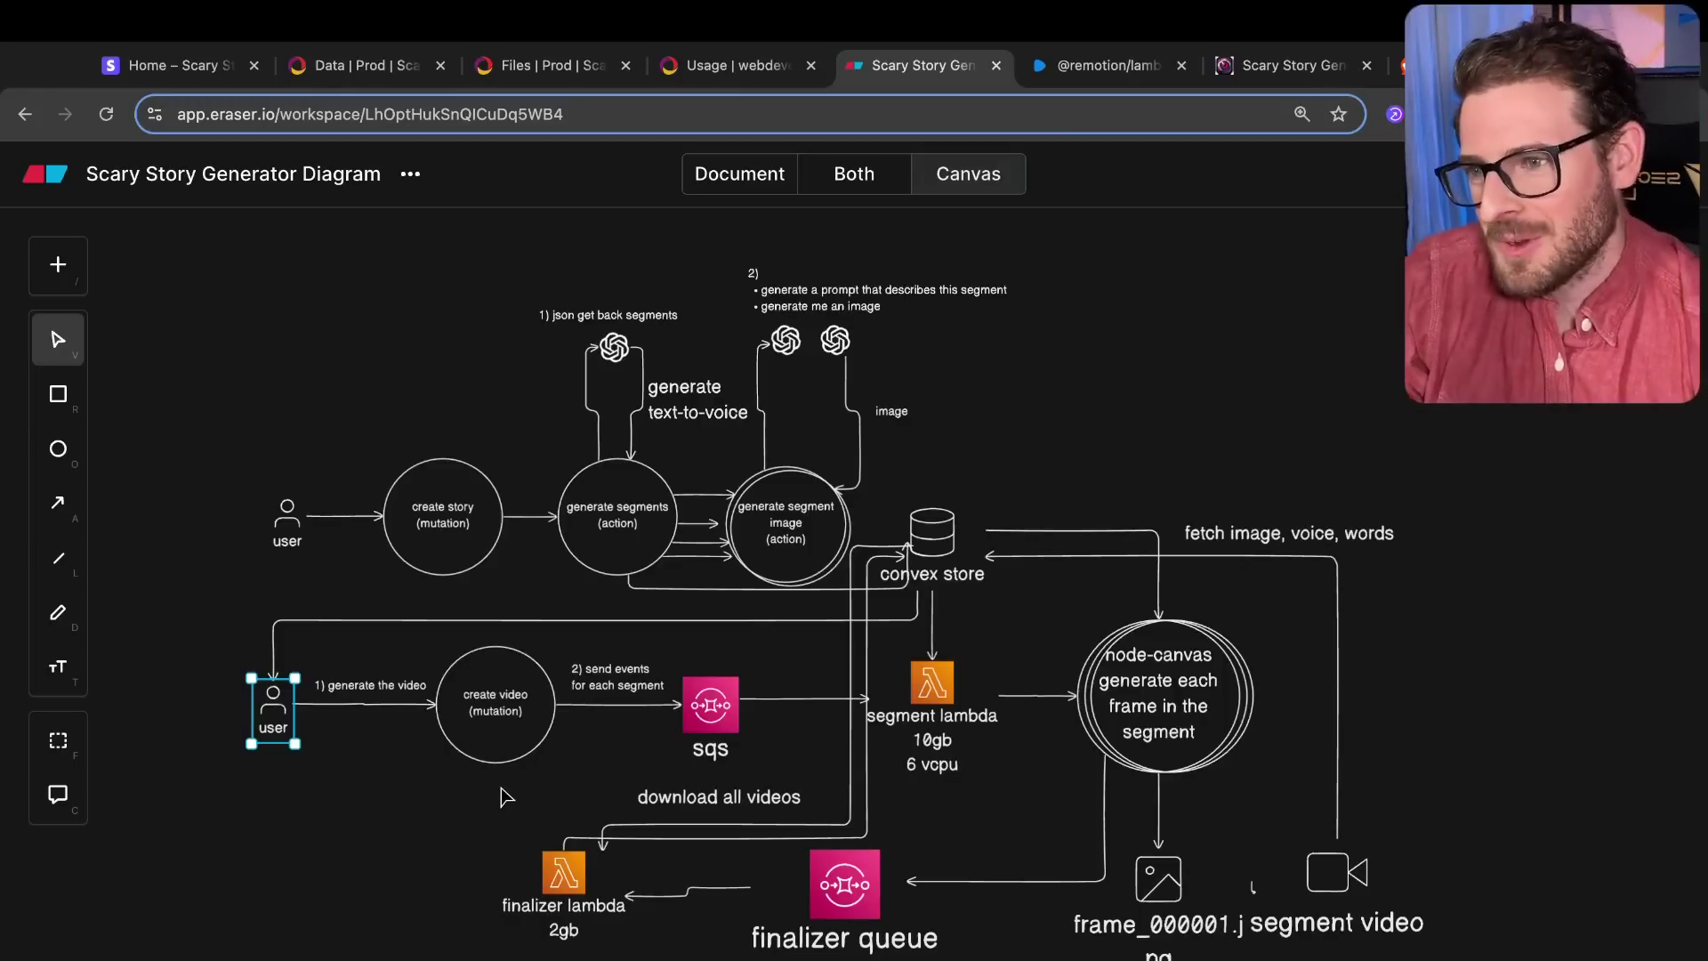
scroll(501, 787, up, 2)
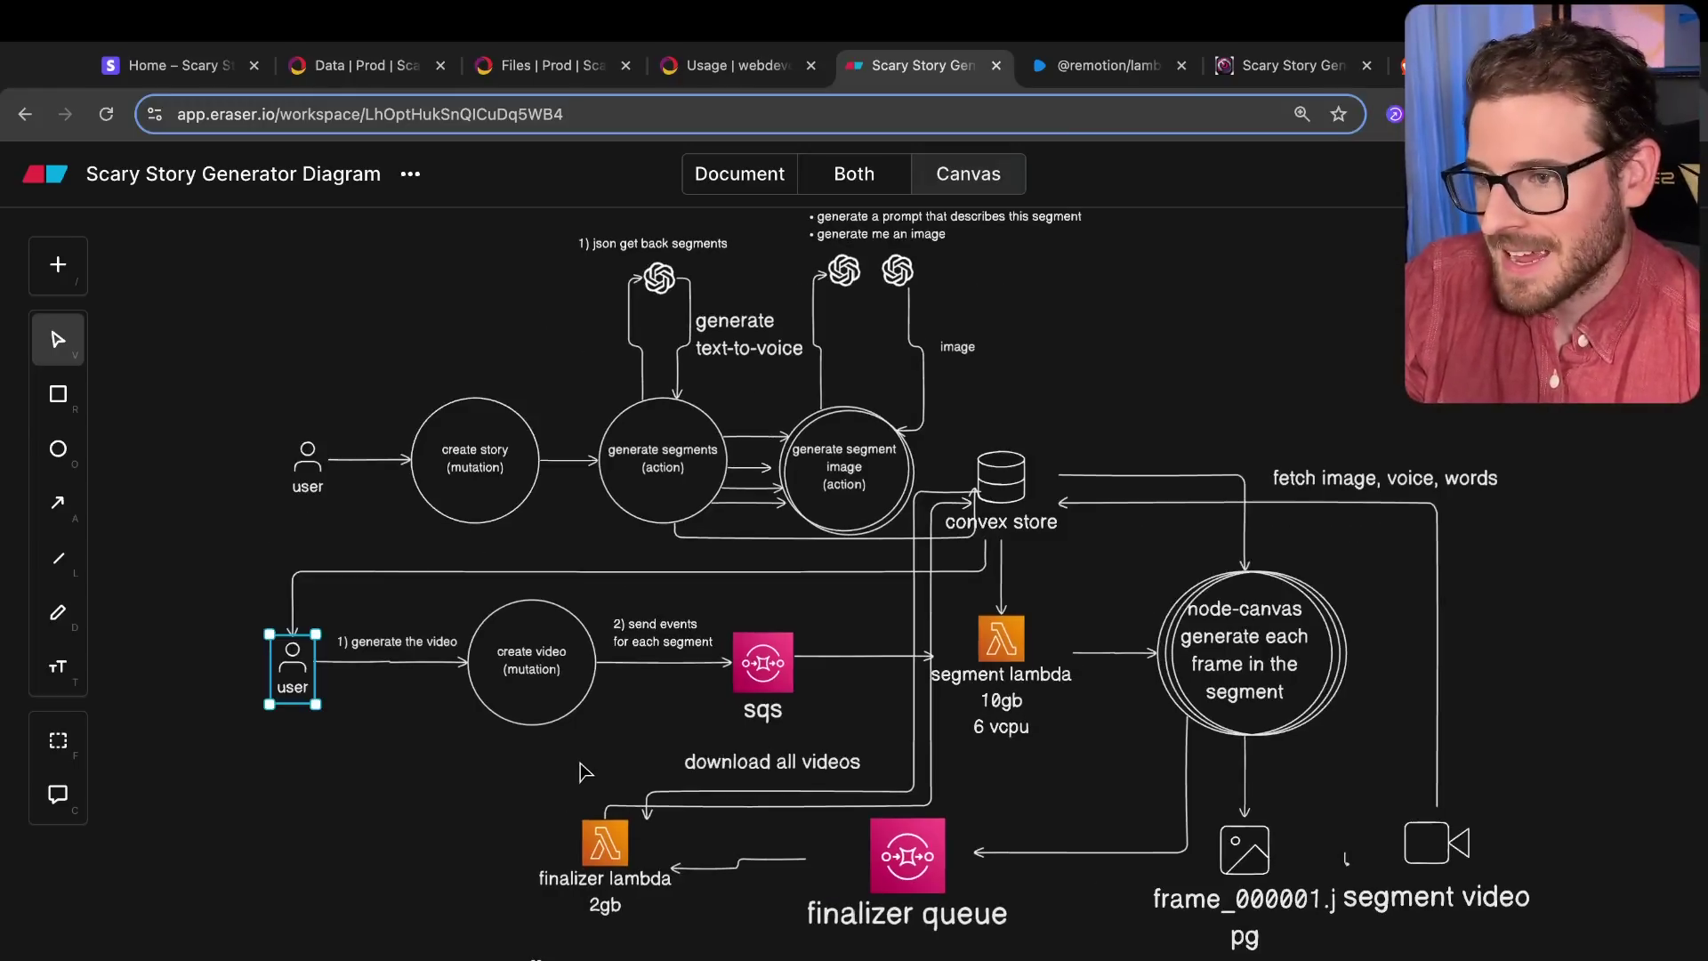
scroll(623, 730, up, 1)
scroll(623, 730, right, 1)
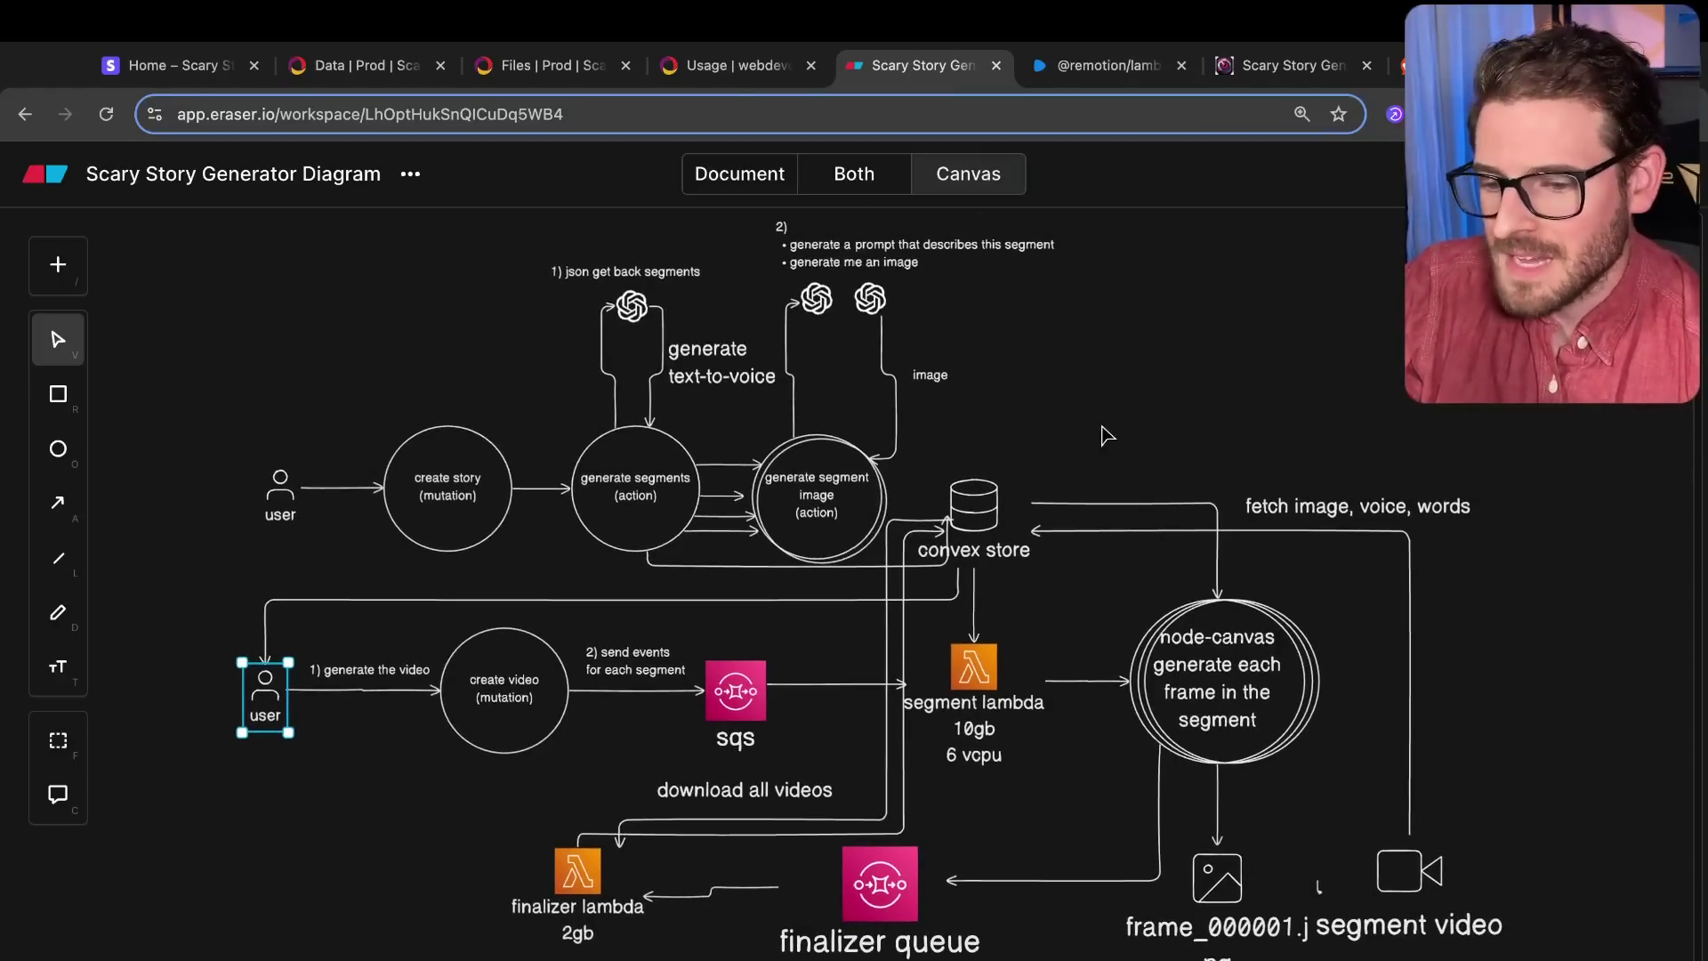
click(1161, 361)
scroll(1161, 361, up, 1)
scroll(1161, 360, right, 1)
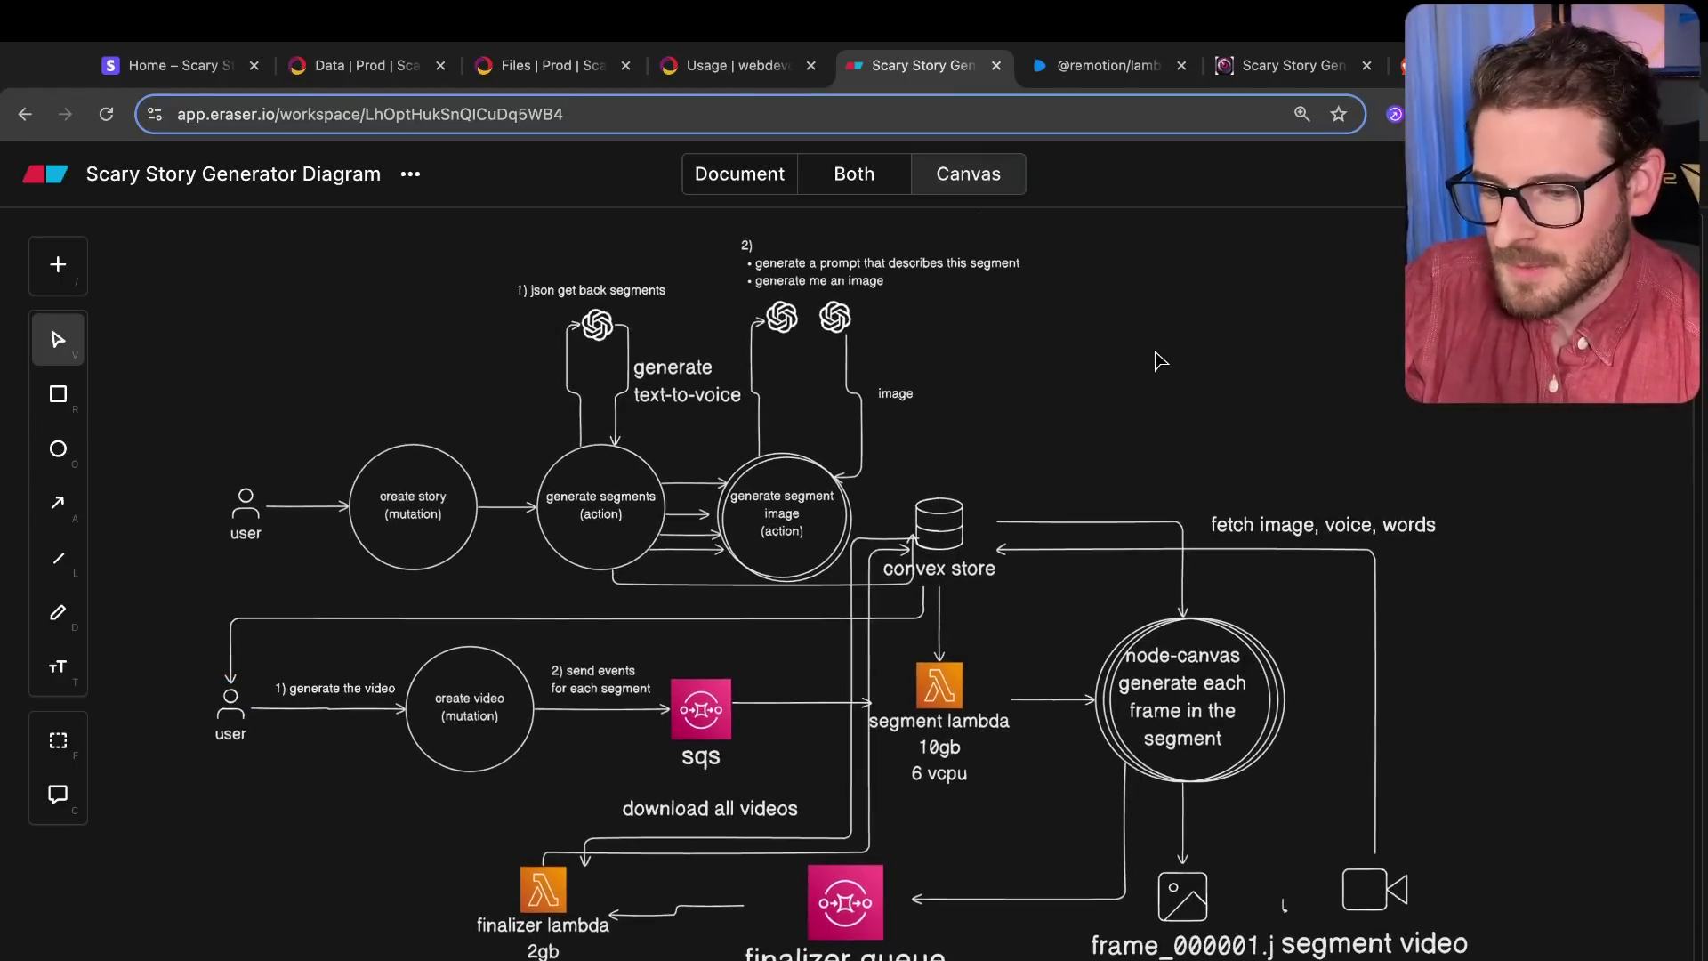
Step: Check the generated videos page and read the Remotion Lambda documentation on when to use it and how it works
click(1294, 65)
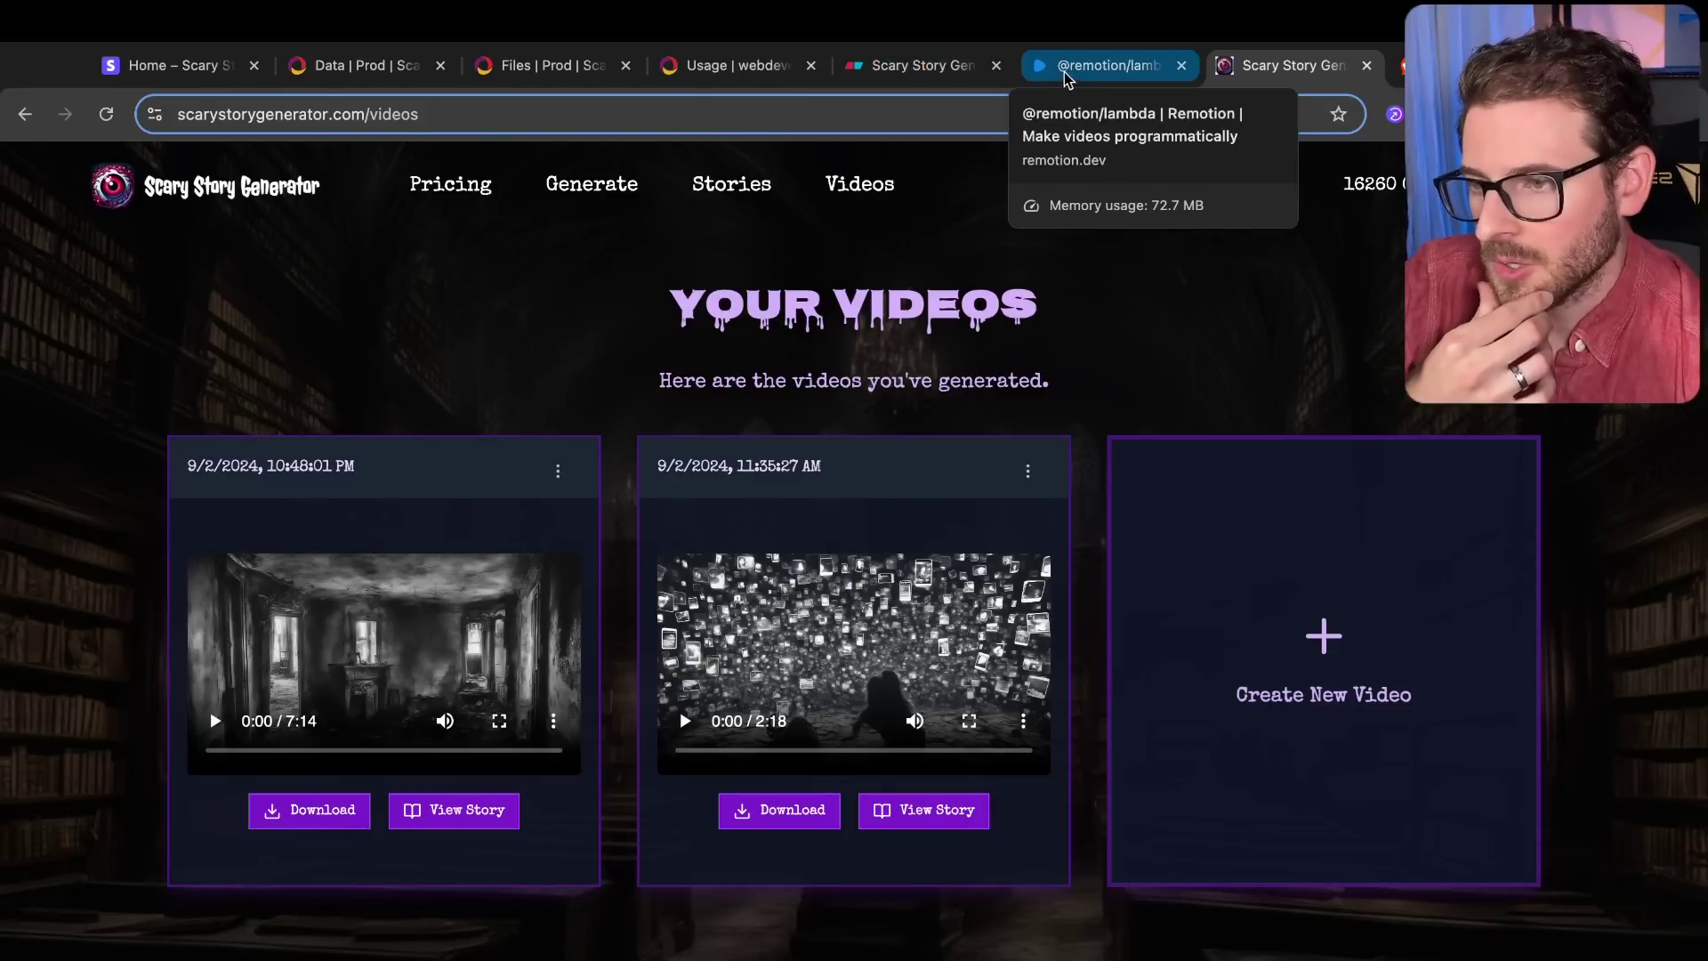
click(1089, 70)
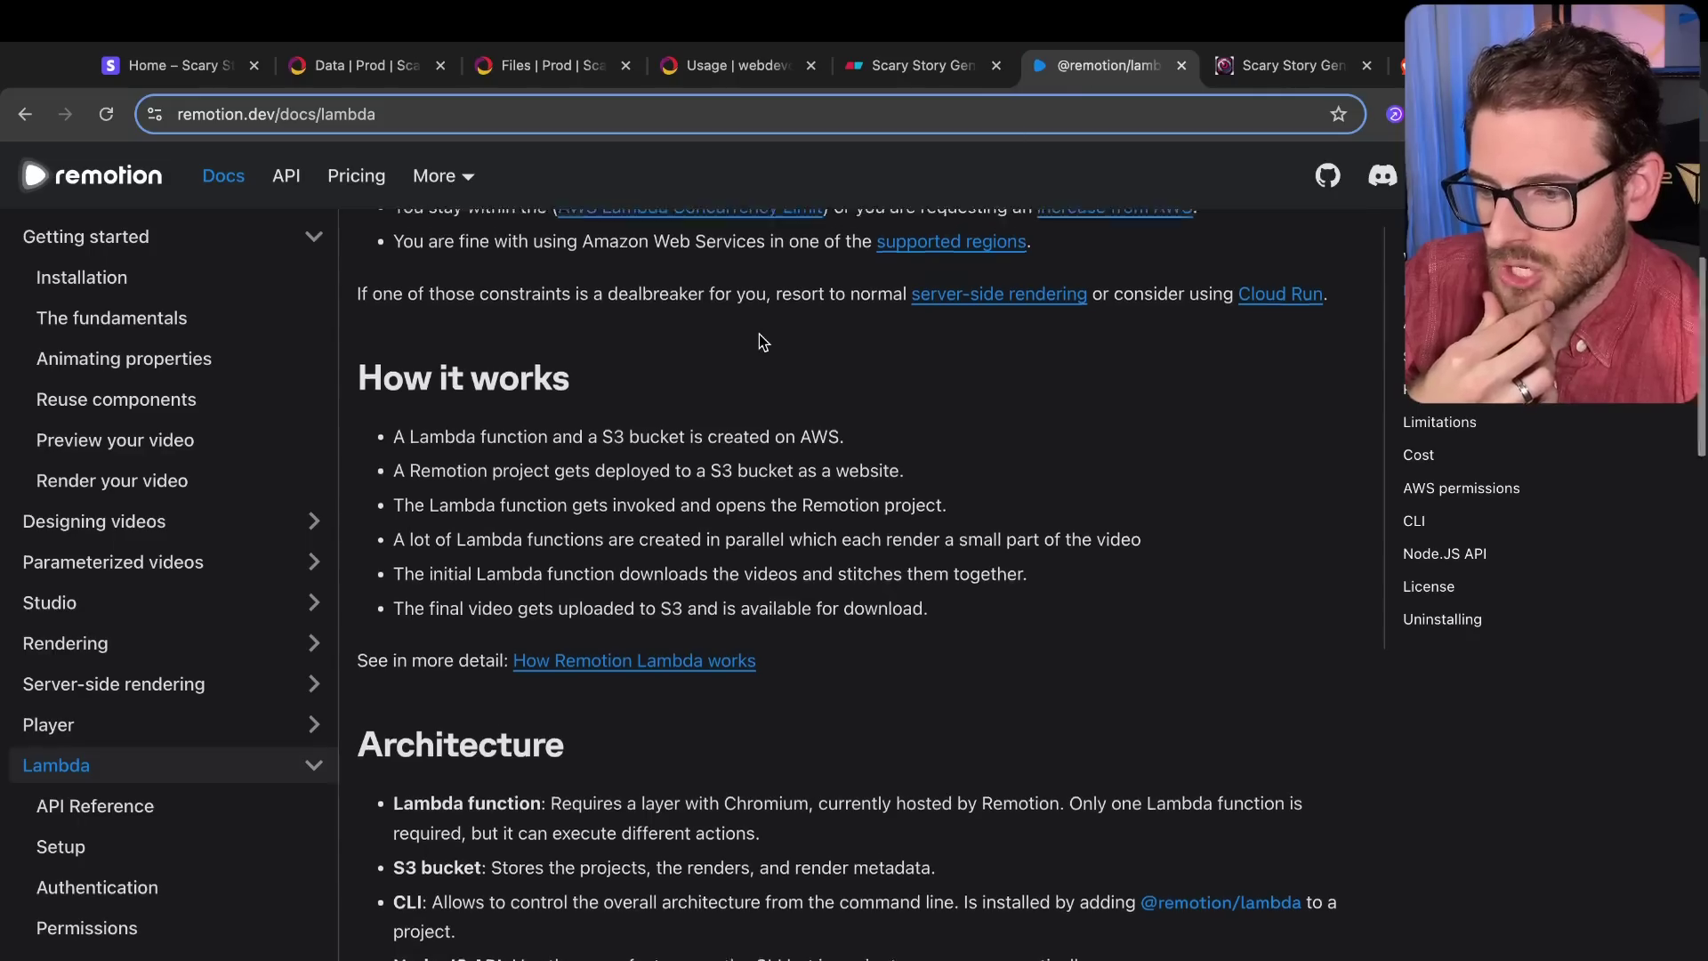
scroll(759, 341, up, 6)
scroll(550, 572, down, 5)
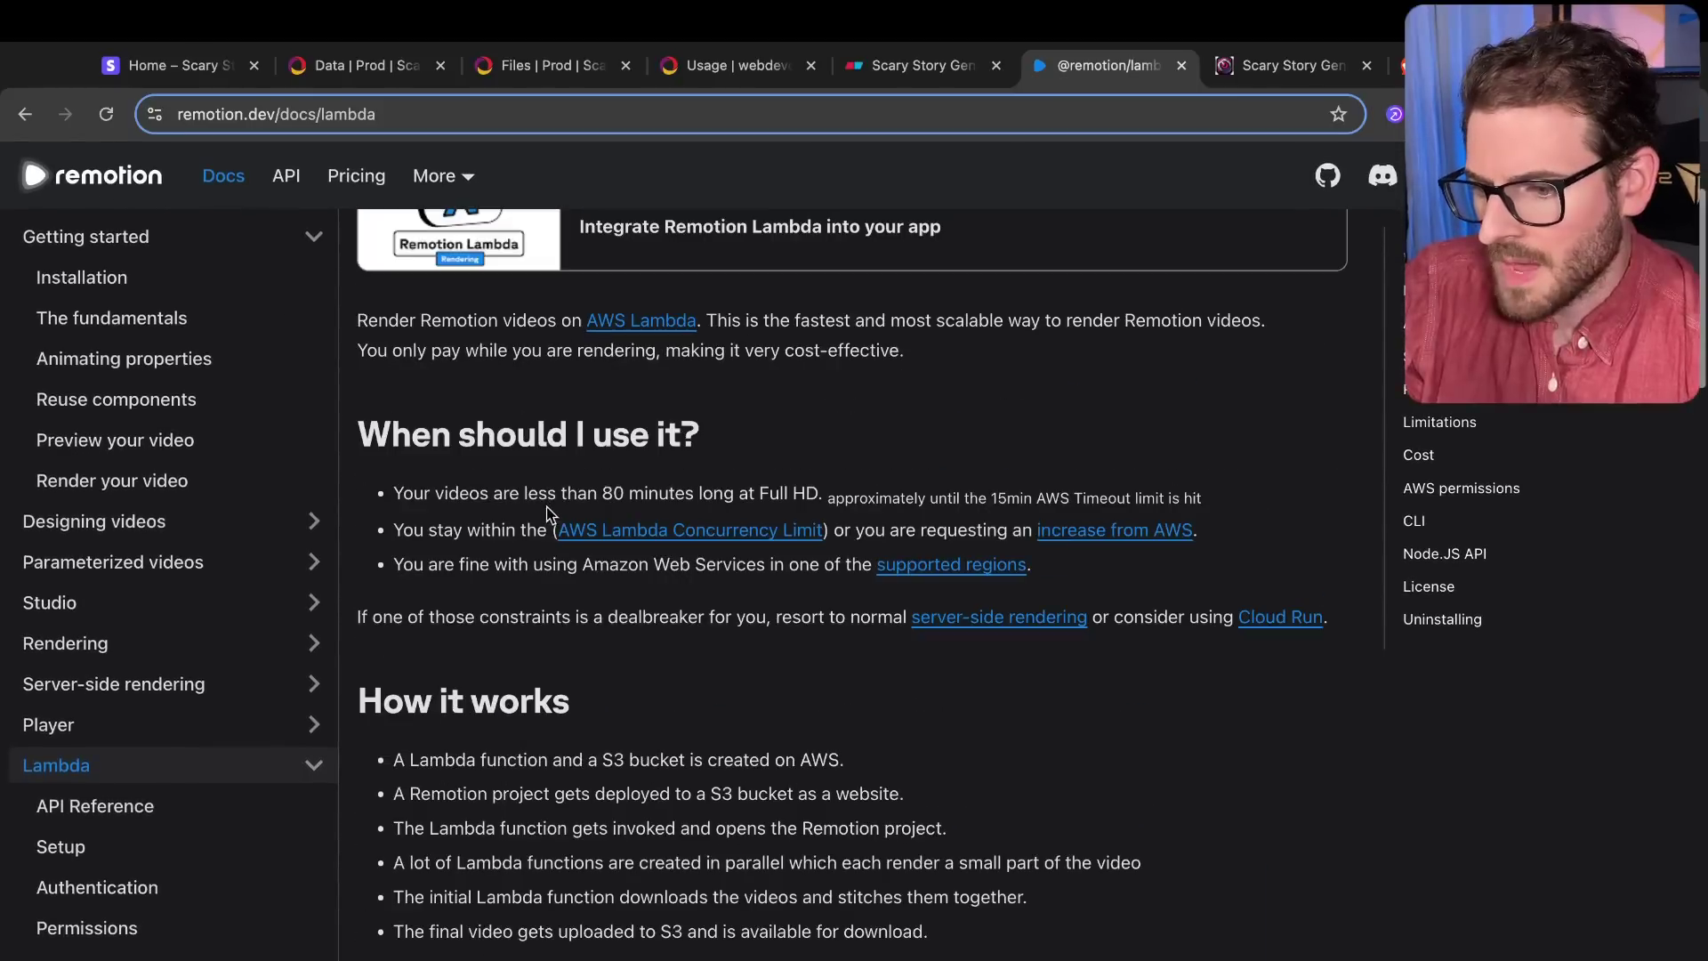
scroll(565, 506, down, 1)
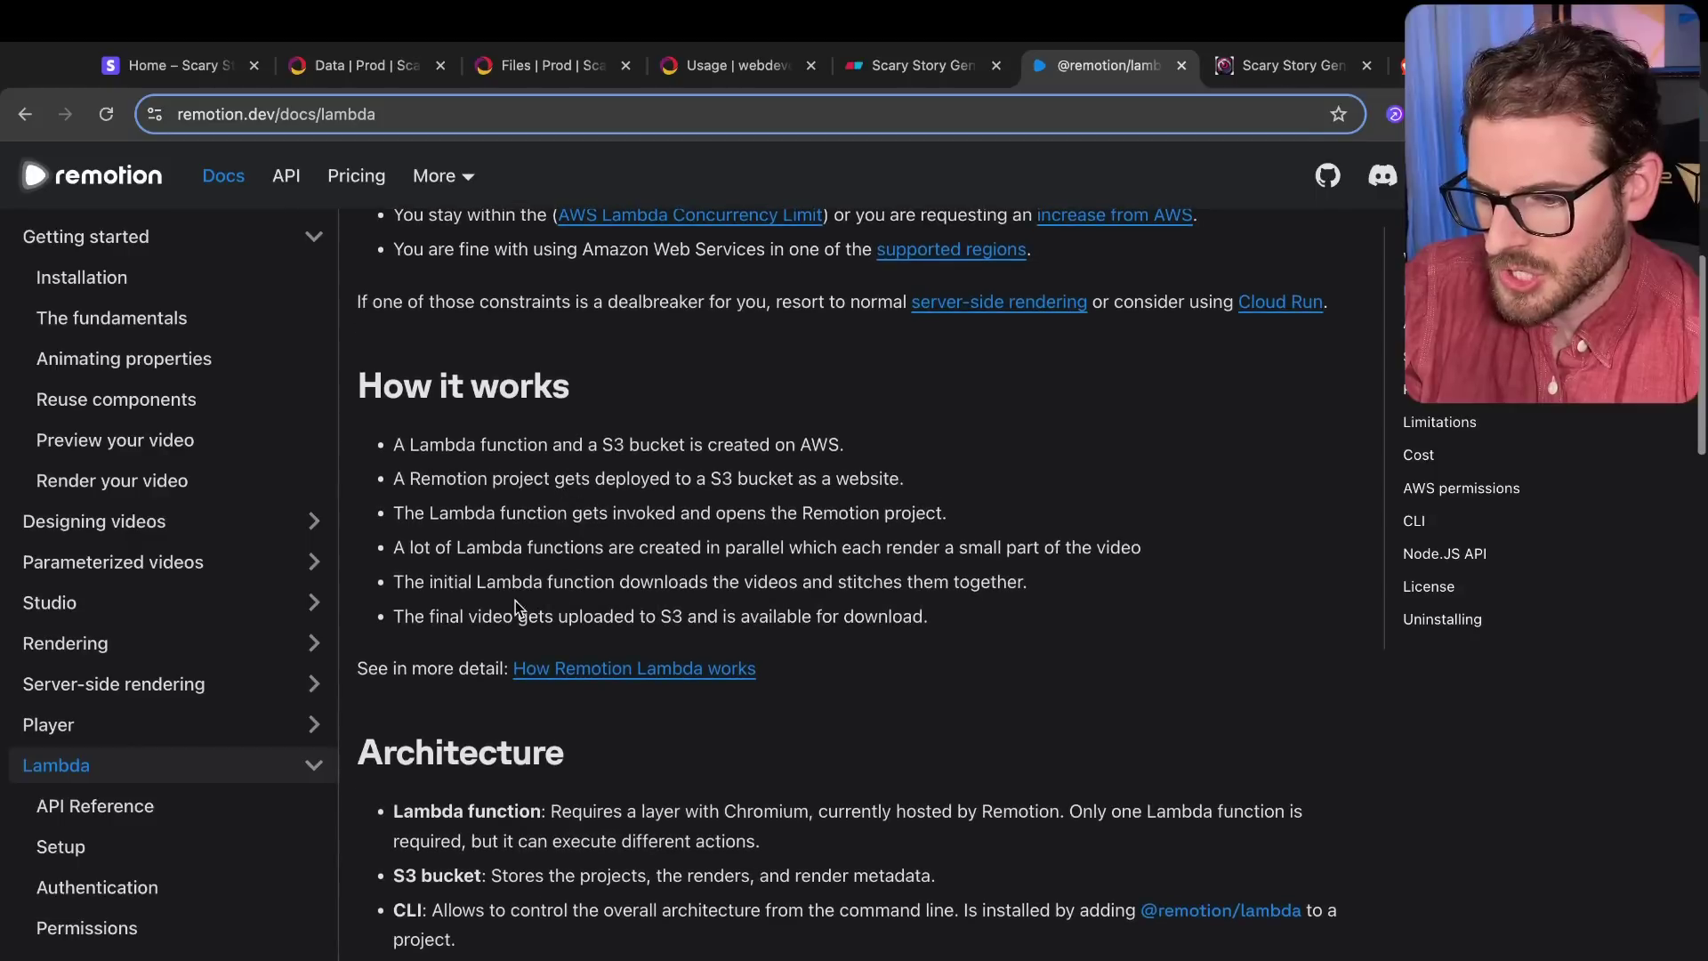
drag(496, 585, 501, 466)
click(501, 467)
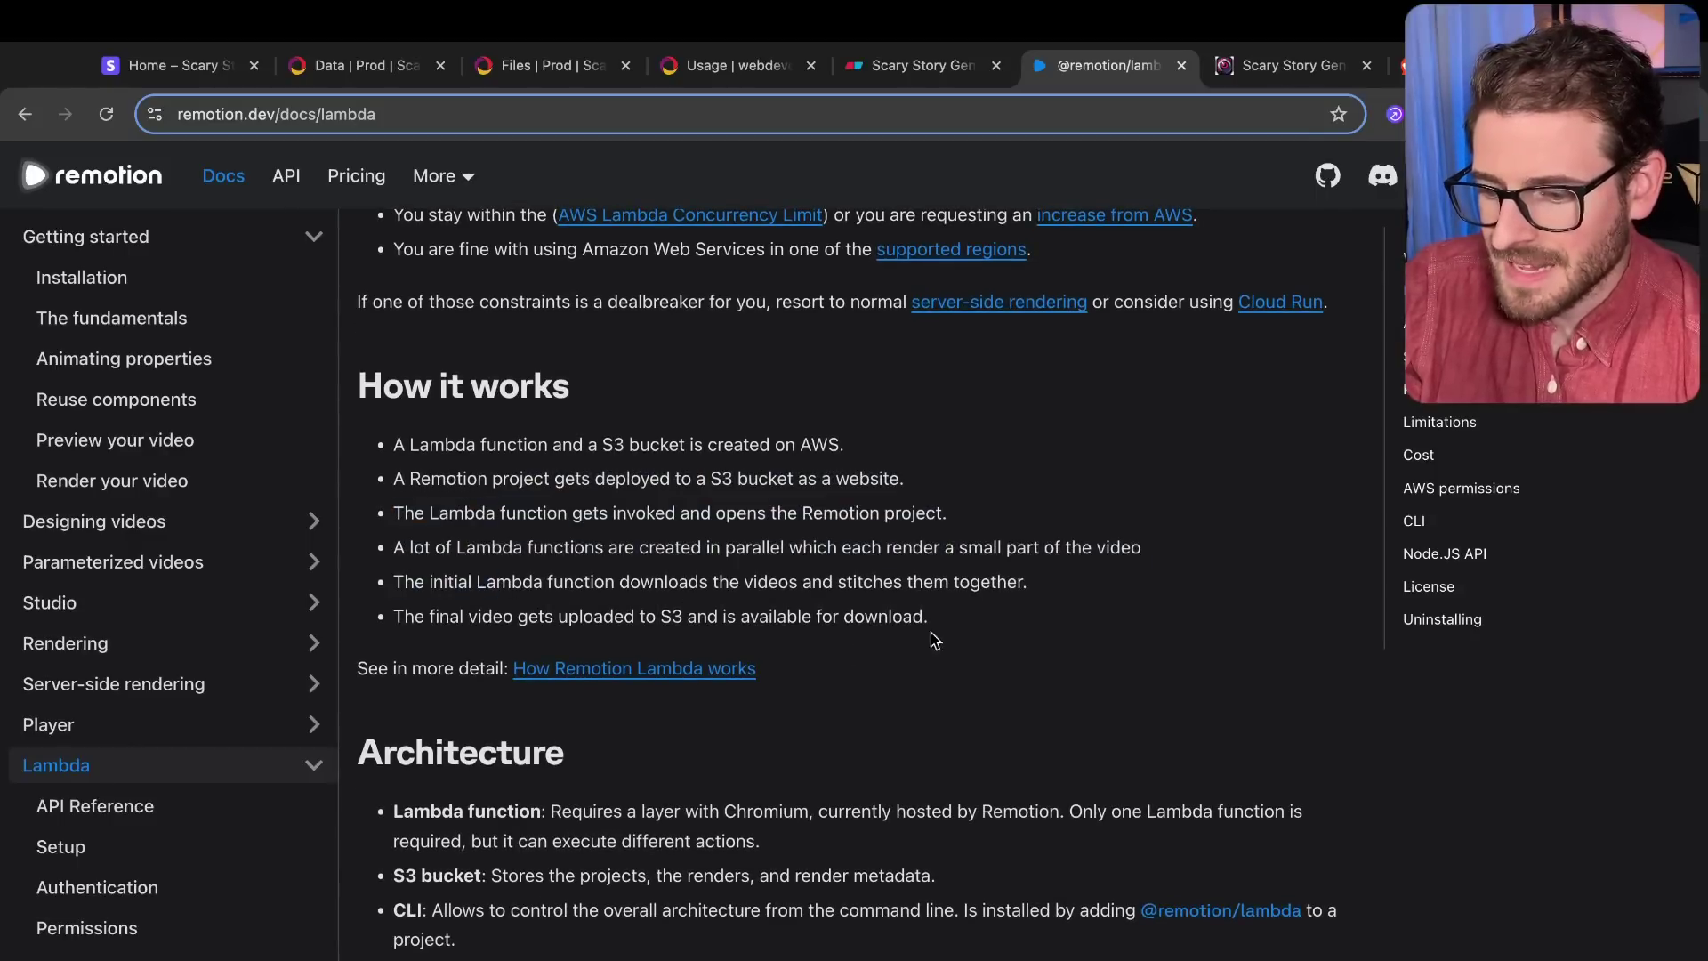
drag(931, 623, 382, 440)
click(532, 463)
scroll(532, 463, down, 2)
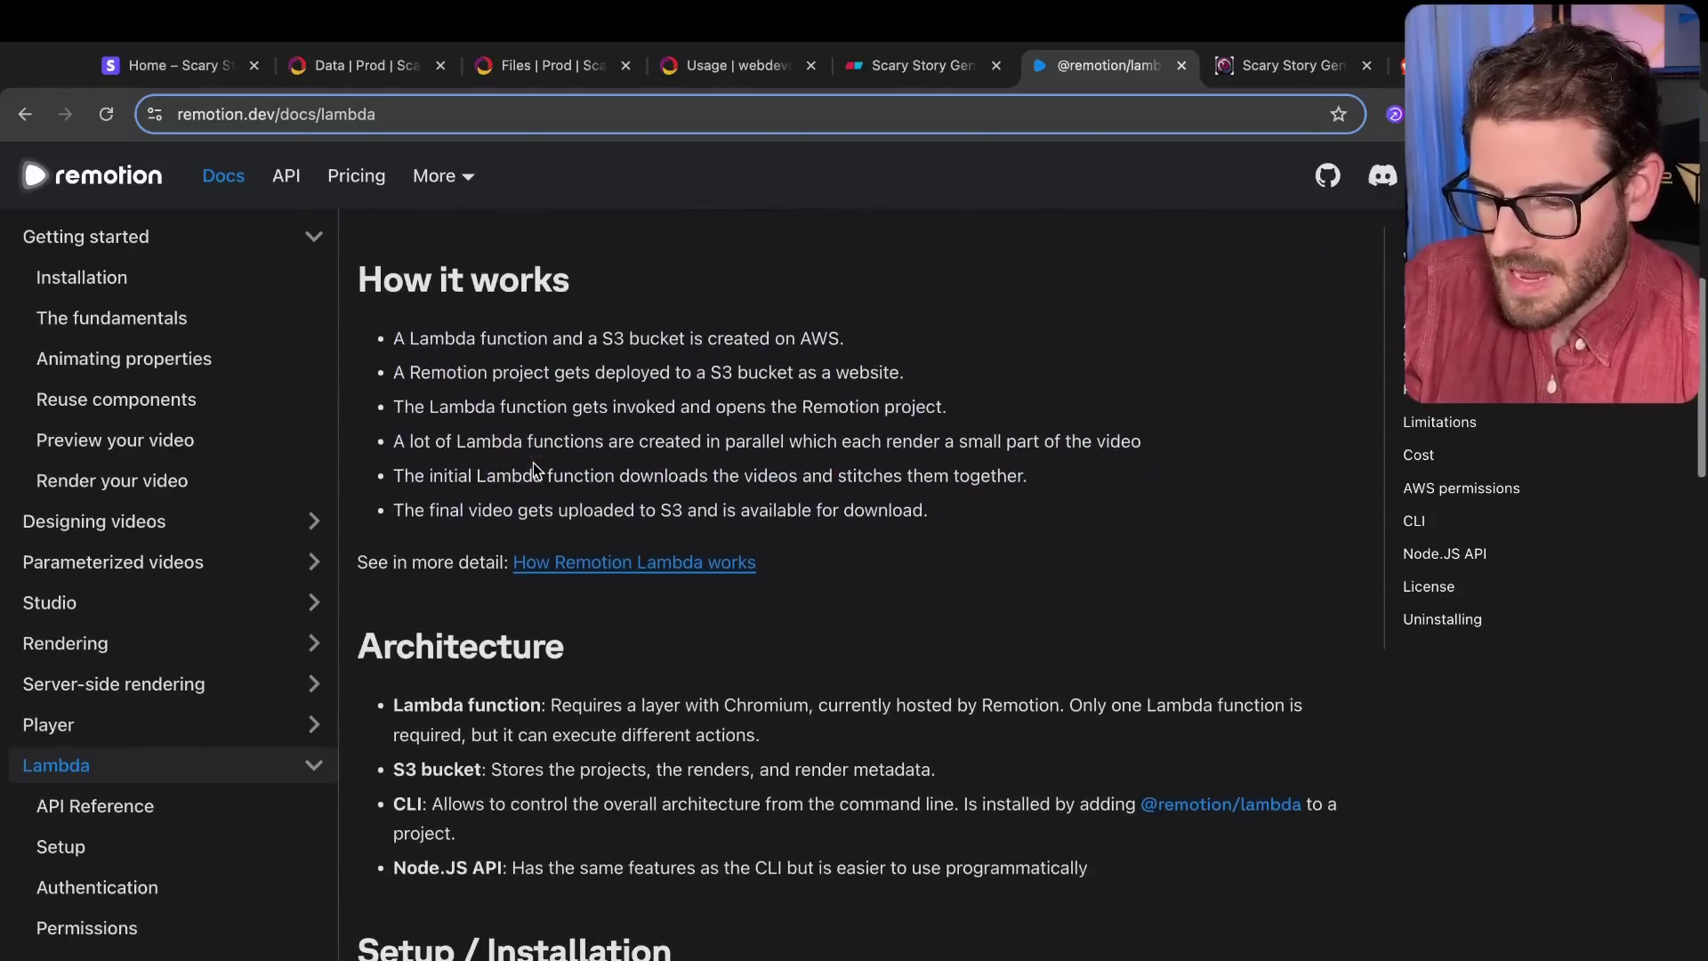
scroll(536, 470, up, 3)
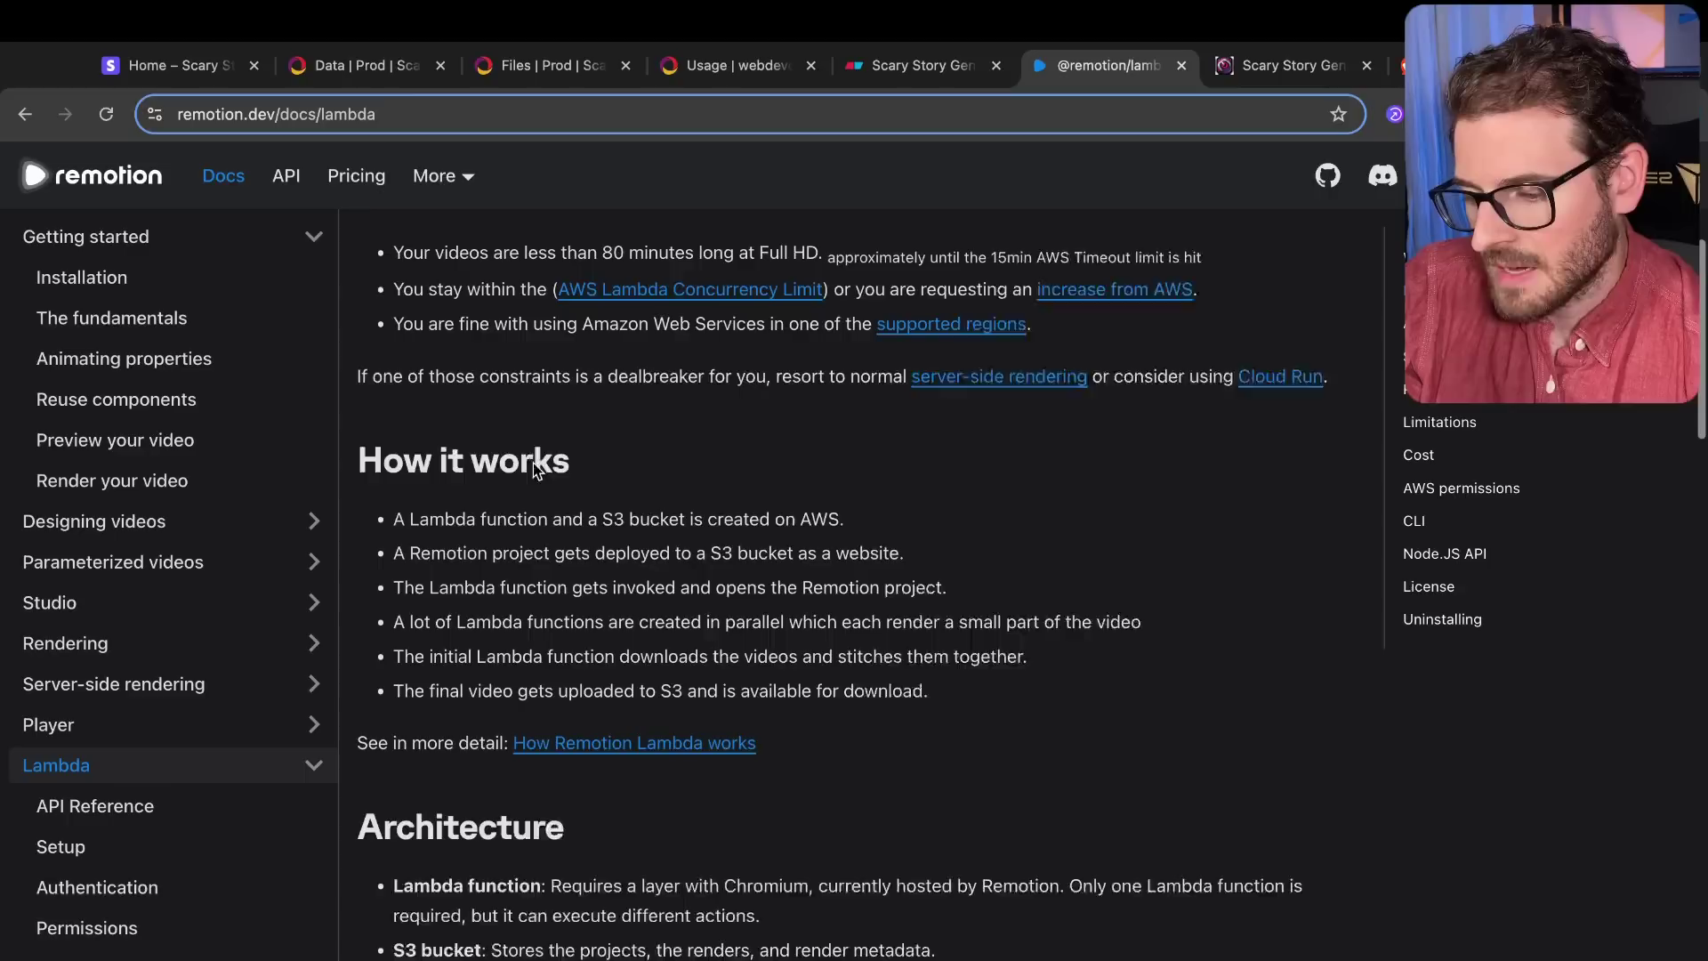
scroll(541, 574, up, 4)
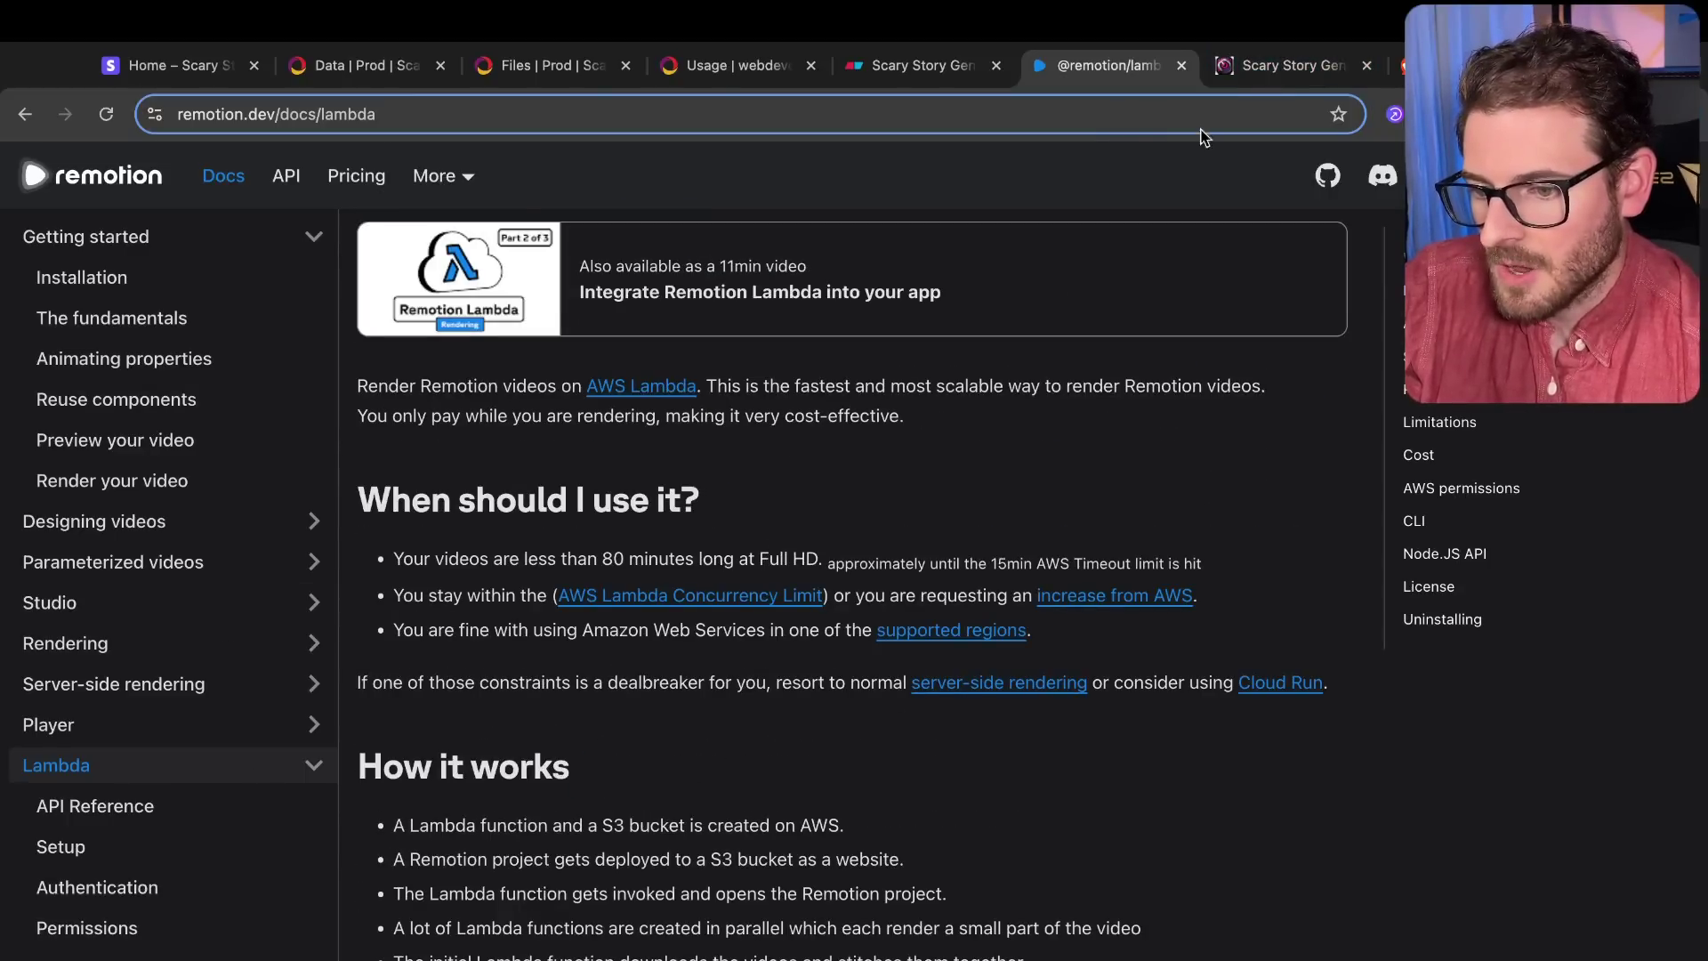
Step: Look over the Revideo home page and compare it with the Remotion Lambda documentation
click(1290, 65)
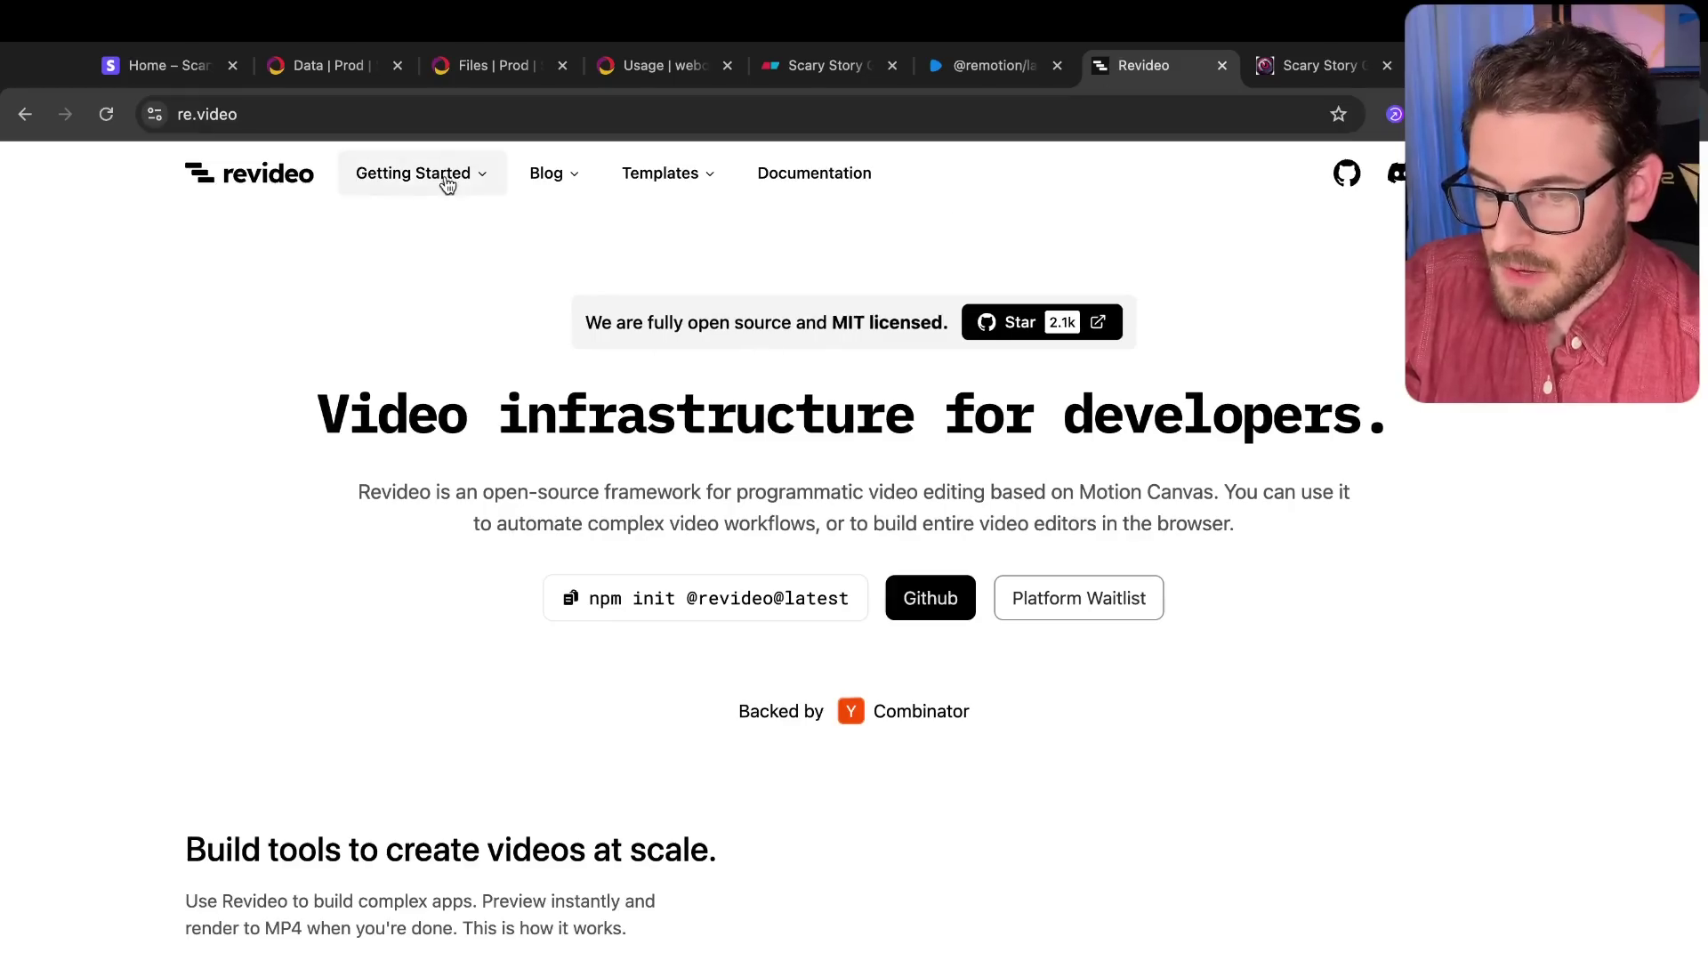
scroll(910, 548, down, 10)
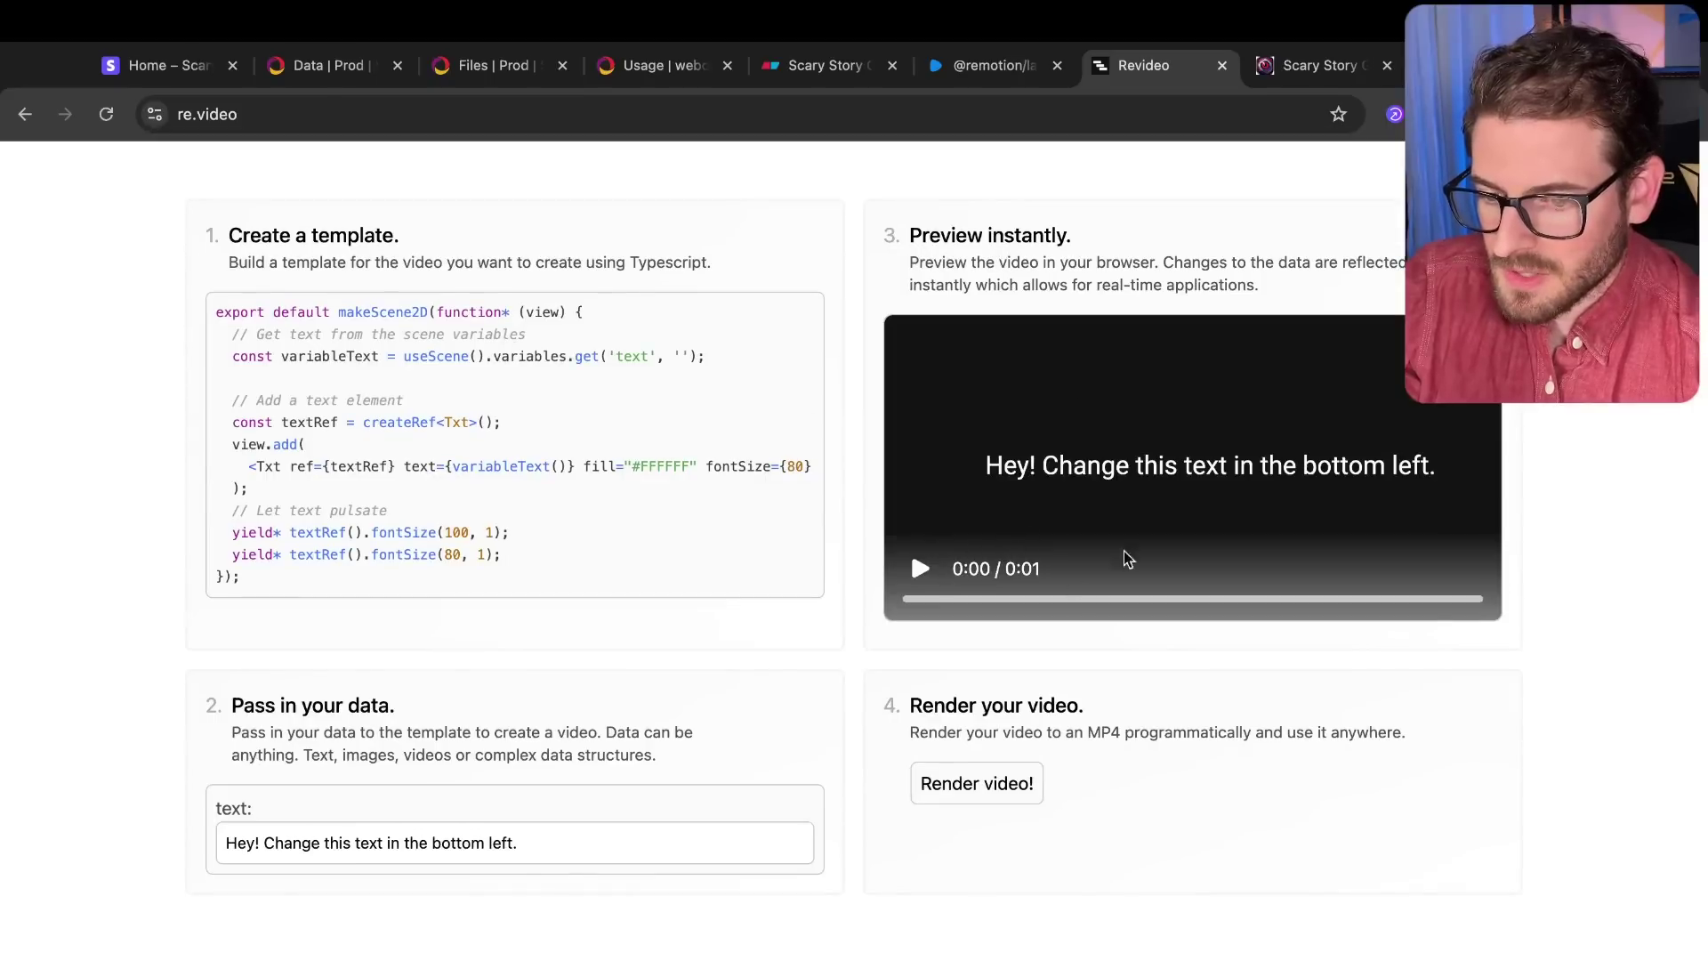
scroll(996, 207, up, 2)
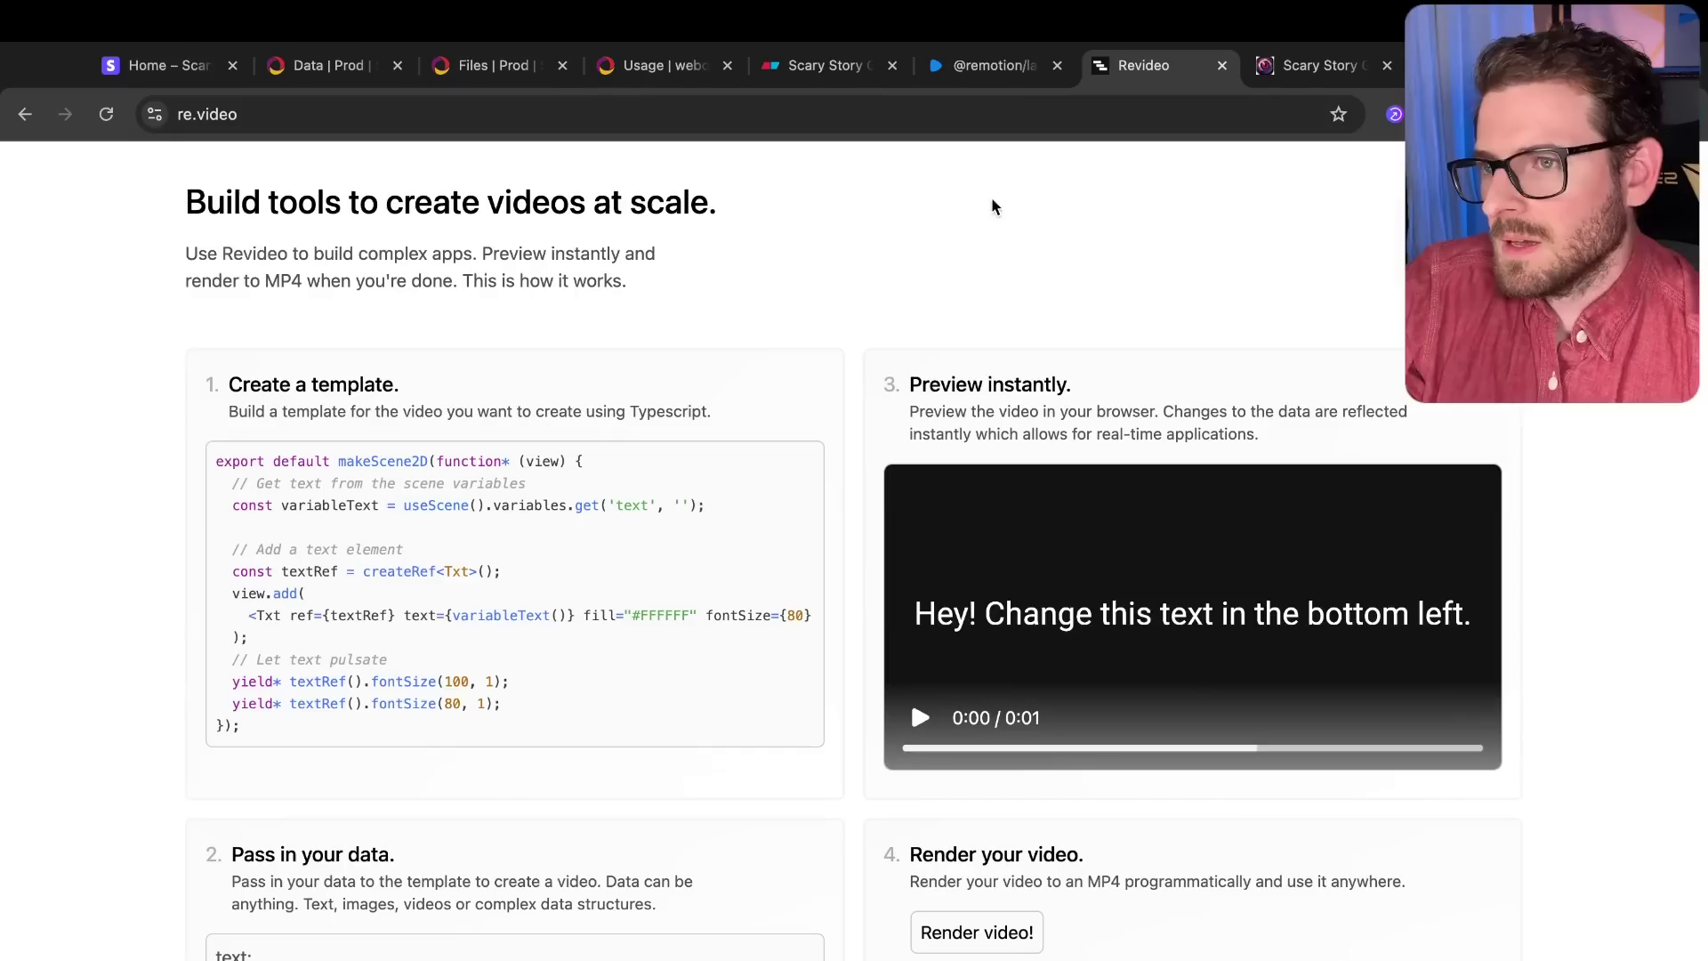
click(998, 74)
click(1105, 75)
click(989, 76)
click(1099, 76)
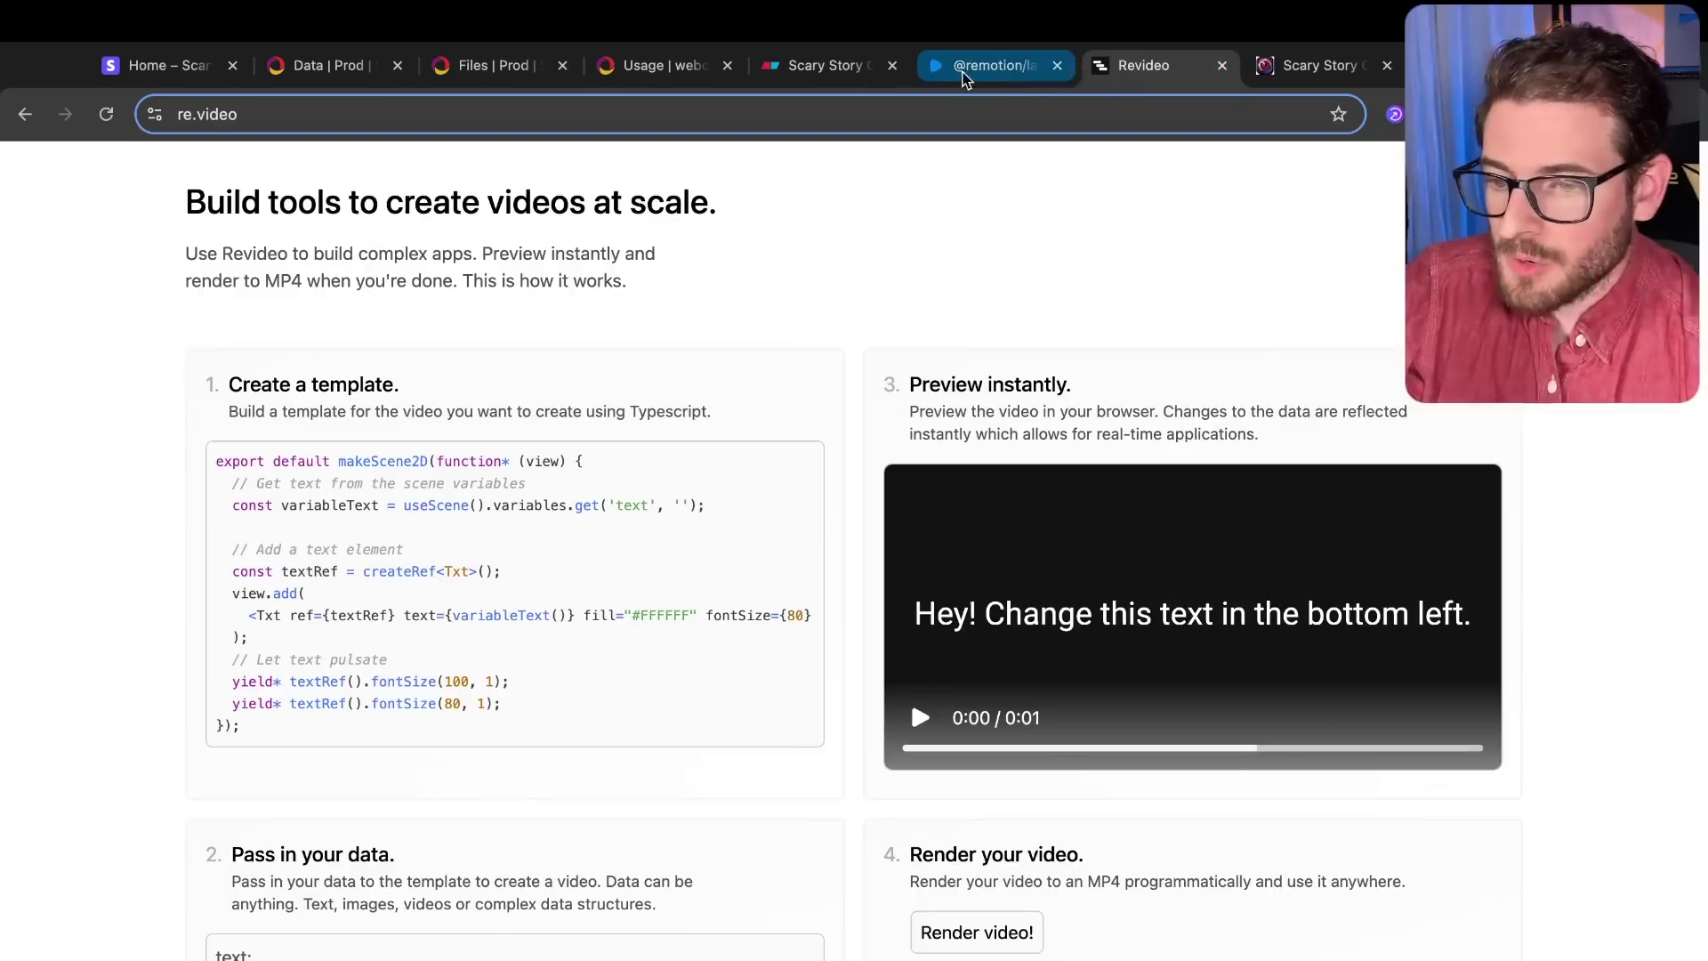
click(965, 79)
scroll(782, 305, up, 3)
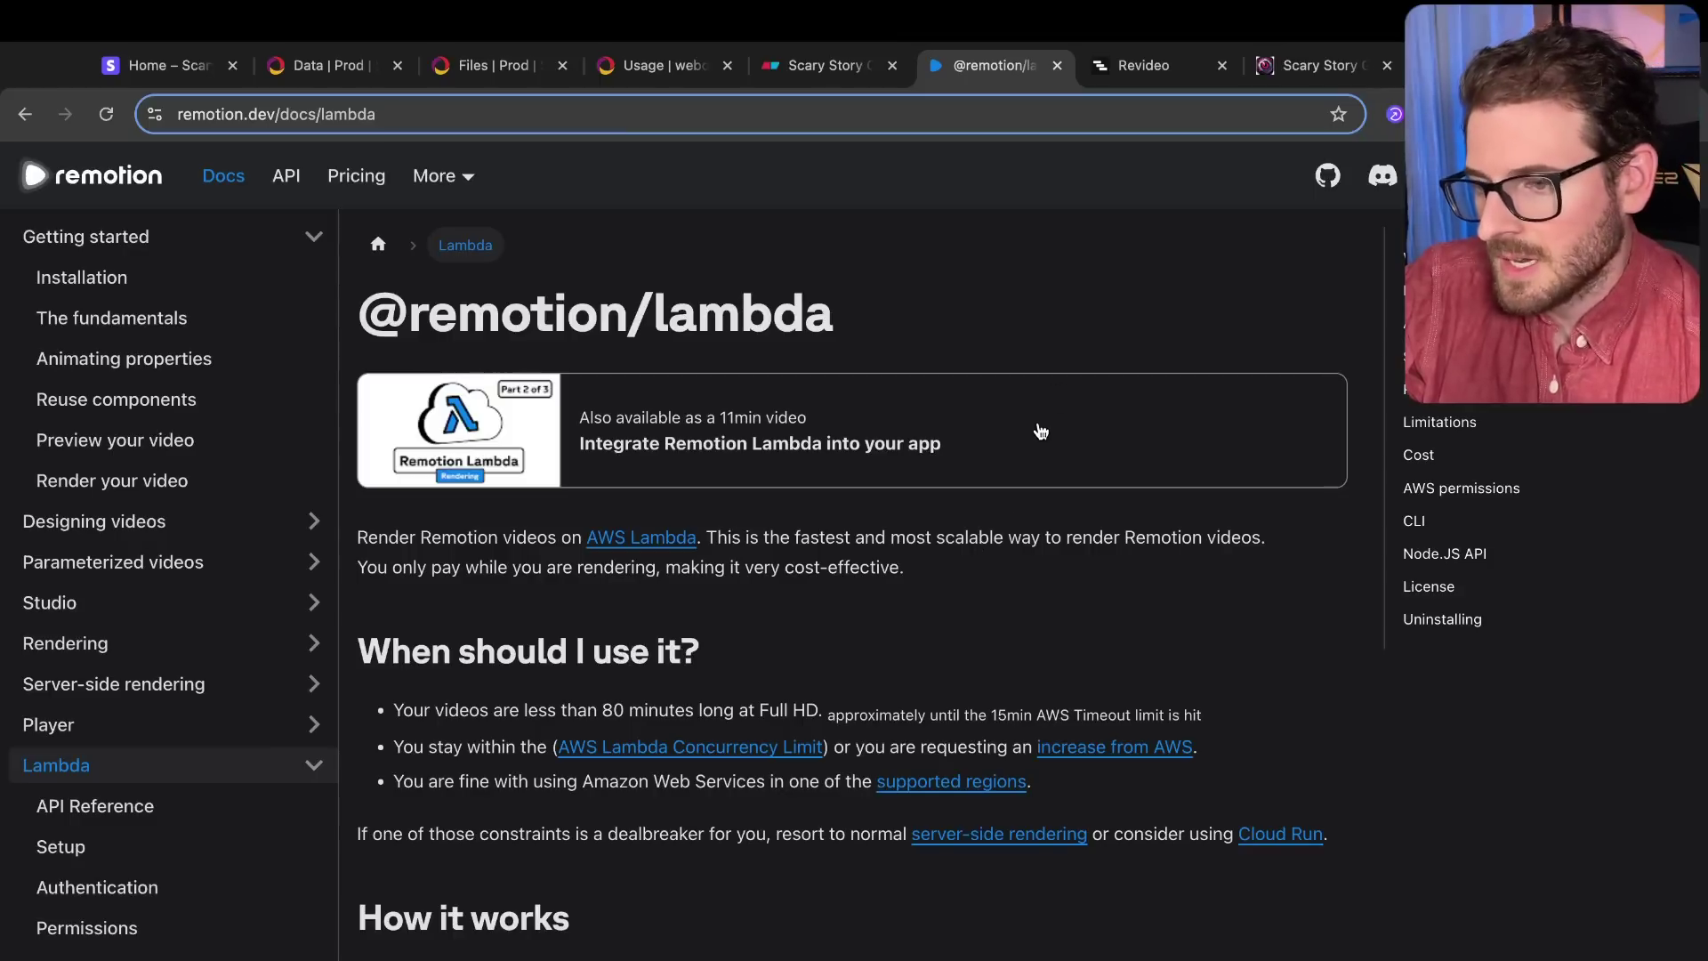
Step: Read Revideo's template, rendering and use-case sections, and return to the Remotion Lambda documentation
click(1139, 67)
scroll(835, 332, down, 2)
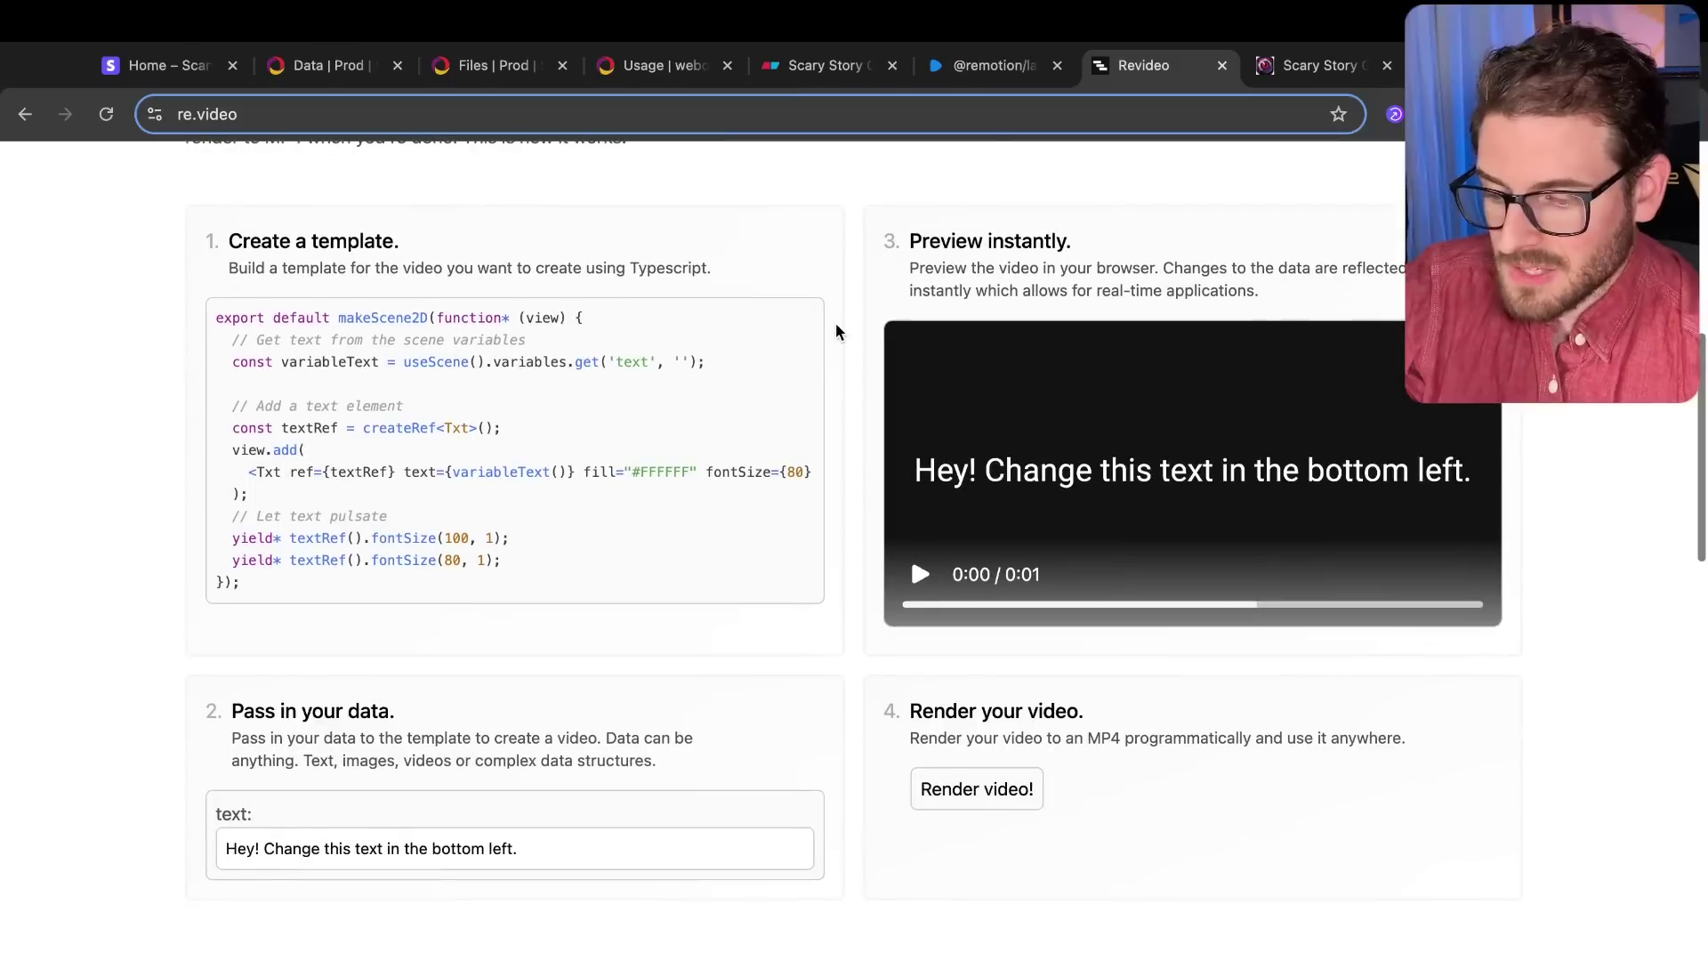
scroll(835, 331, down, 4)
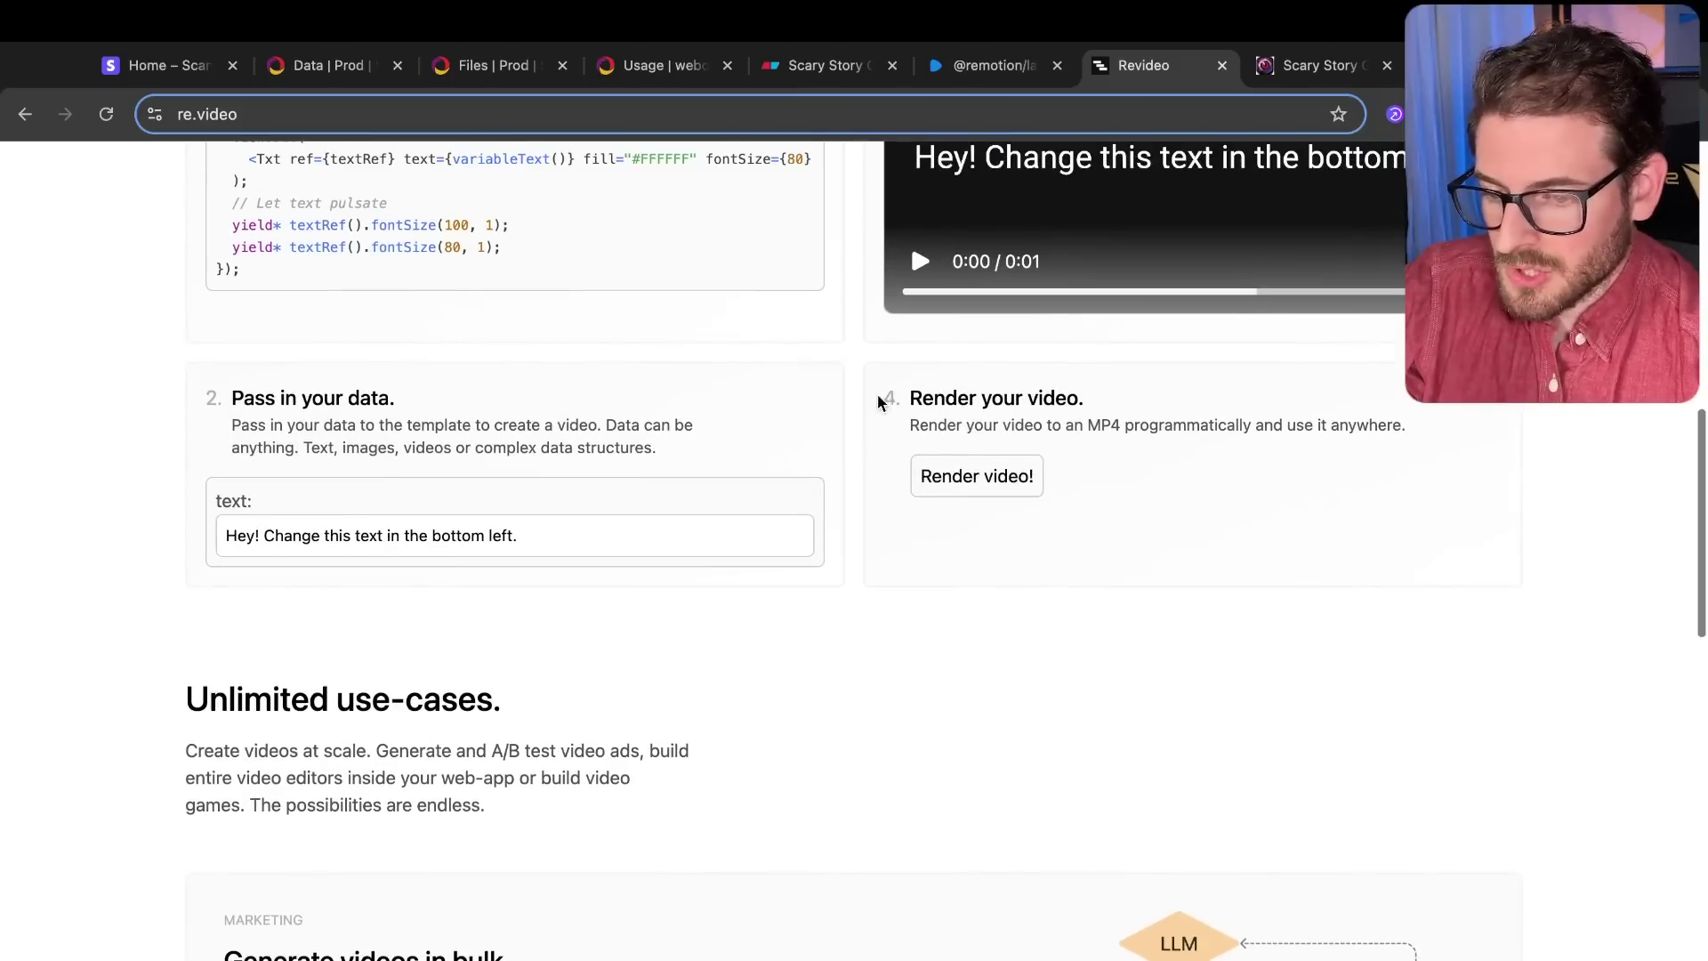
scroll(1157, 493, down, 8)
scroll(1161, 494, down, 5)
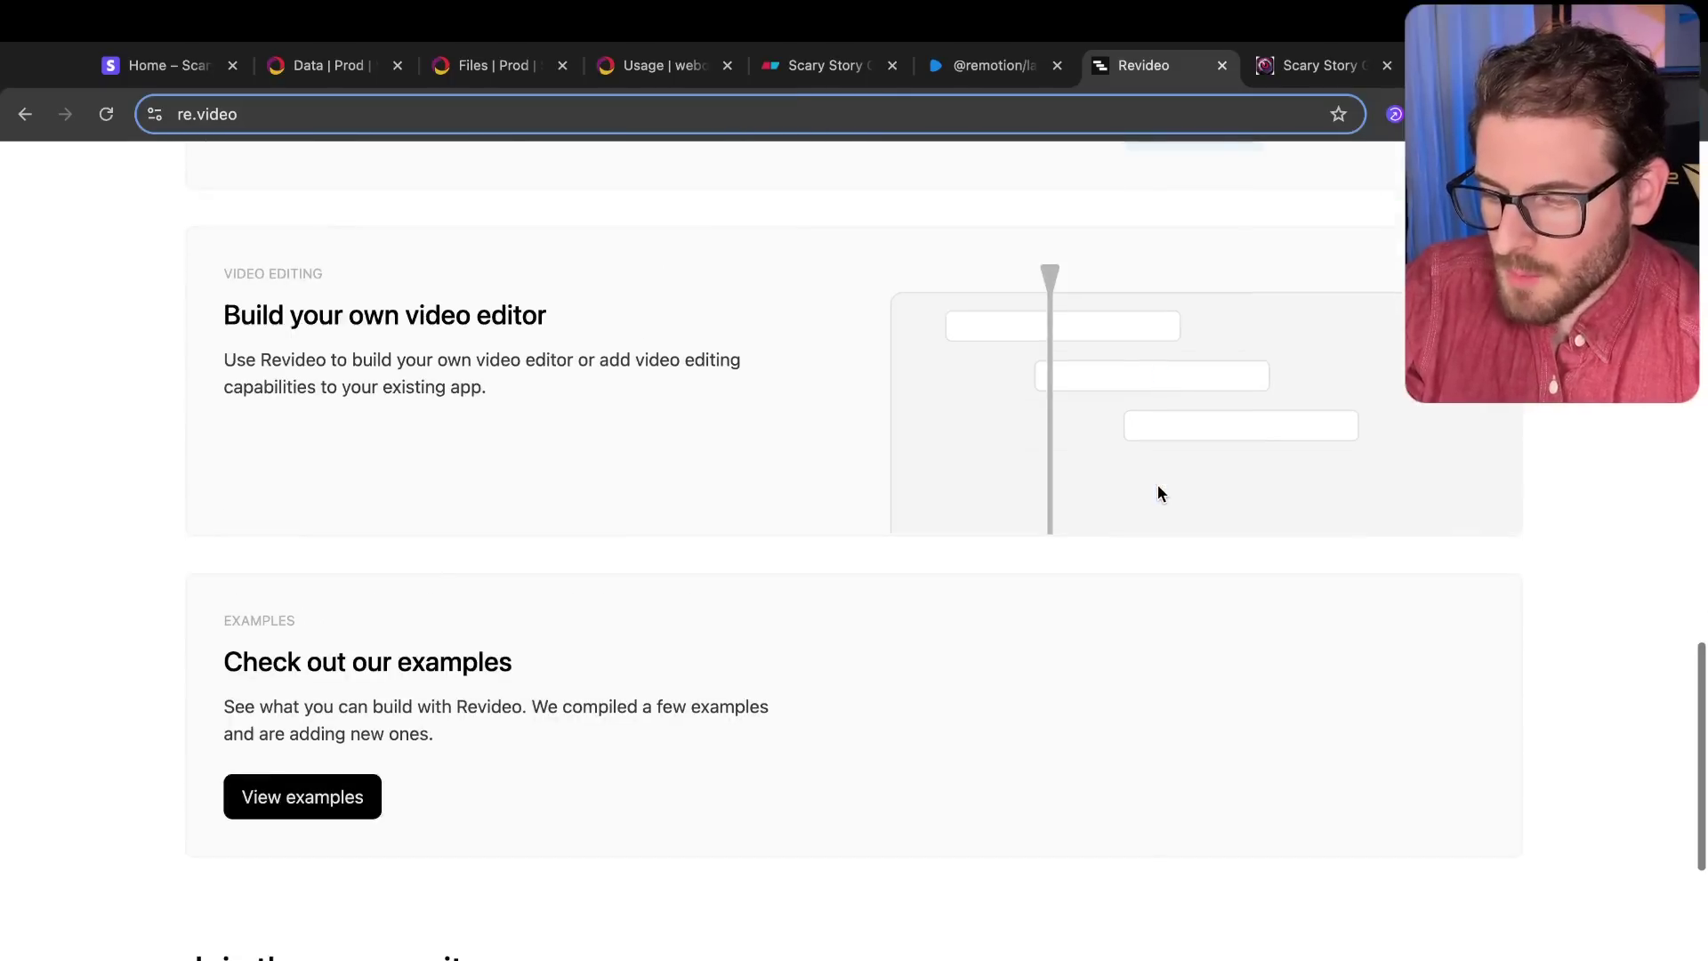
scroll(1160, 494, down, 4)
scroll(1161, 494, up, 20)
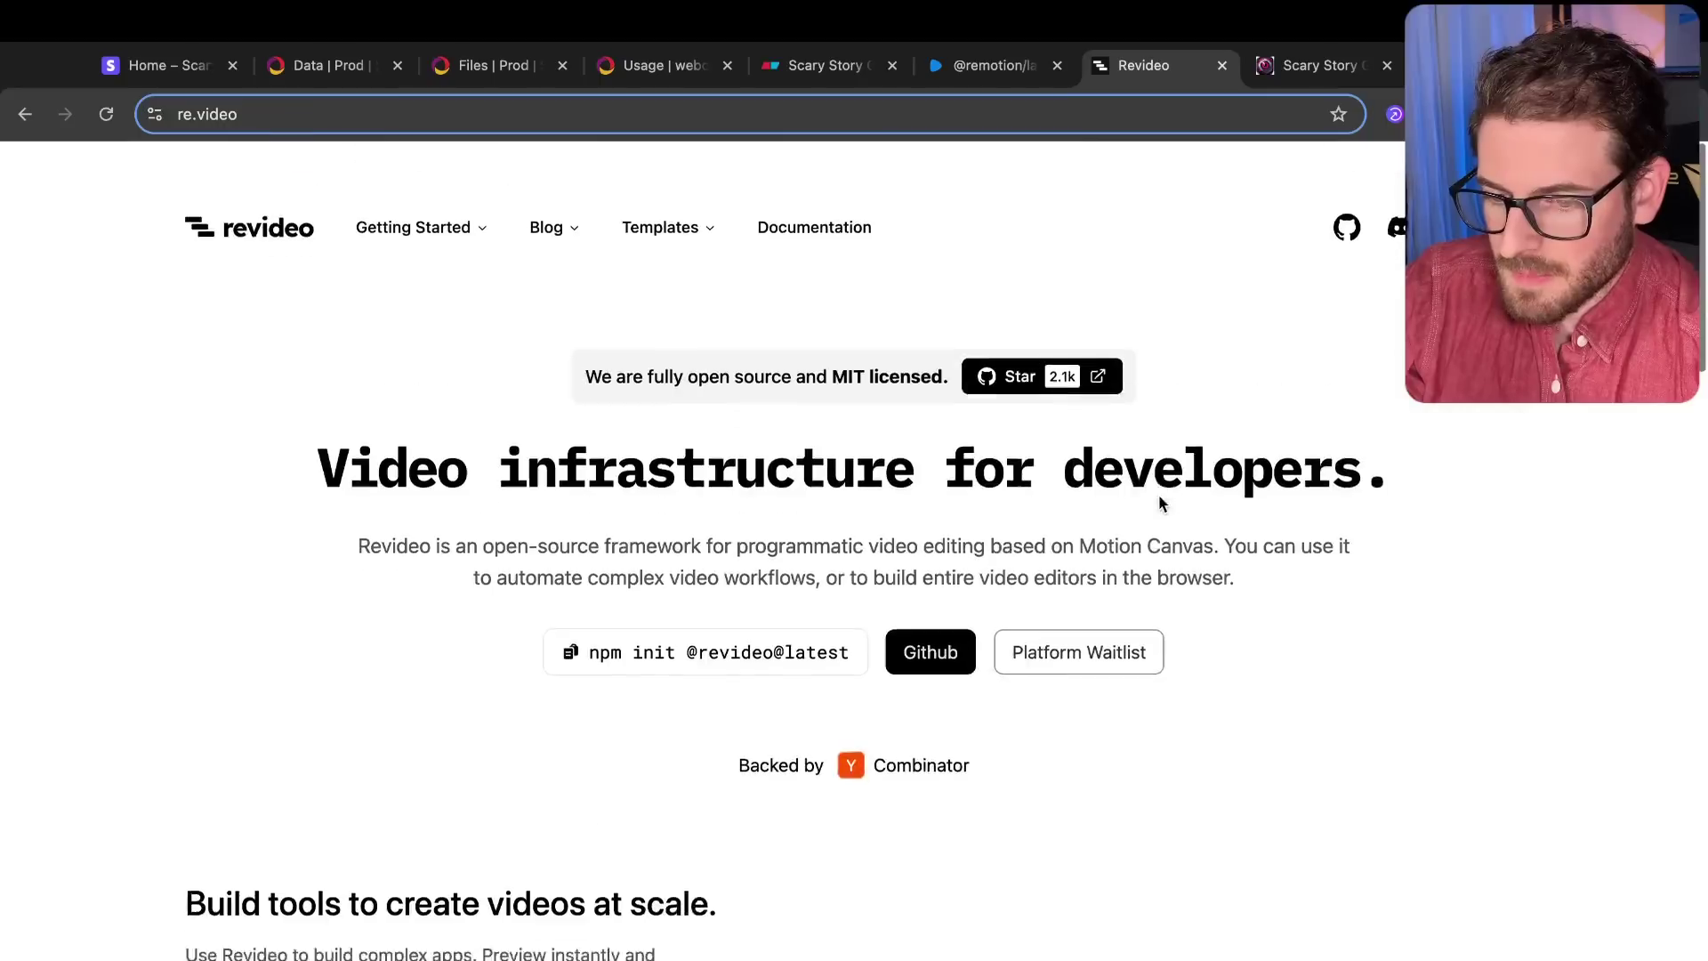
click(988, 65)
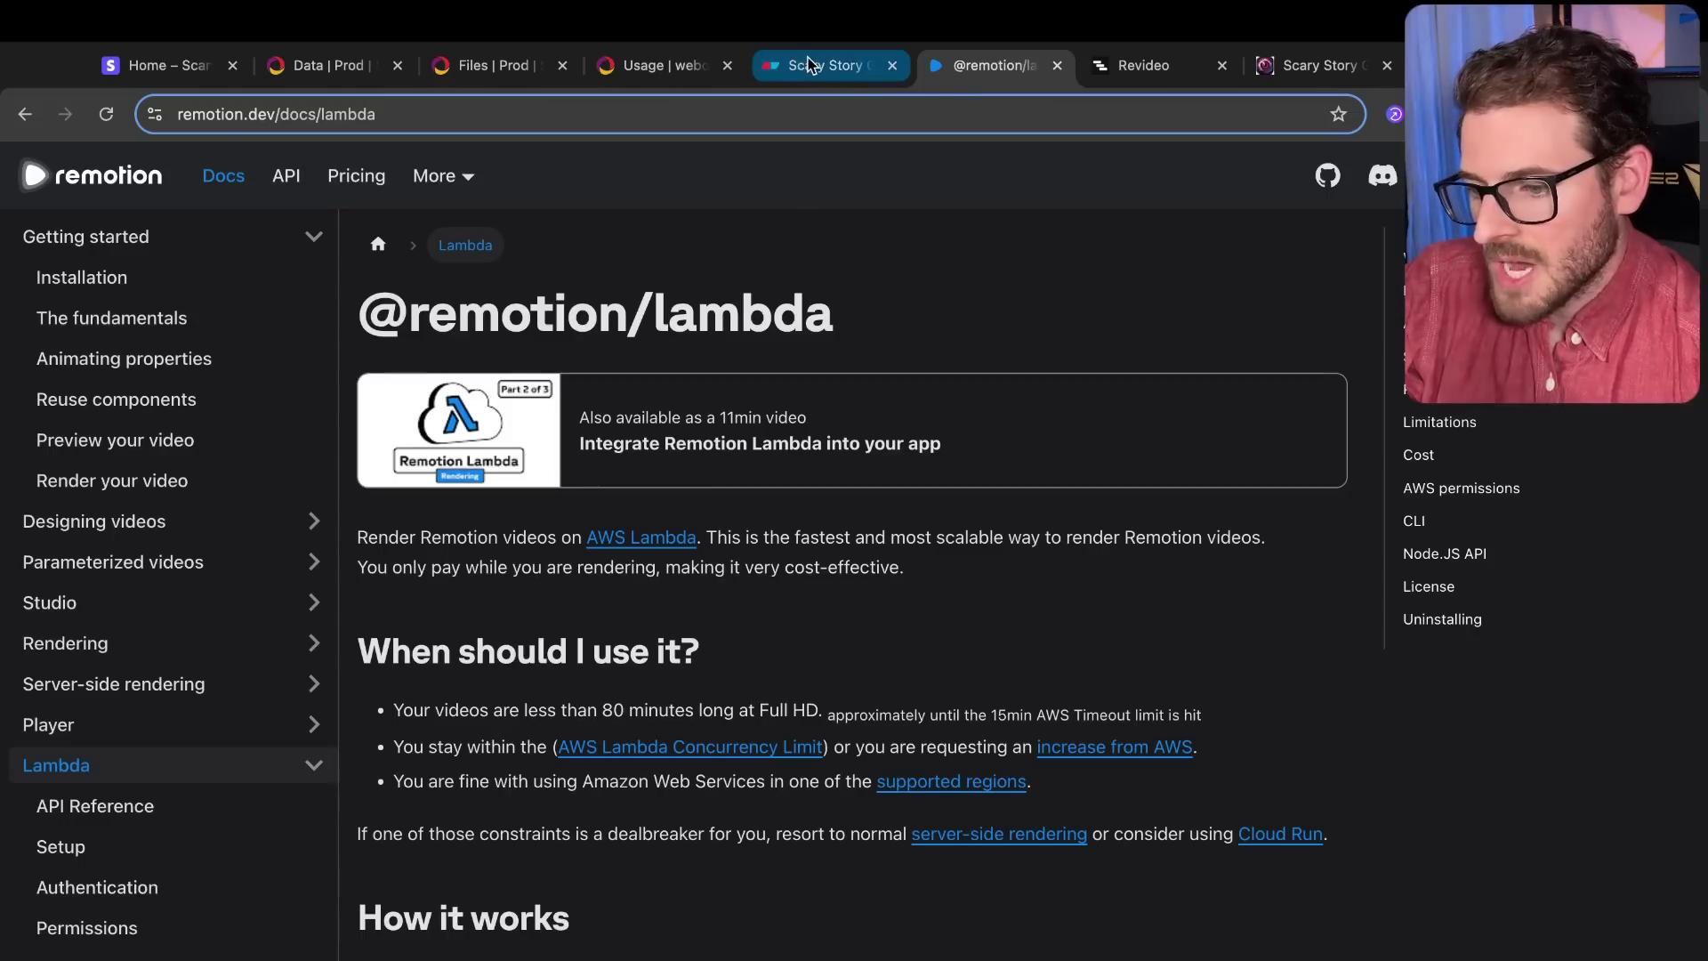
scroll(732, 240, up, 2)
Step: Open the story behind the 7:14 video in Scary Story Generator and examine its final segments and the video generation option
click(1325, 65)
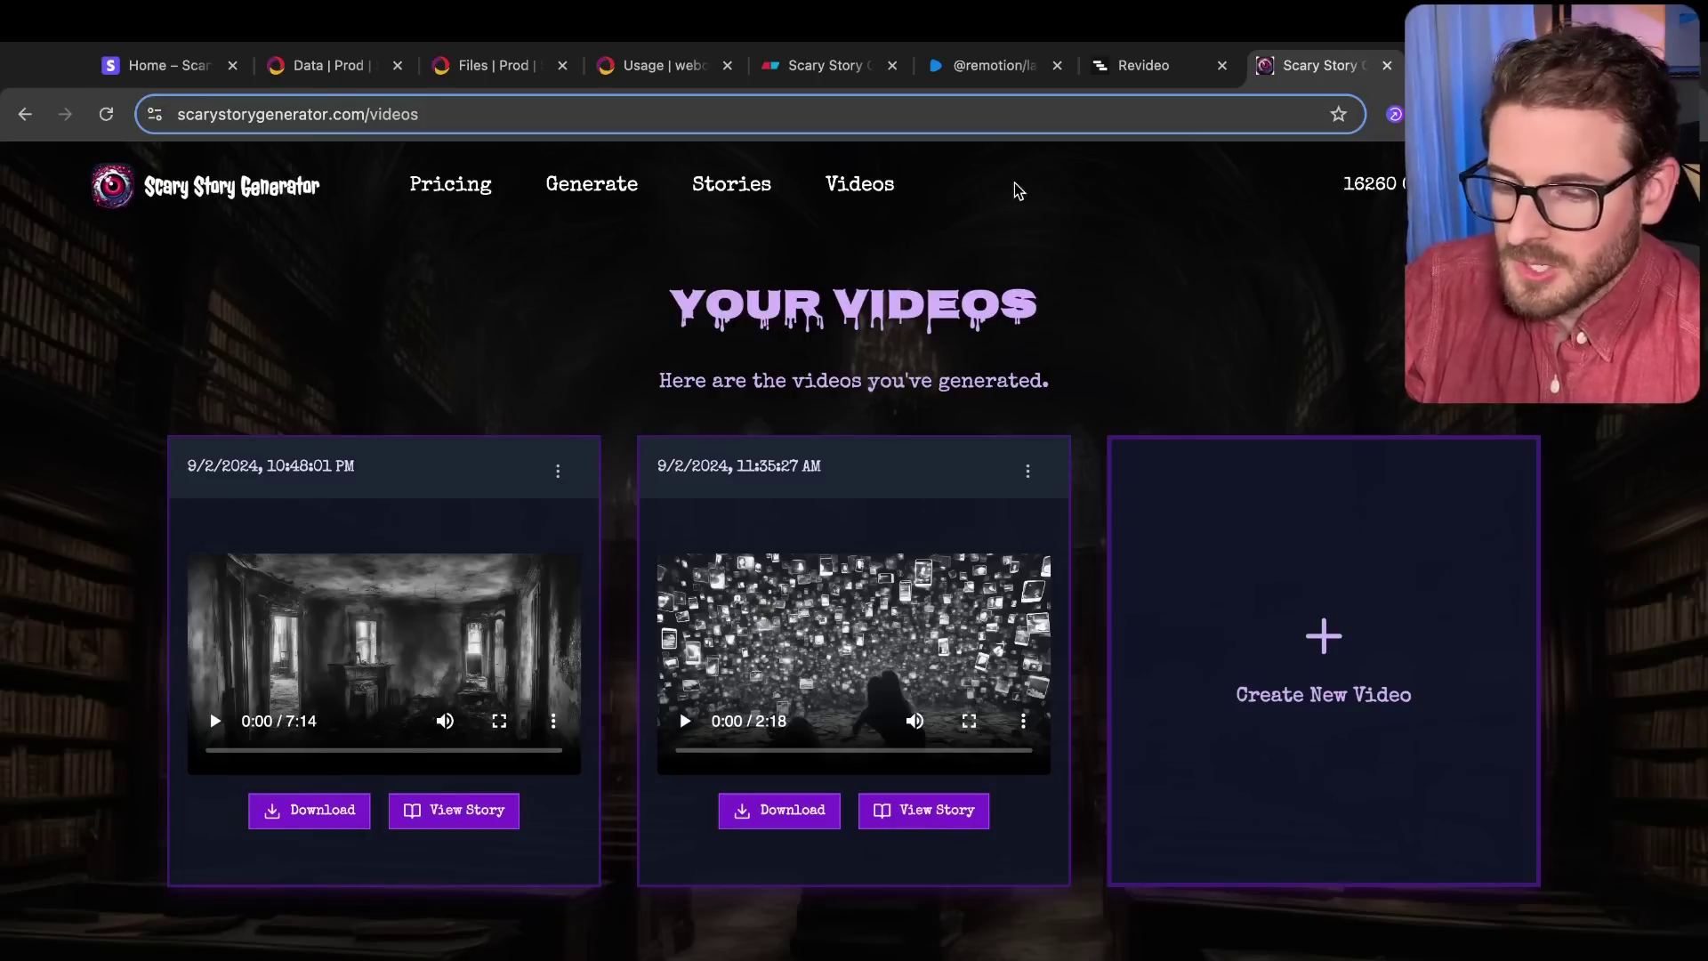
click(1124, 72)
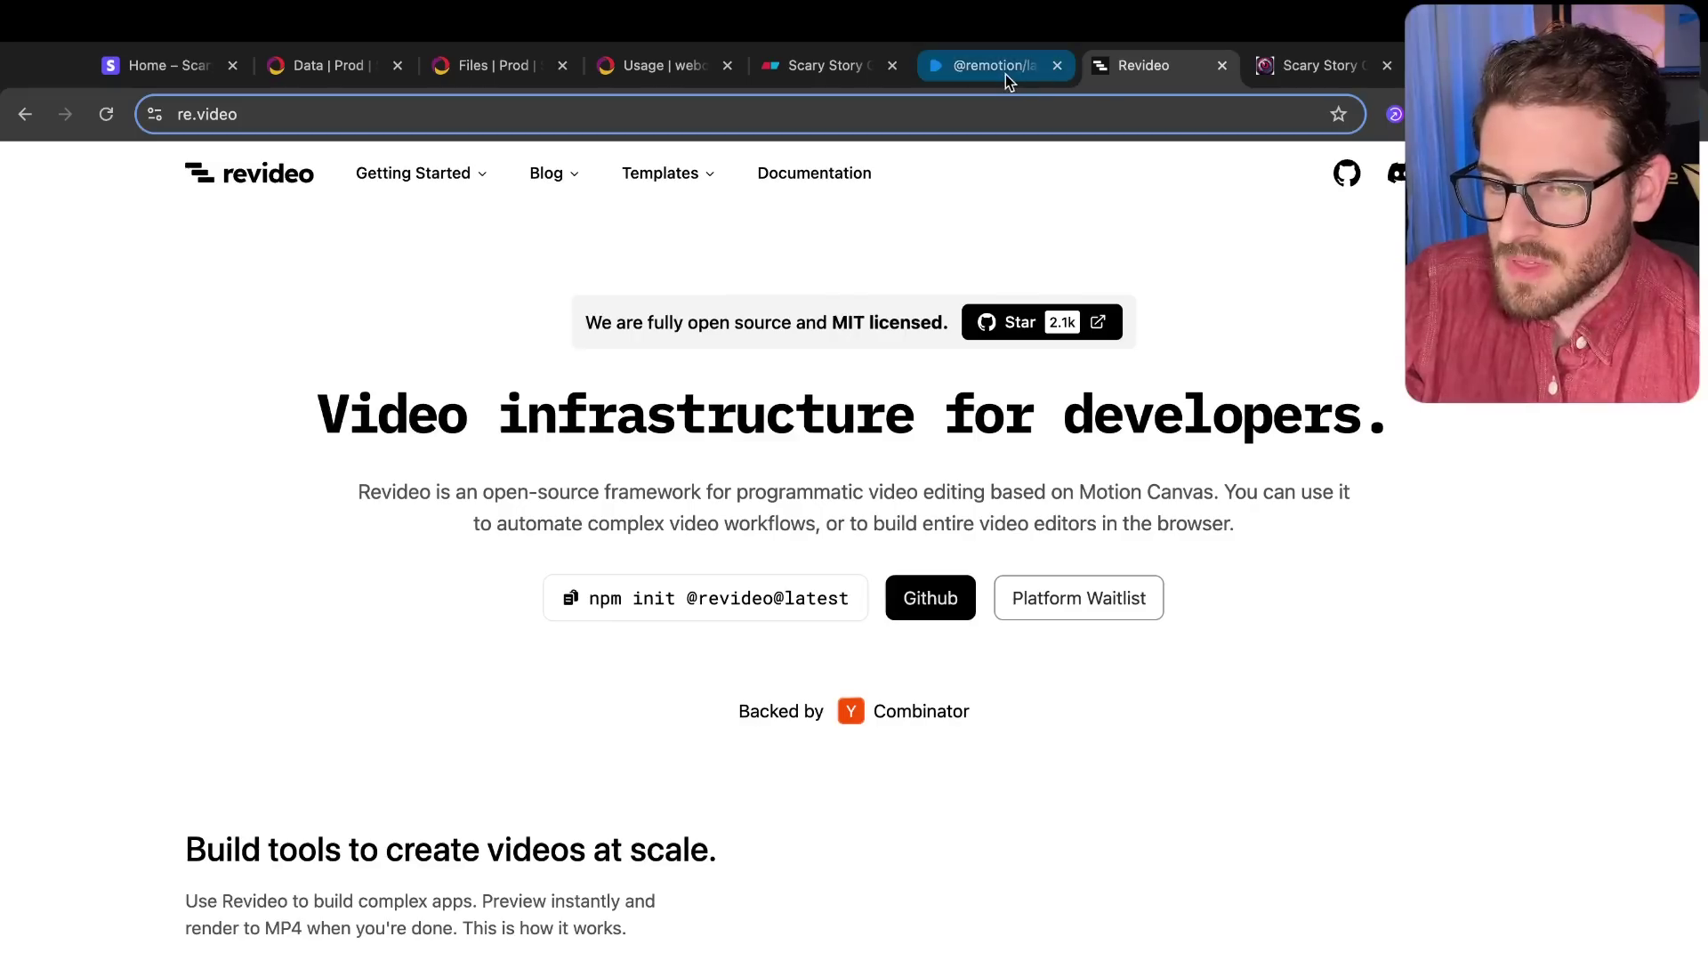
click(1009, 70)
click(1147, 67)
click(1312, 66)
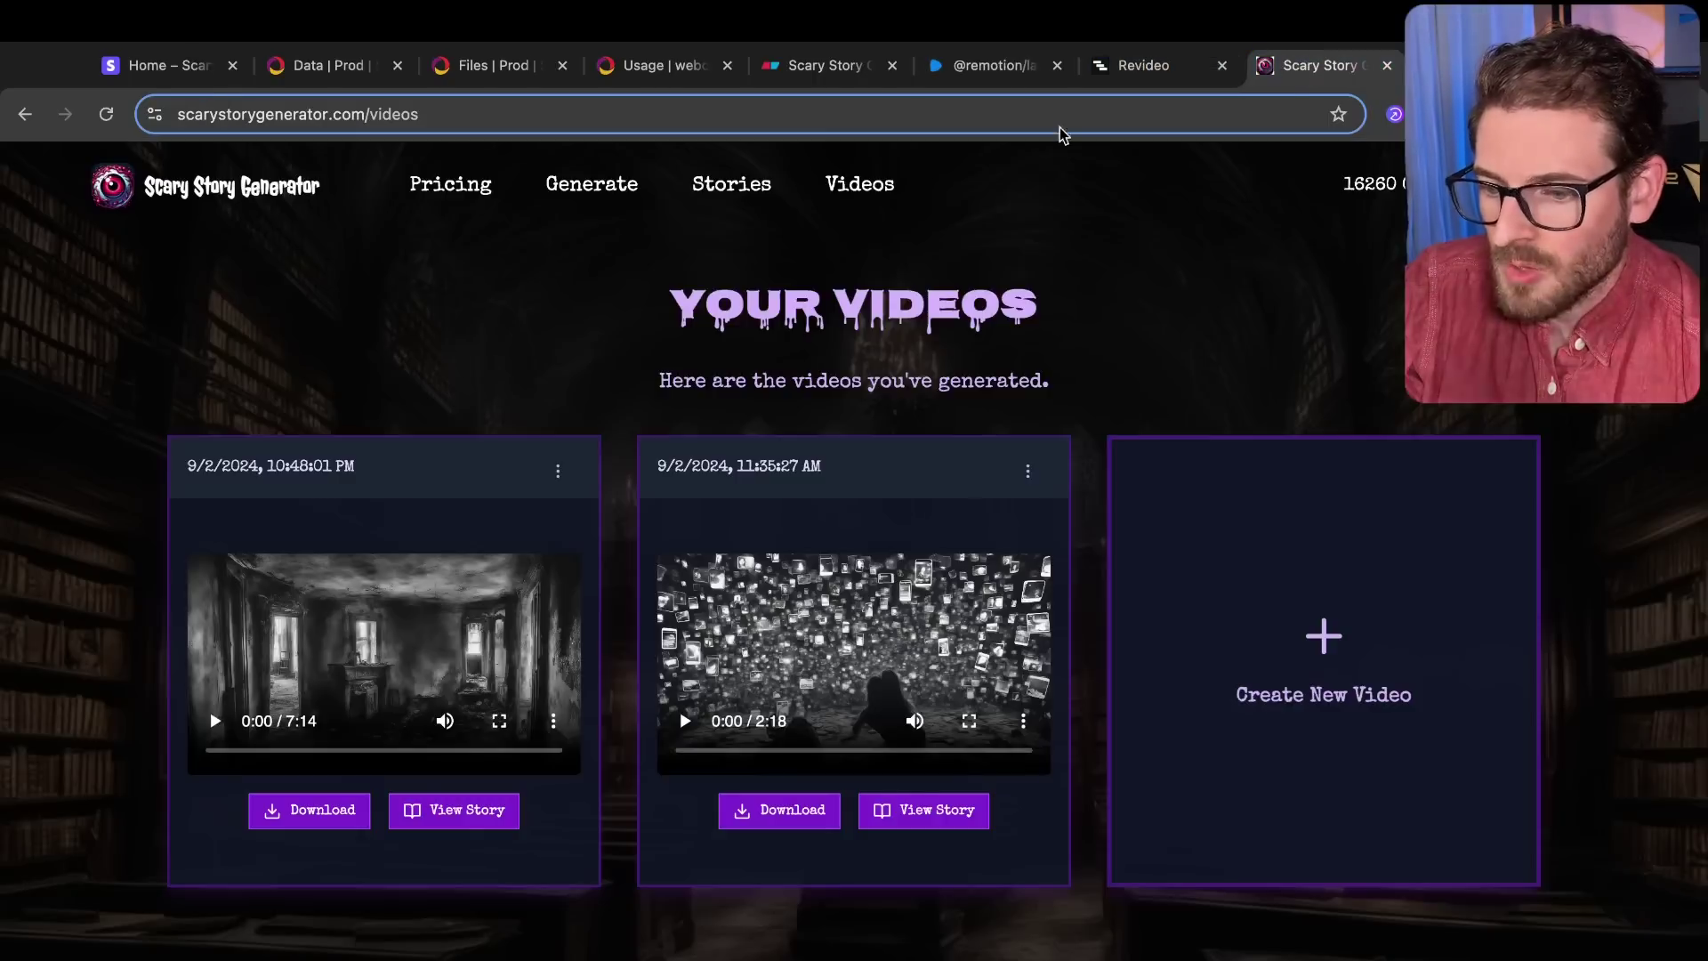
click(405, 812)
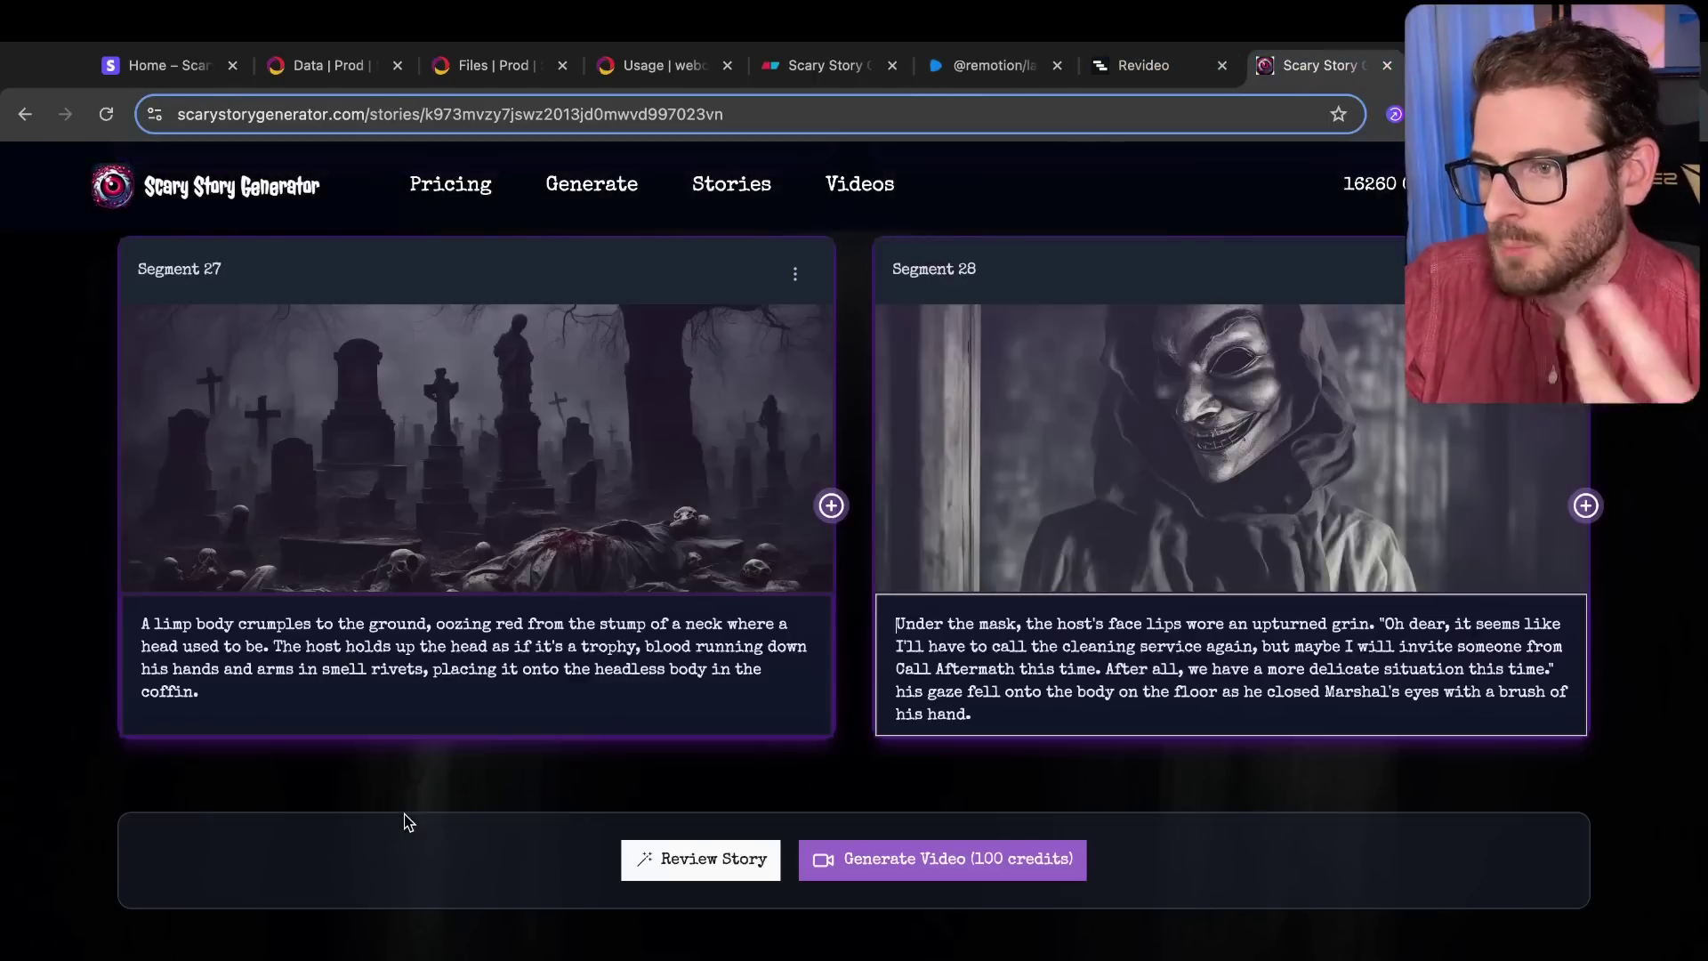
scroll(801, 765, up, 3)
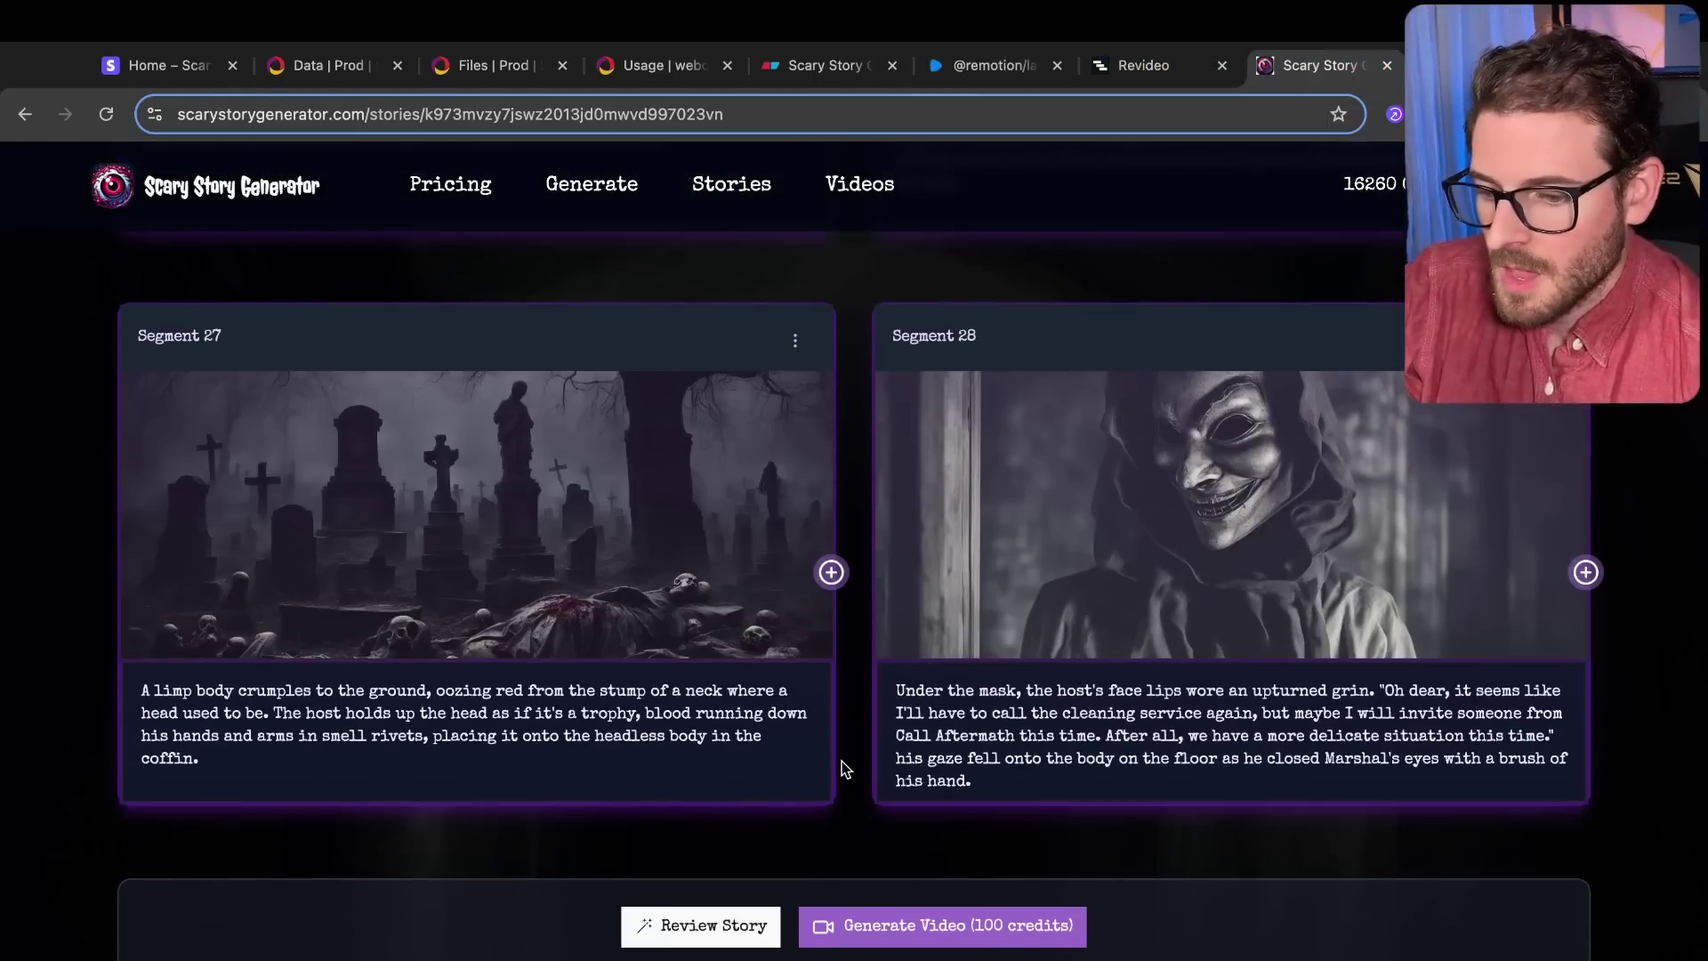
scroll(859, 771, down, 3)
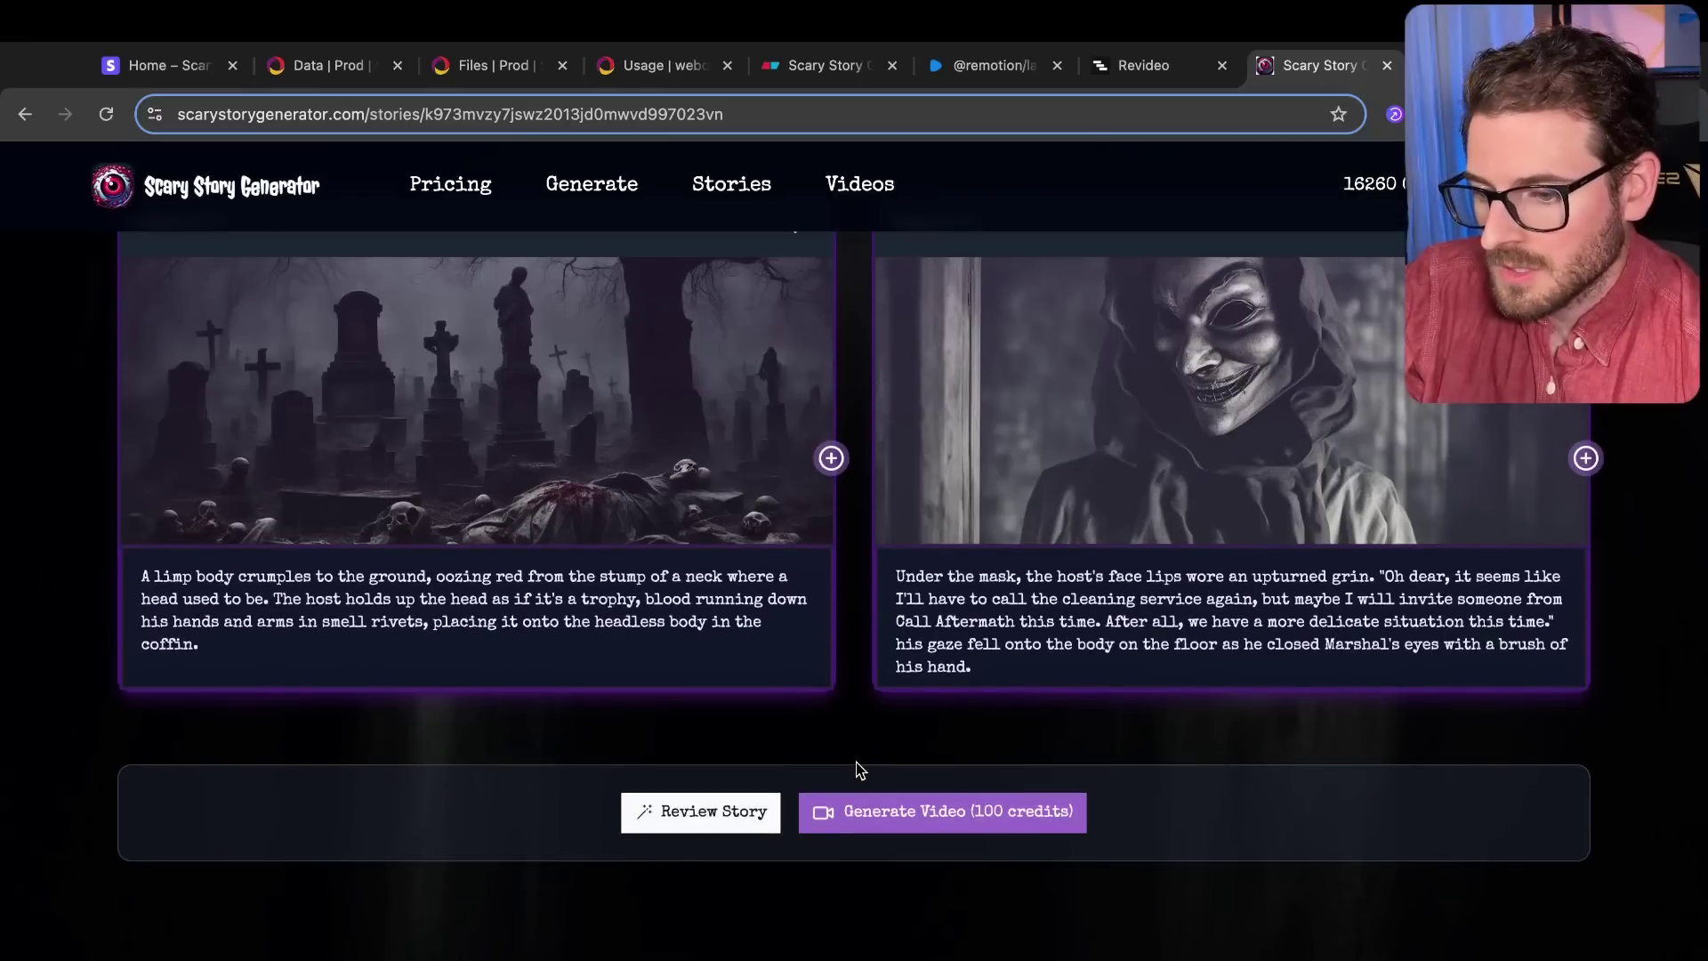
scroll(859, 771, up, 10)
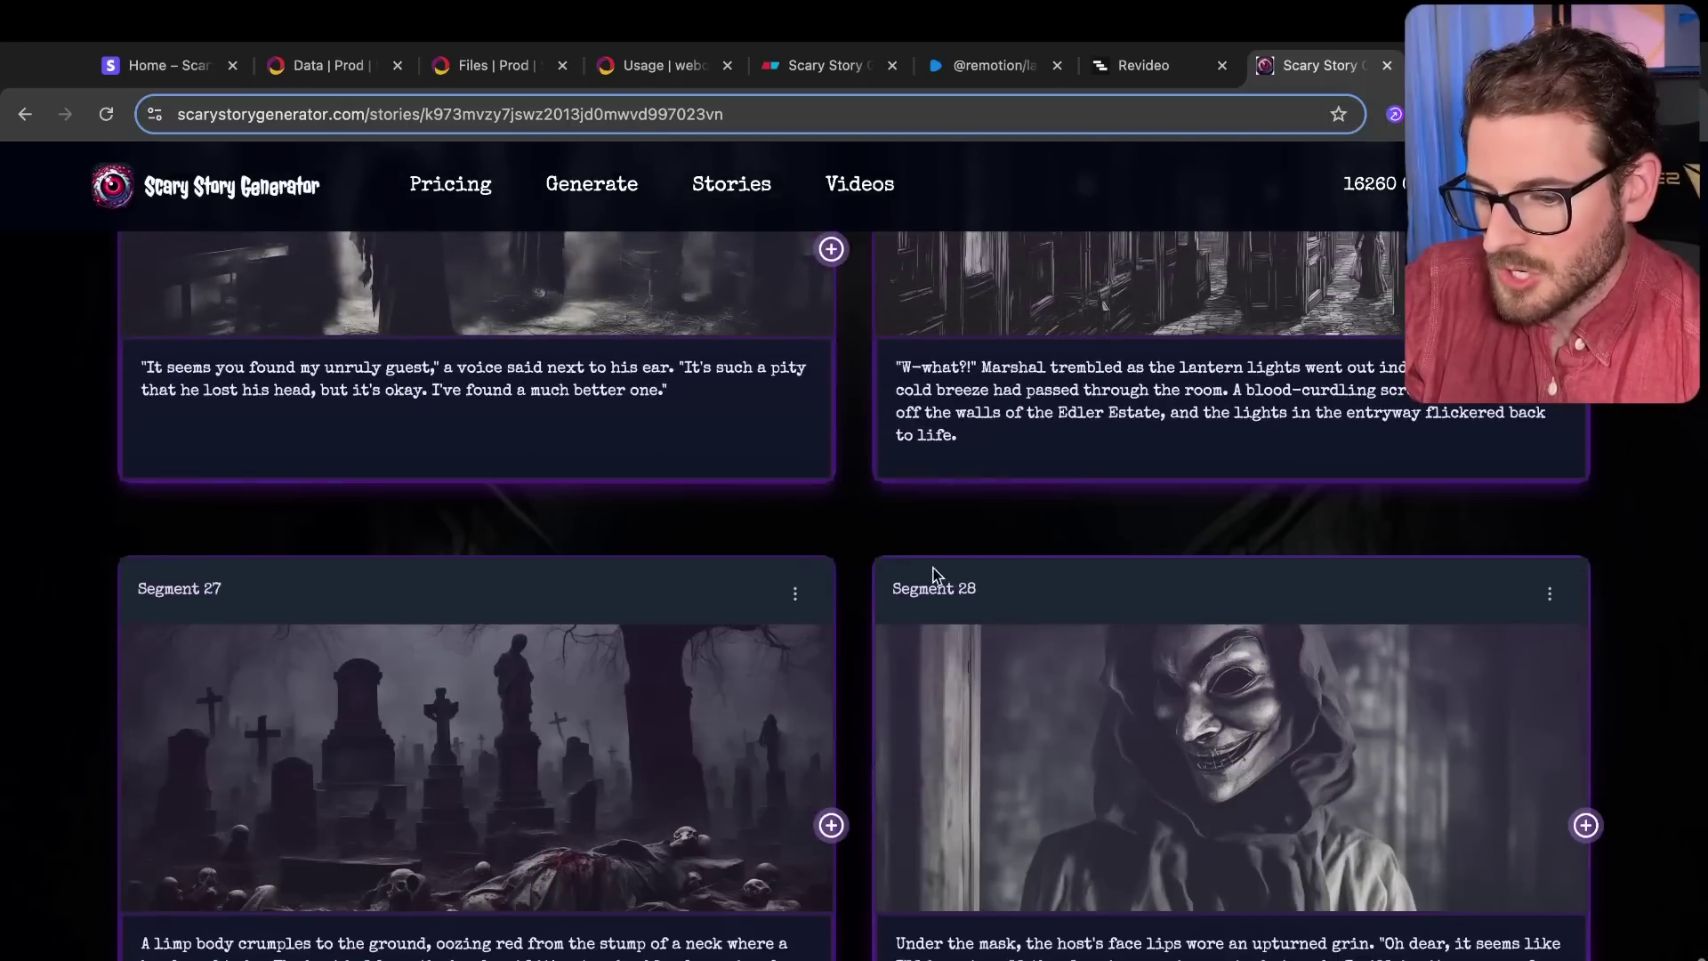
scroll(890, 604, down, 5)
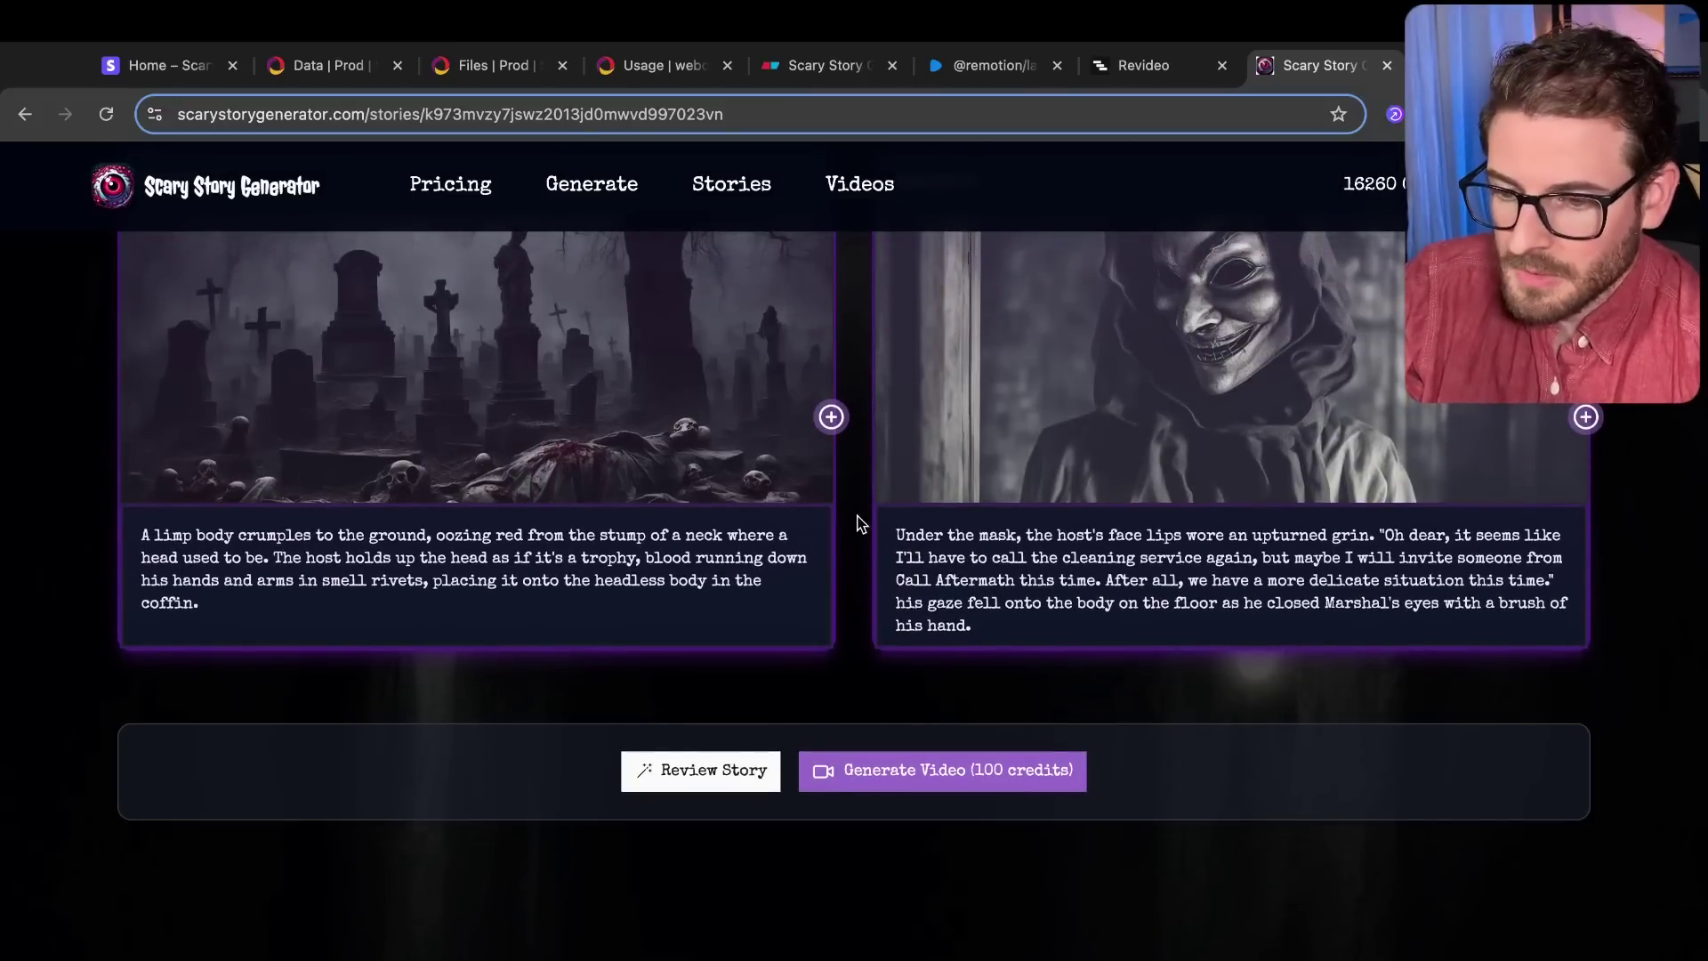
scroll(857, 525, up, 15)
Step: Switch to the Eraser diagram, search the icon library for ec2, and place the AWS ec2 icon in the empty space beyond the segment video icon
click(827, 65)
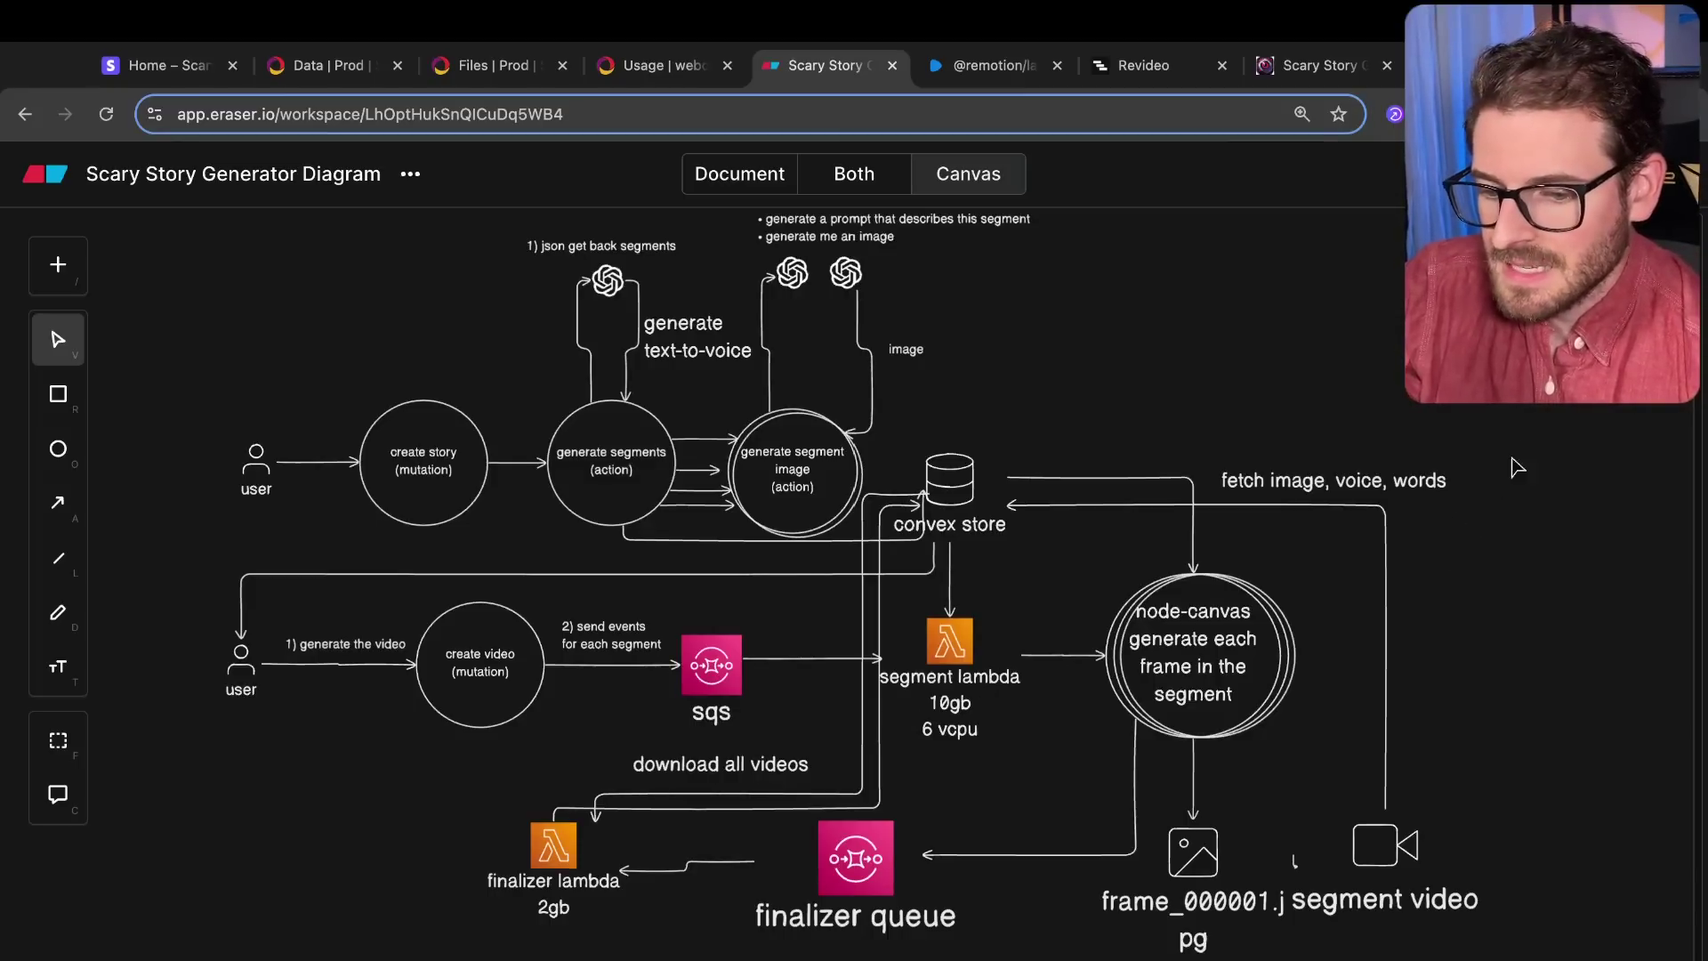
drag(1517, 449, 396, 956)
click(367, 950)
scroll(586, 895, right, 6)
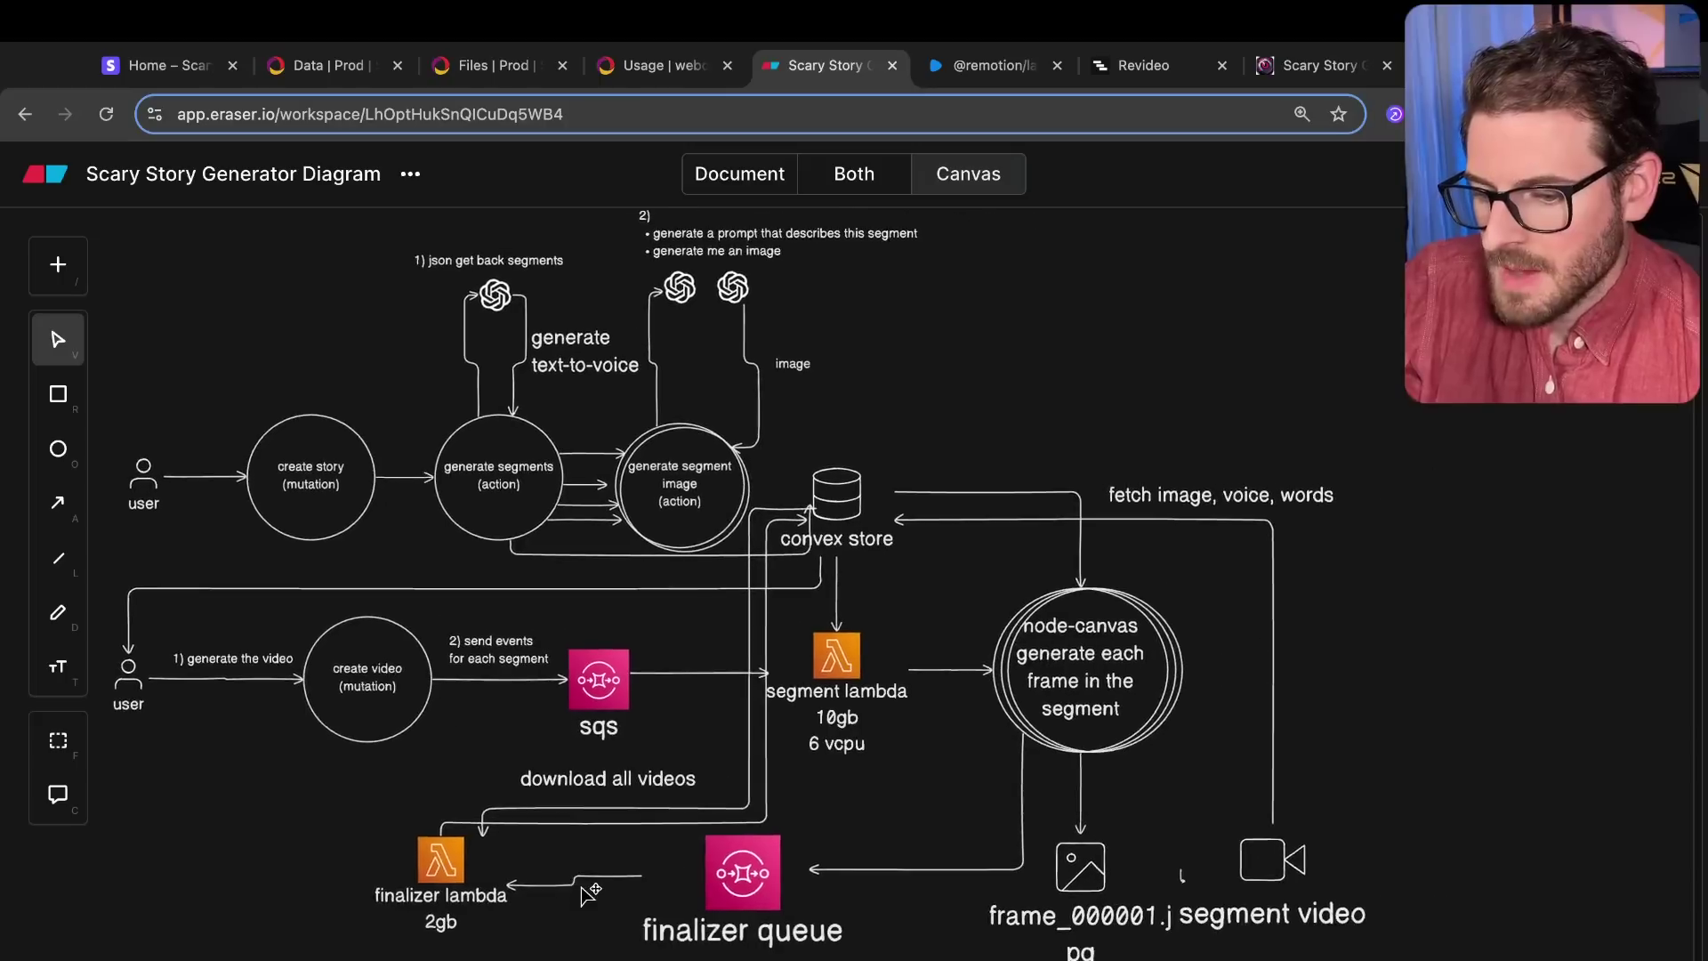
scroll(587, 895, left, 3)
key(slash)
text(ec2)
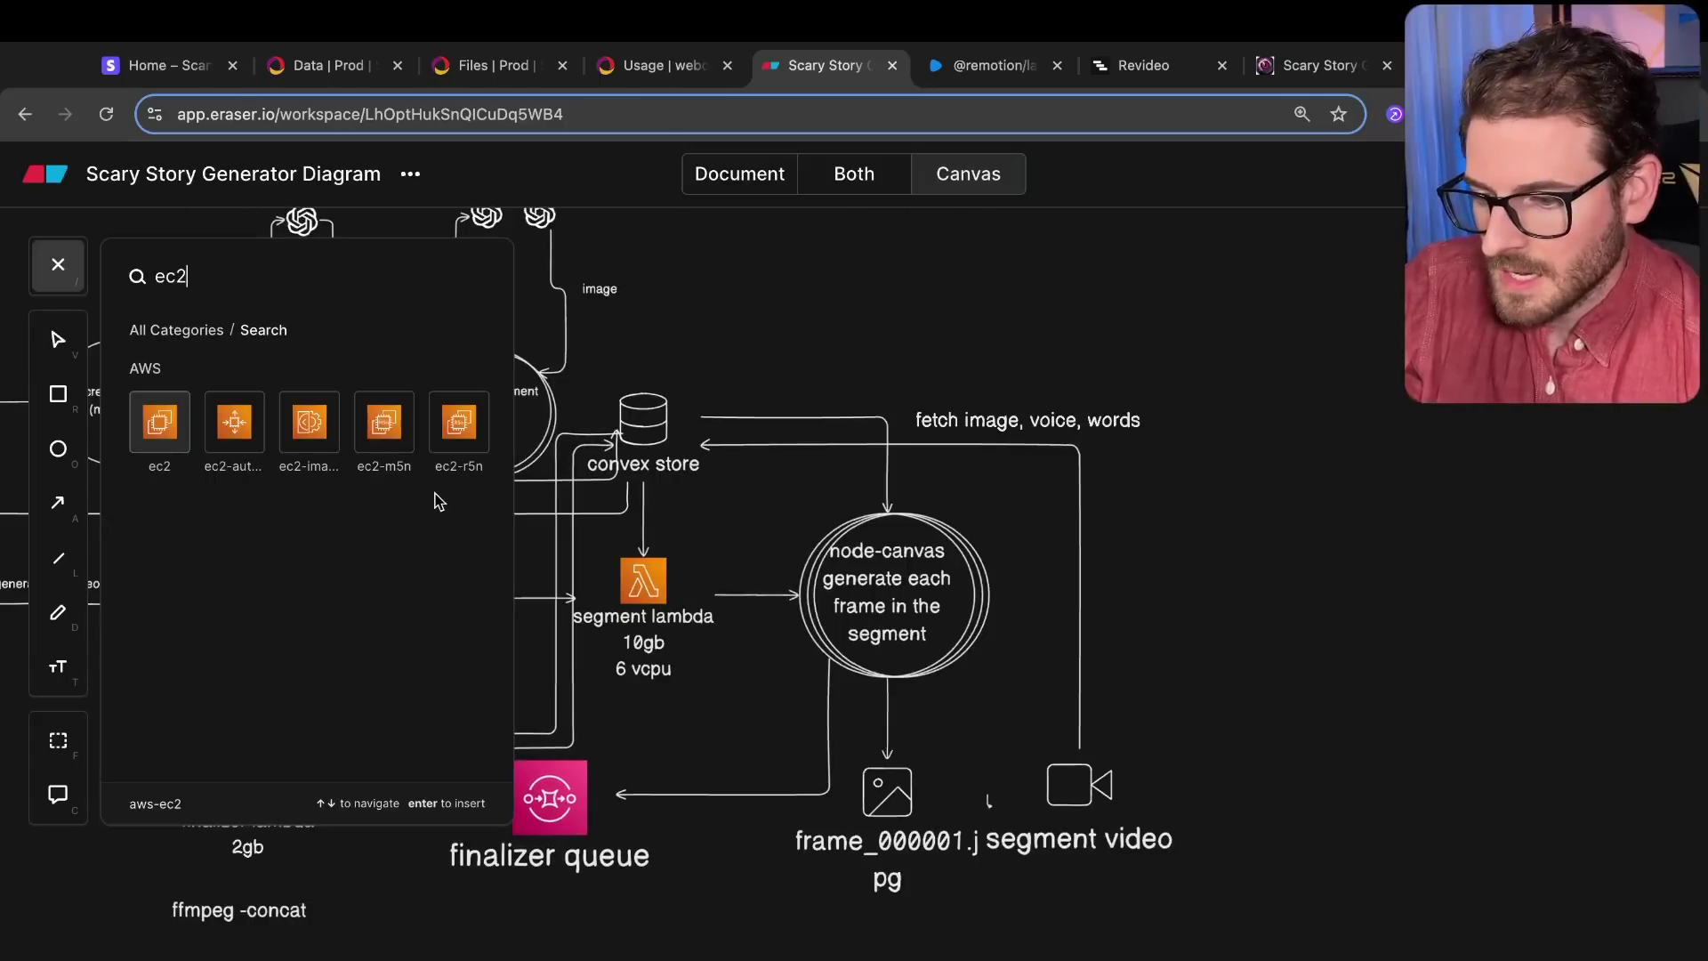
click(170, 418)
drag(860, 594, 1313, 532)
Step: Label the new AWS icon "ec2 g4dn" and move it slightly down
double_click(1312, 532)
text(ec2)
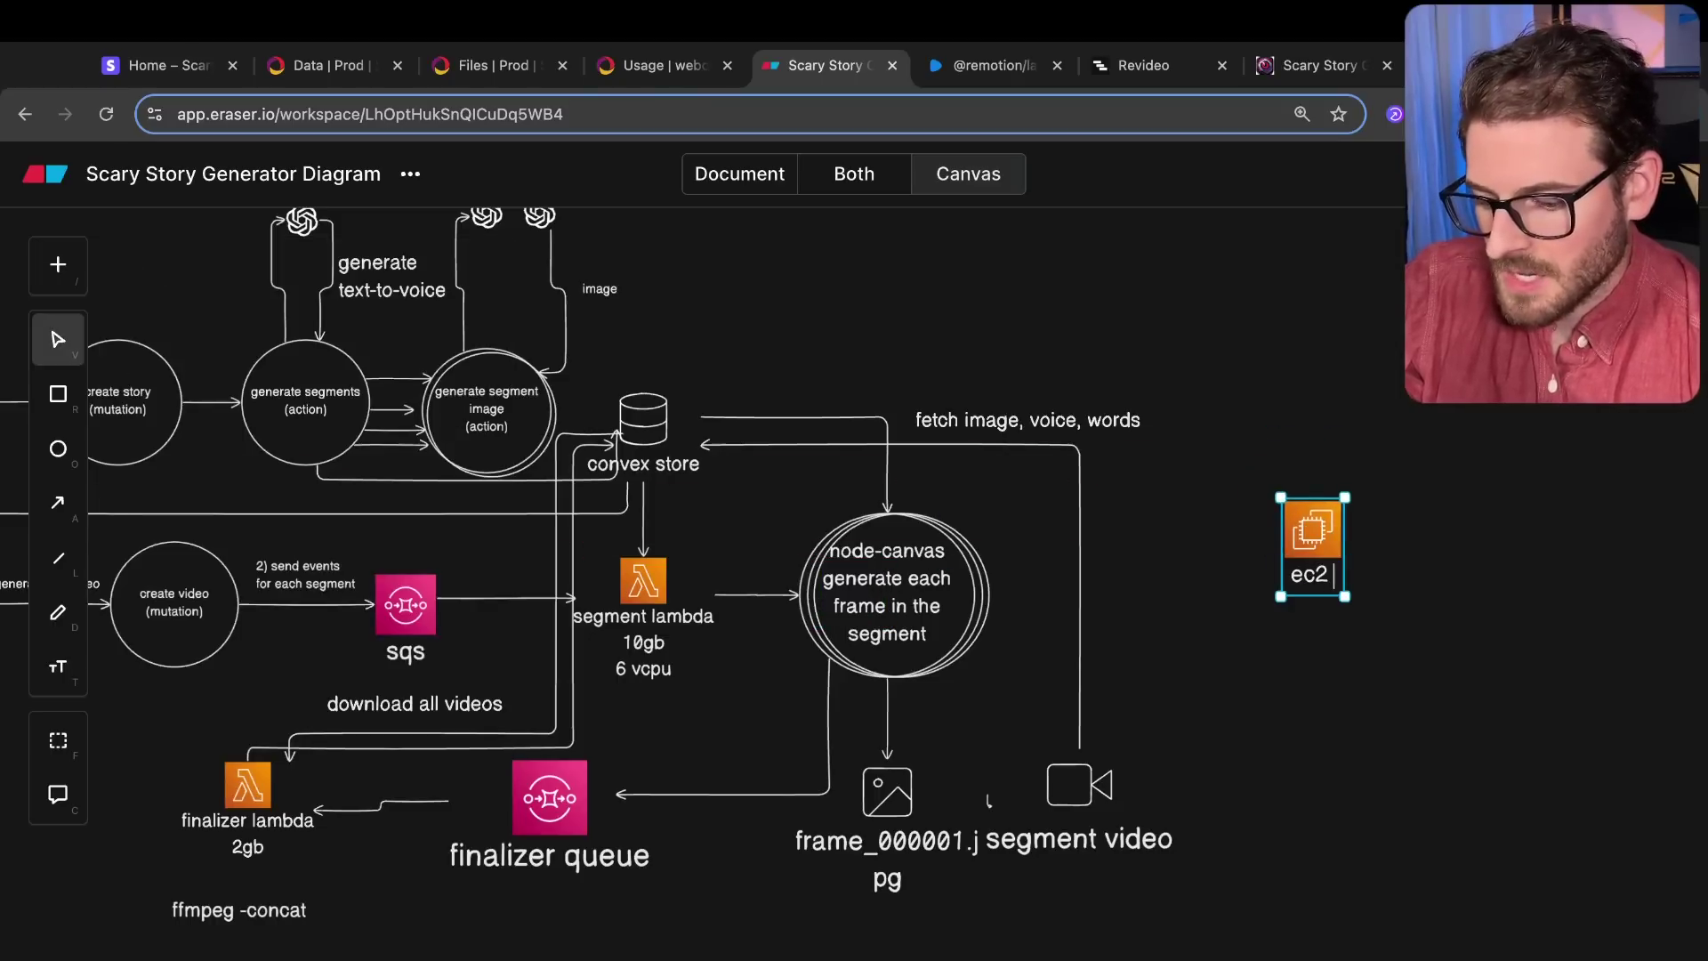
text( g4n)
key(BackSpace)
text(dn)
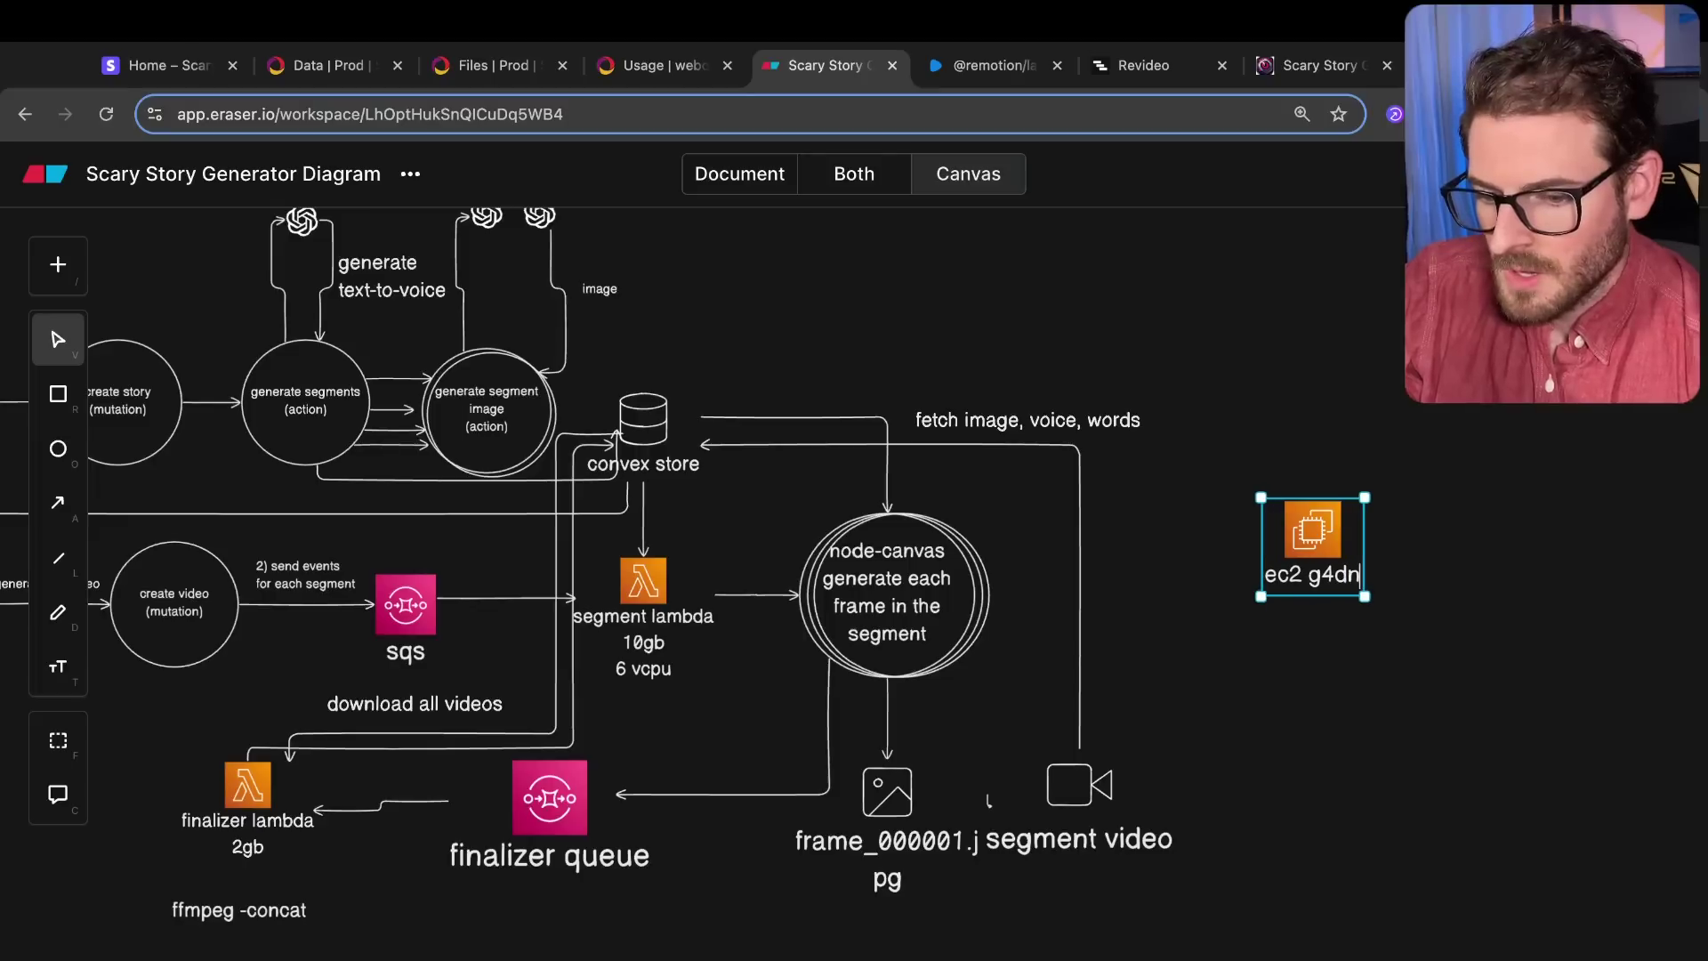
key(Escape)
drag(1327, 514, 1327, 588)
click(1300, 451)
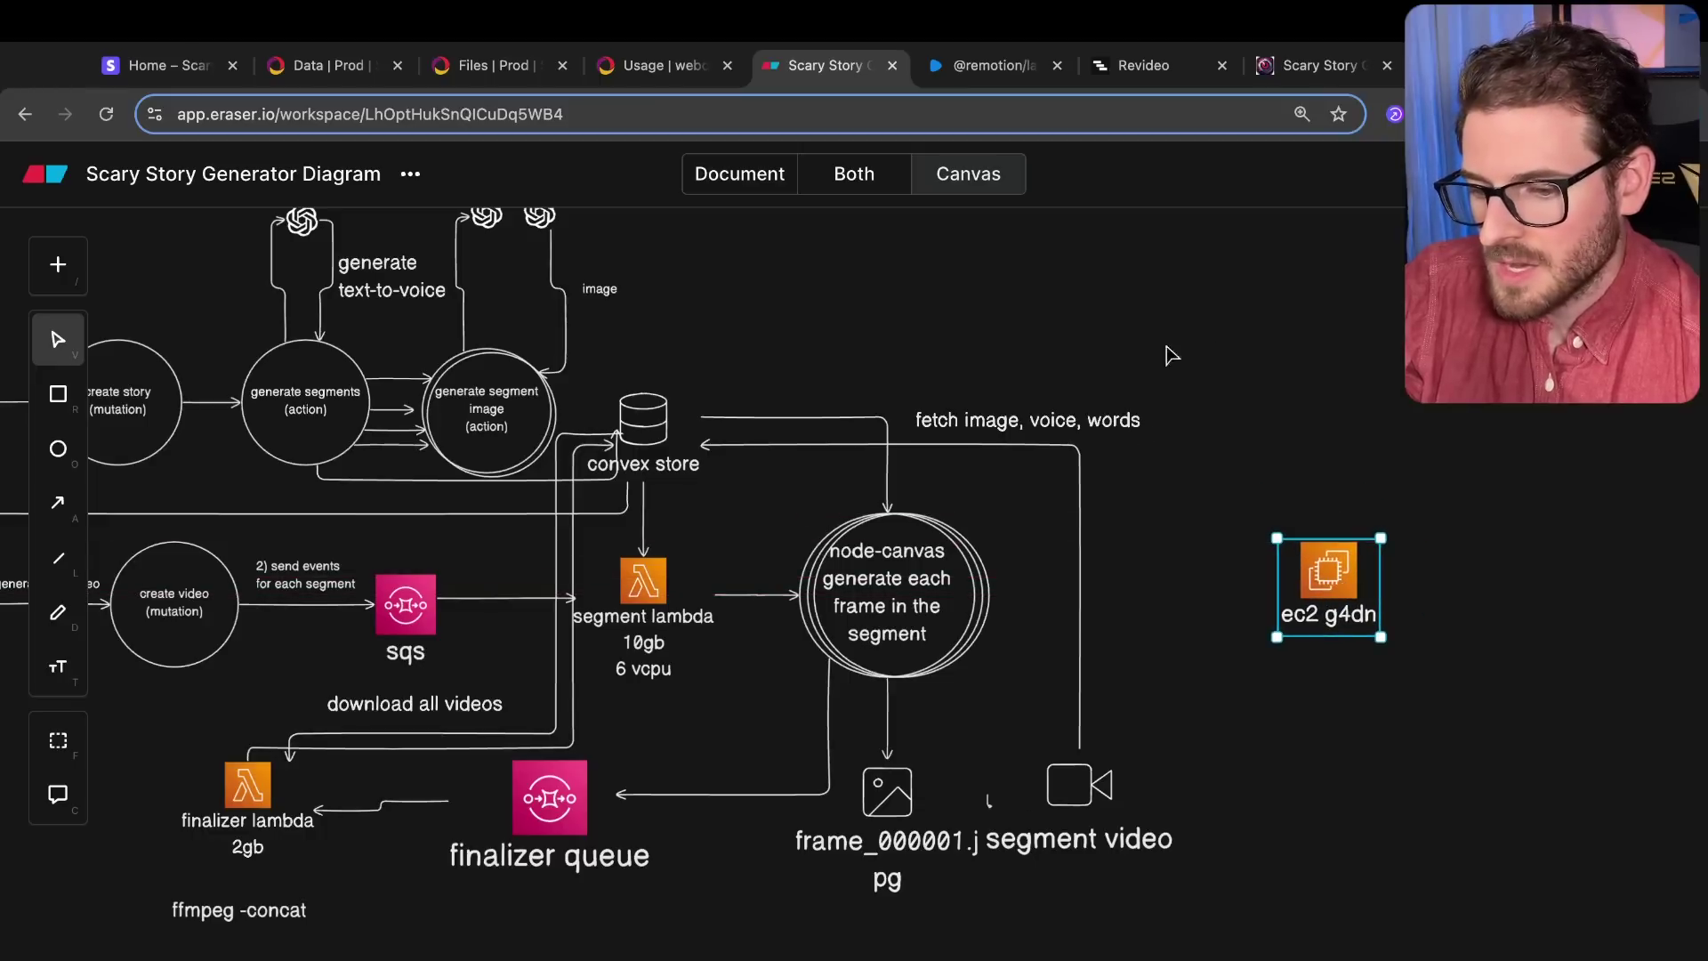
Step: Point out the segment-rendering part of the diagram by selecting it, and nudge the ec2 g4dn icon slightly closer to it
drag(1221, 342, 564, 872)
click(1296, 729)
drag(1336, 598, 1332, 603)
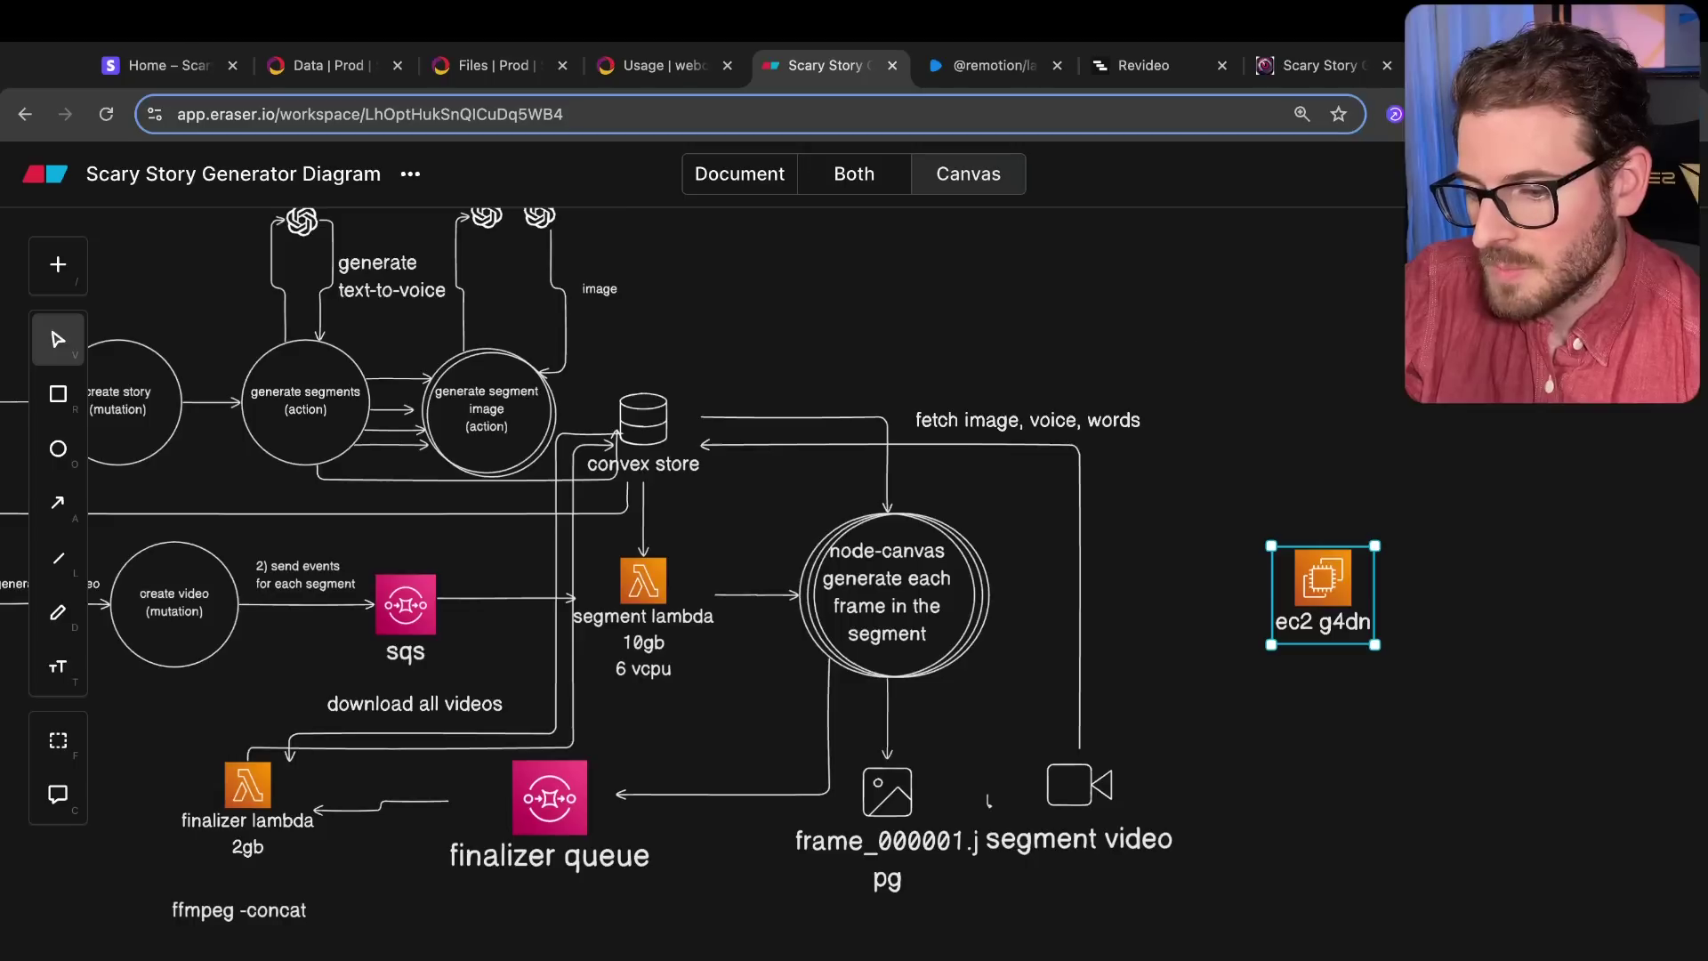
click(354, 902)
drag(1180, 331, 452, 958)
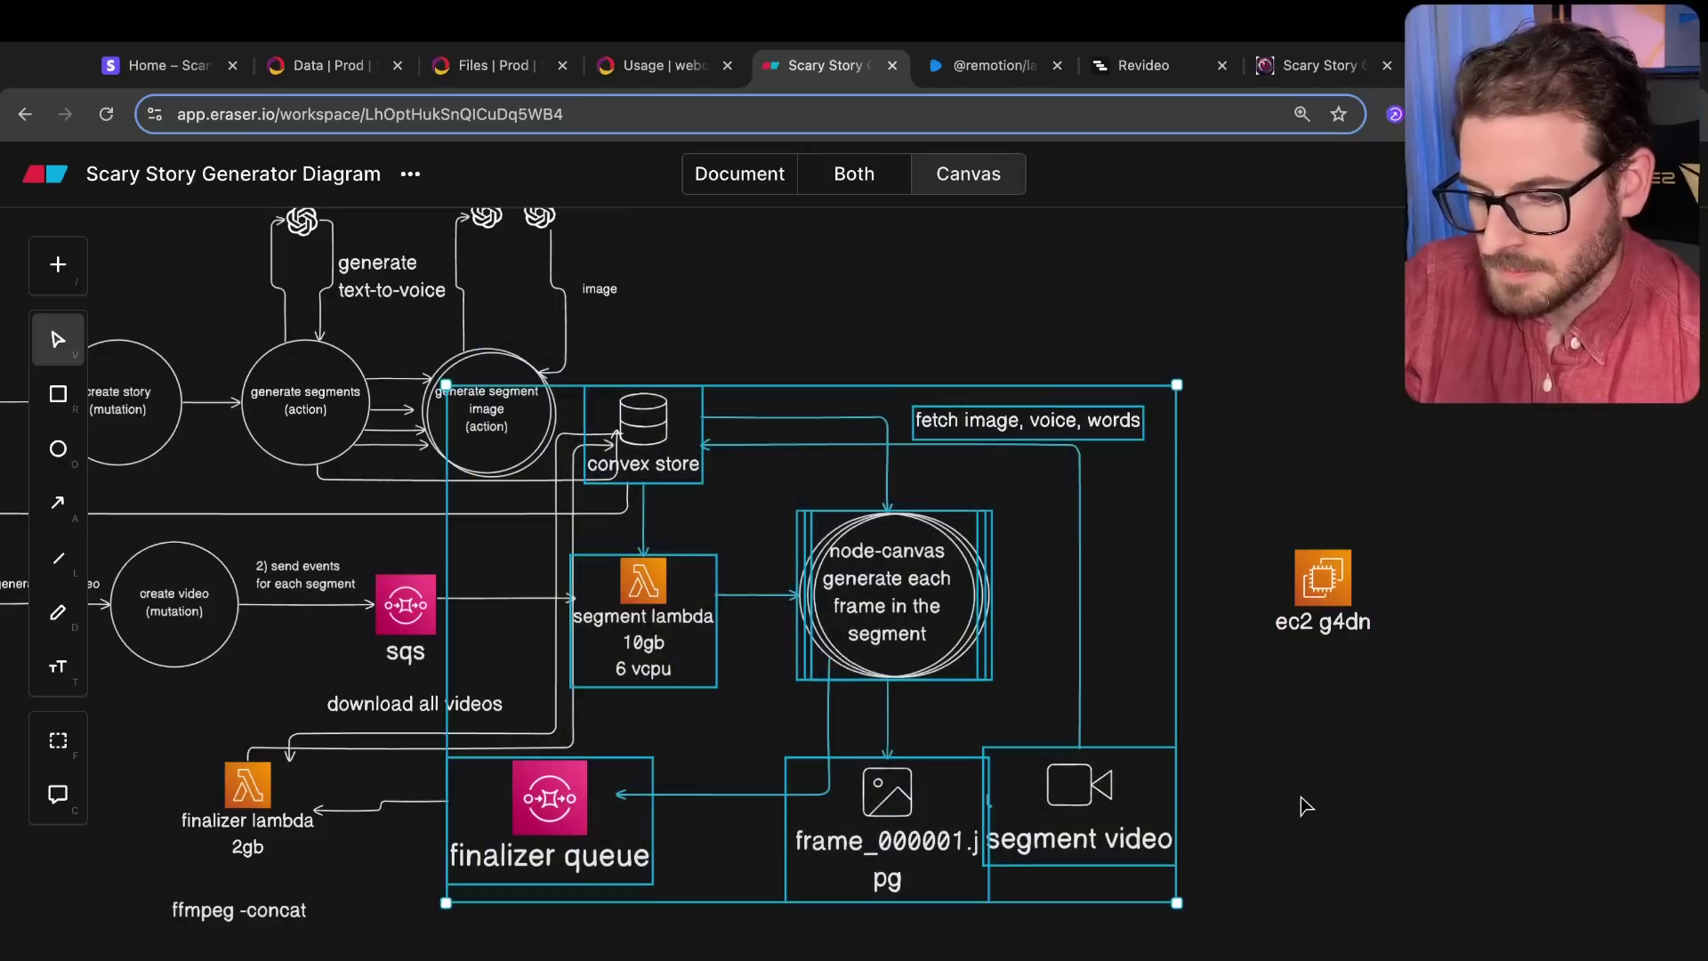
click(1301, 798)
mouse_move(1309, 575)
mouse_down()
mouse_move(1289, 549)
mouse_move(1323, 565)
mouse_move(1301, 577)
mouse_up()
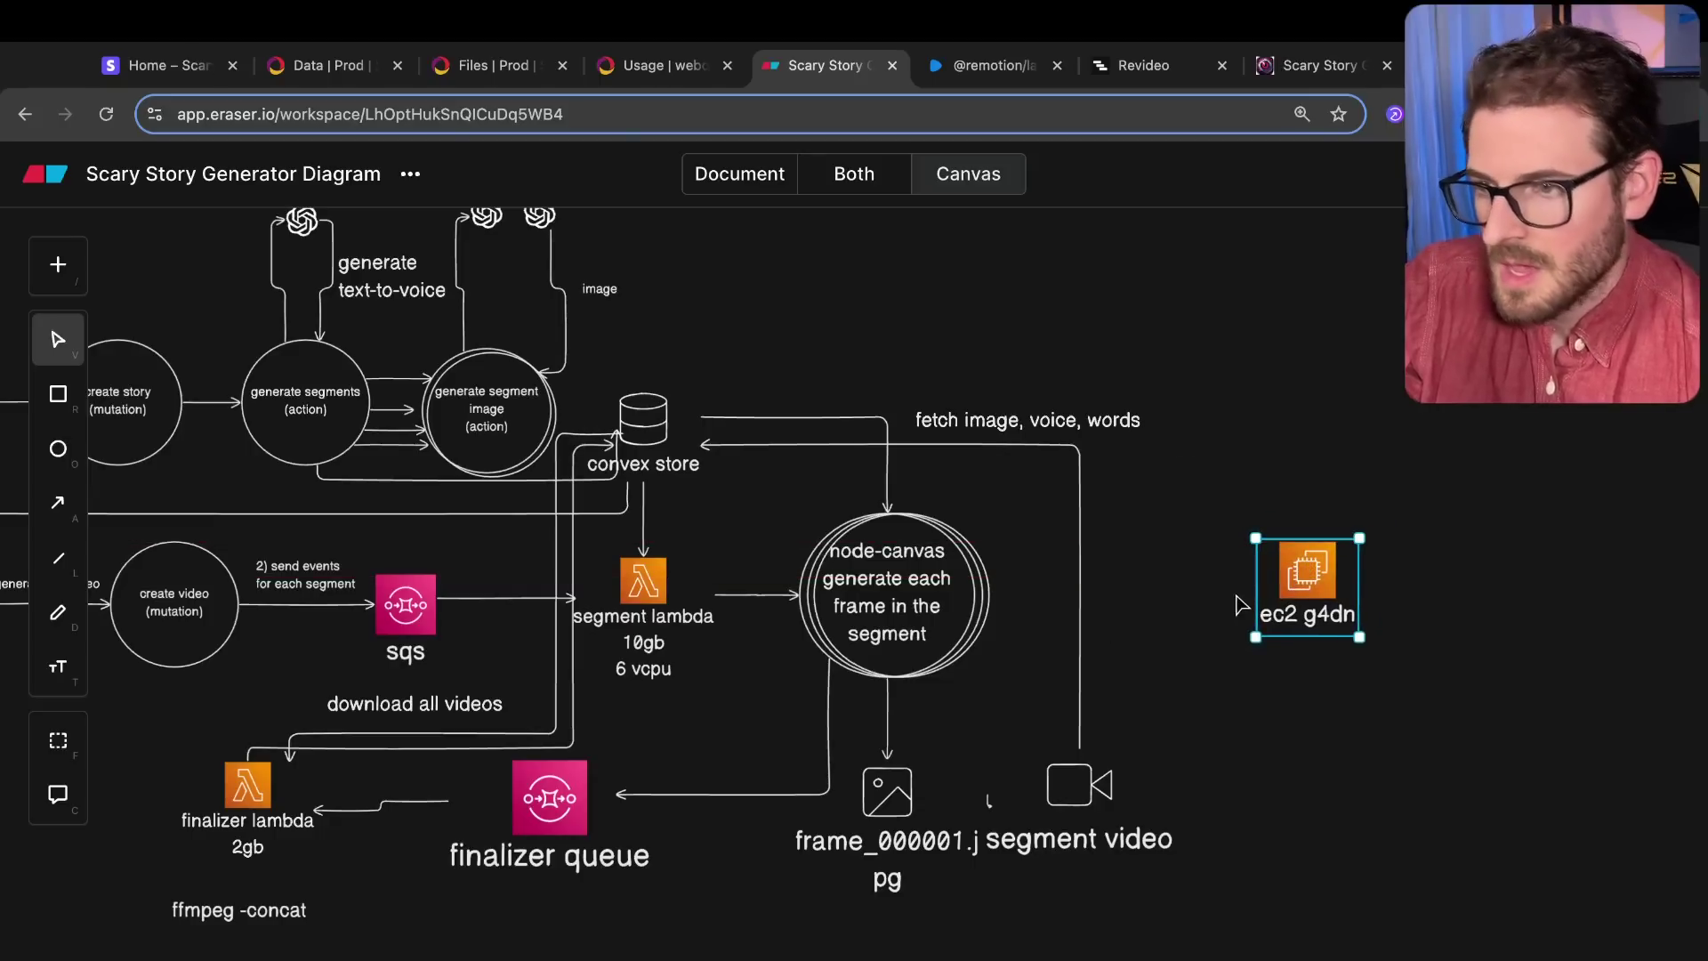
Step: Add the line "ffmpeg ken burns" to the ec2 g4dn label, separated by a blank line
double_click(1323, 605)
key(End)
key(Return)
key(Return)
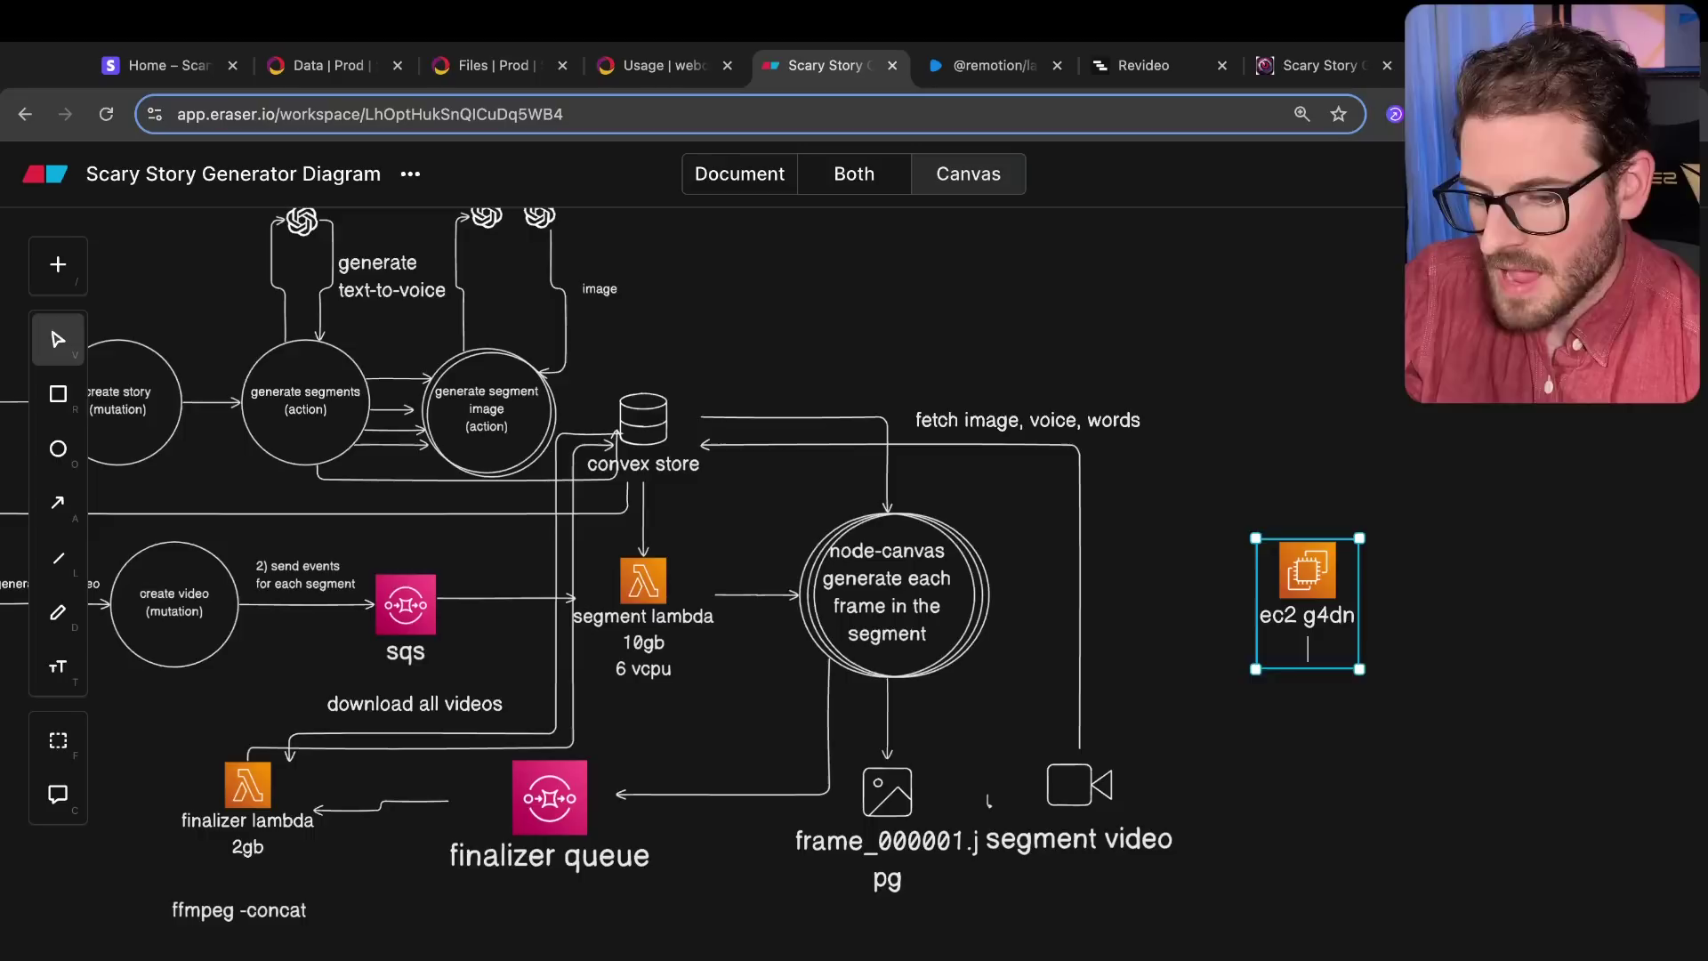
text(ffmpeg ken burns)
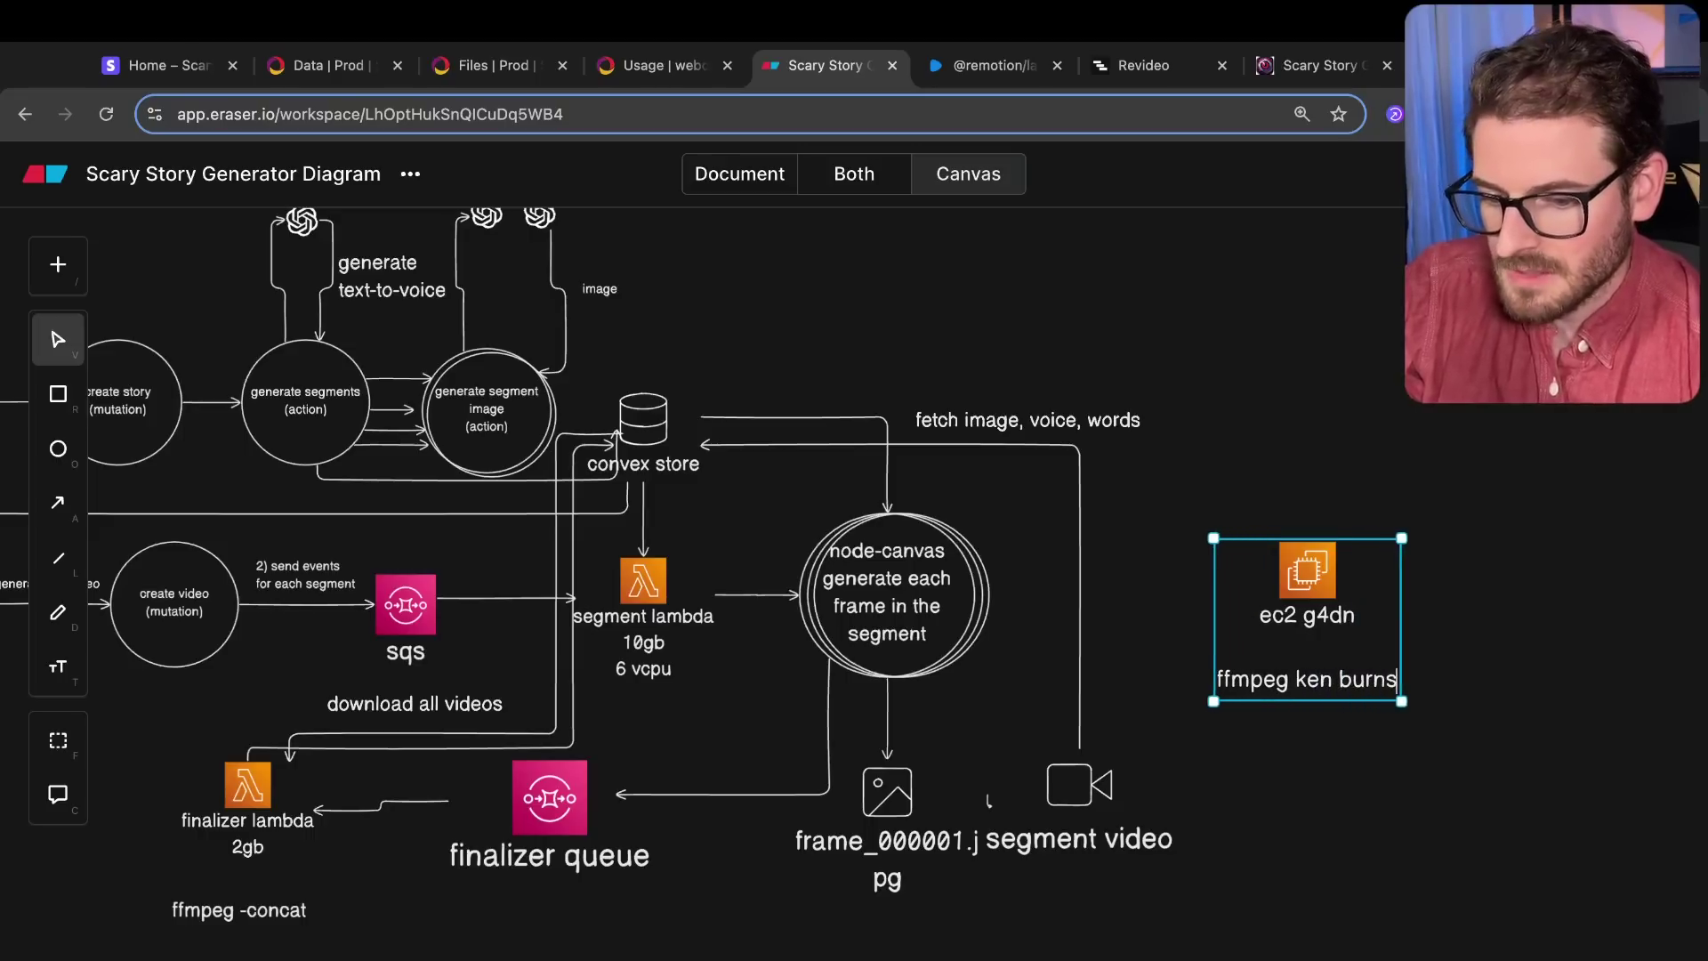
click(1437, 596)
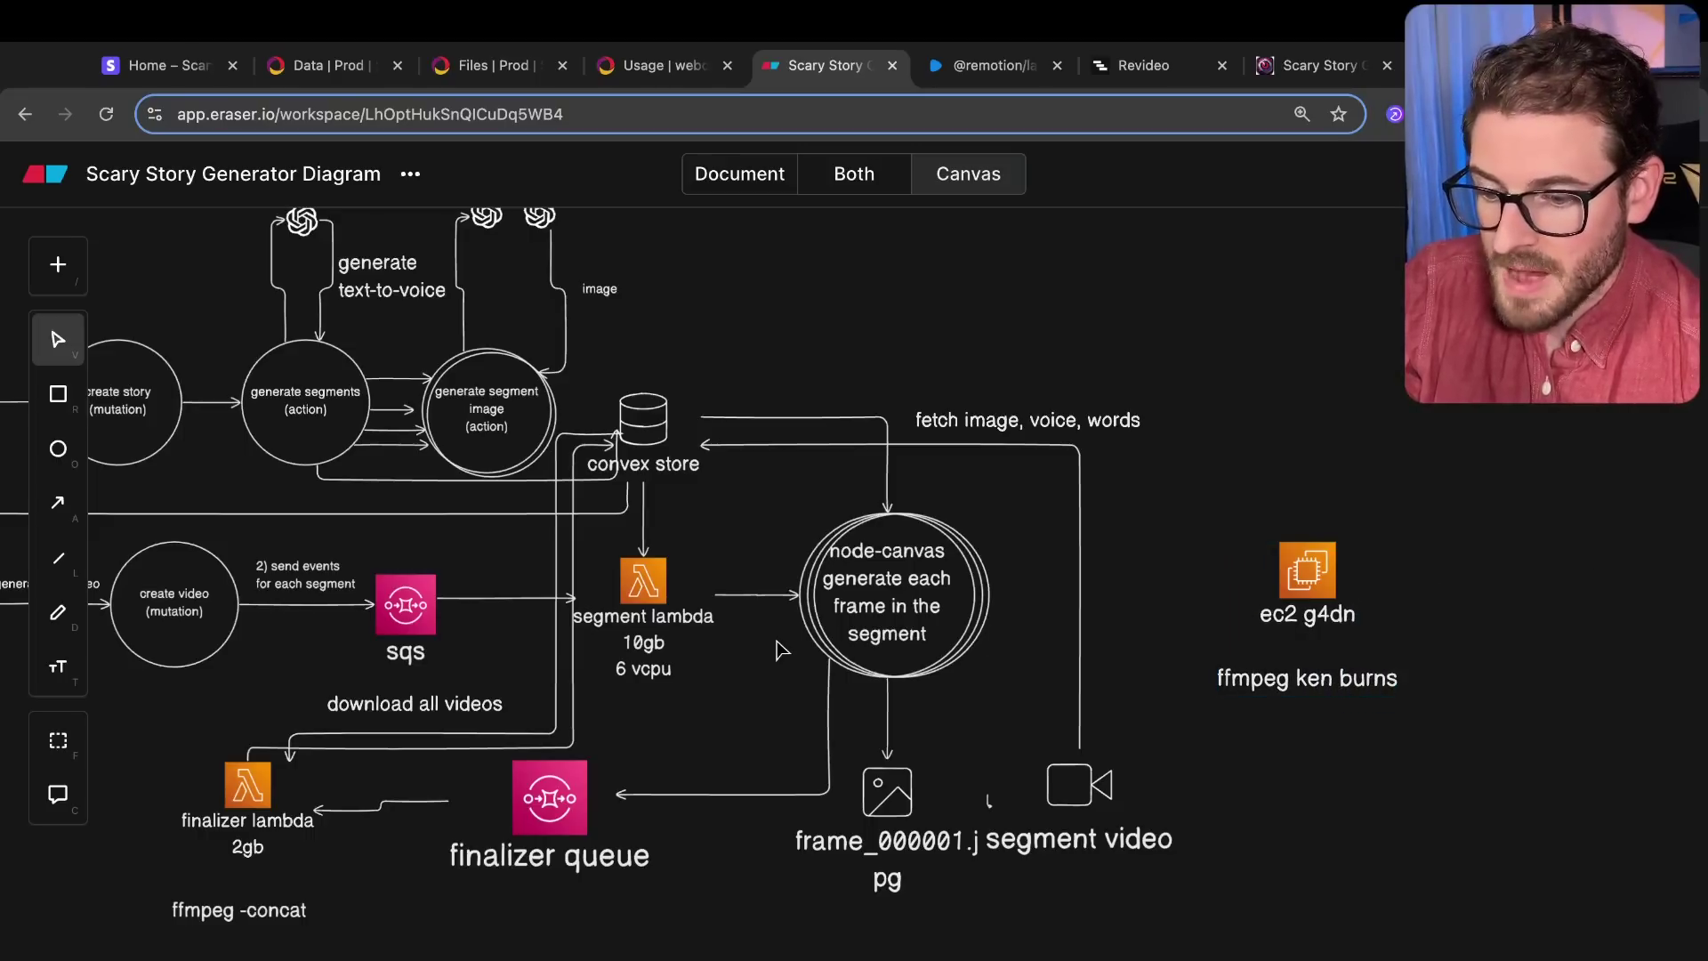
drag(1453, 478, 1153, 752)
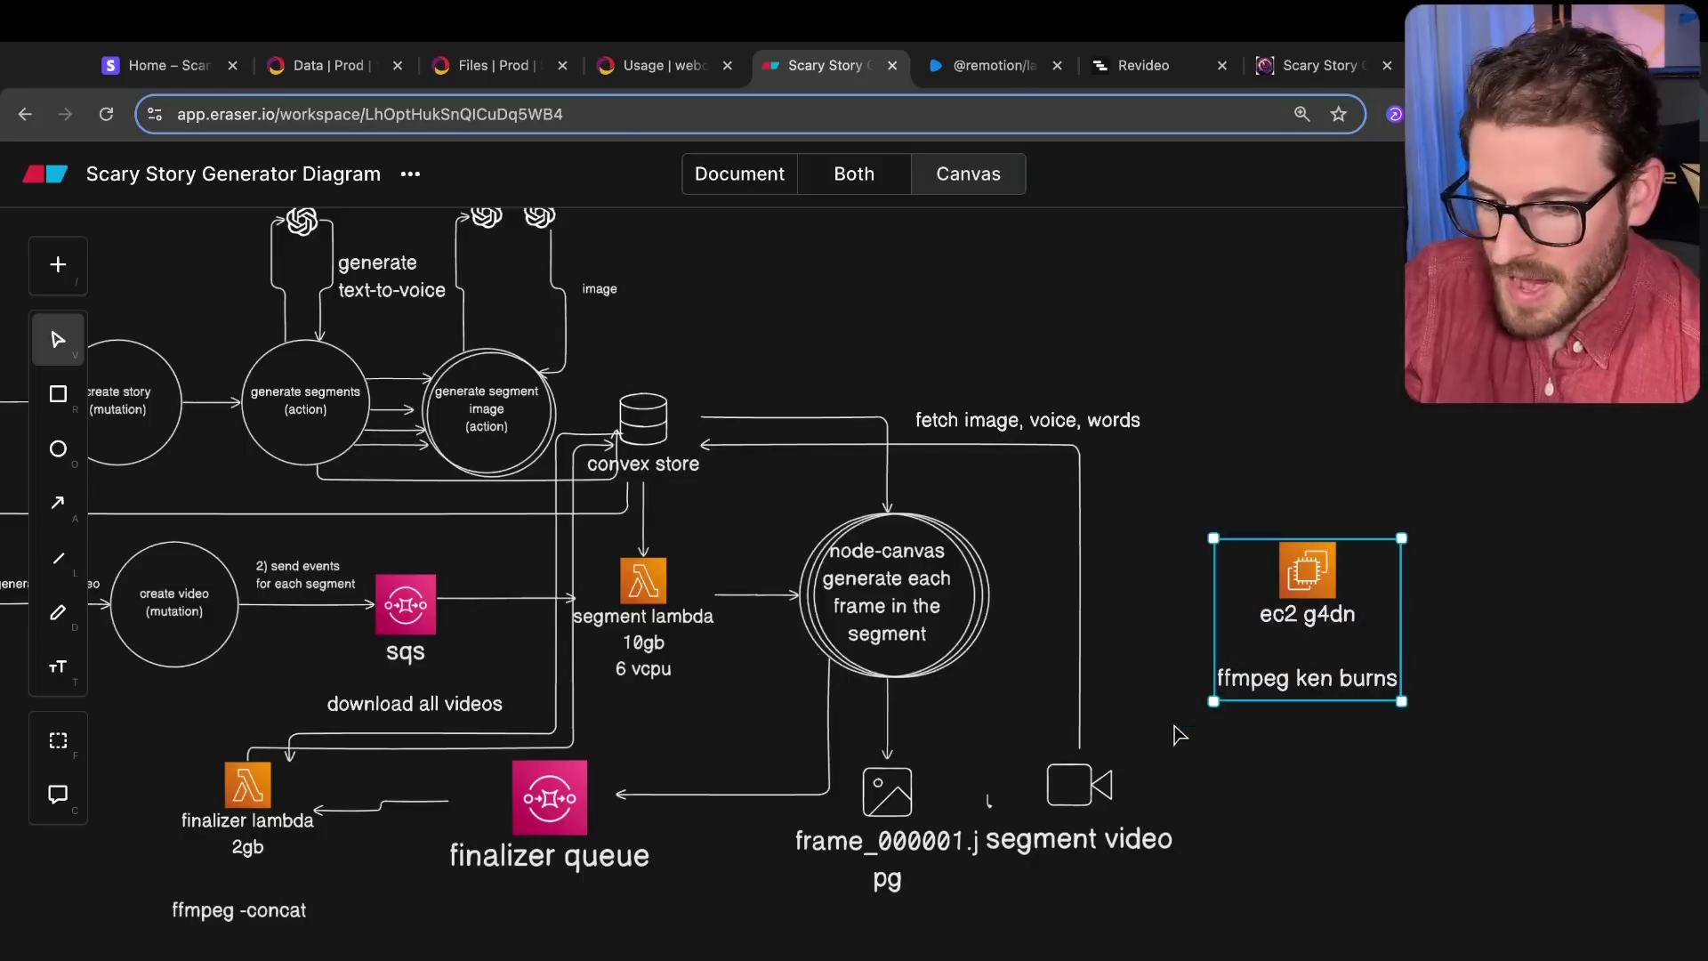
scroll(1231, 742, up, 1)
click(1252, 729)
drag(1427, 474, 1156, 725)
click(1285, 744)
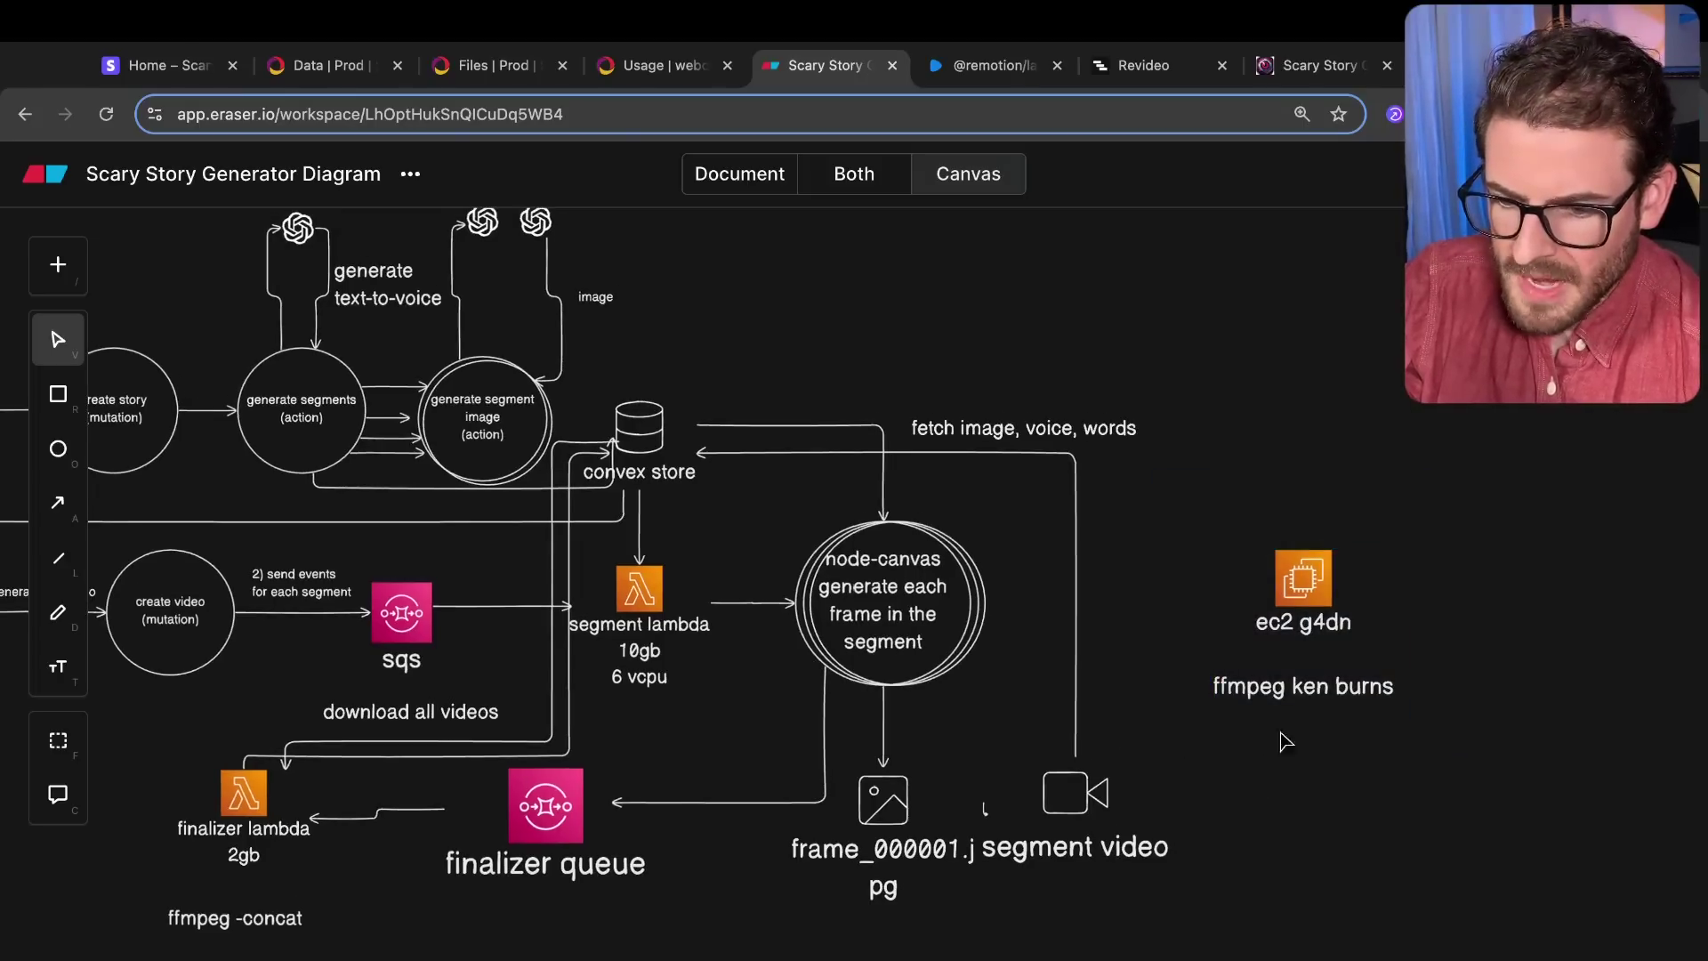
click(984, 576)
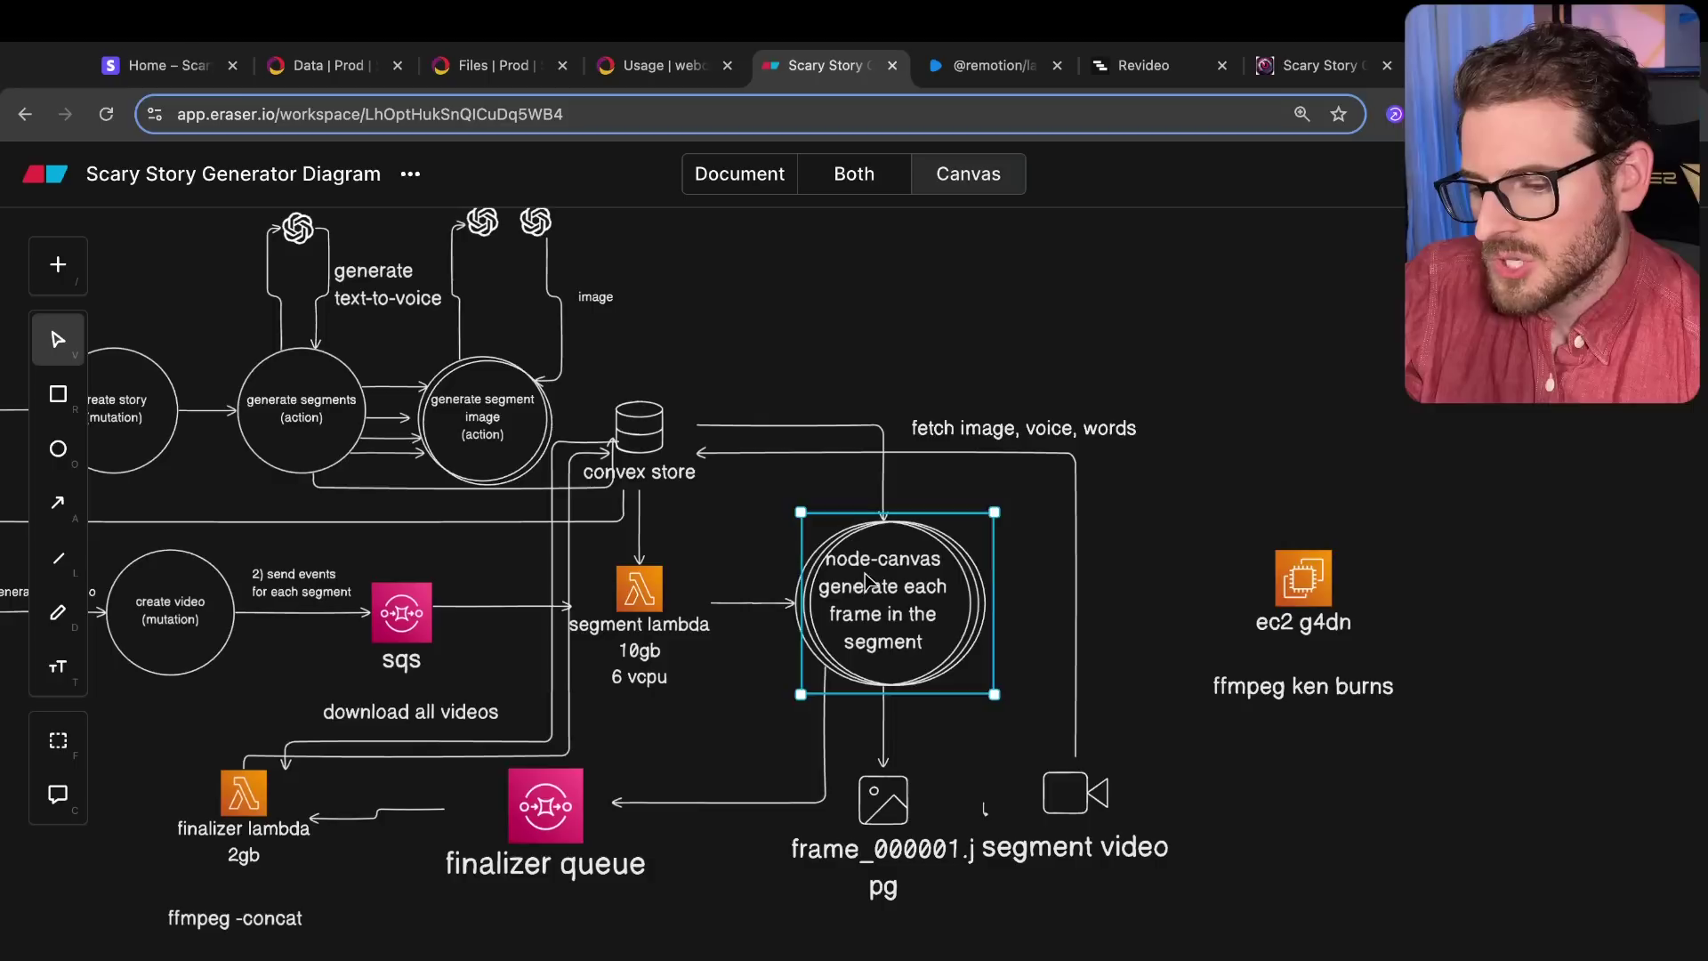
click(1093, 543)
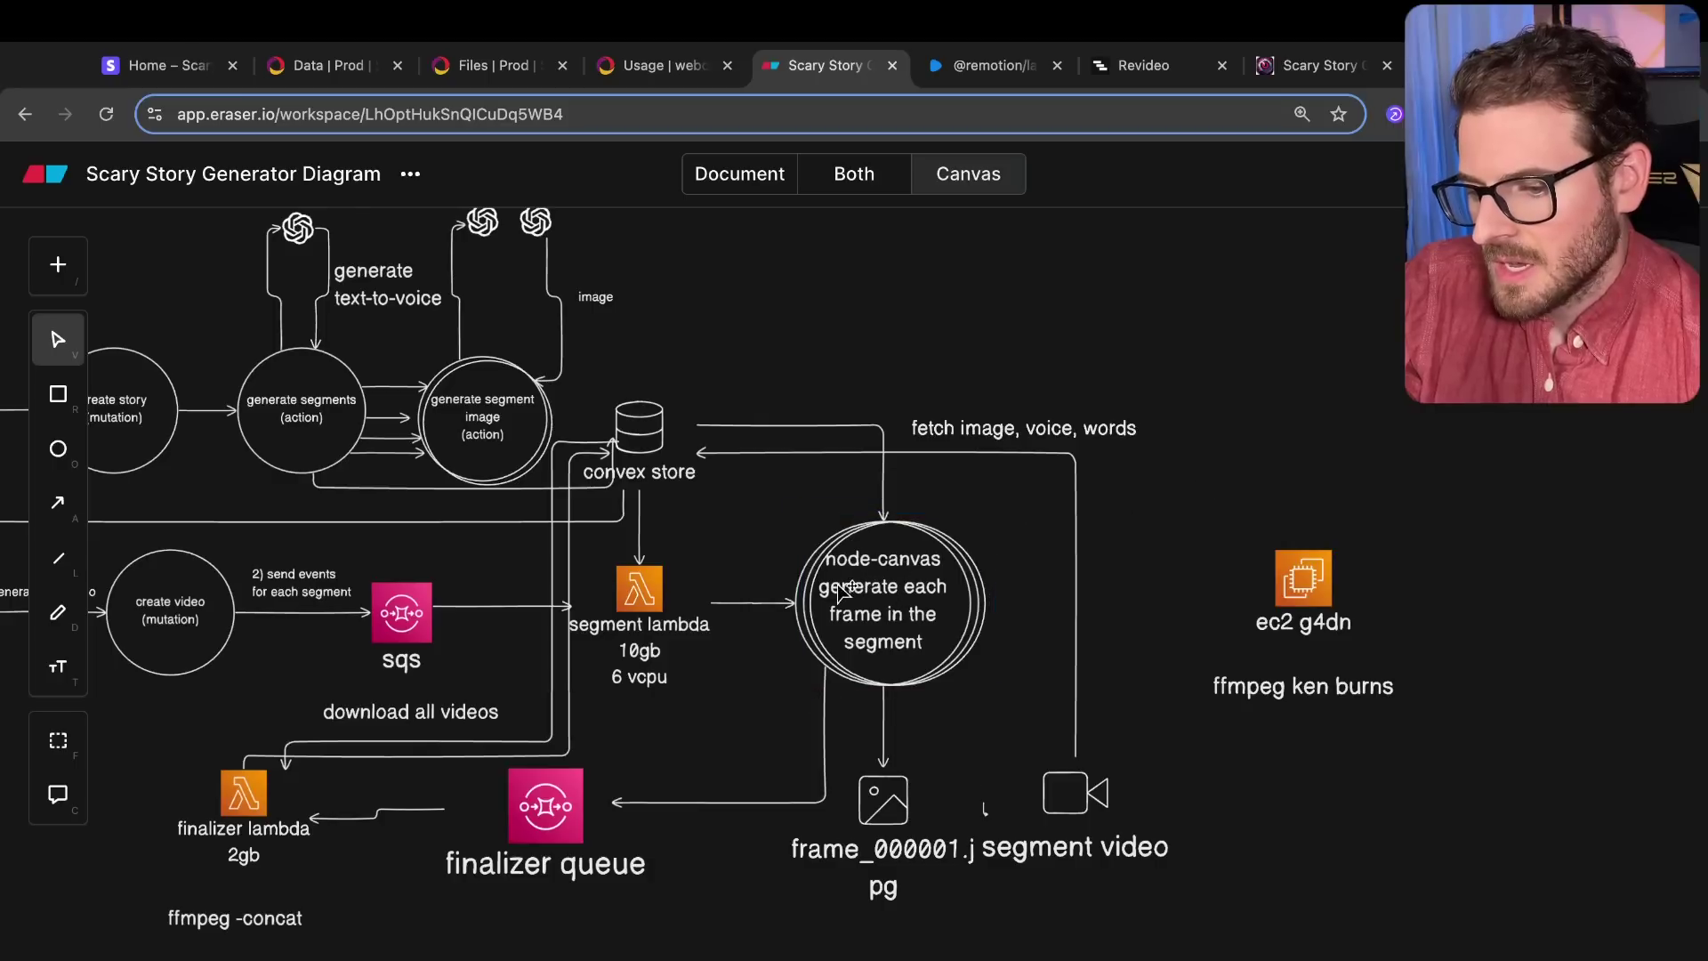
click(890, 619)
double_click(849, 565)
click(872, 560)
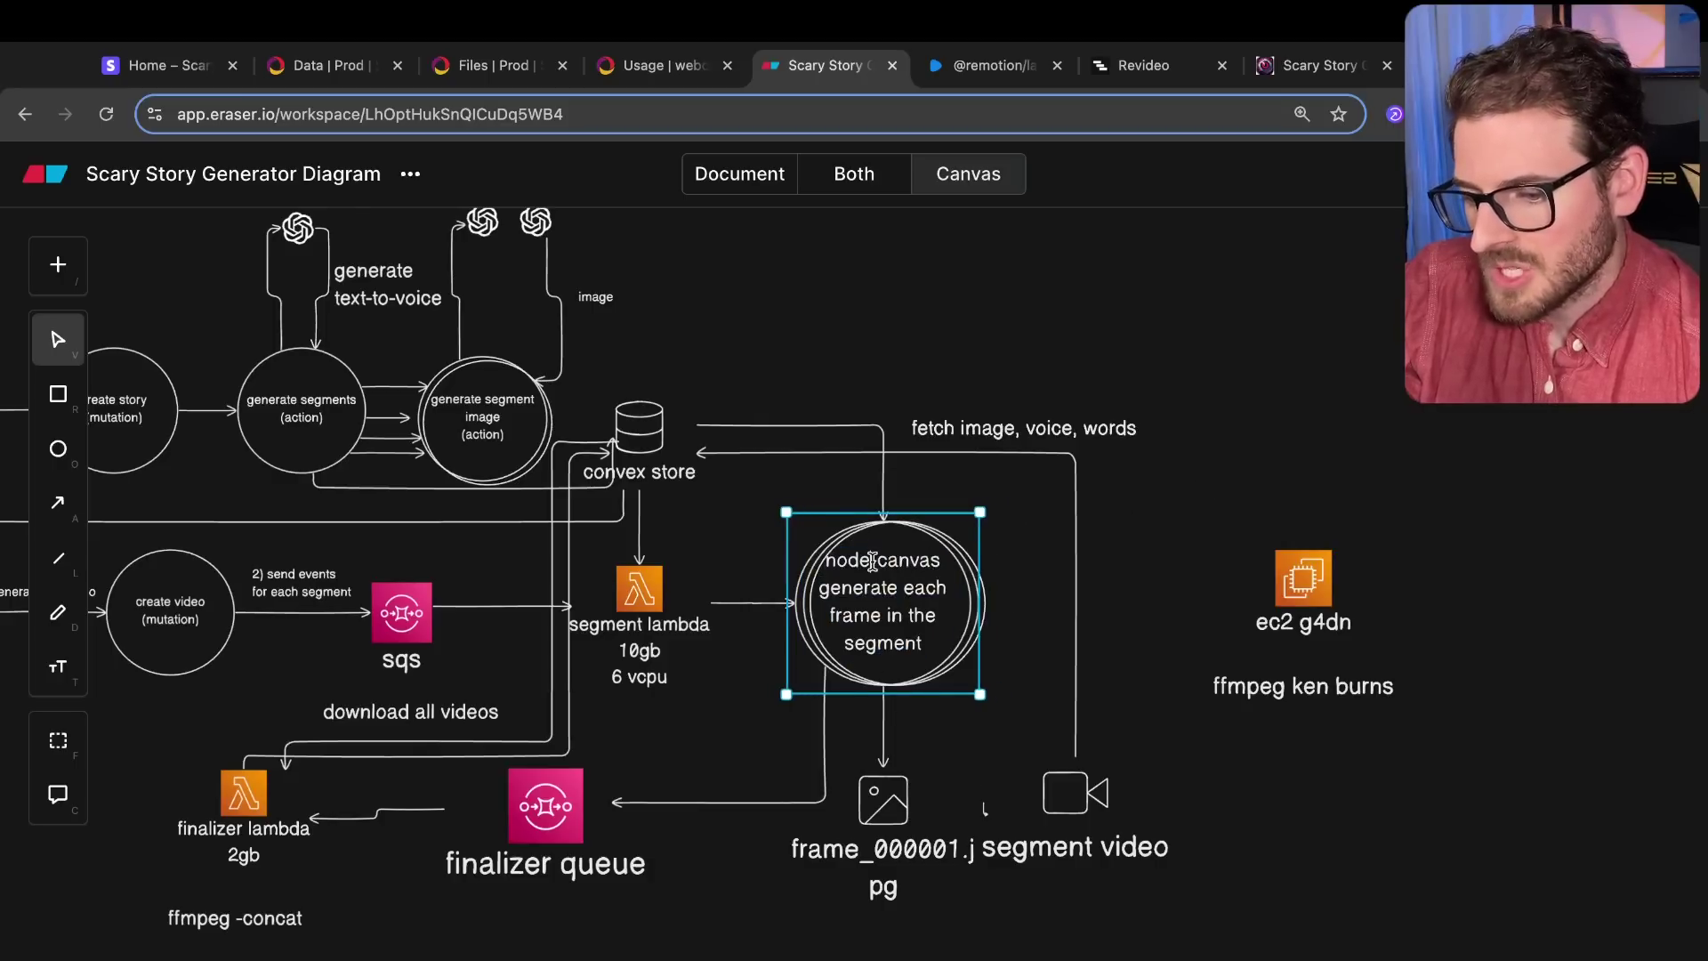
double_click(873, 561)
click(1167, 525)
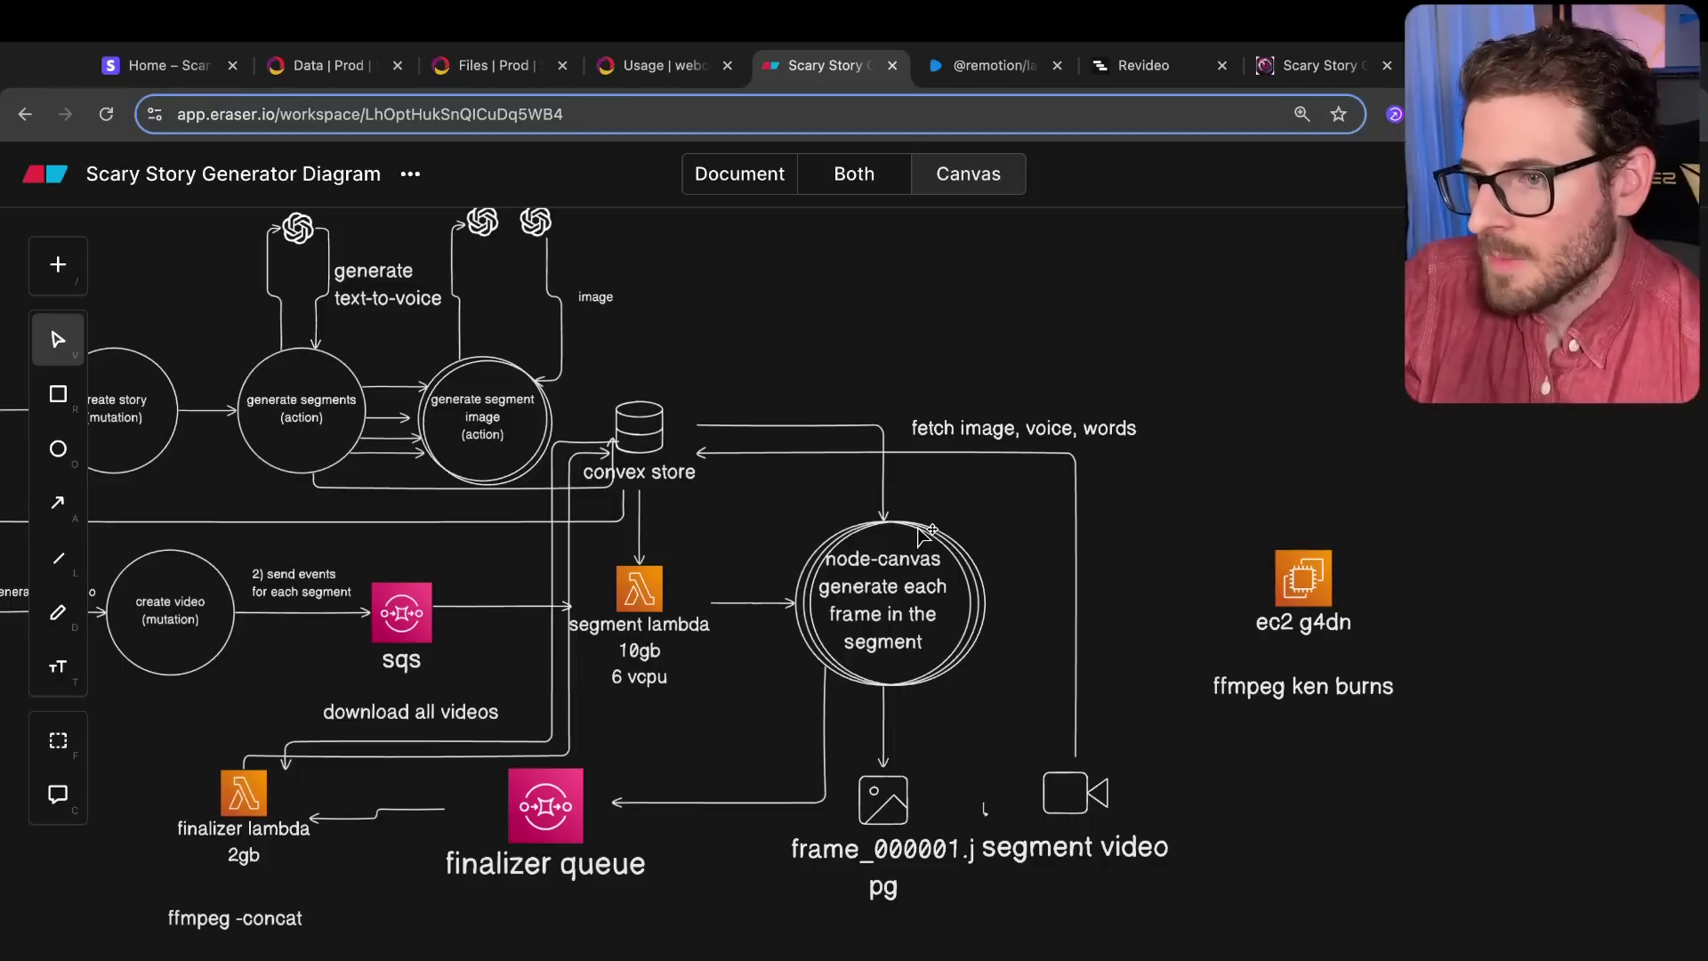
Step: Add a text note reading "30 ms / frame" in the empty area below the finalizer queue and frame image
scroll(894, 785, down, 3)
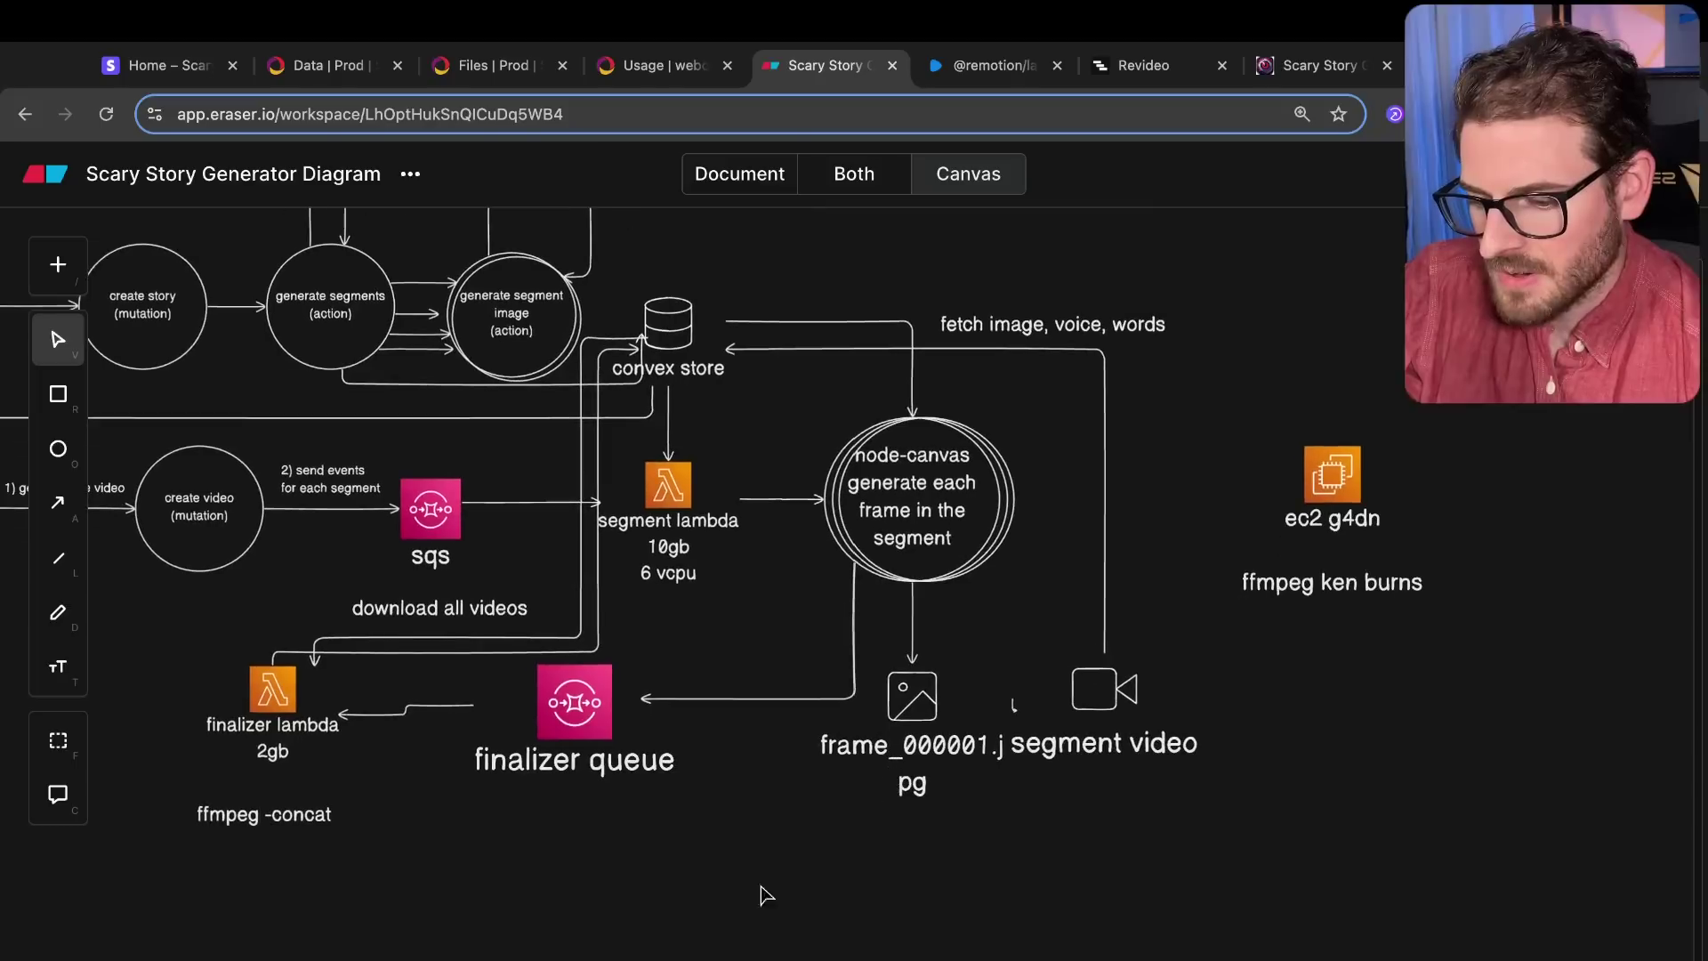
double_click(763, 894)
text(30 ms / frame)
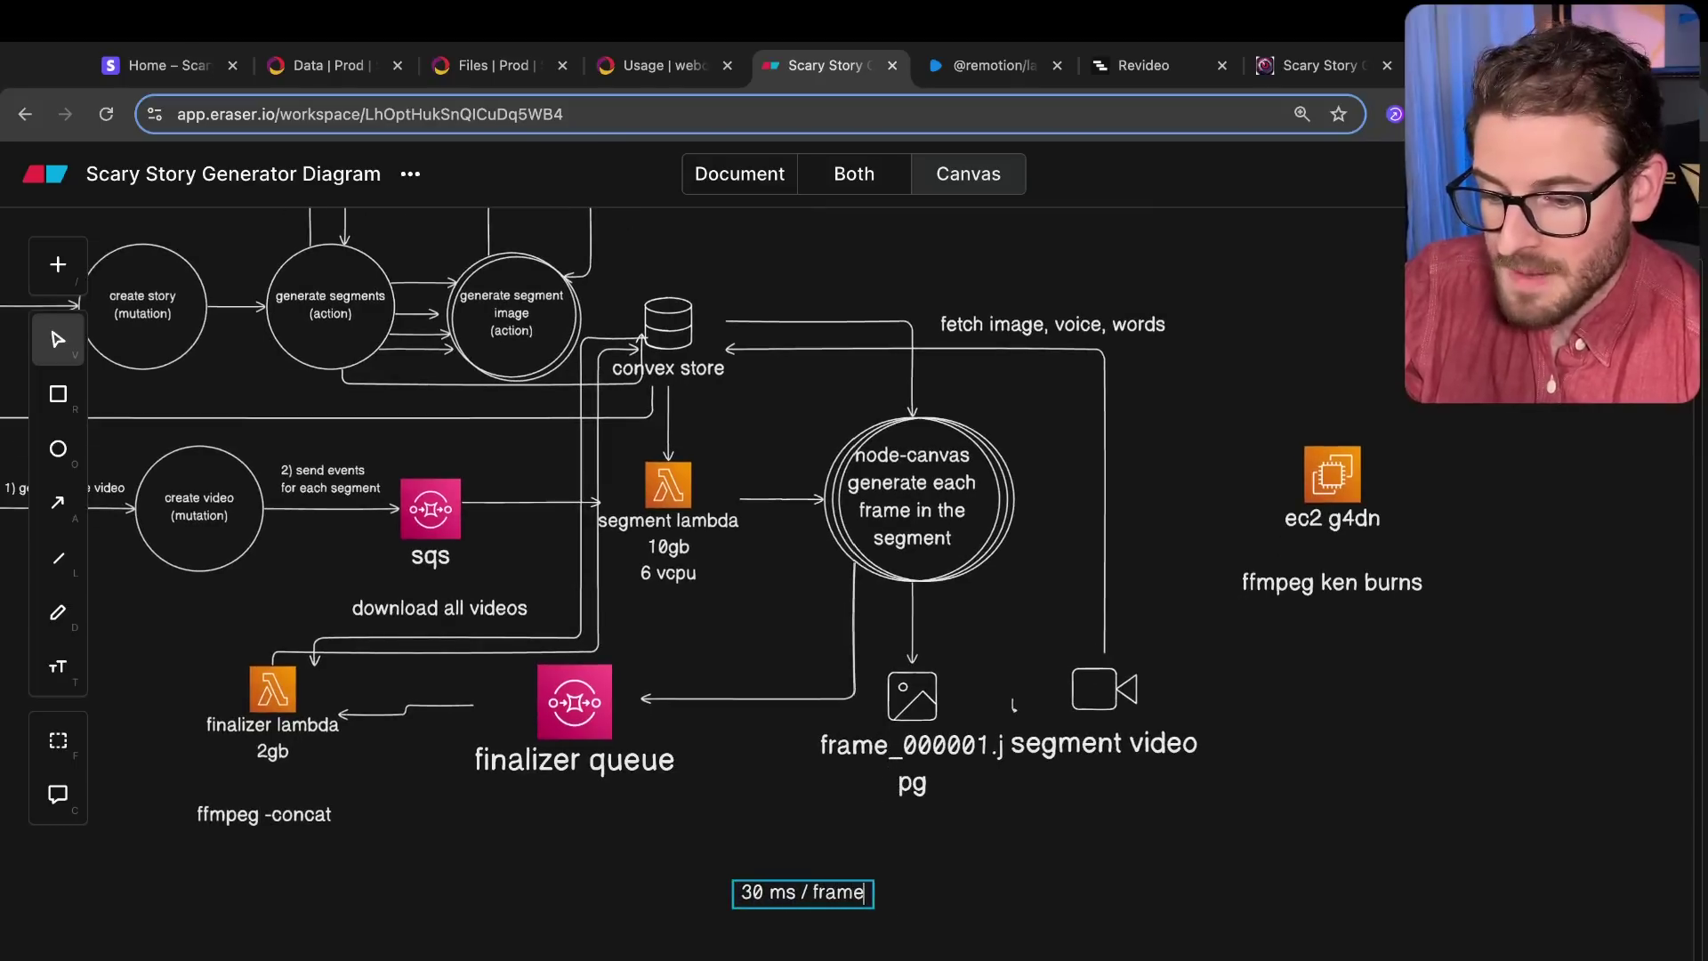
key(Escape)
drag(758, 847, 758, 849)
drag(765, 879, 712, 865)
Step: Append the frame count "1,500" to the "30 ms / frame" note
double_click(789, 889)
key(Right)
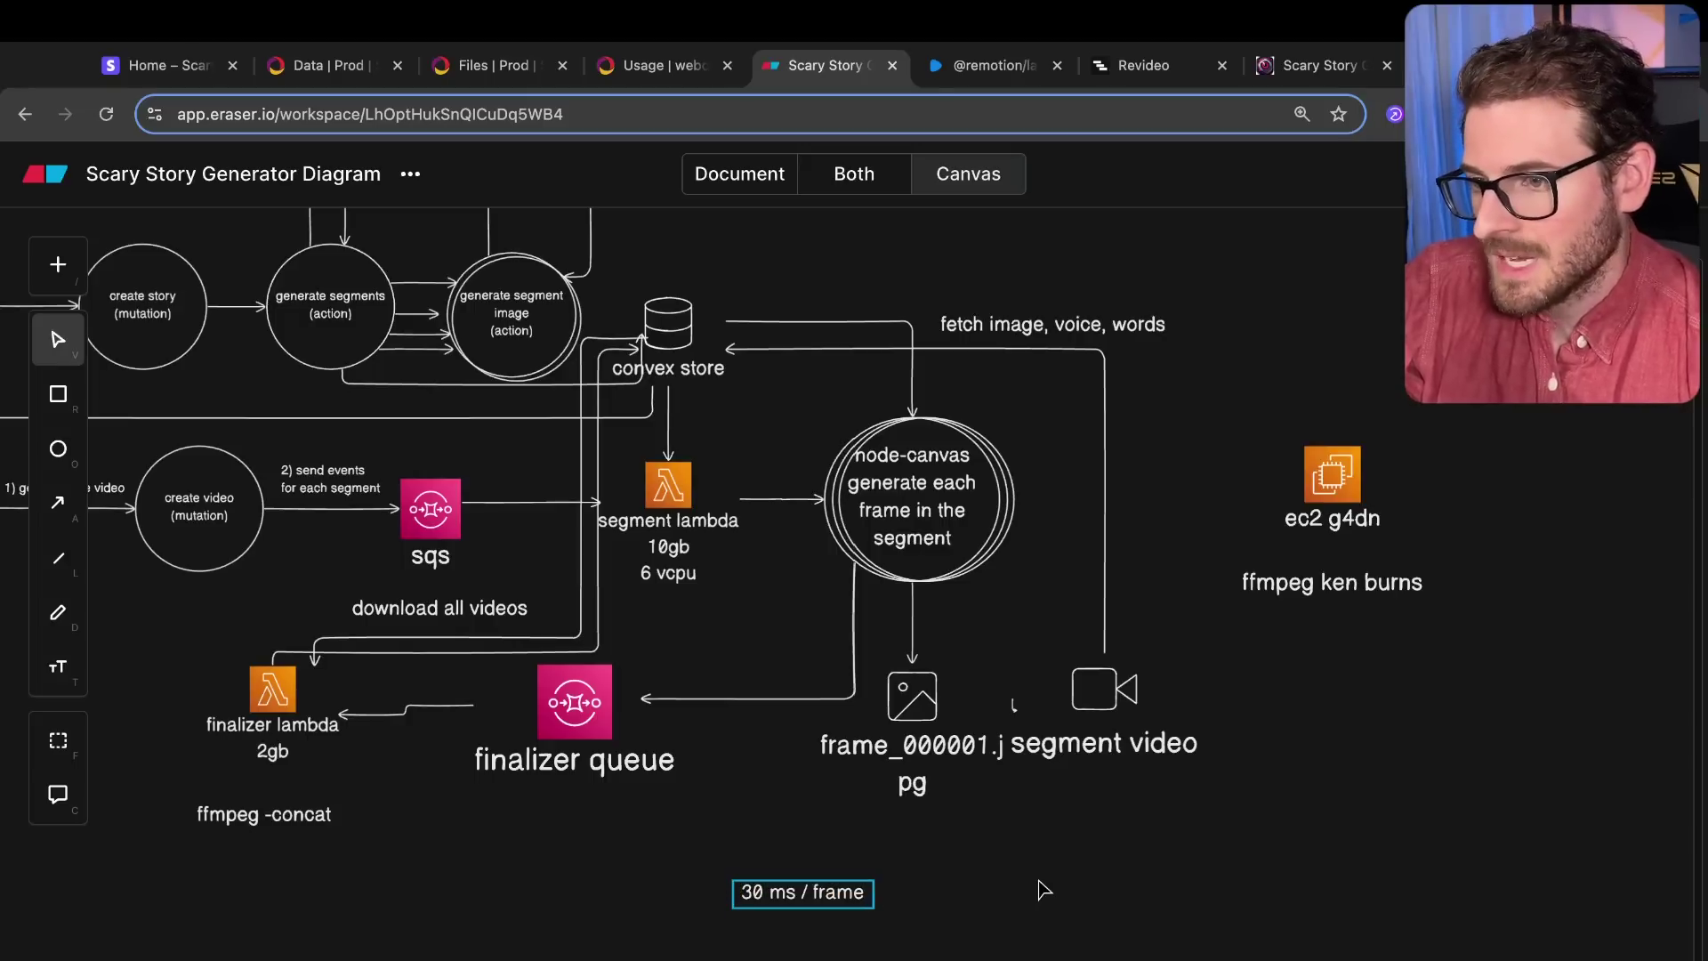
text(1,500)
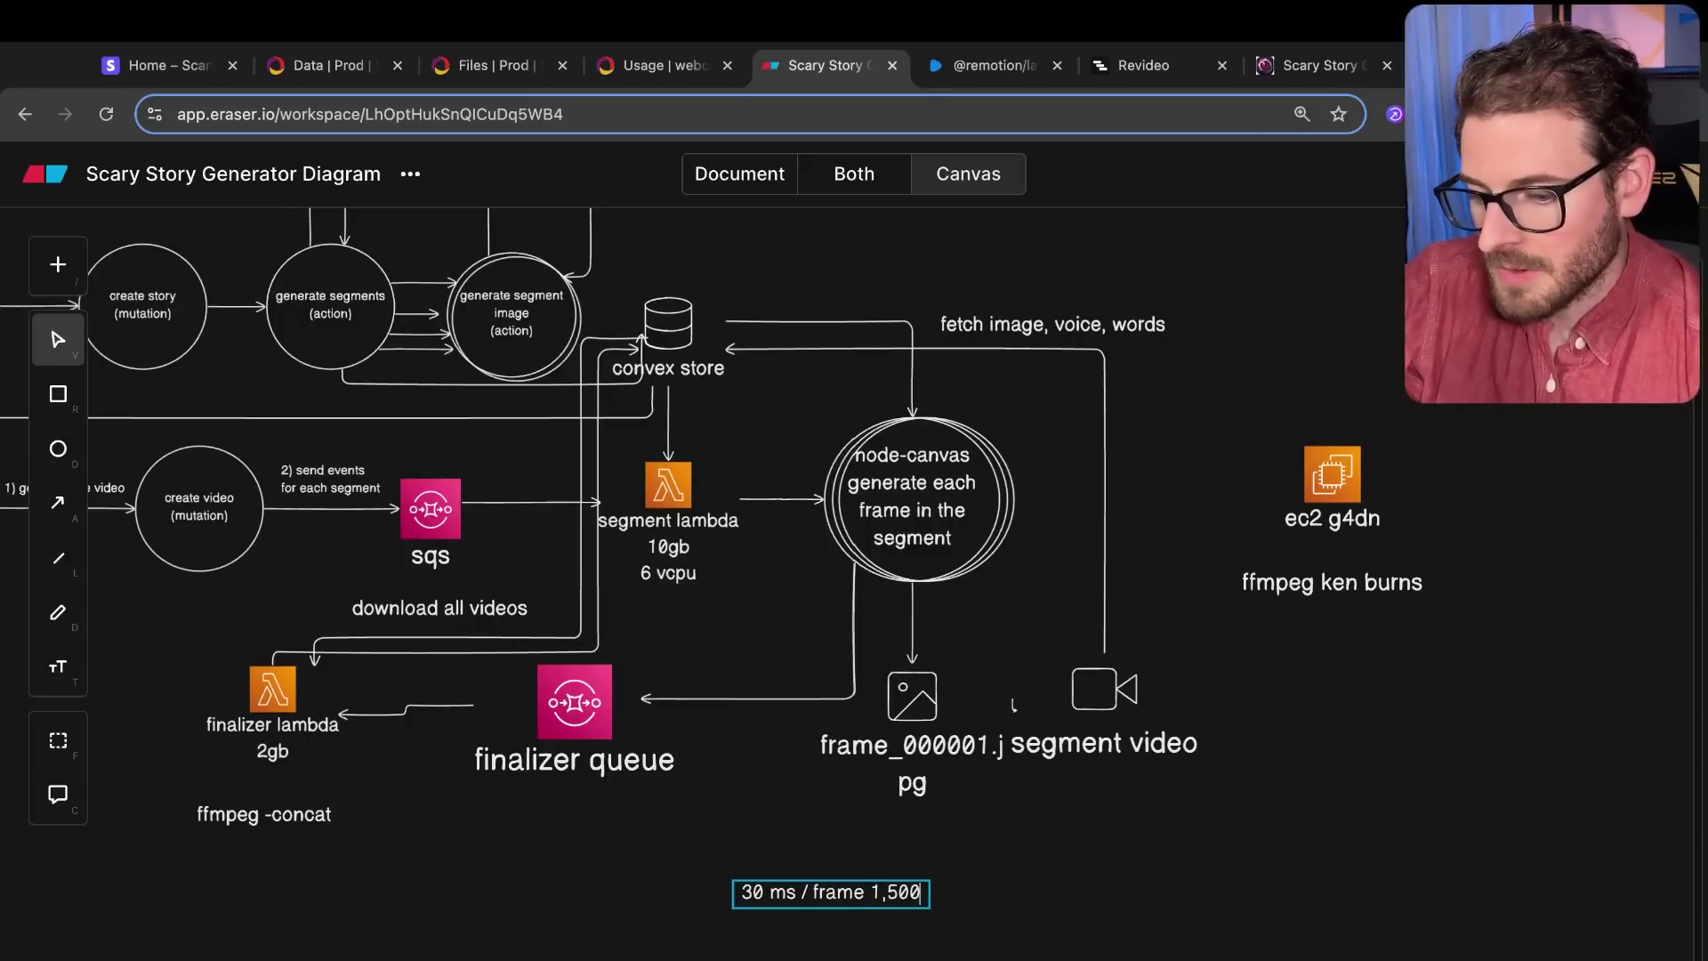
click(1141, 868)
Step: Append "@ 25/fps" to the frame-time note and move the note closer to the finalizer queue
scroll(961, 867, down, 1)
double_click(925, 830)
key(Right)
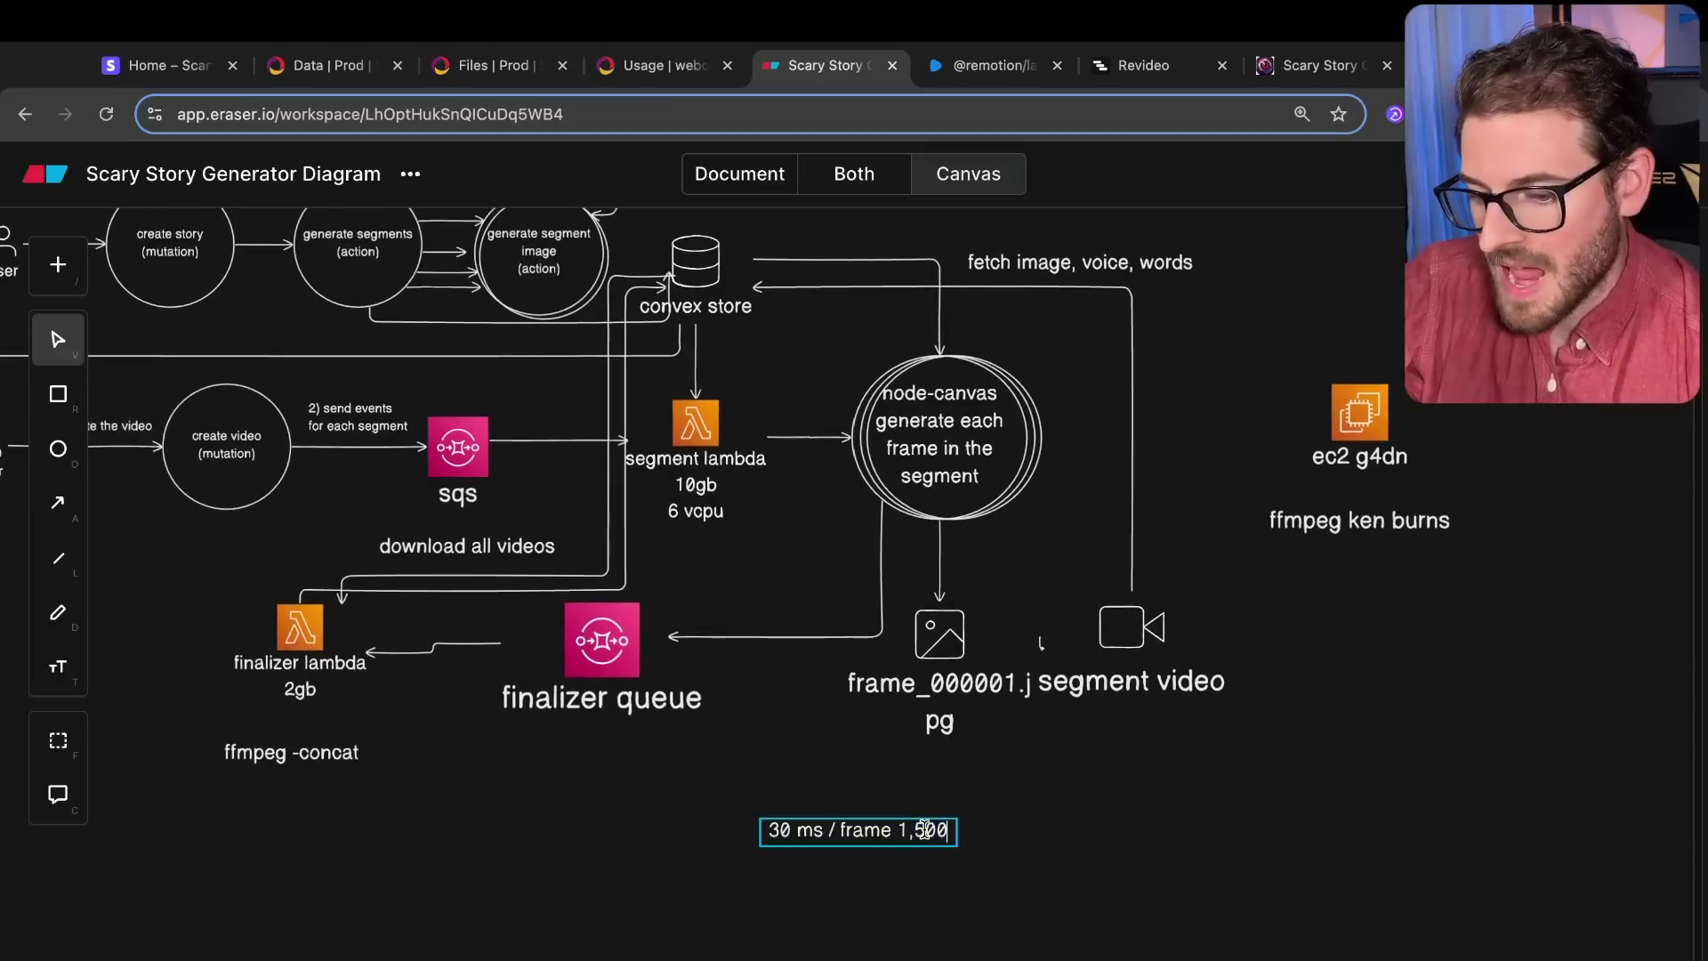
text(@ 25)
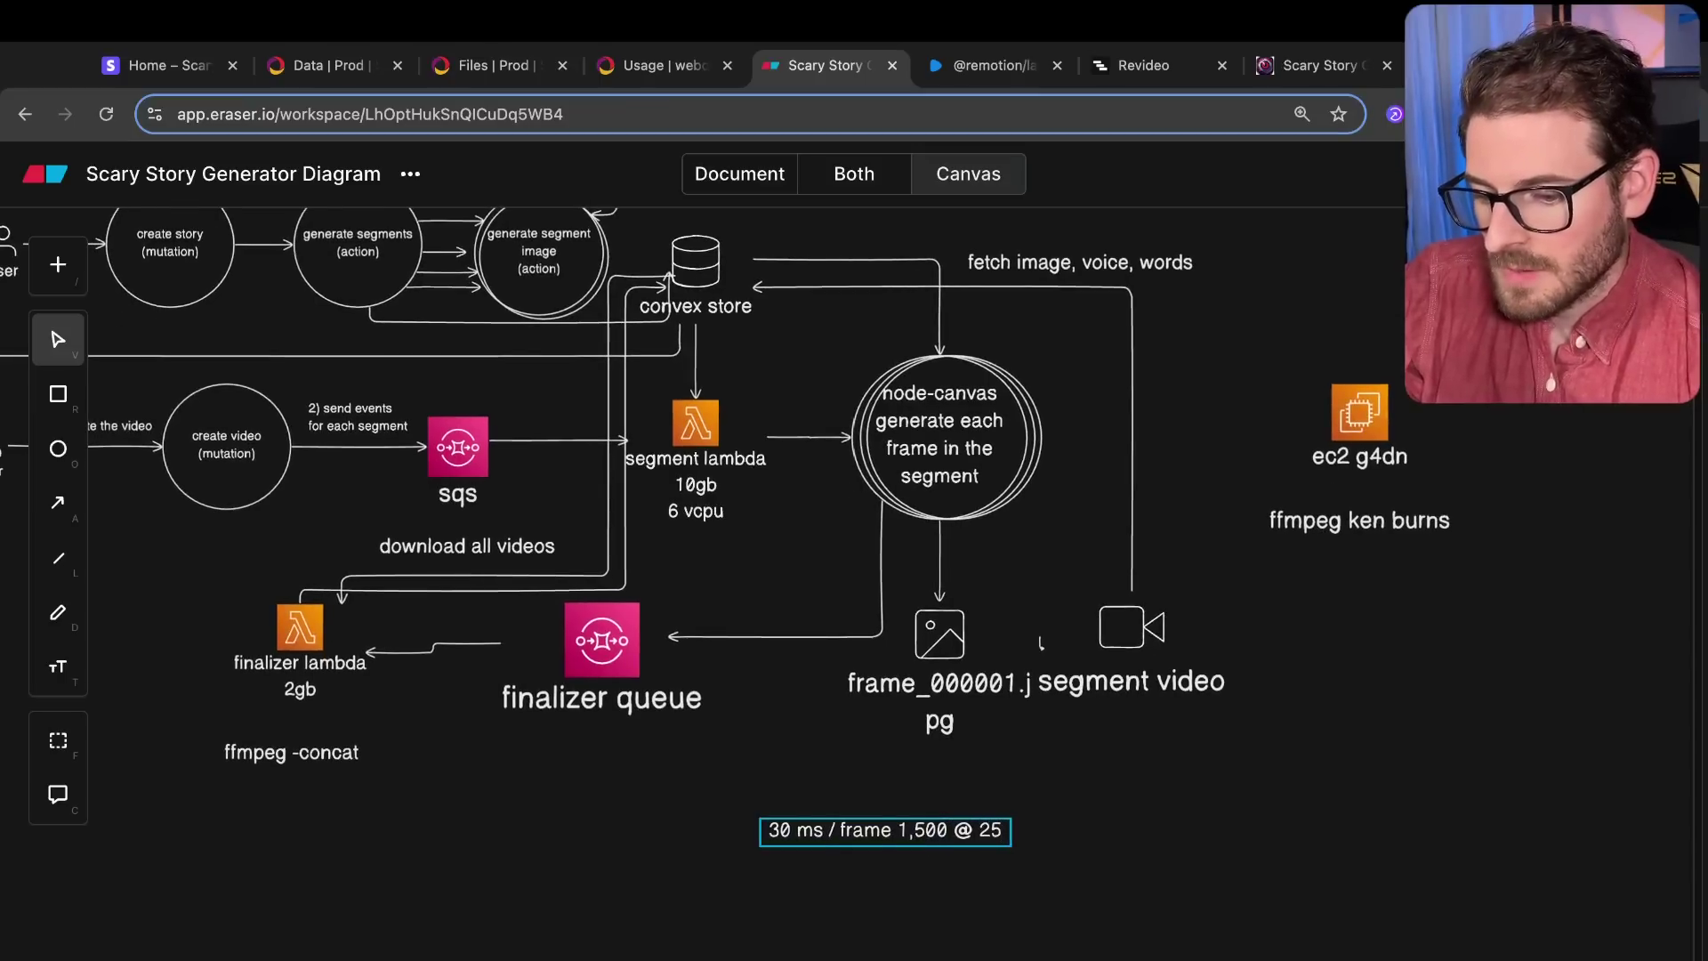
text(/fmp)
key(BackSpace)
key(BackSpace)
text(ps)
click(1104, 824)
drag(891, 824, 802, 799)
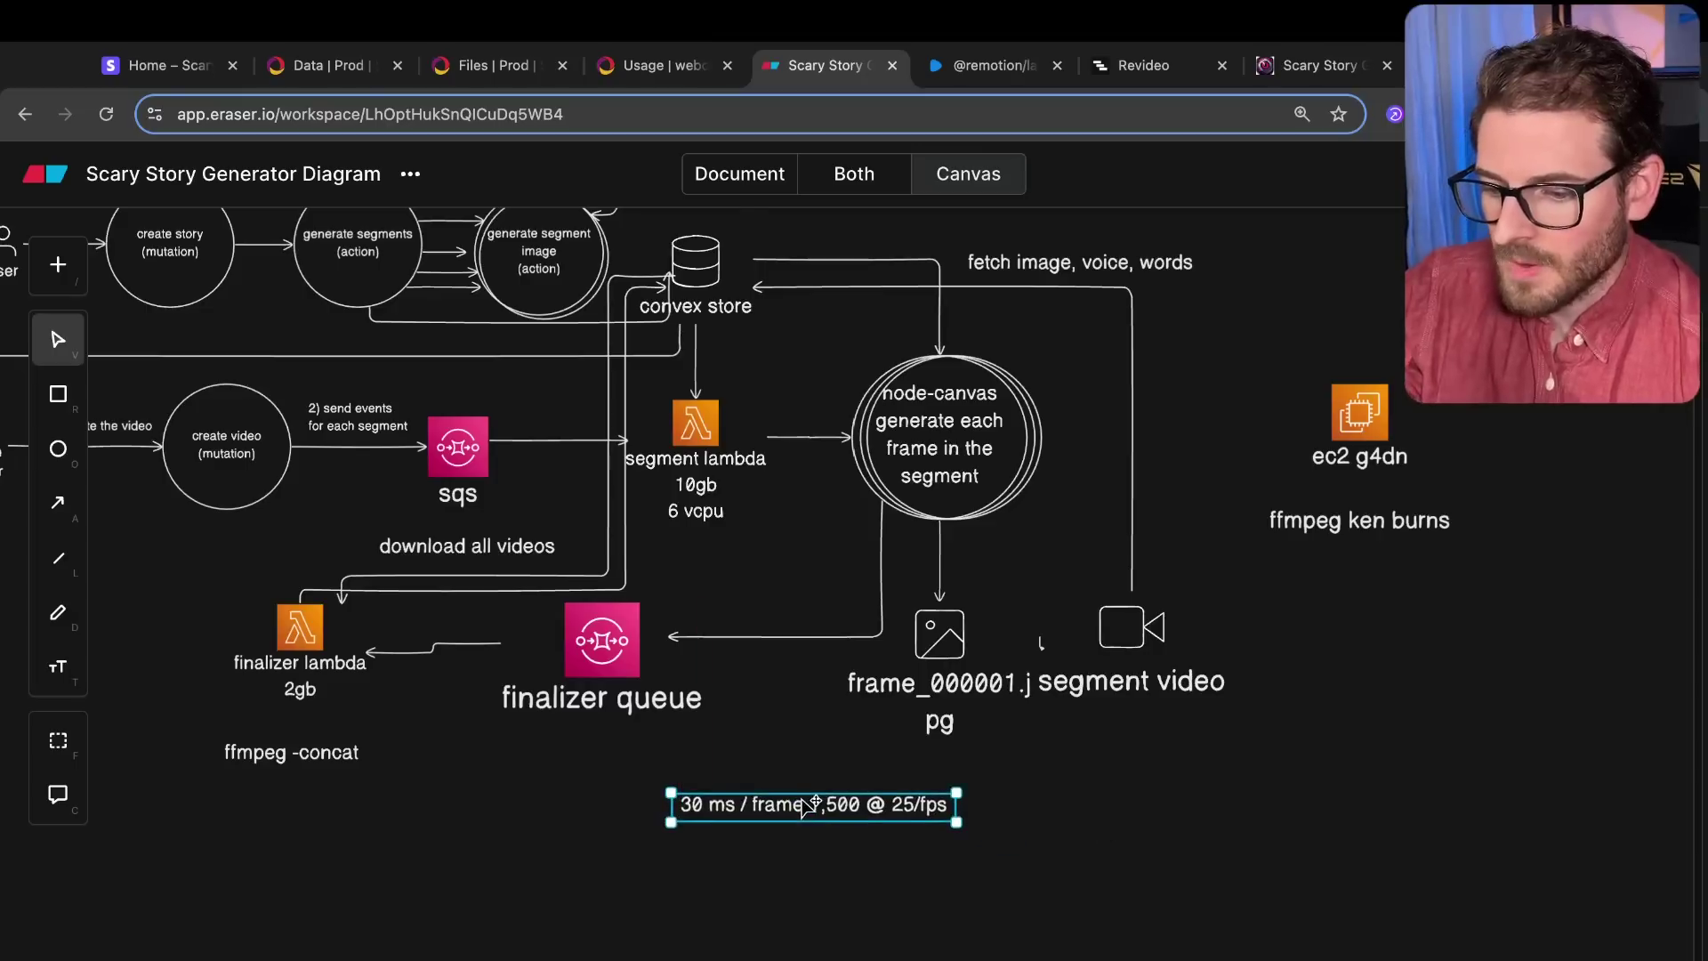
Step: Copy the frame count from the note, calculate 1500 / 33 with Google in a new tab, and return to the diagram
double_click(844, 805)
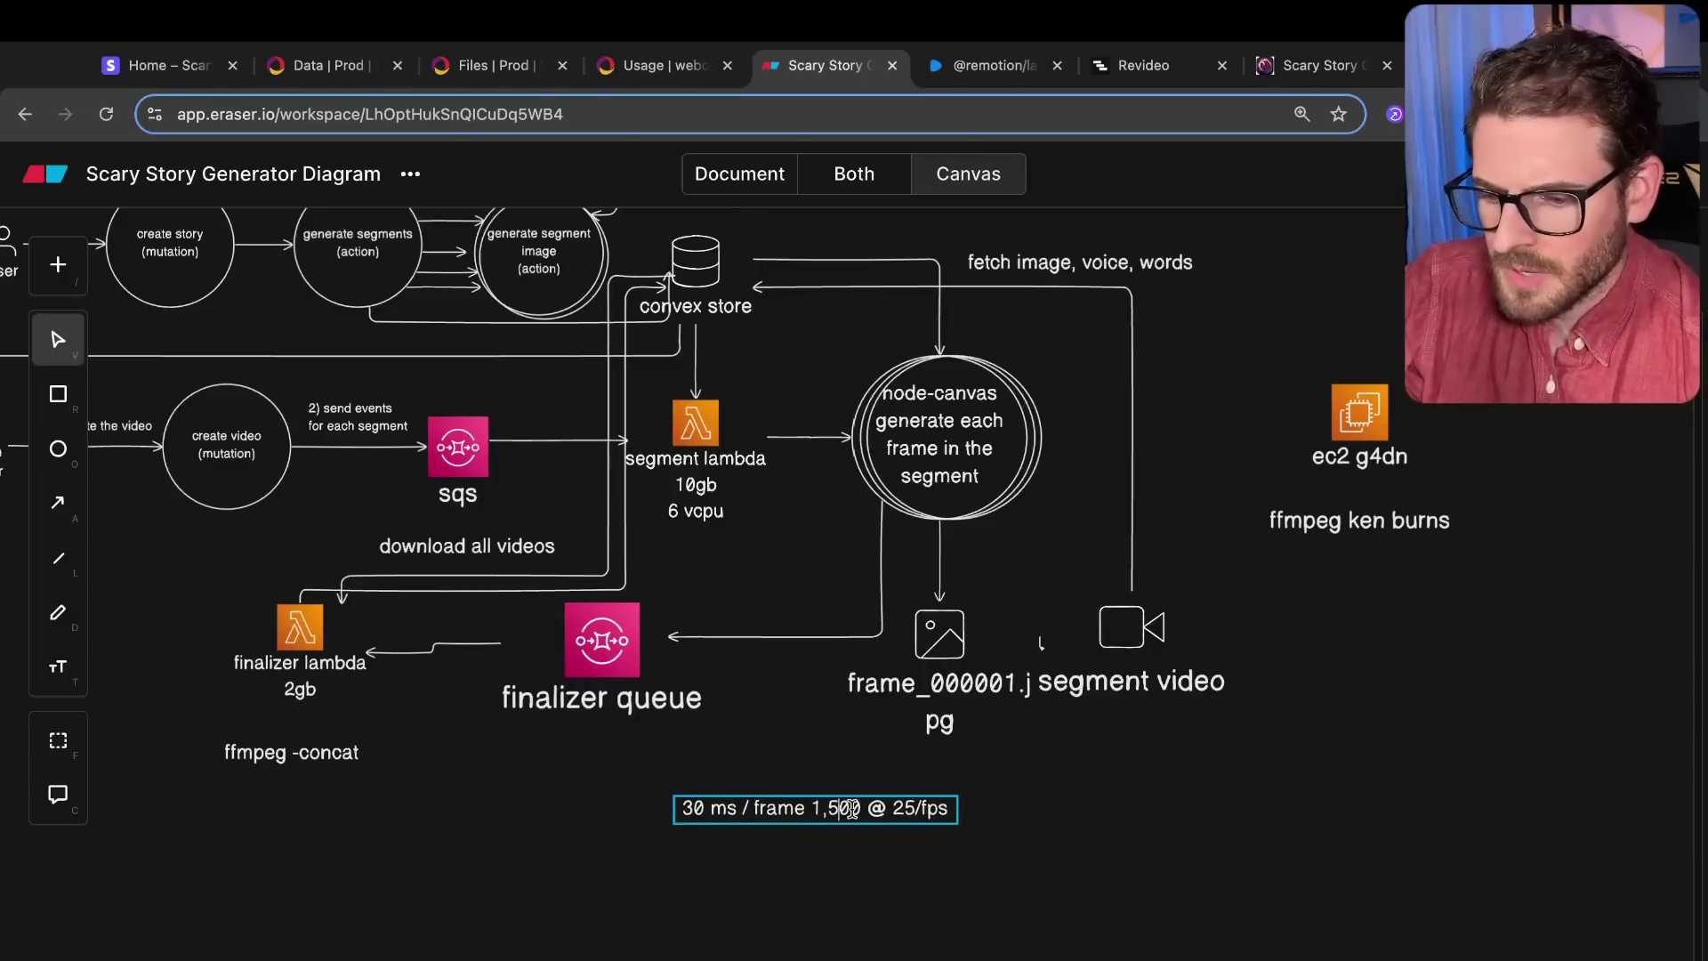
double_click(836, 807)
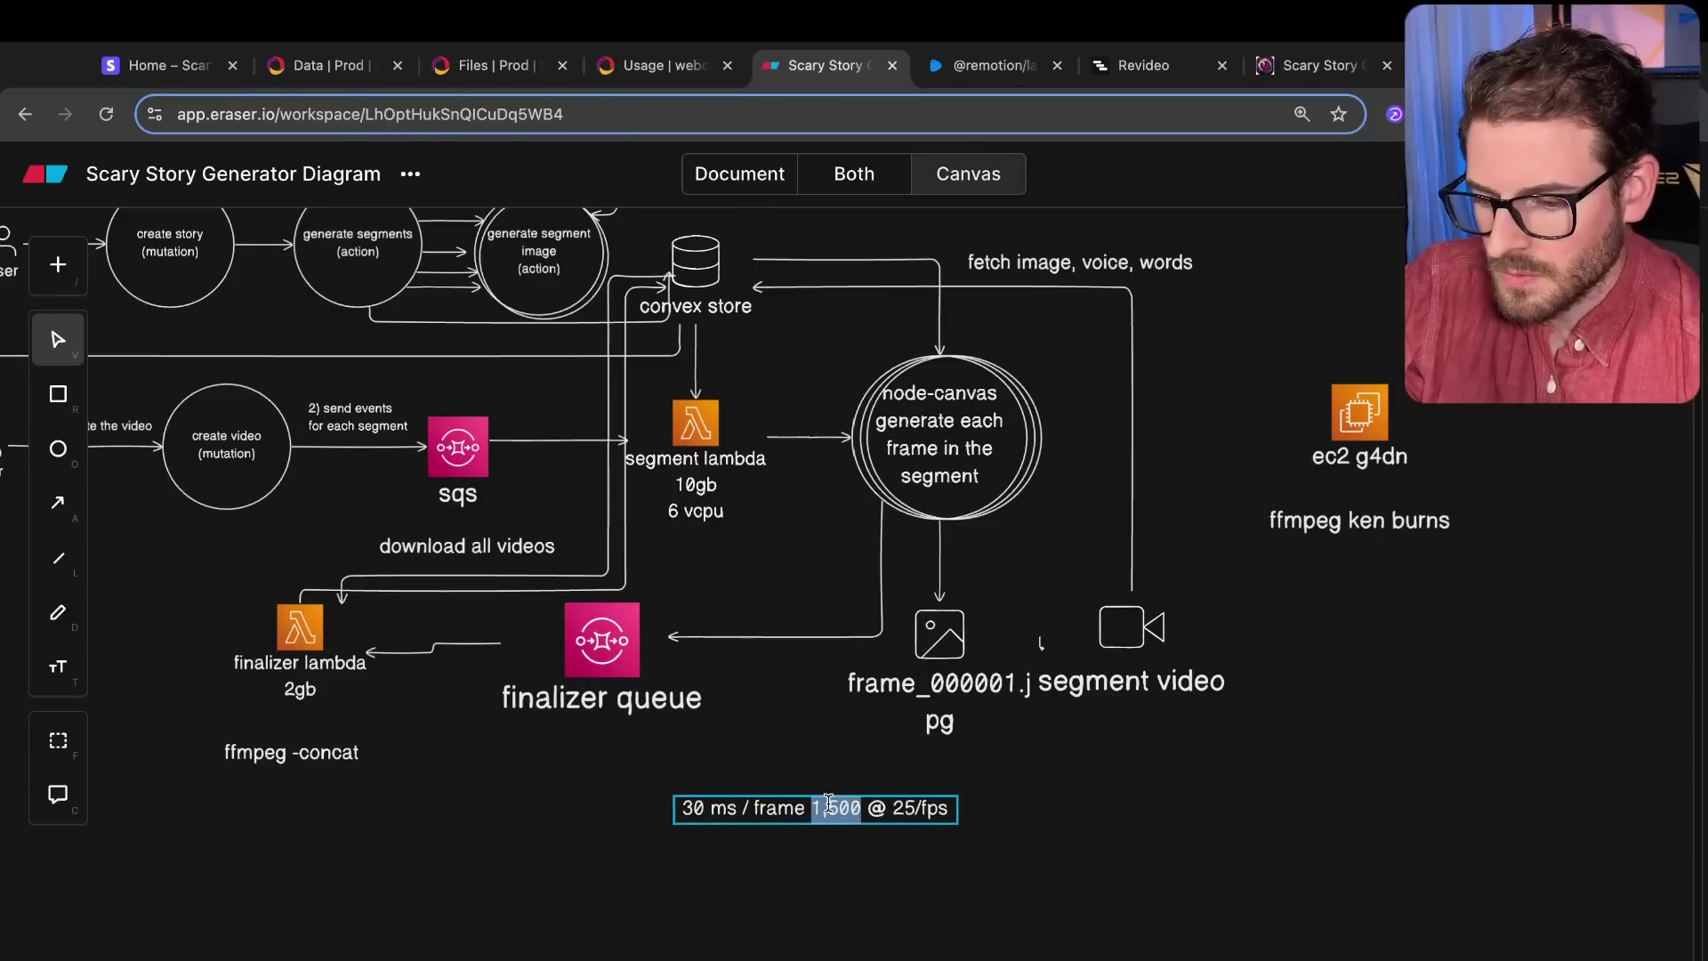
key(ctrl+c)
key(ctrl+t)
key(ctrl+v)
text(/ 33)
key(Return)
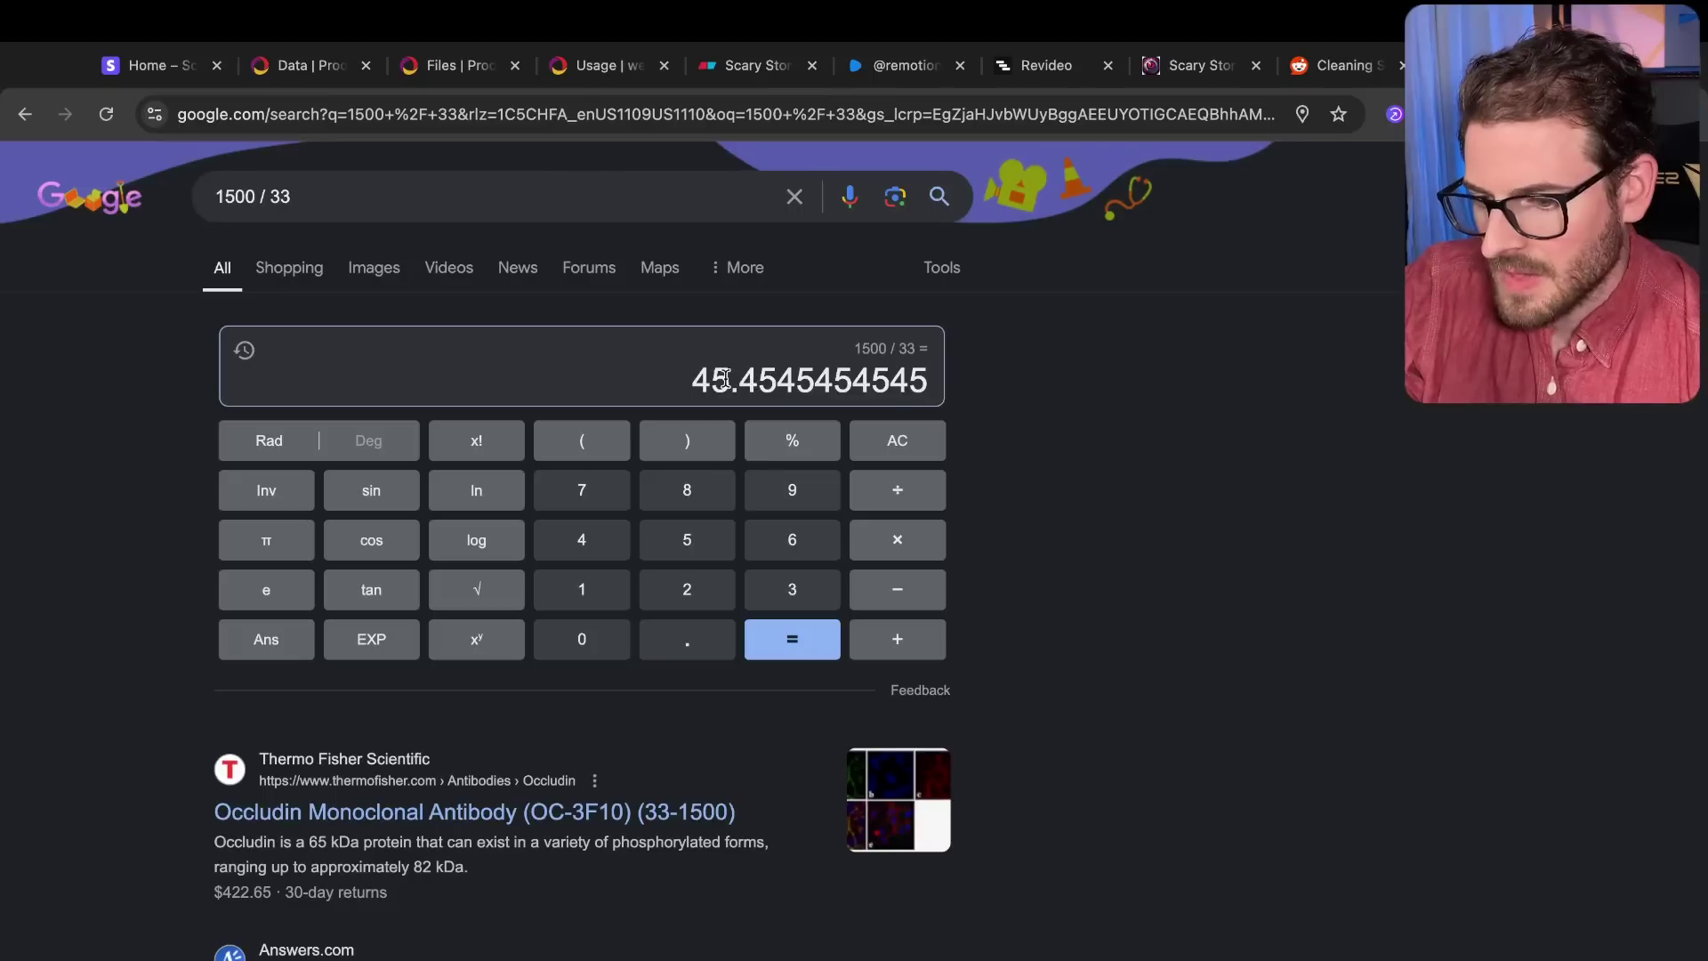
double_click(725, 380)
key(super+w)
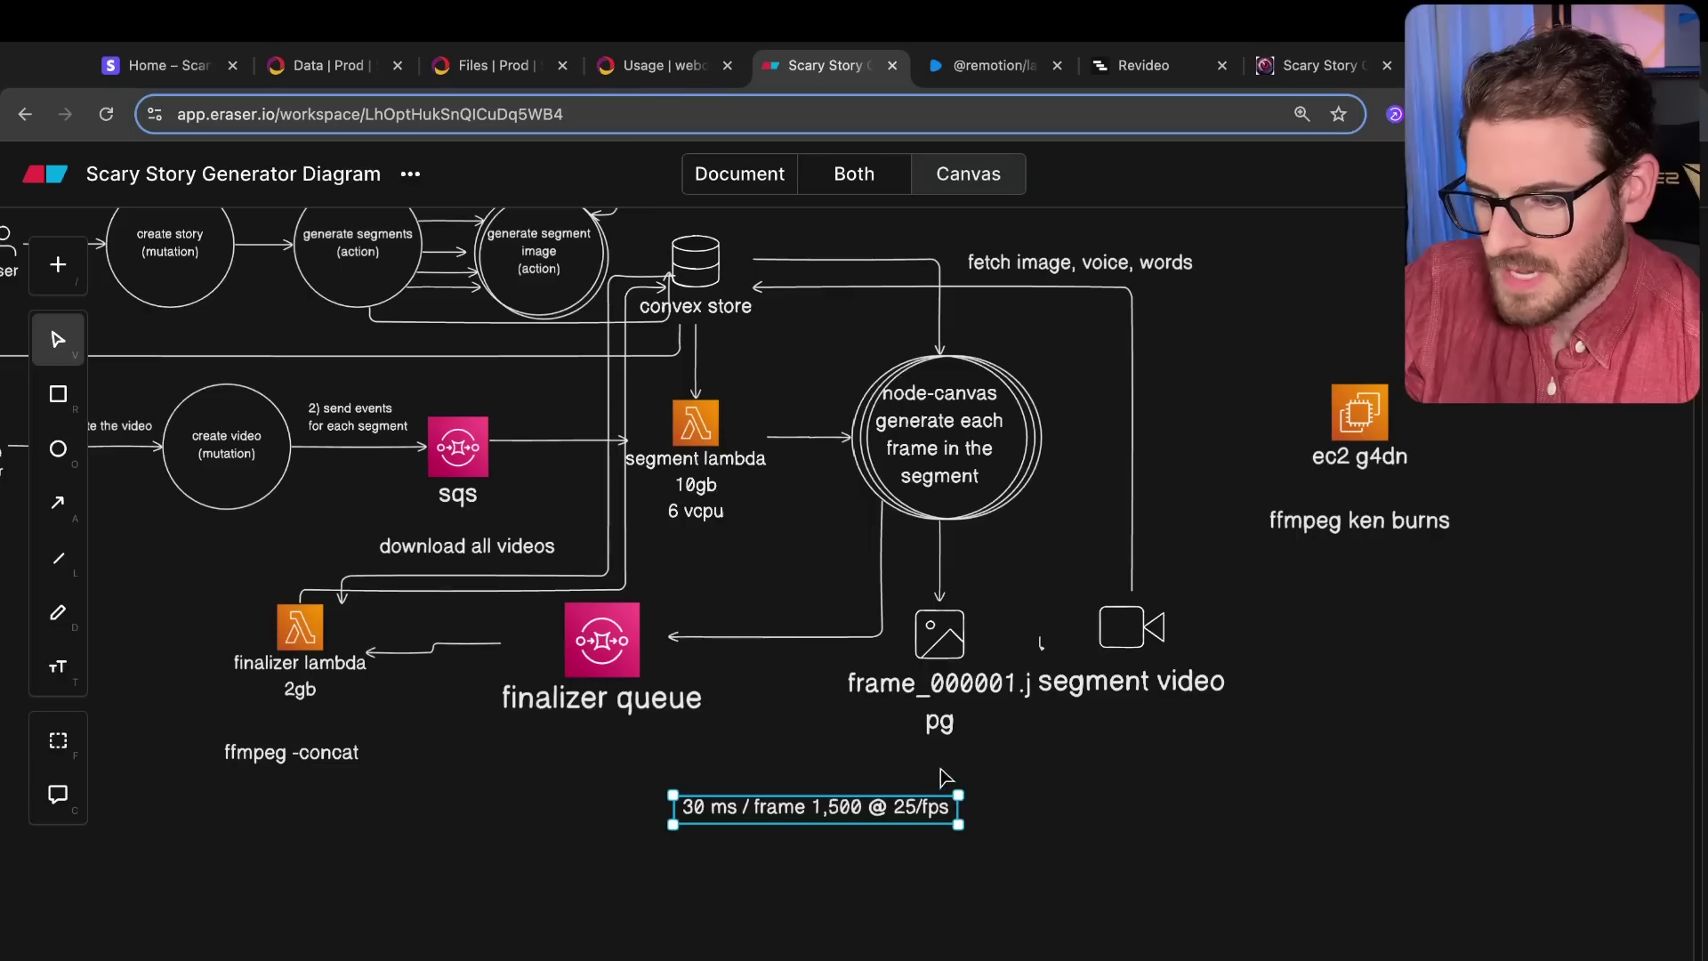
Step: Append "= 45 second of processing time" to the frame-time note and reposition it beneath the diagram
double_click(913, 807)
key(Right)
text(=  45 secon)
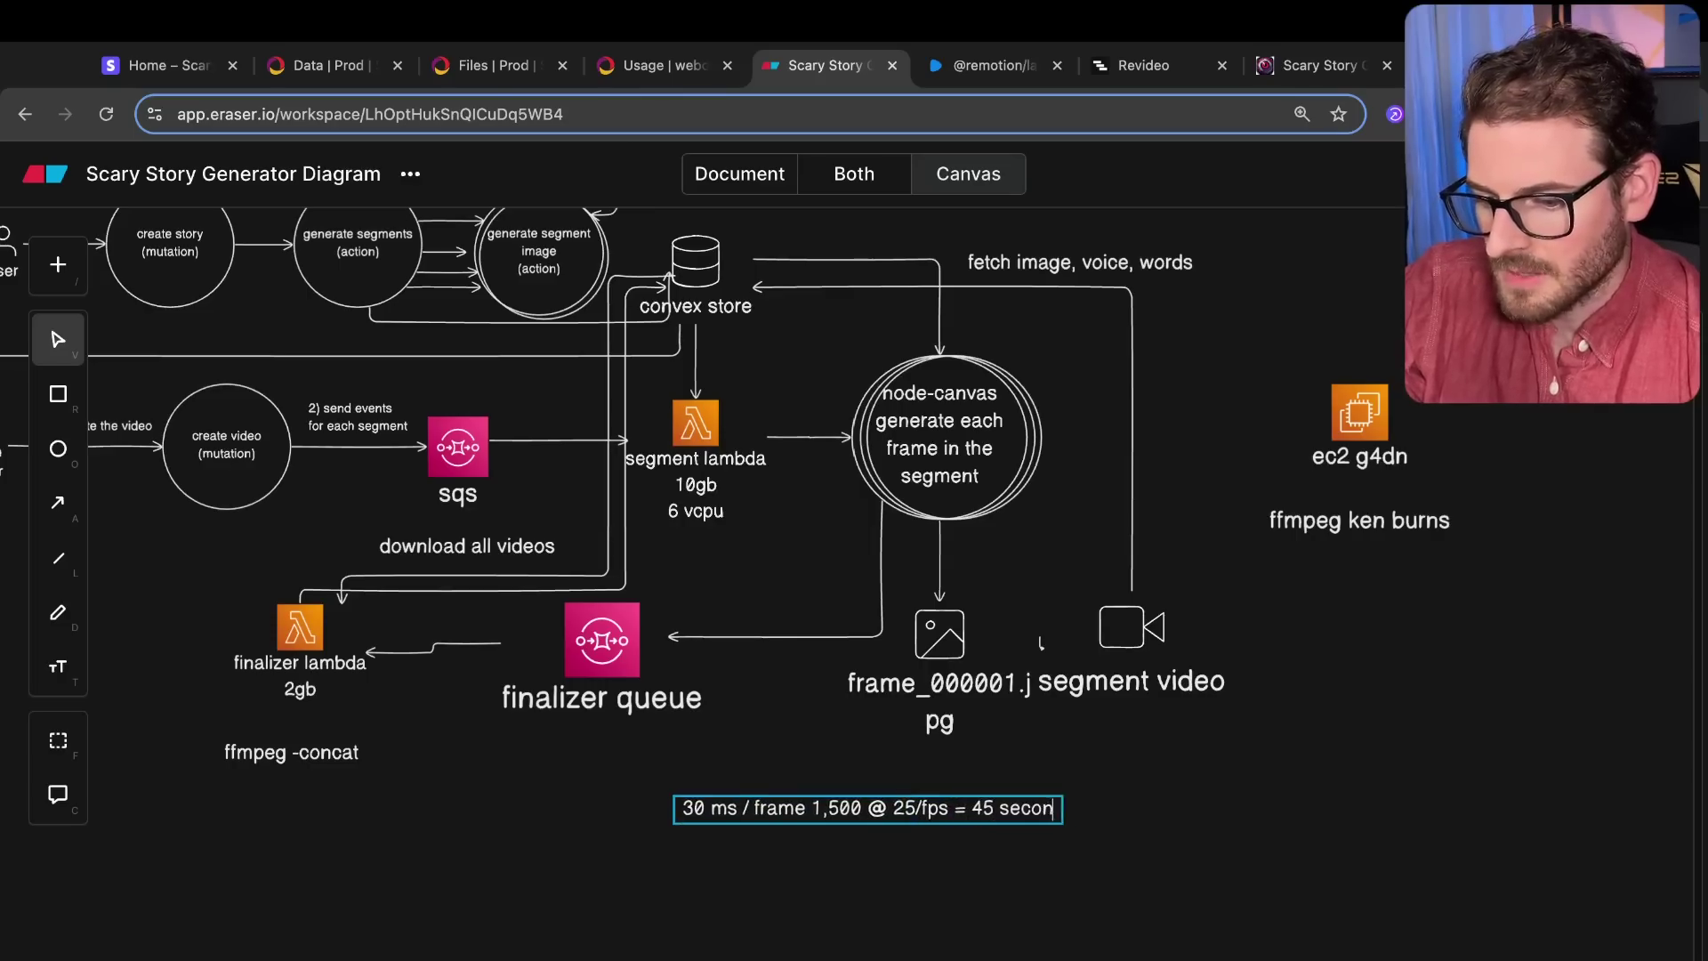
text(d of processing time)
key(Escape)
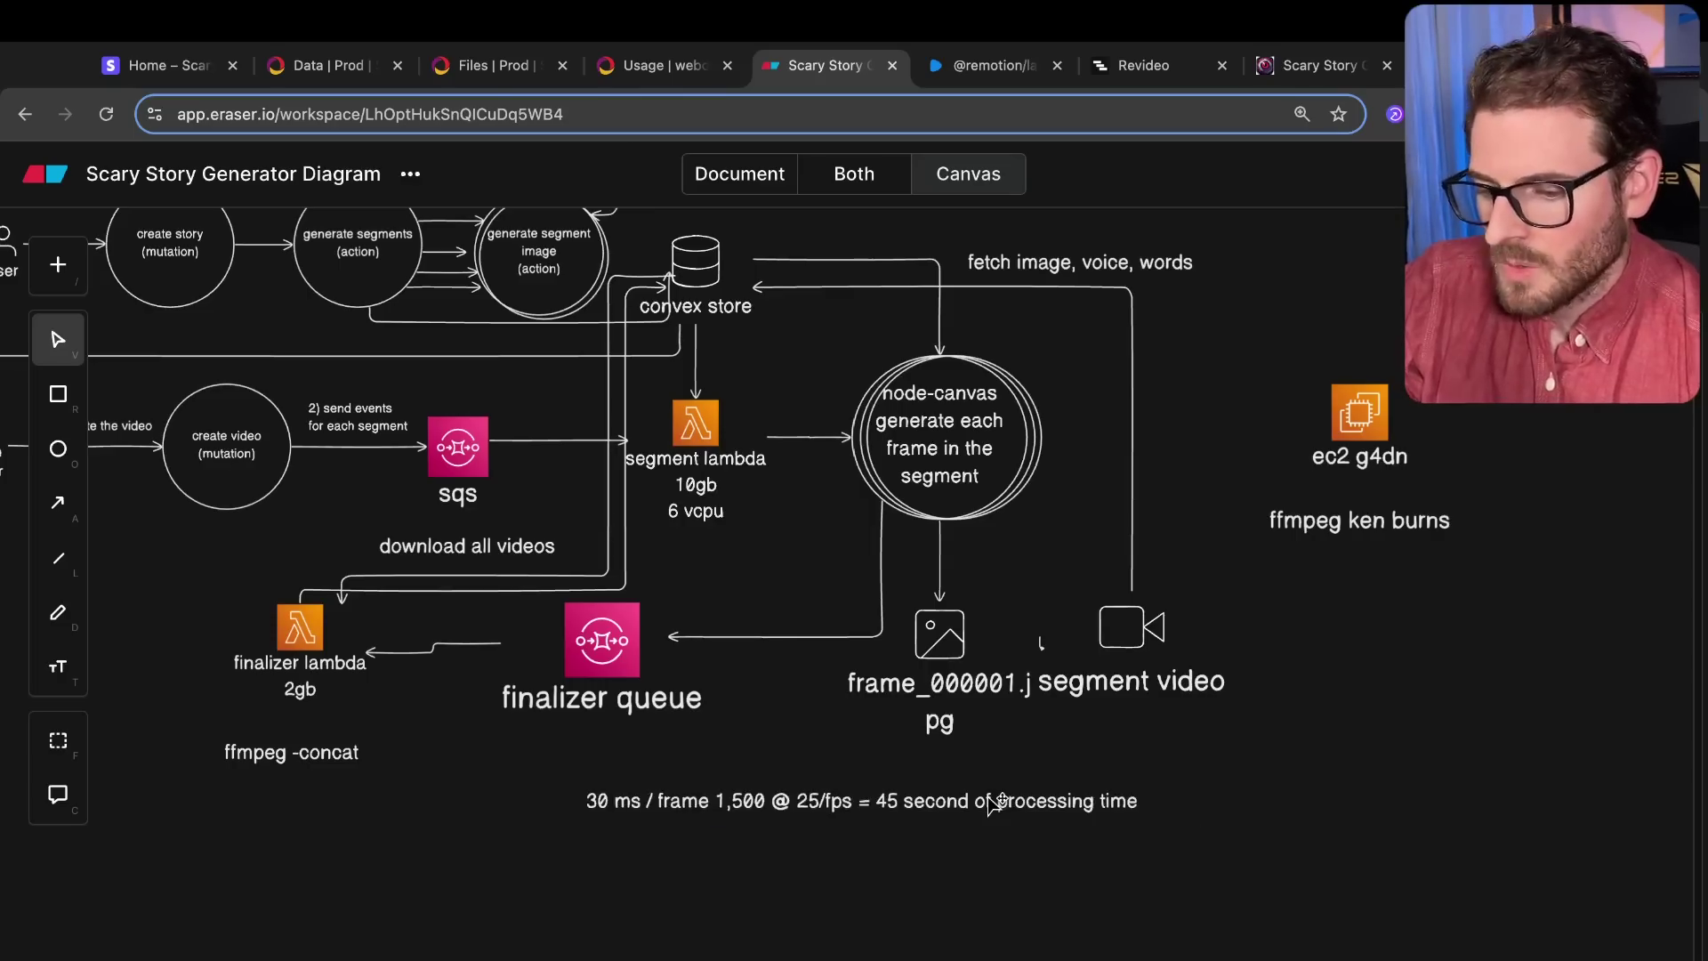
click(983, 802)
drag(983, 803, 1041, 808)
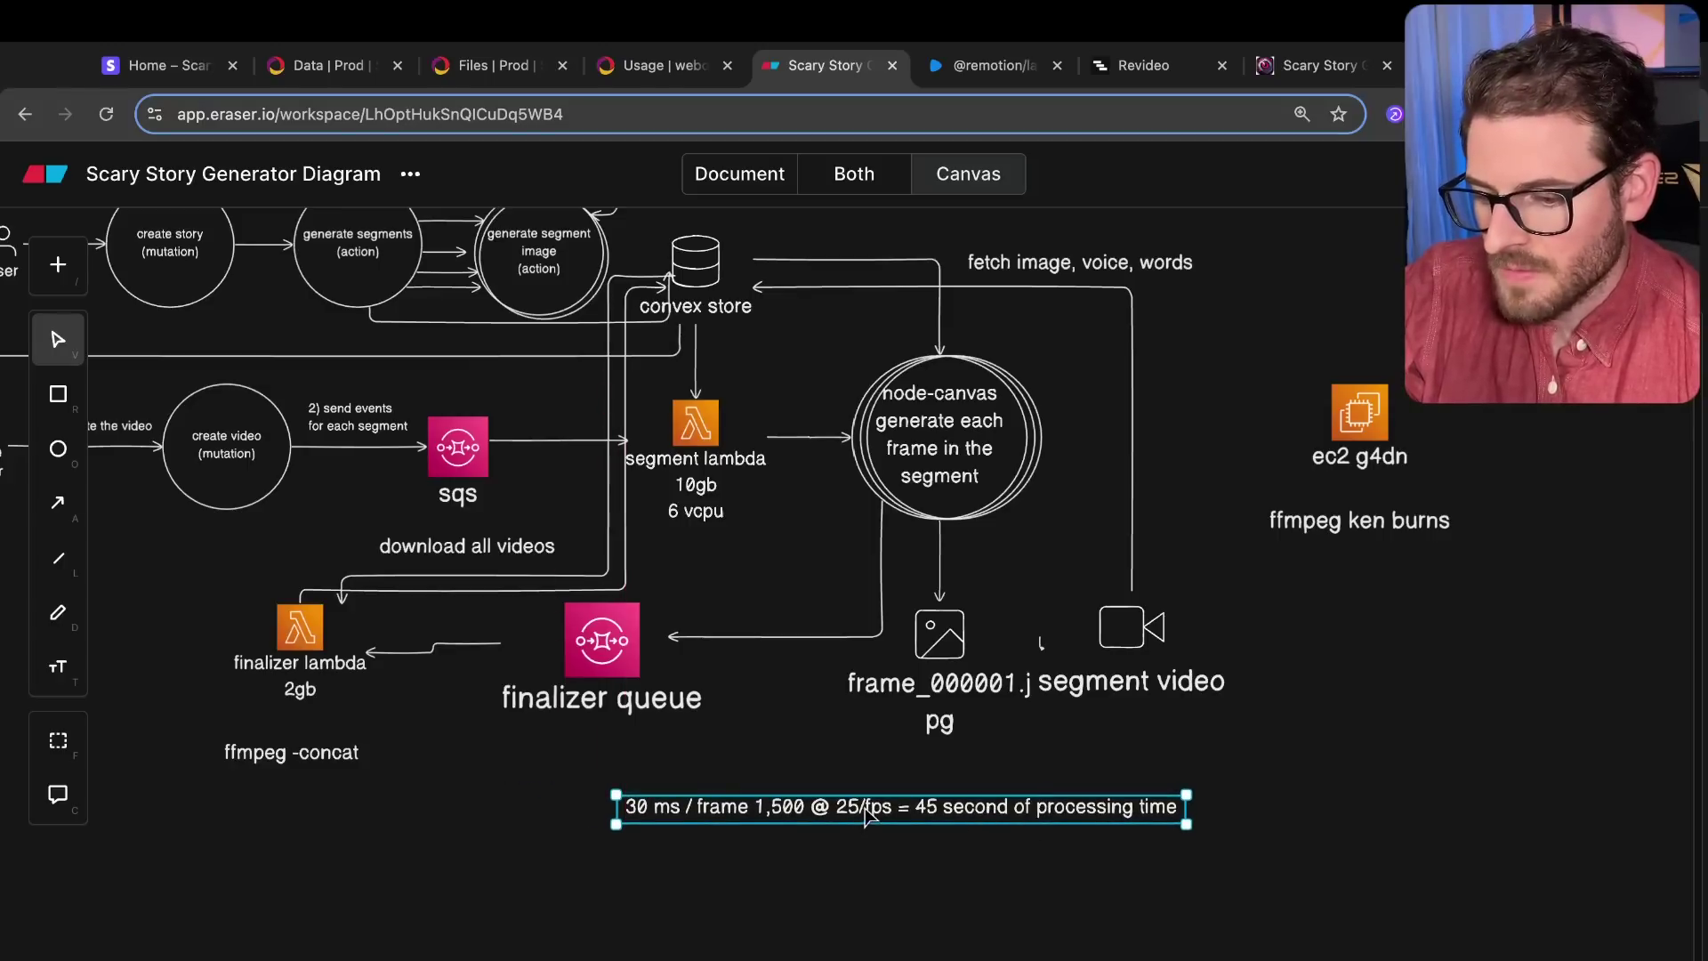
Step: Change the note's frame time to 20 ms and calculate 1000 / 20 with Google in a separate tab
double_click(771, 807)
click(770, 807)
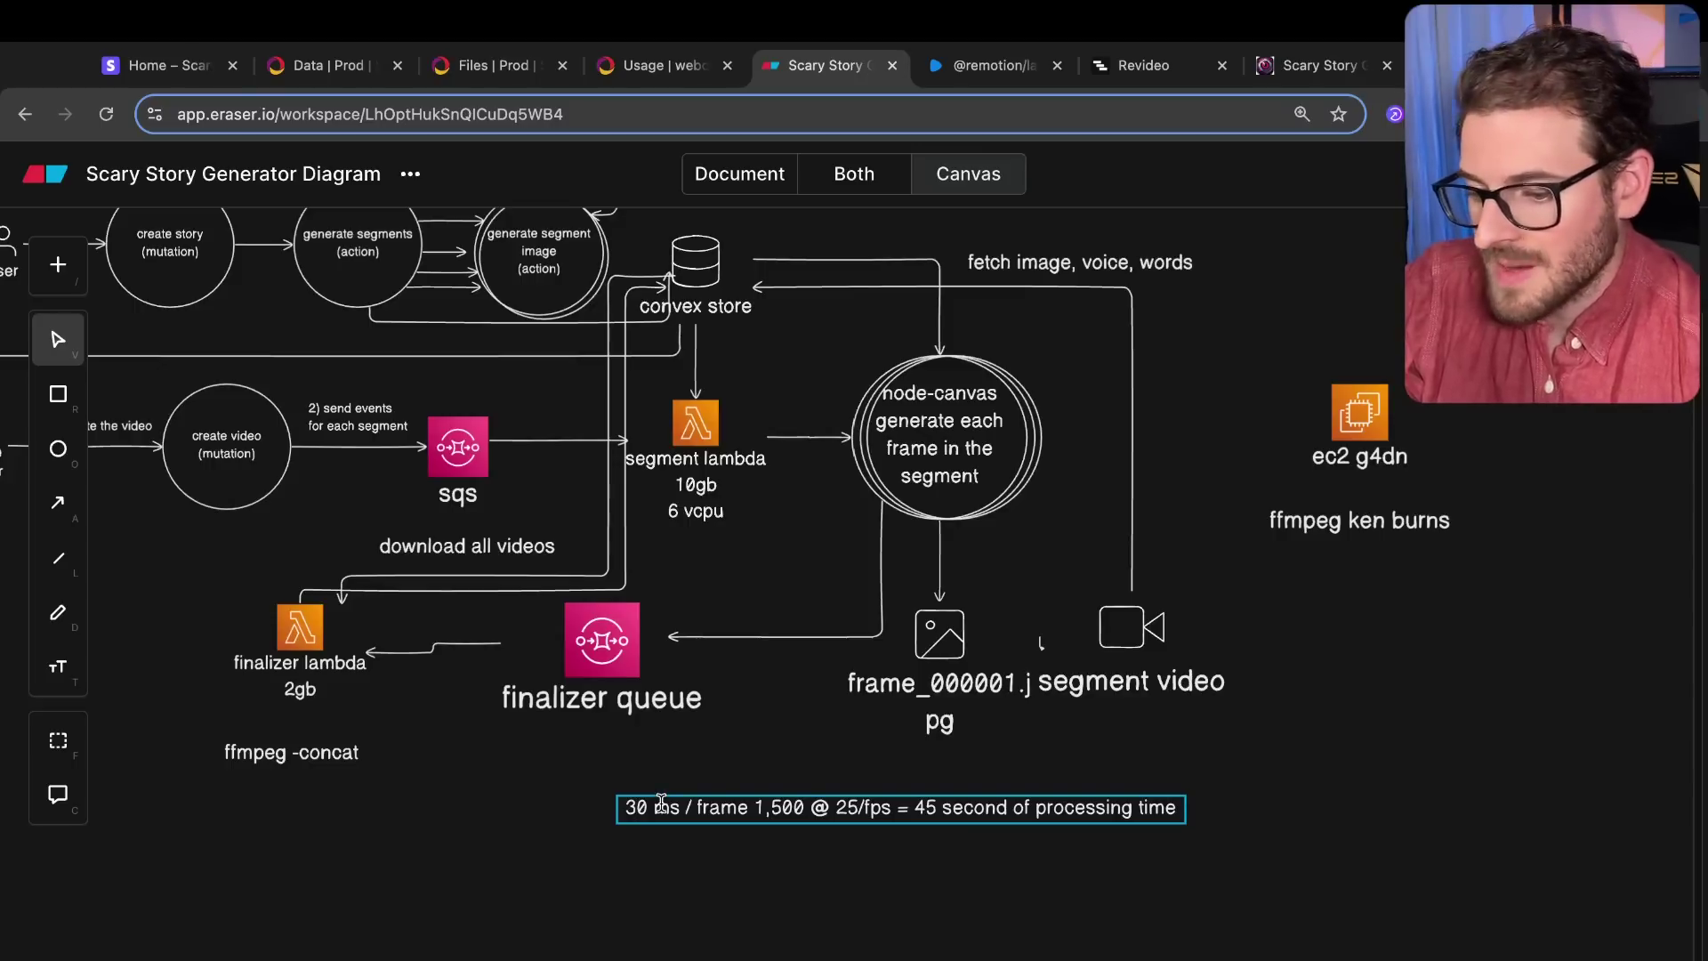
key(BackSpace)
text(2)
click(749, 884)
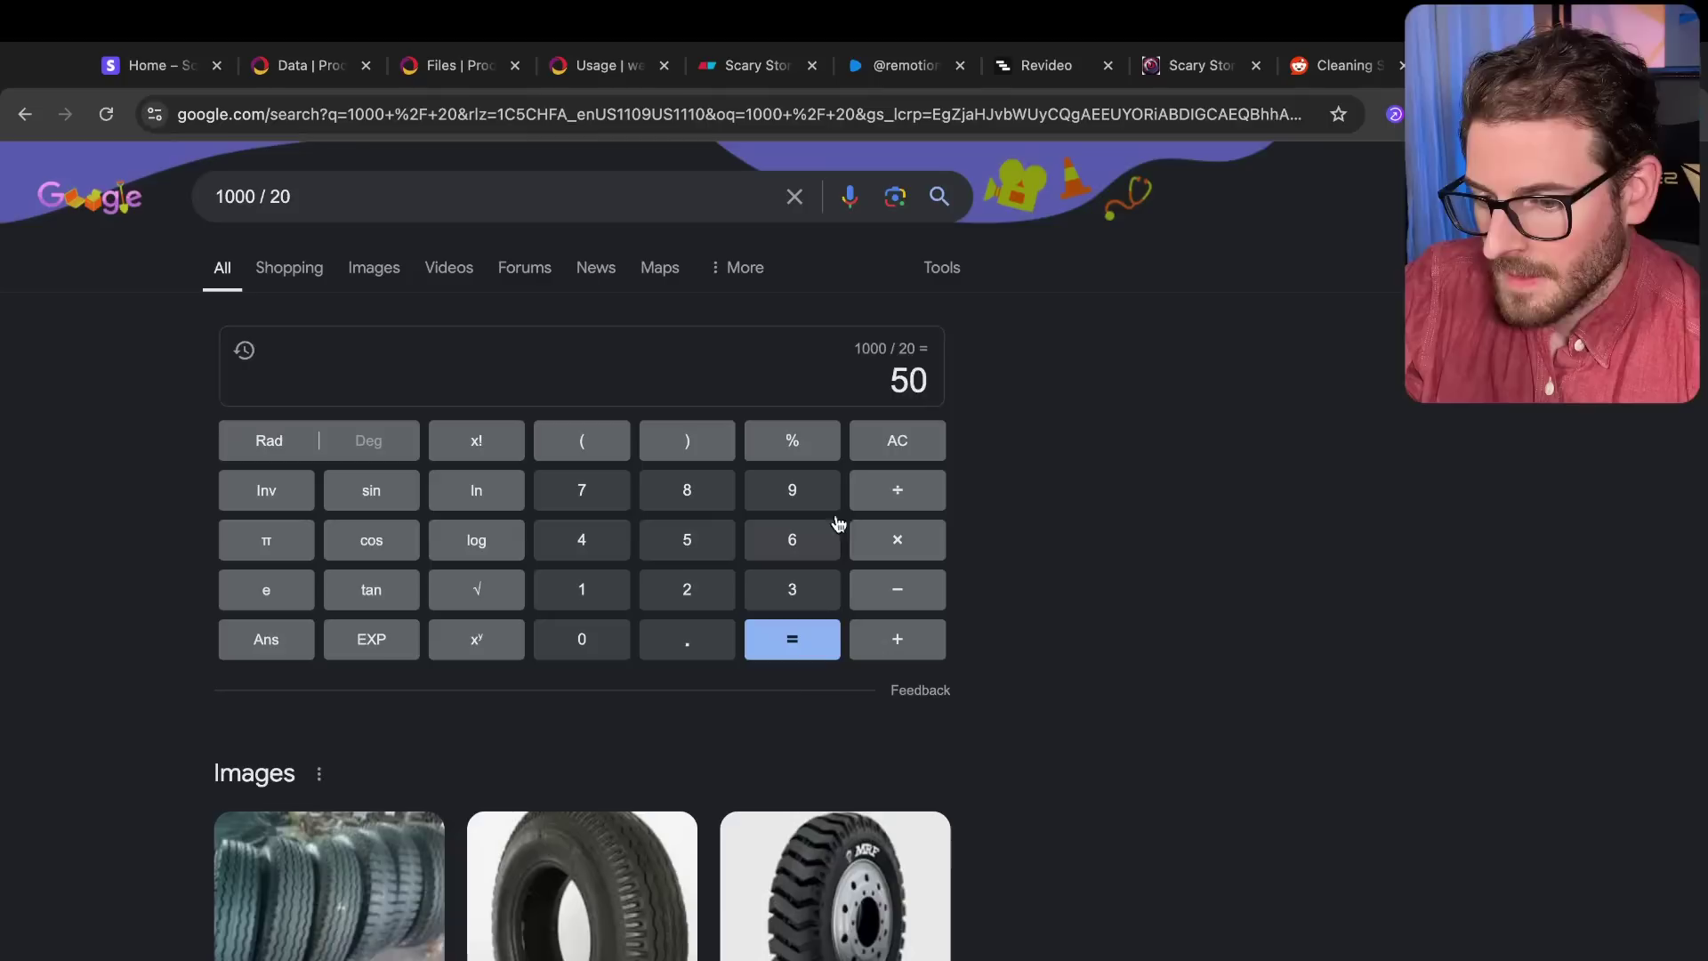
double_click(891, 381)
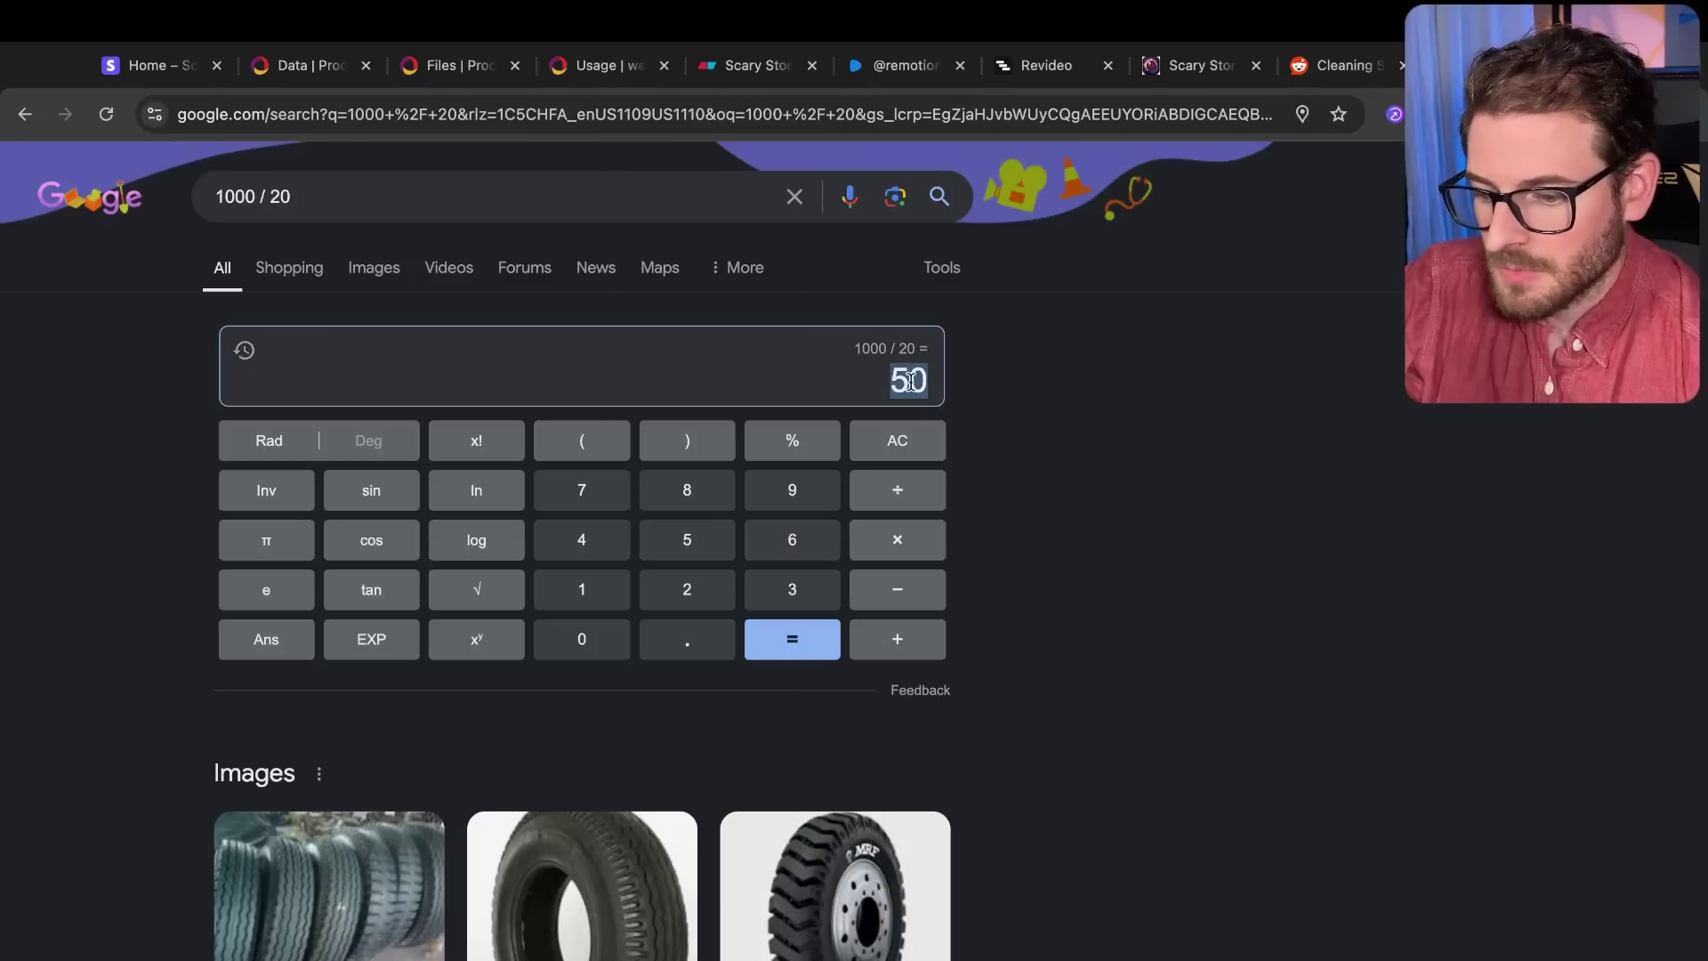
Step: Calculate 1500 / 50 with Google and return to the diagram
click(475, 114)
text(25)
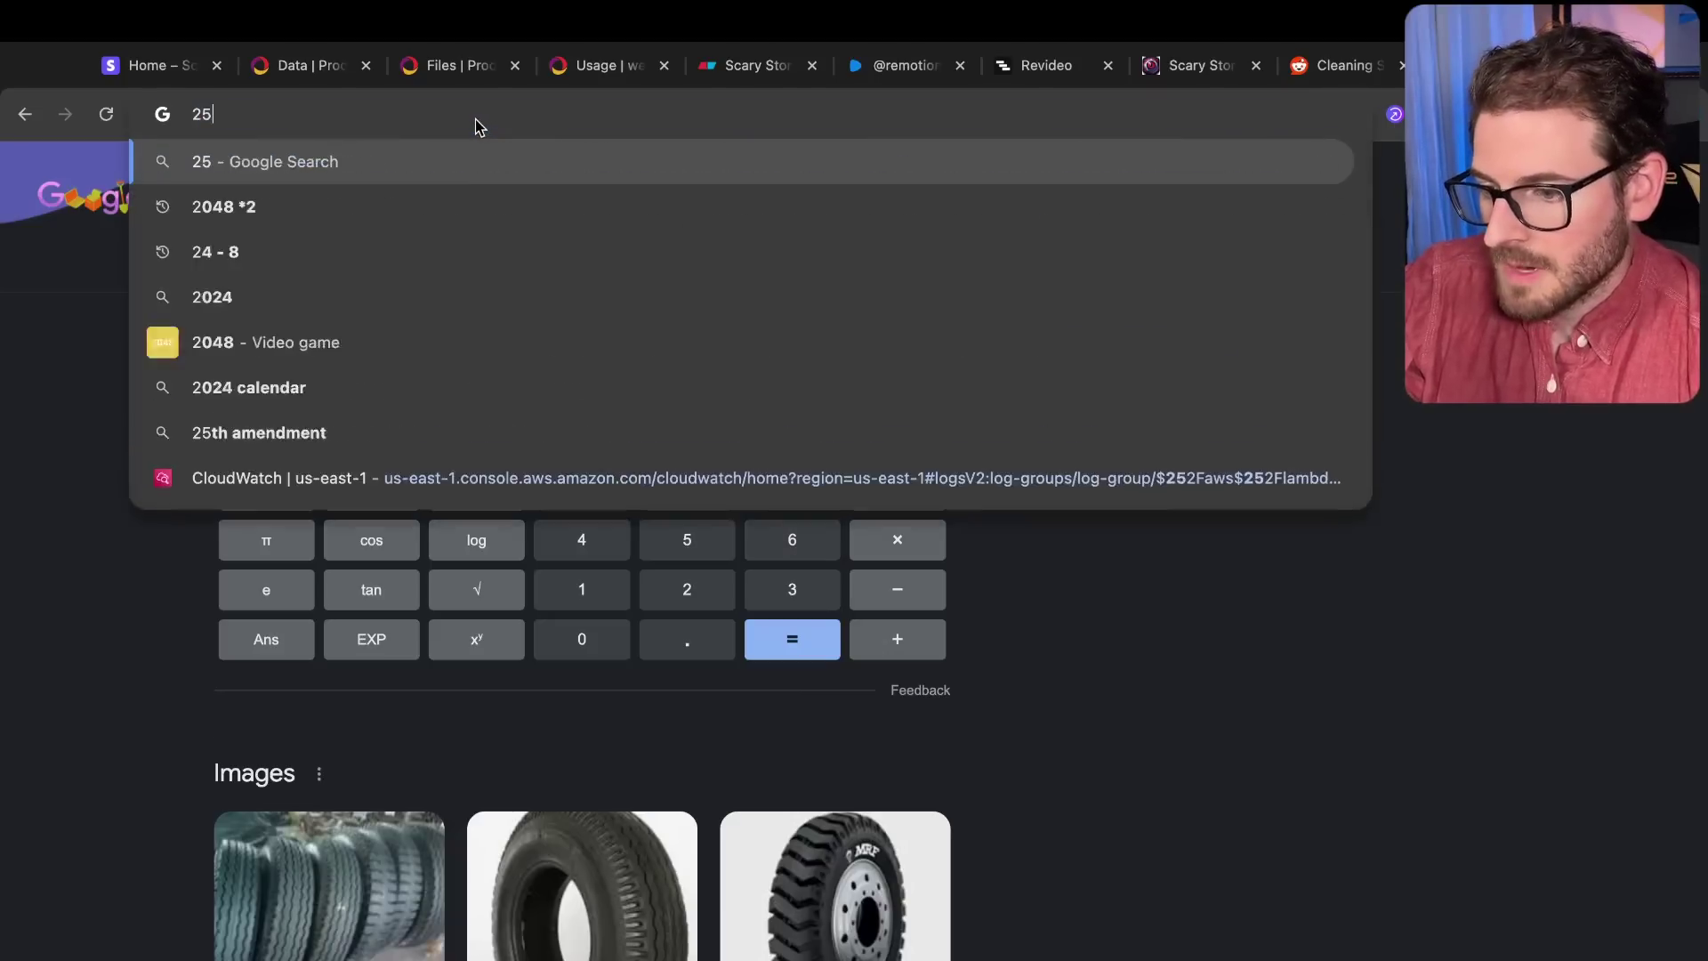
text(000)
key(super+a)
text(15000)
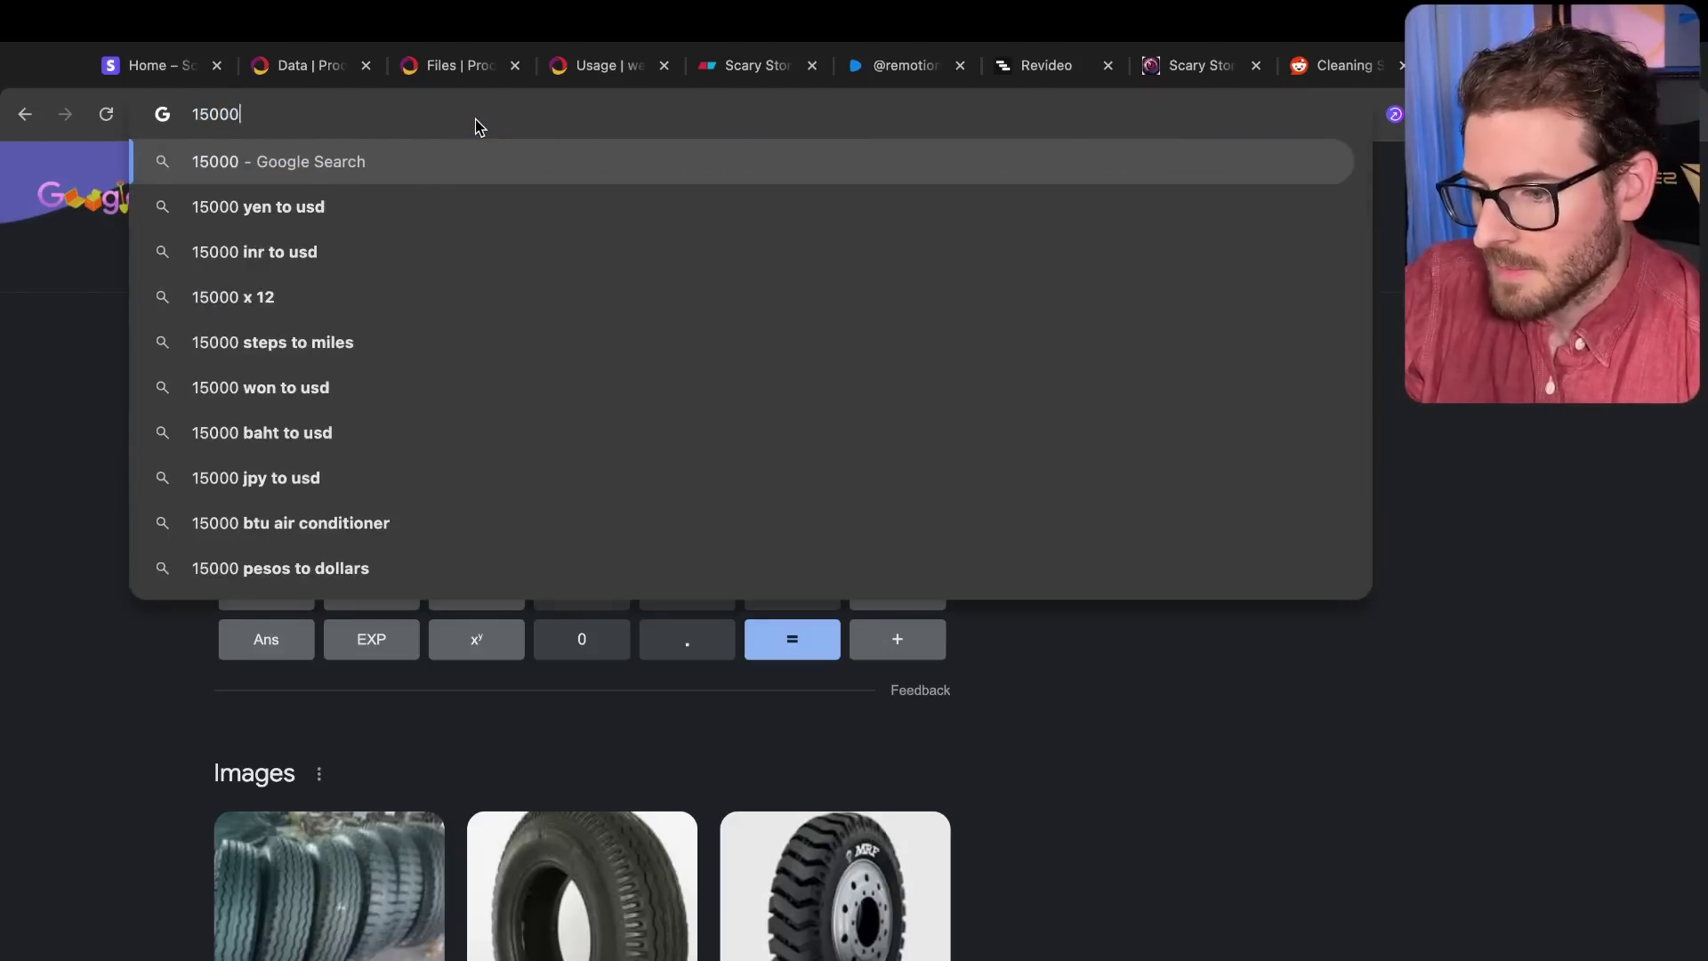
key(BackSpace)
text(/ 50)
key(Return)
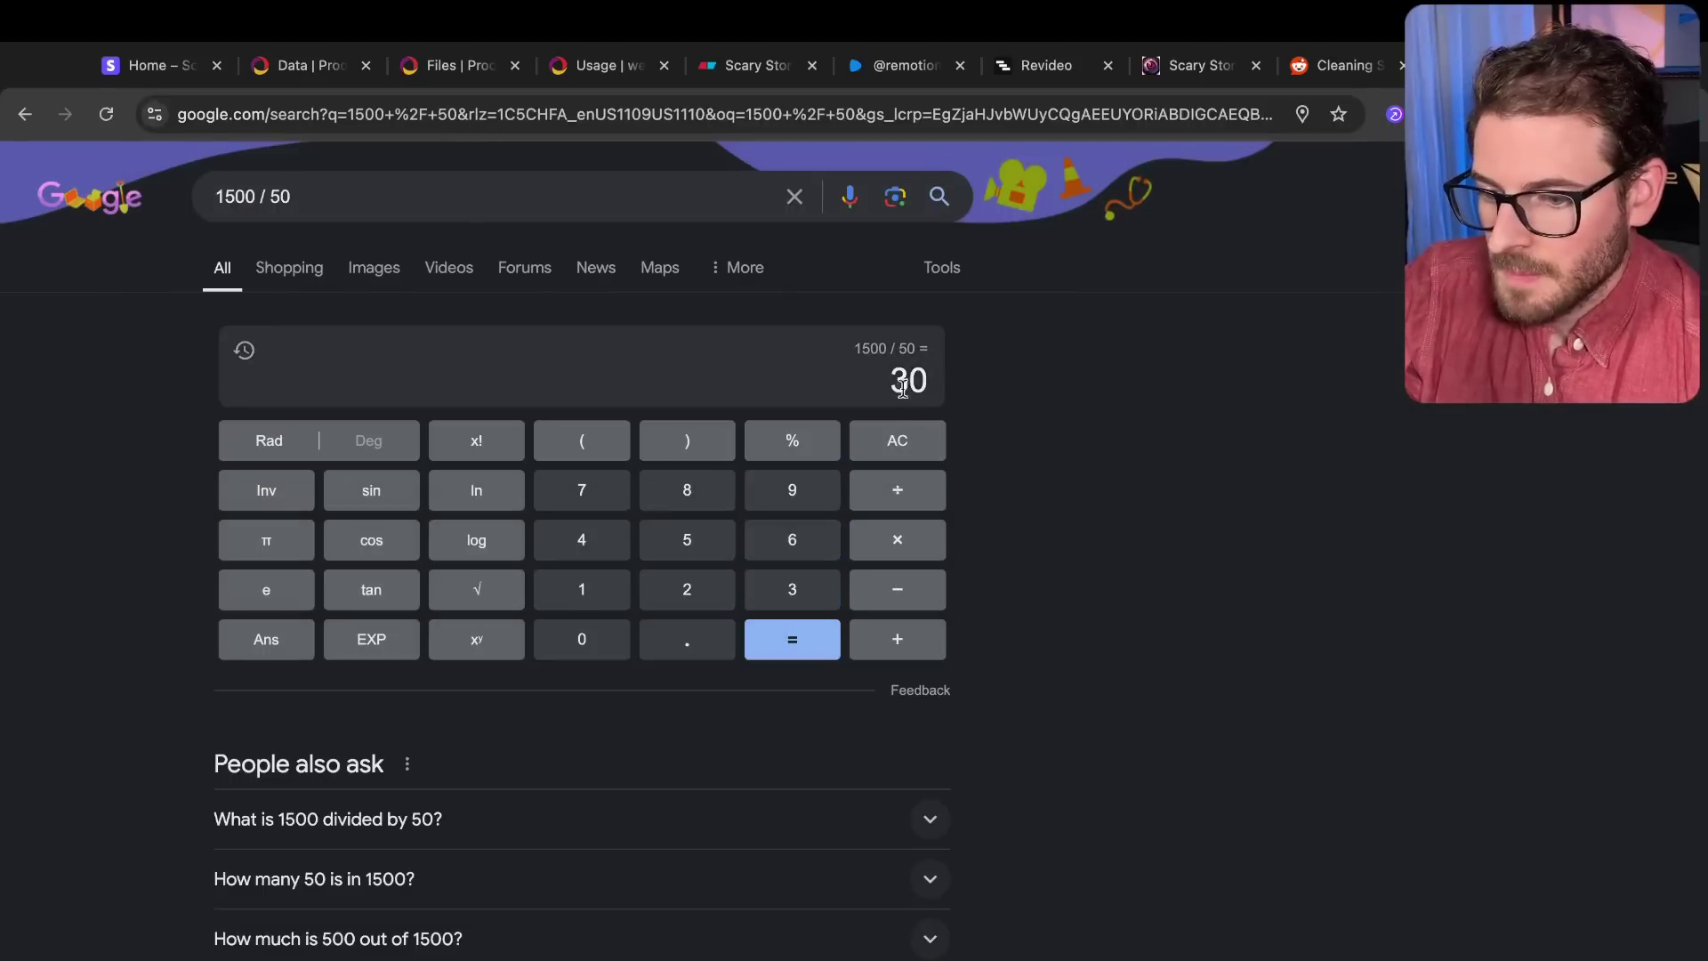
double_click(904, 381)
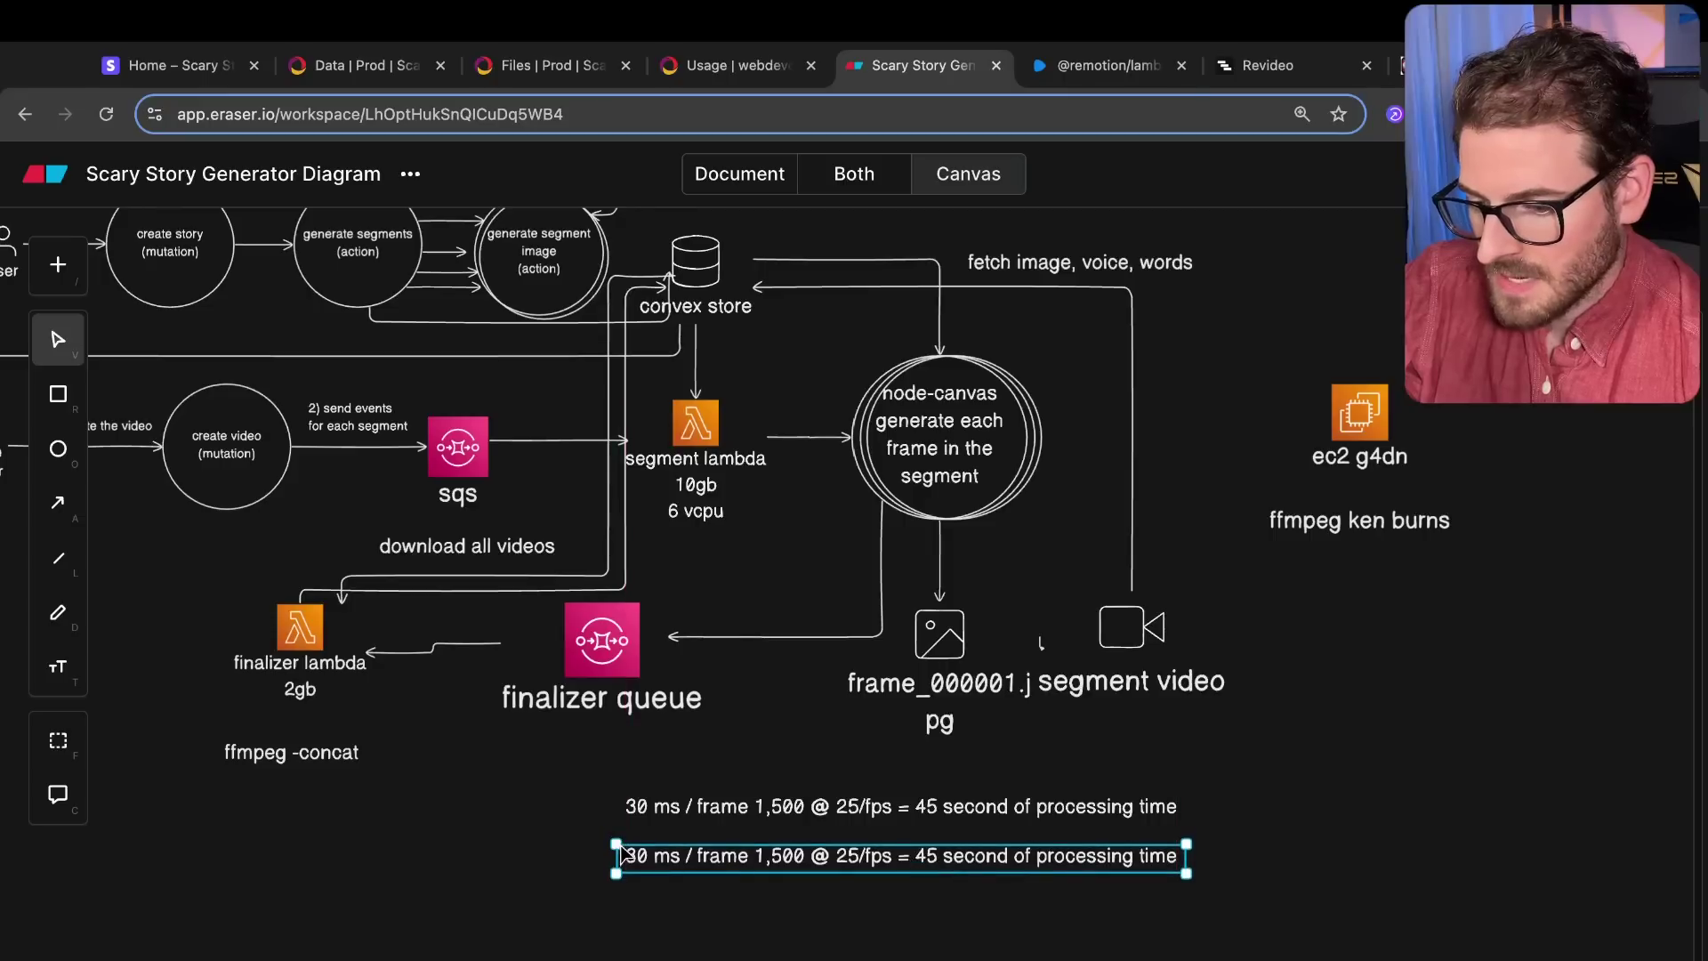
Step: Set the lower frame-time note to 20 ms / frame and 30 second of processing time
double_click(642, 850)
click(636, 854)
key(BackSpace)
text(2)
click(907, 883)
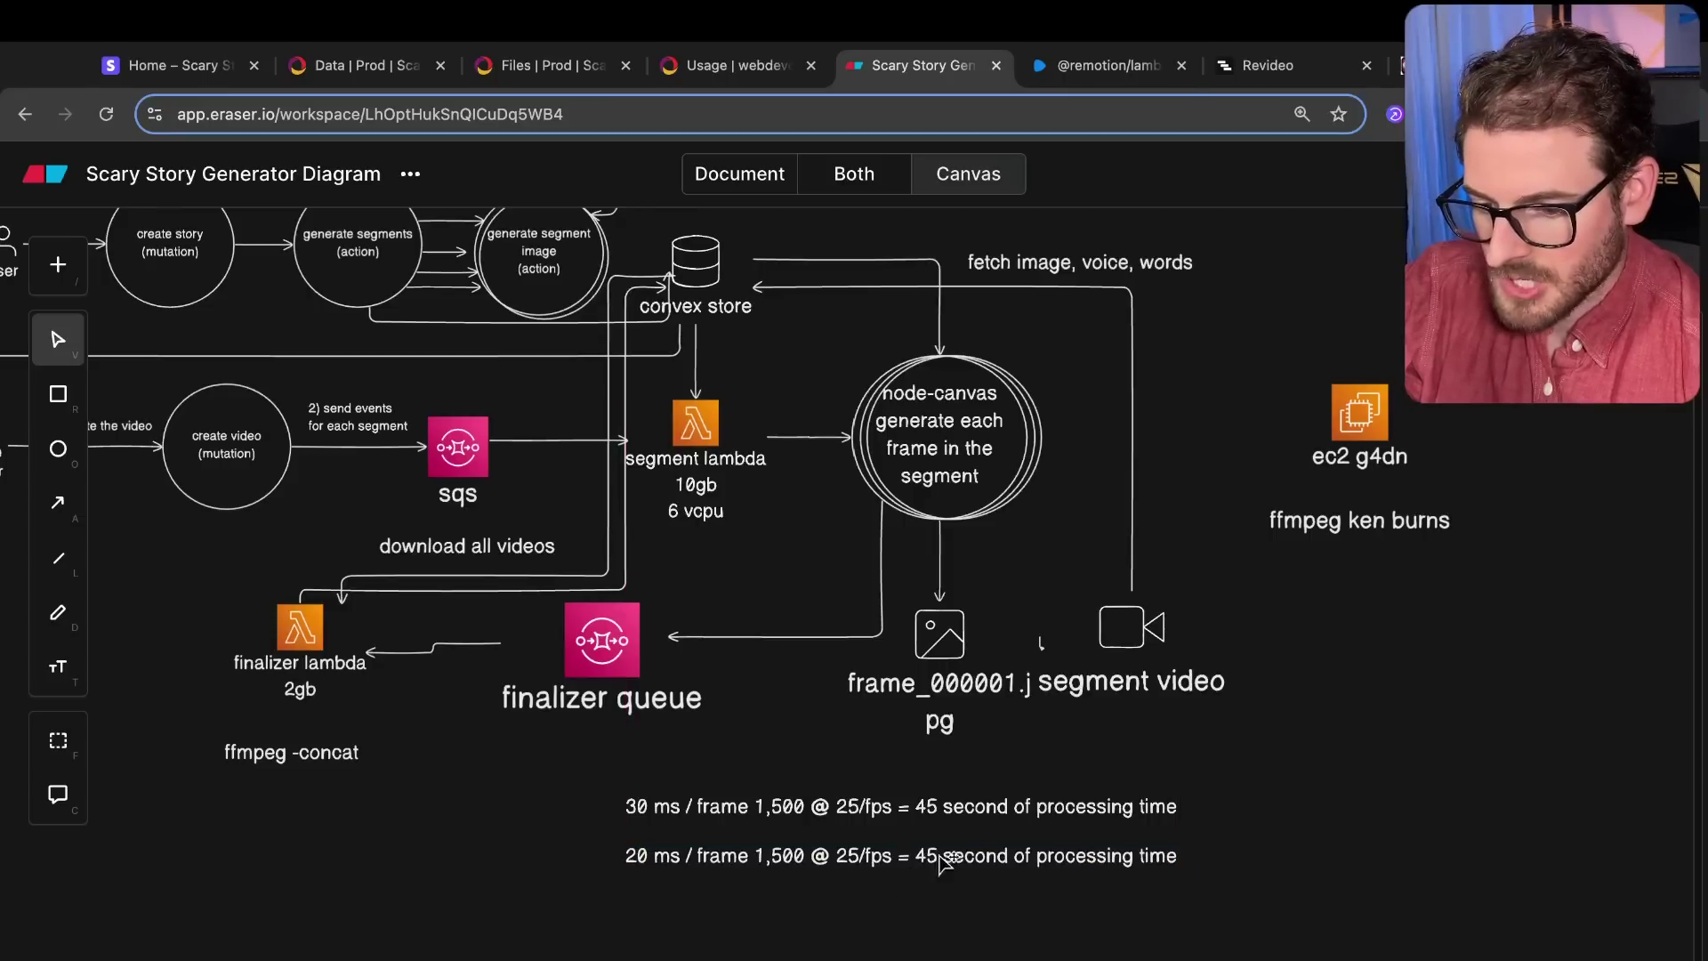
double_click(928, 856)
double_click(926, 855)
text(30)
click(1377, 812)
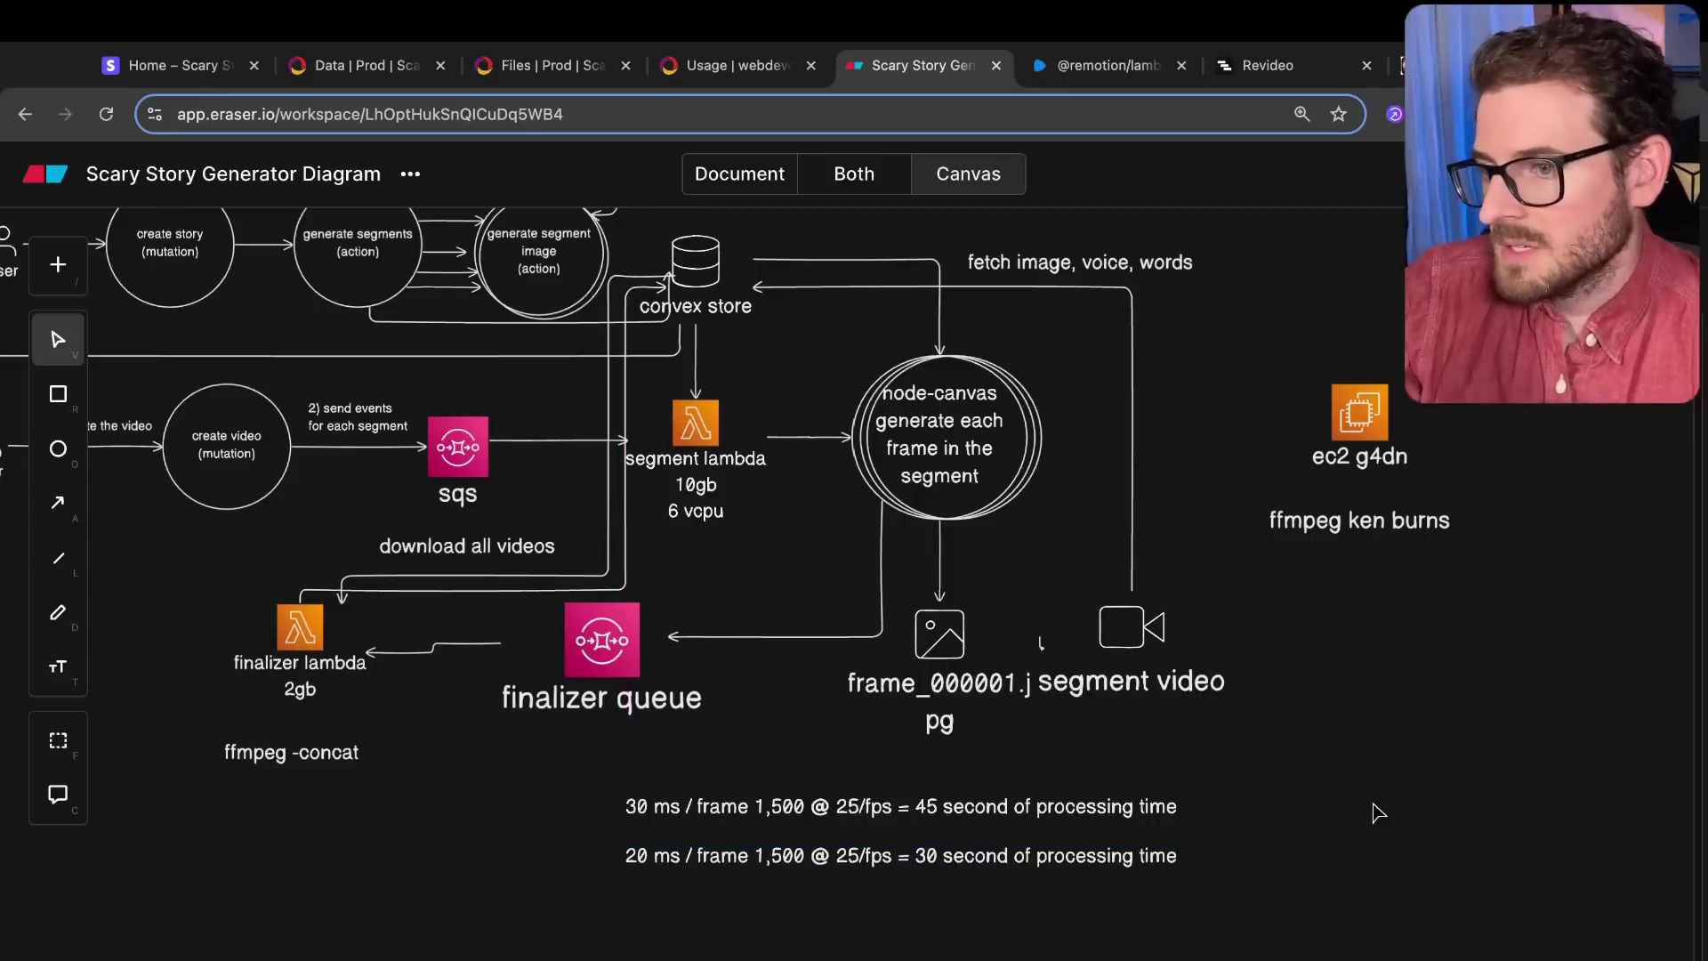
Step: Duplicate the 20 ms note beneath itself and change the copy to 10 ms / frame and 15 second of processing time
scroll(1041, 889, down, 1)
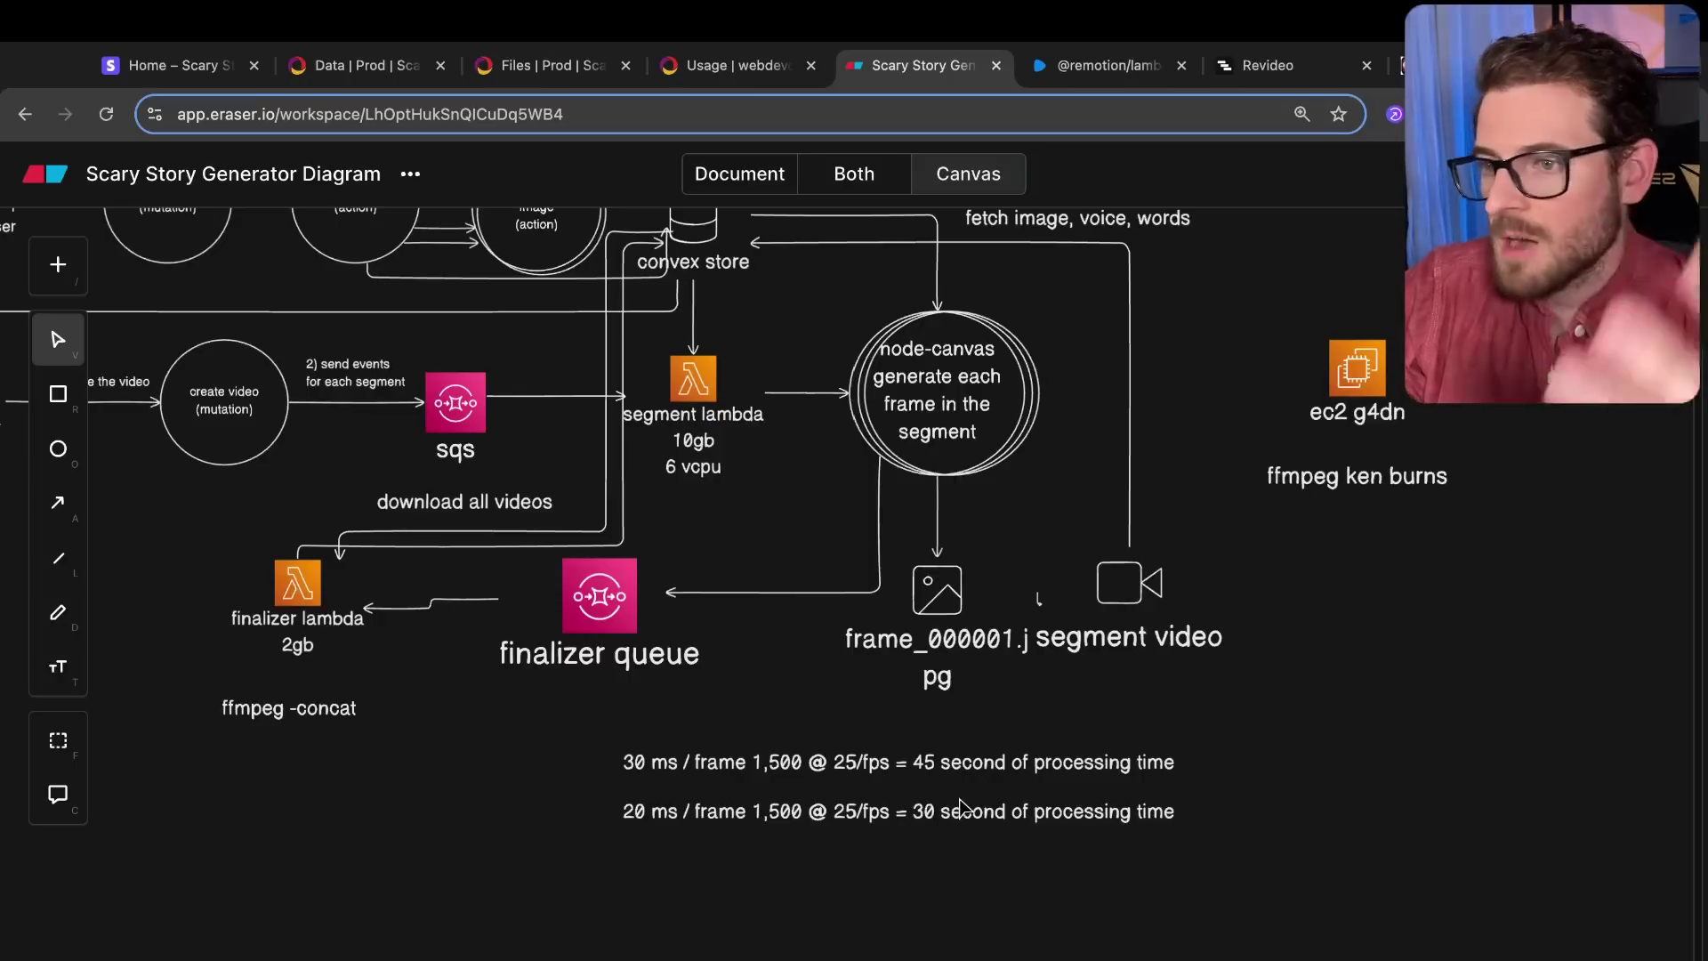
drag(838, 813, 849, 867)
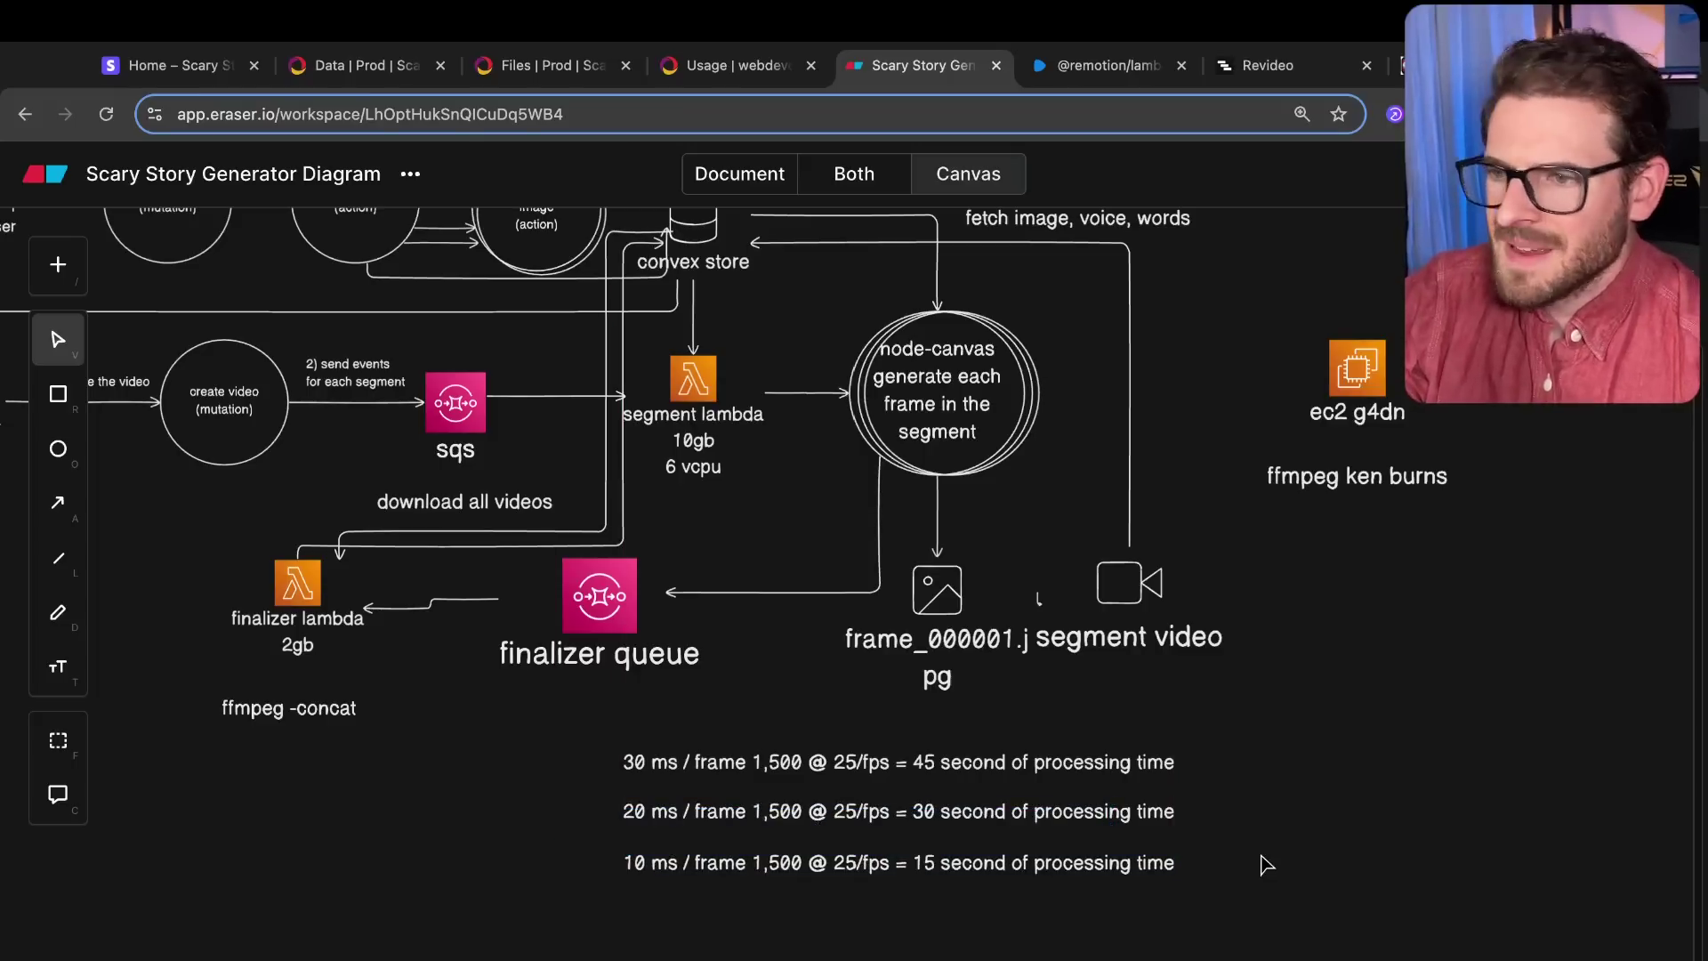
scroll(1256, 856, up, 2)
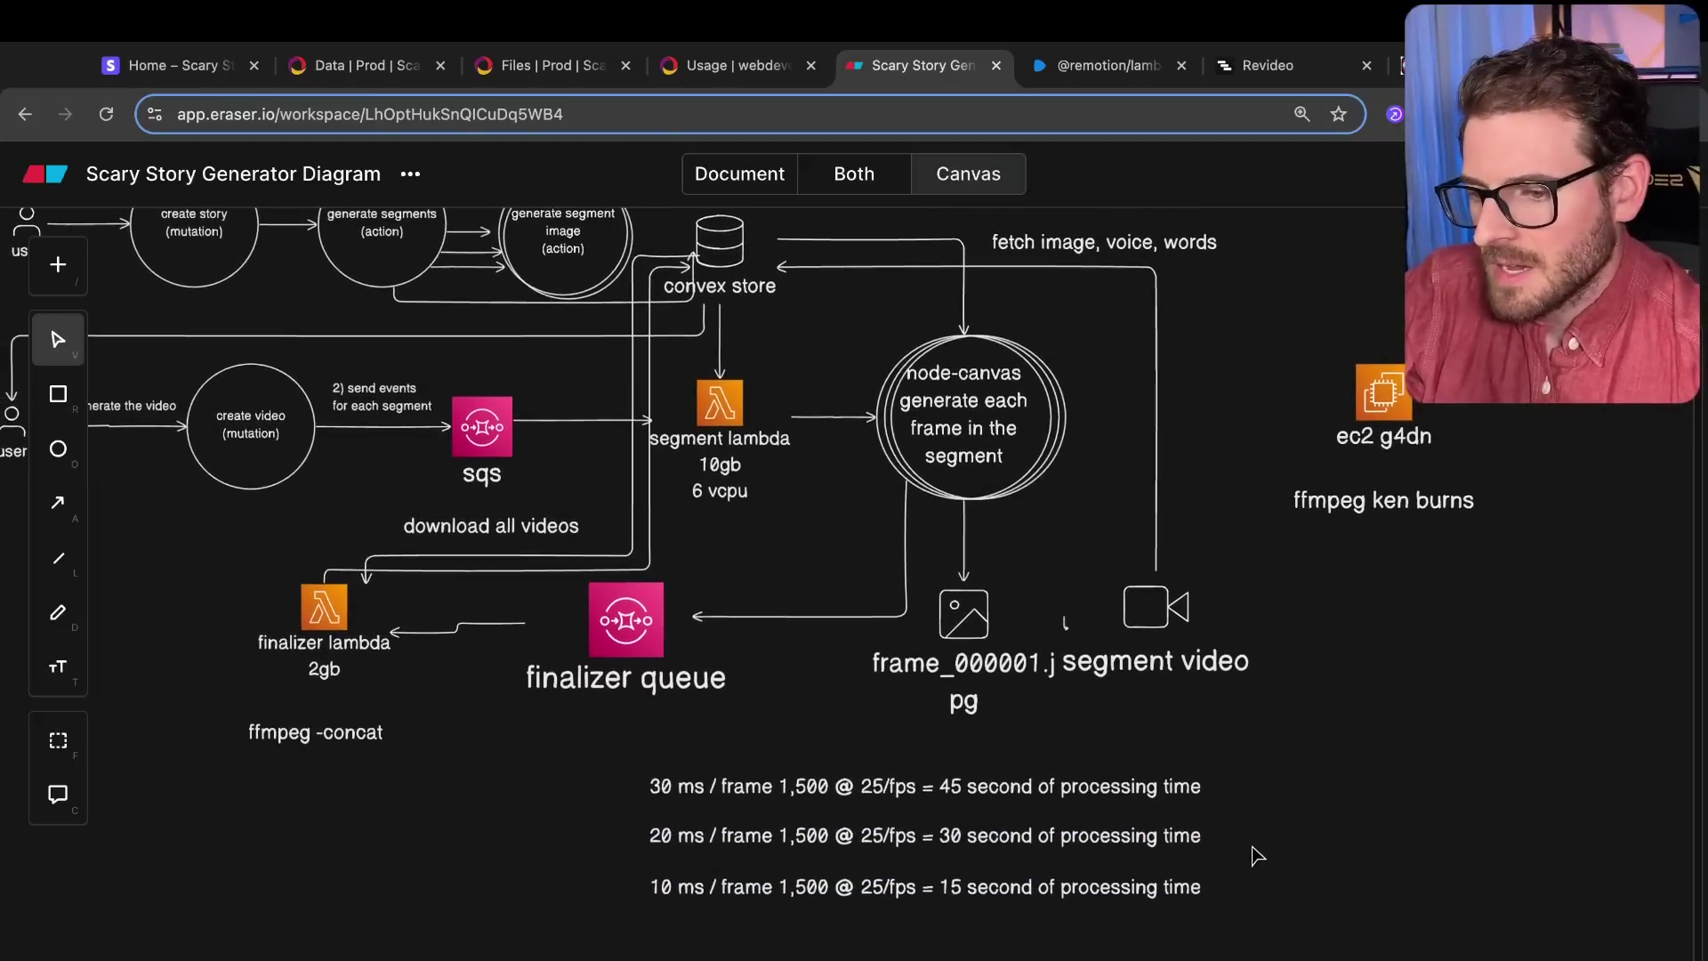
Step: Review the segments of the "Cleaning Service Of Peril" story in Scary Story Generator and return to the Eraser diagram
click(1452, 68)
scroll(736, 500, up, 20)
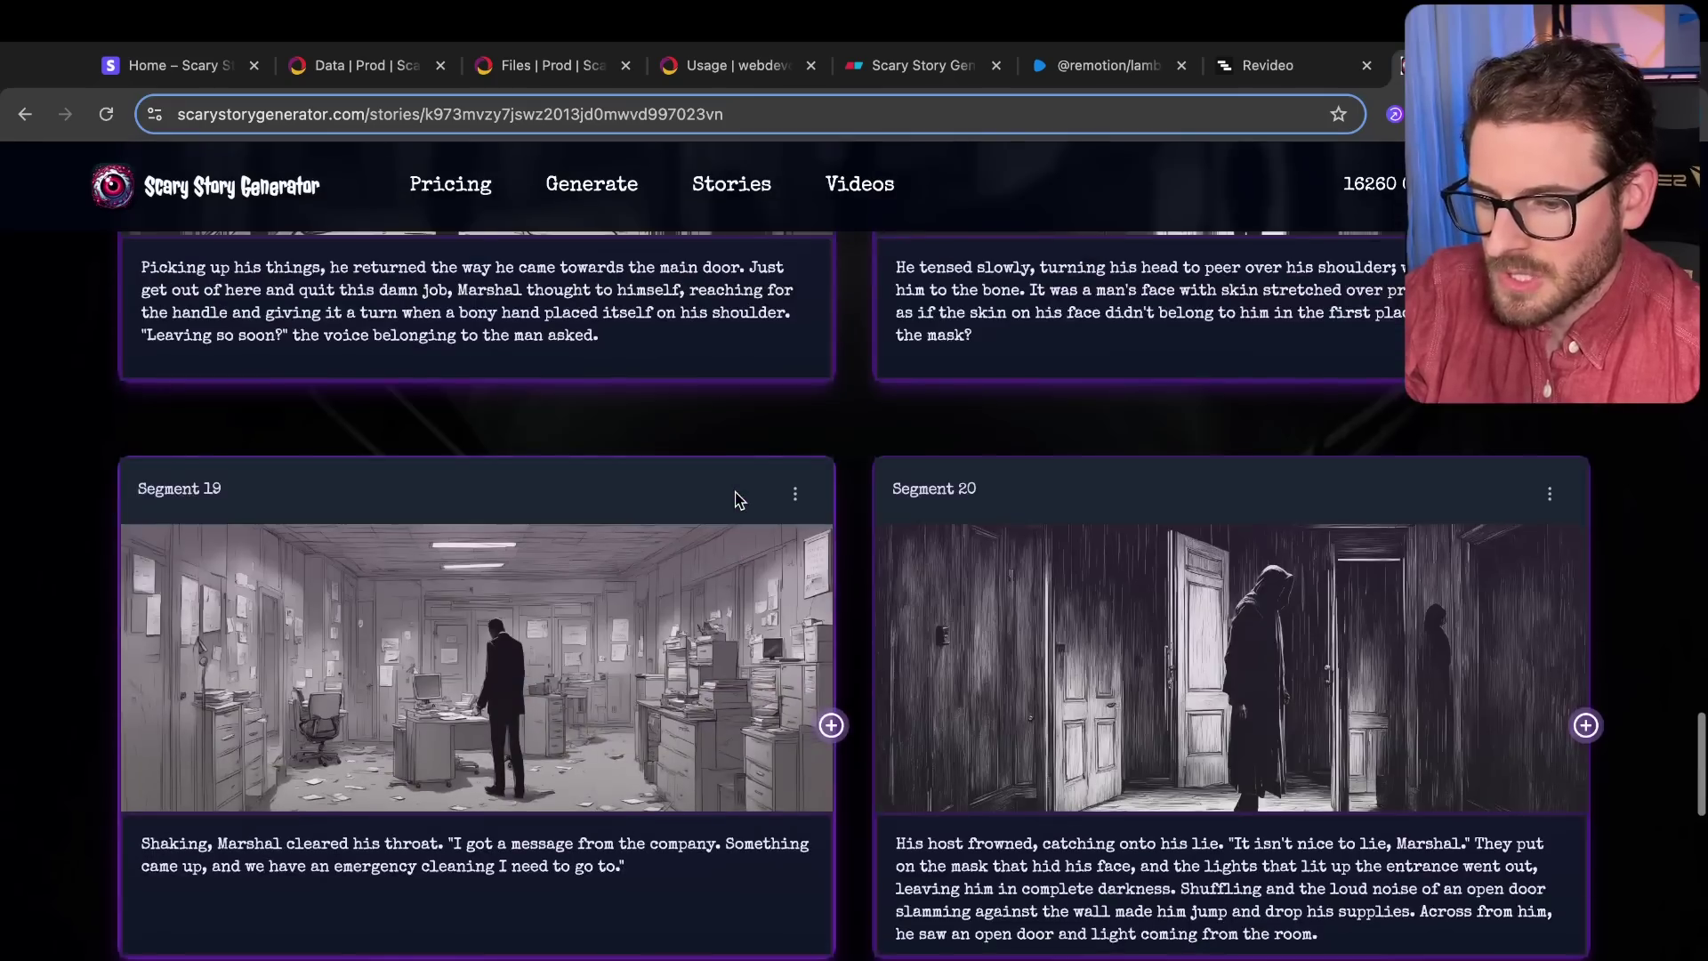
scroll(859, 616, up, 10)
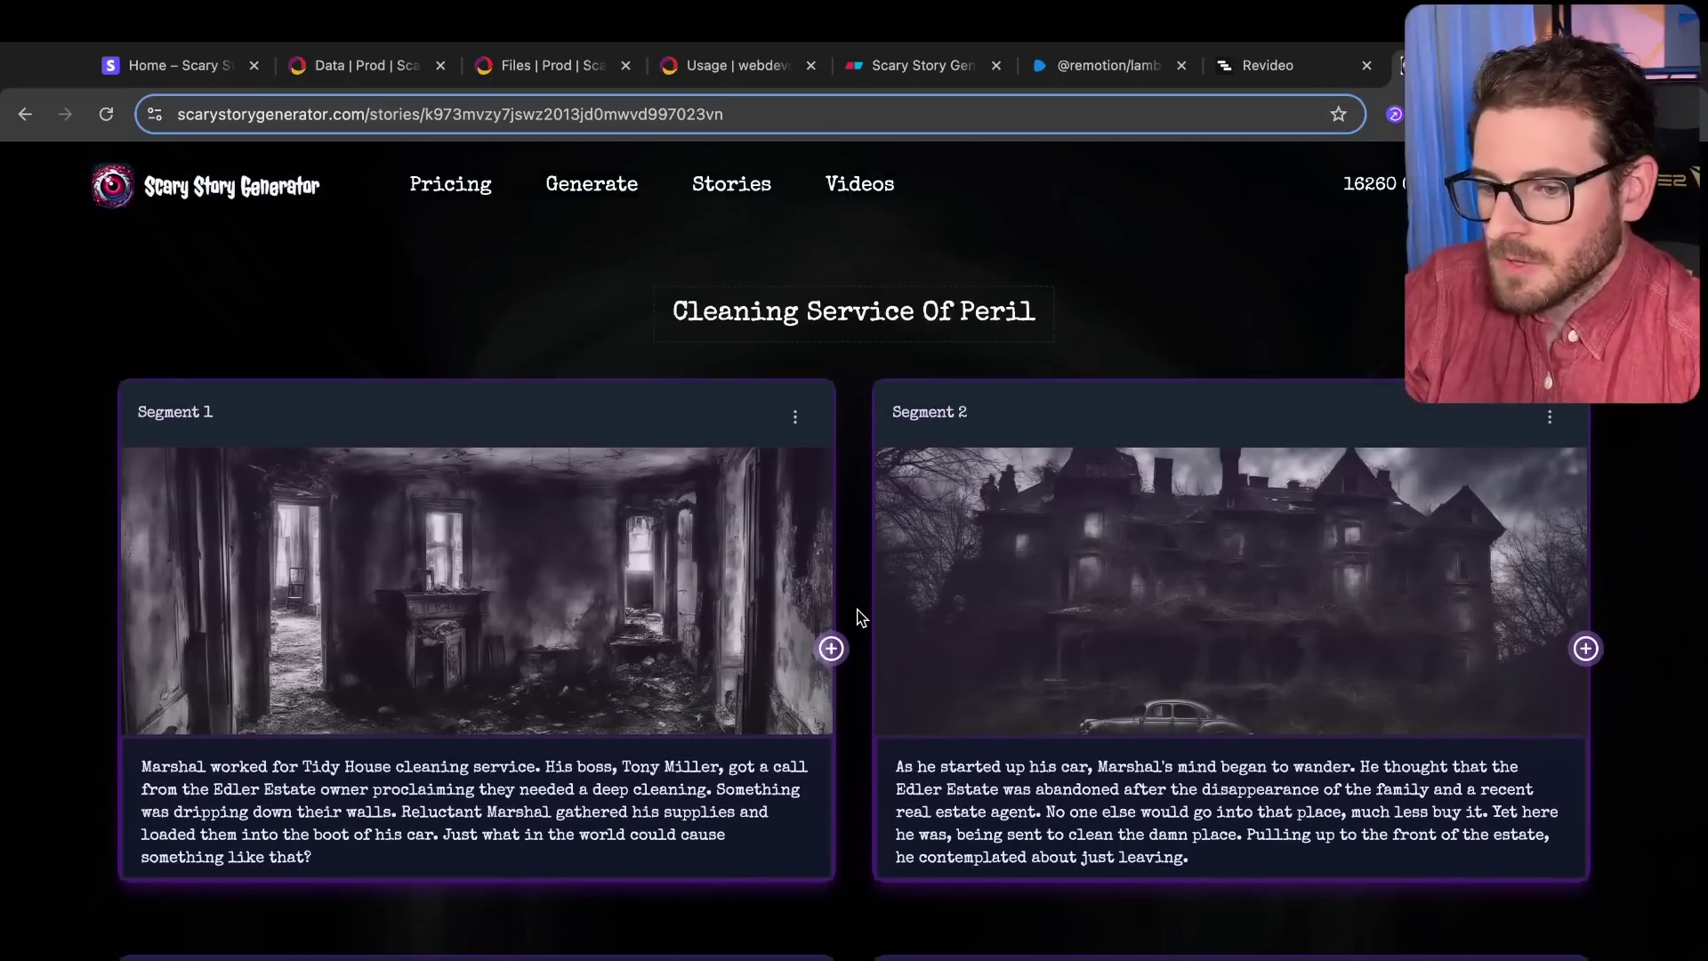
click(939, 71)
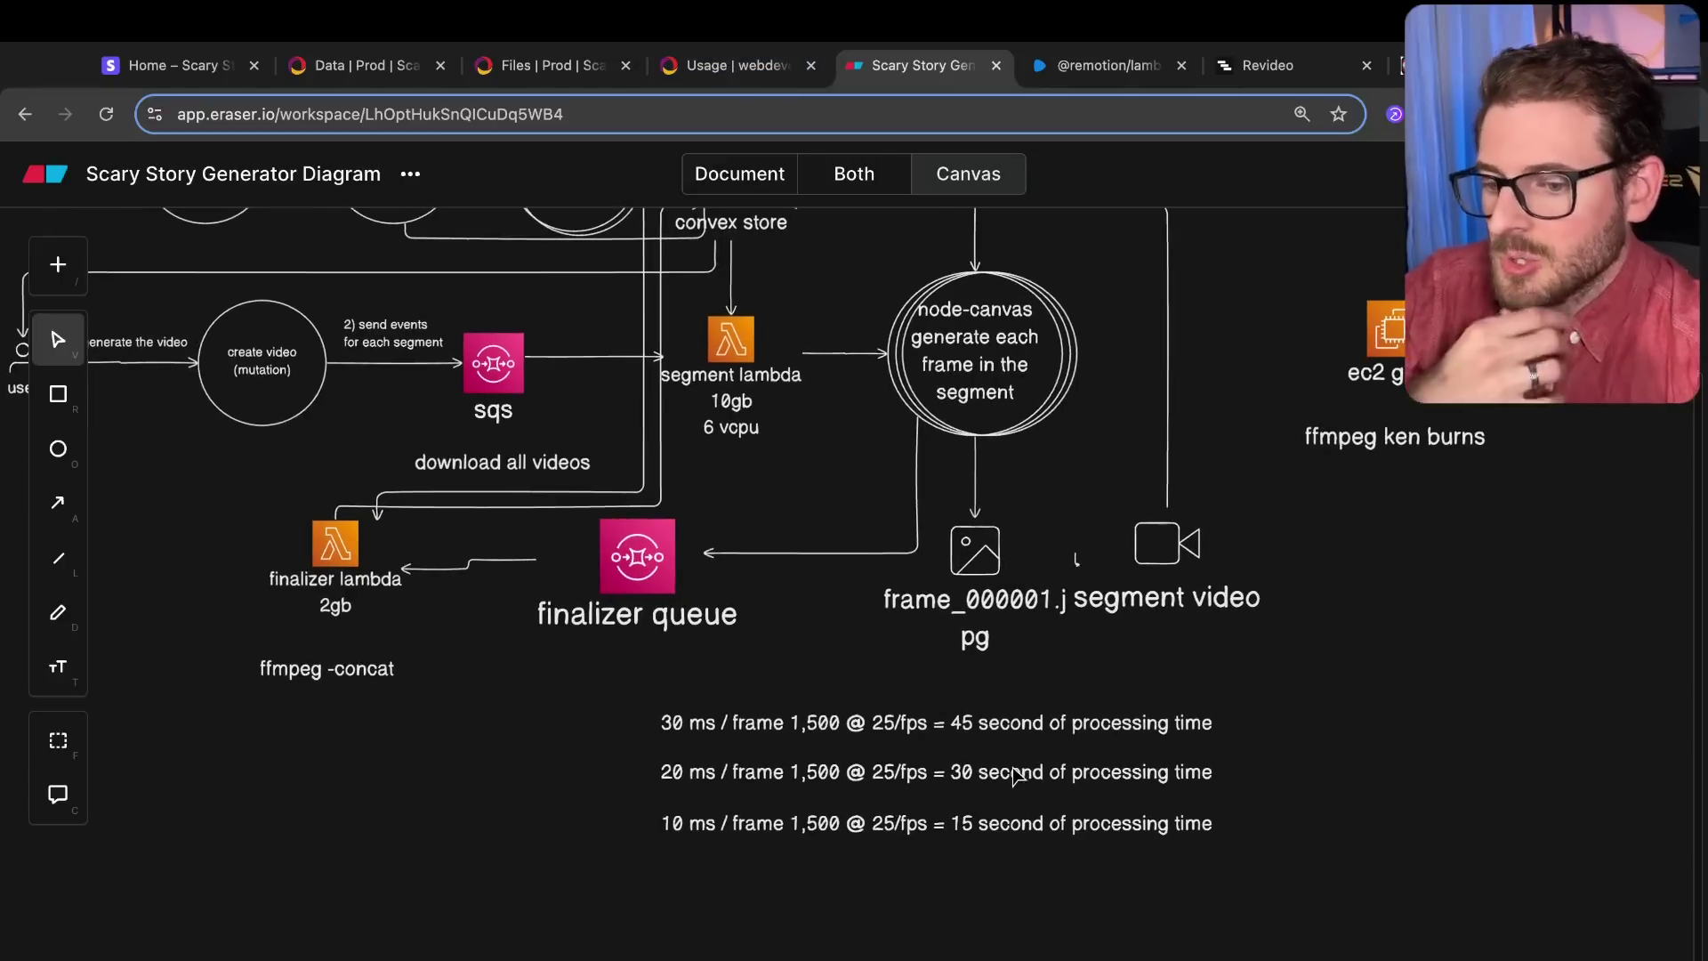
Step: Move the ec2 g4dn icon together with its ffmpeg ken burns label slightly upward
scroll(1338, 392, up, 5)
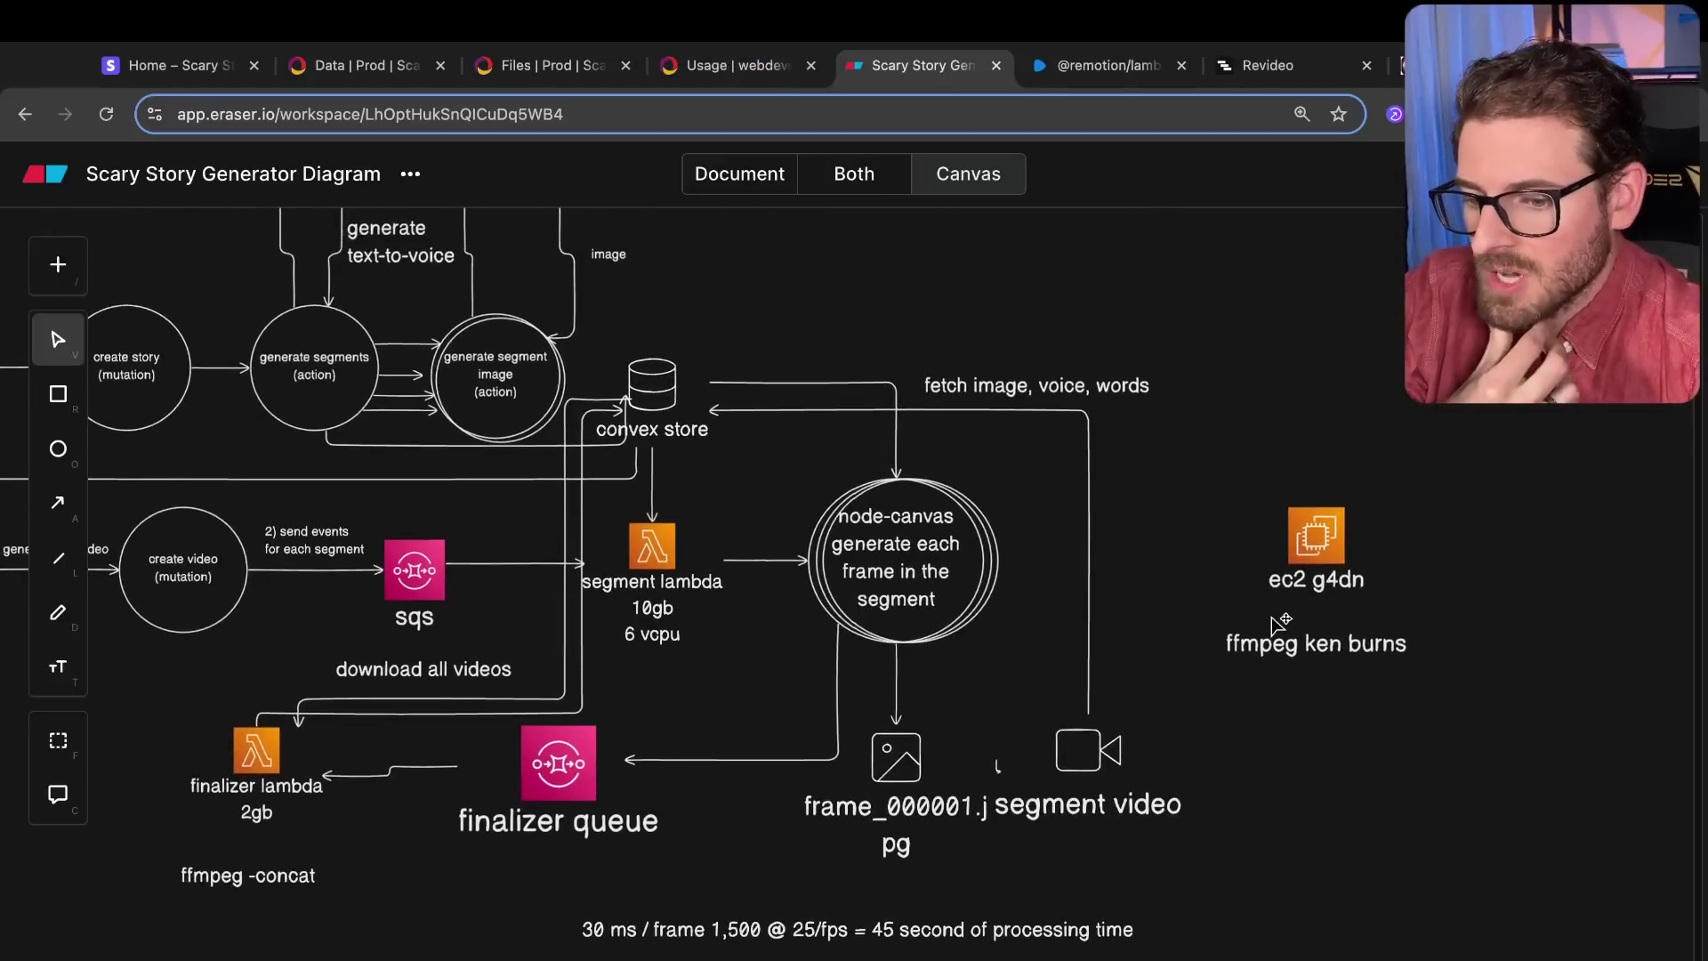
drag(1309, 541, 1310, 528)
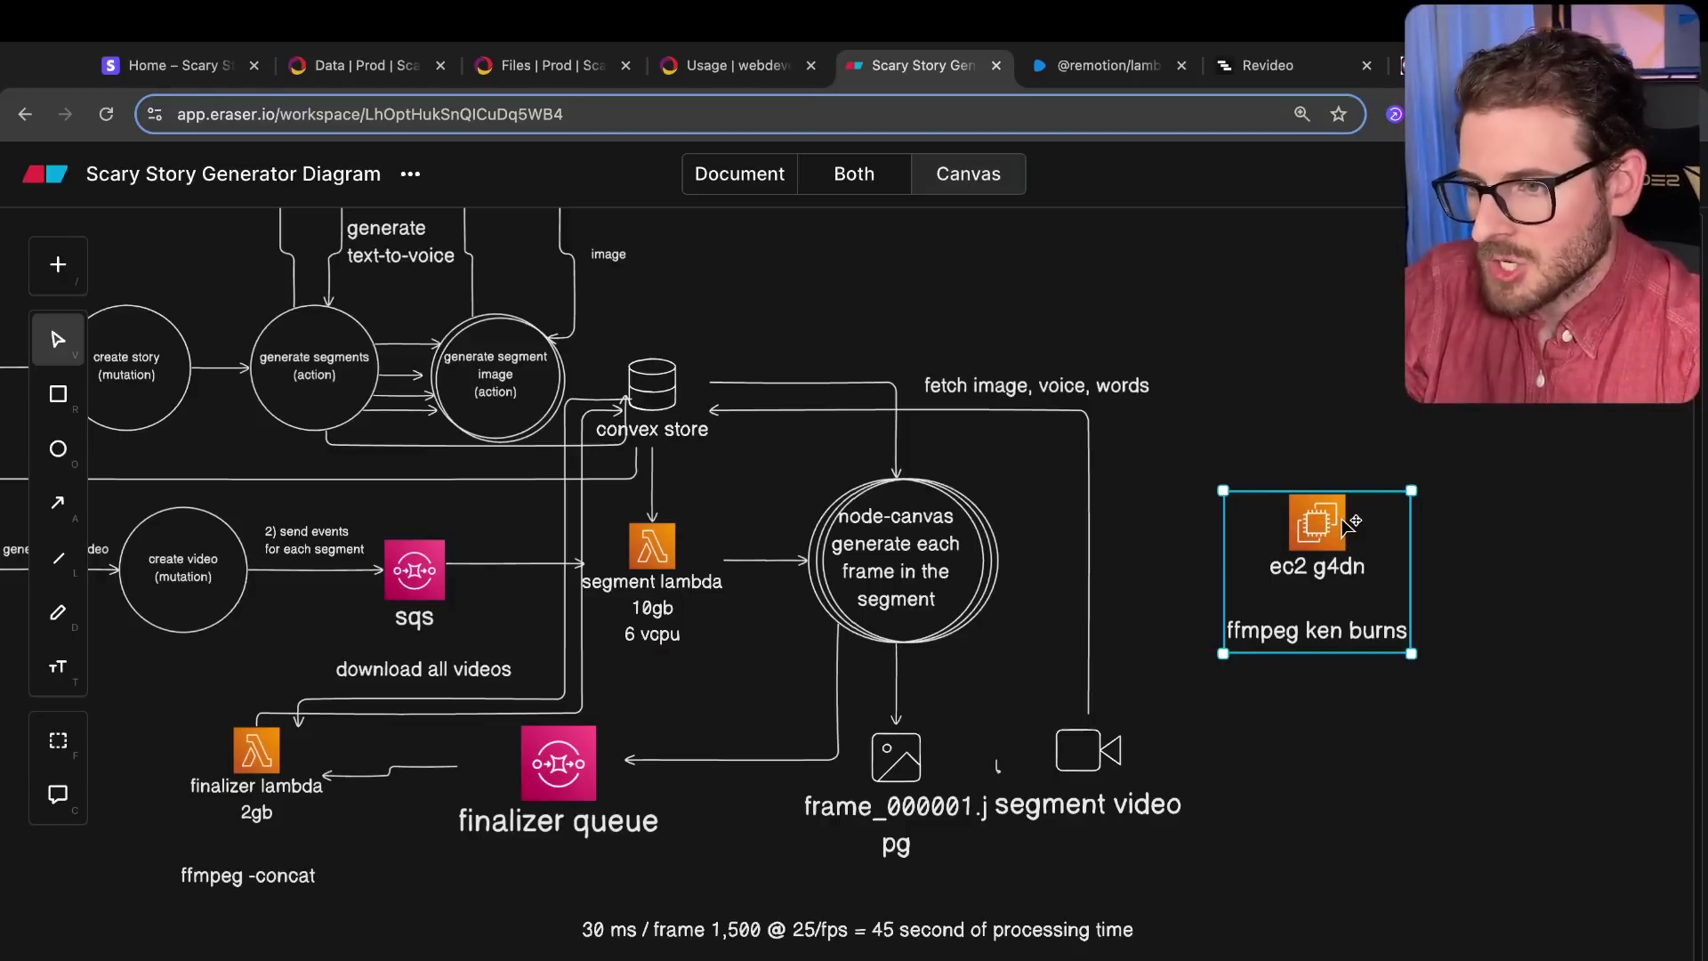
drag(1316, 530, 1322, 520)
click(1330, 782)
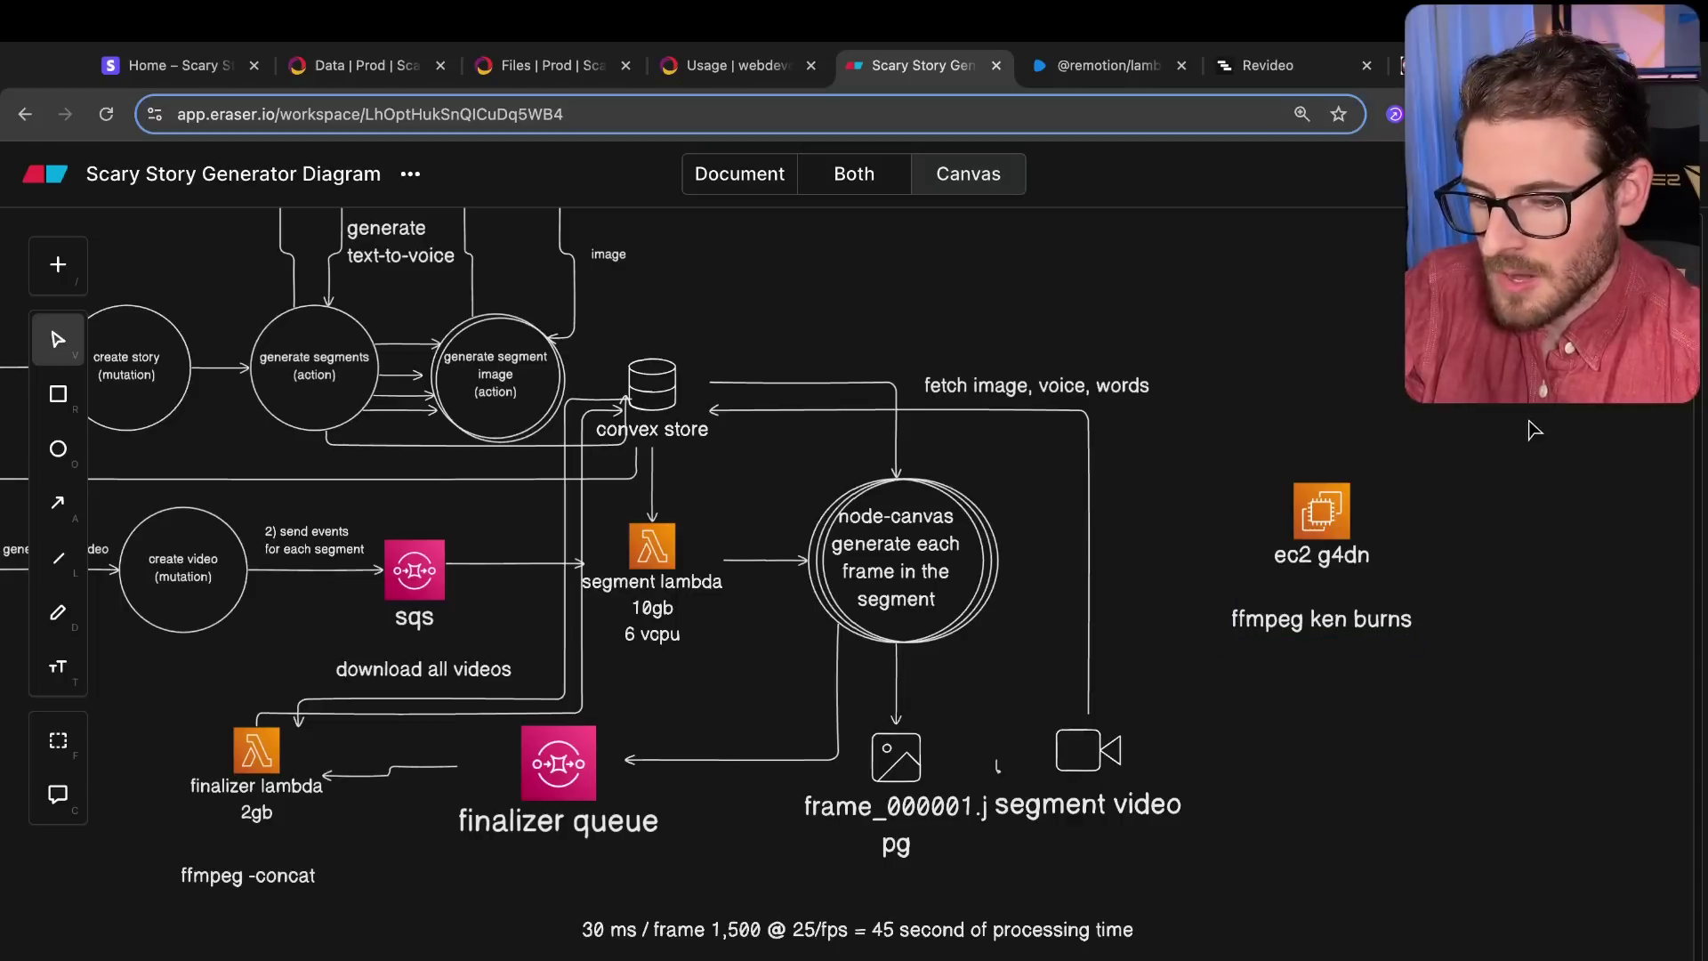
drag(1530, 422, 1157, 690)
click(1378, 690)
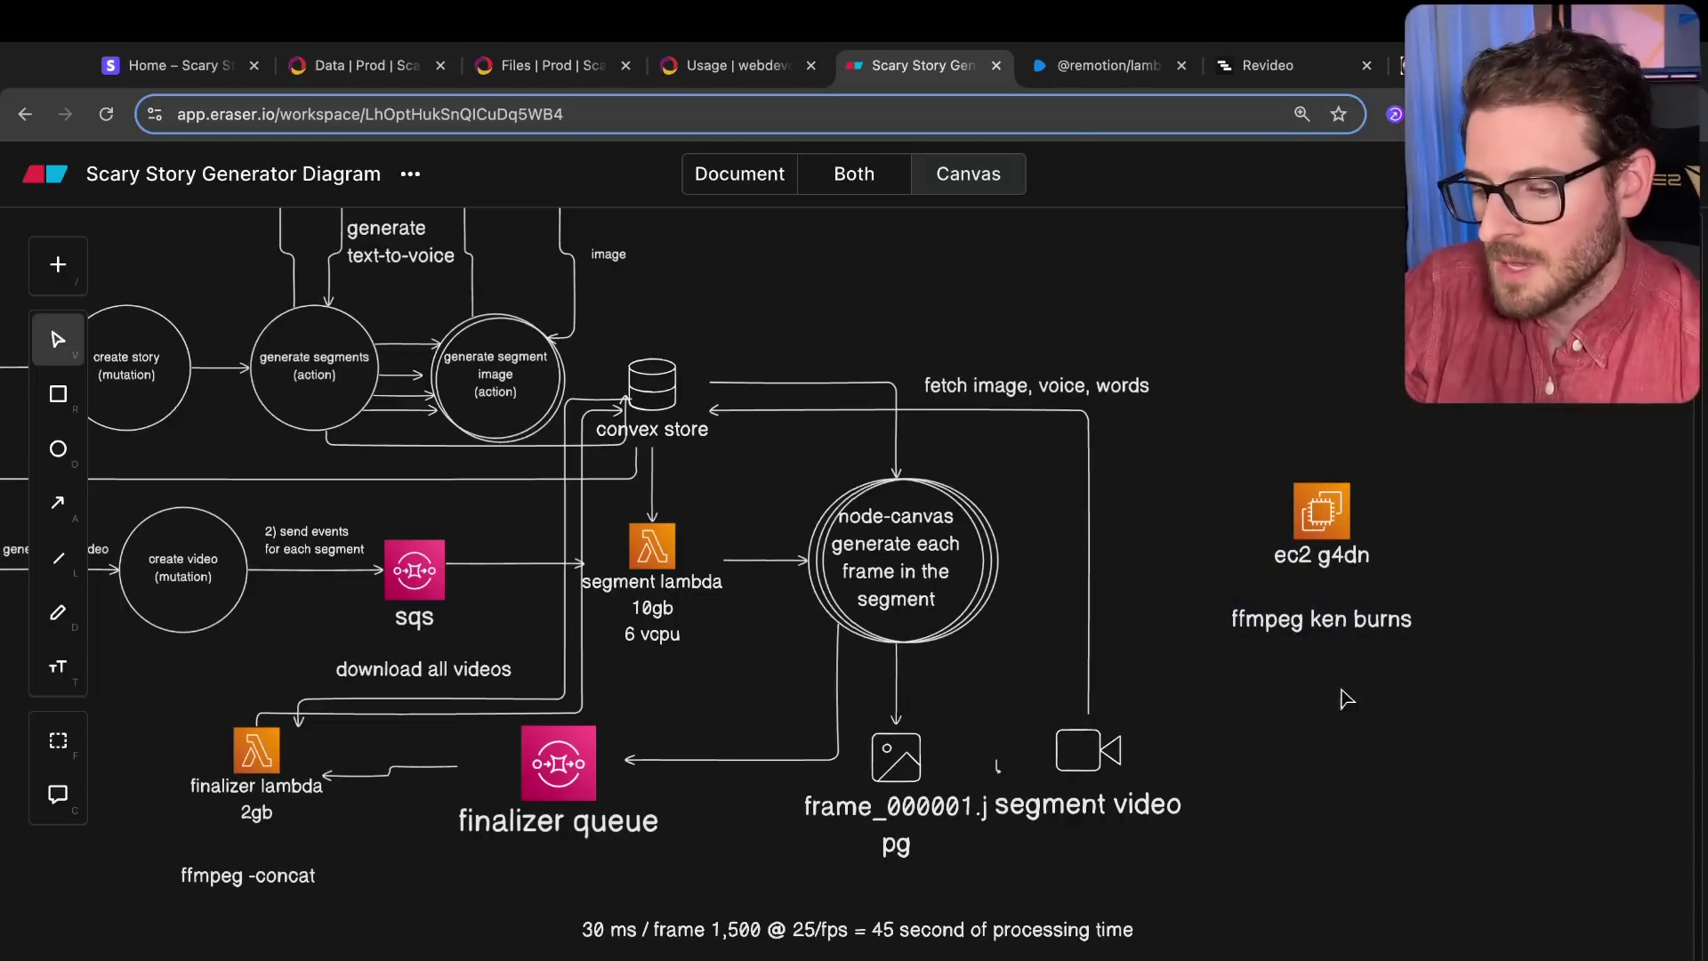
drag(557, 803, 1327, 557)
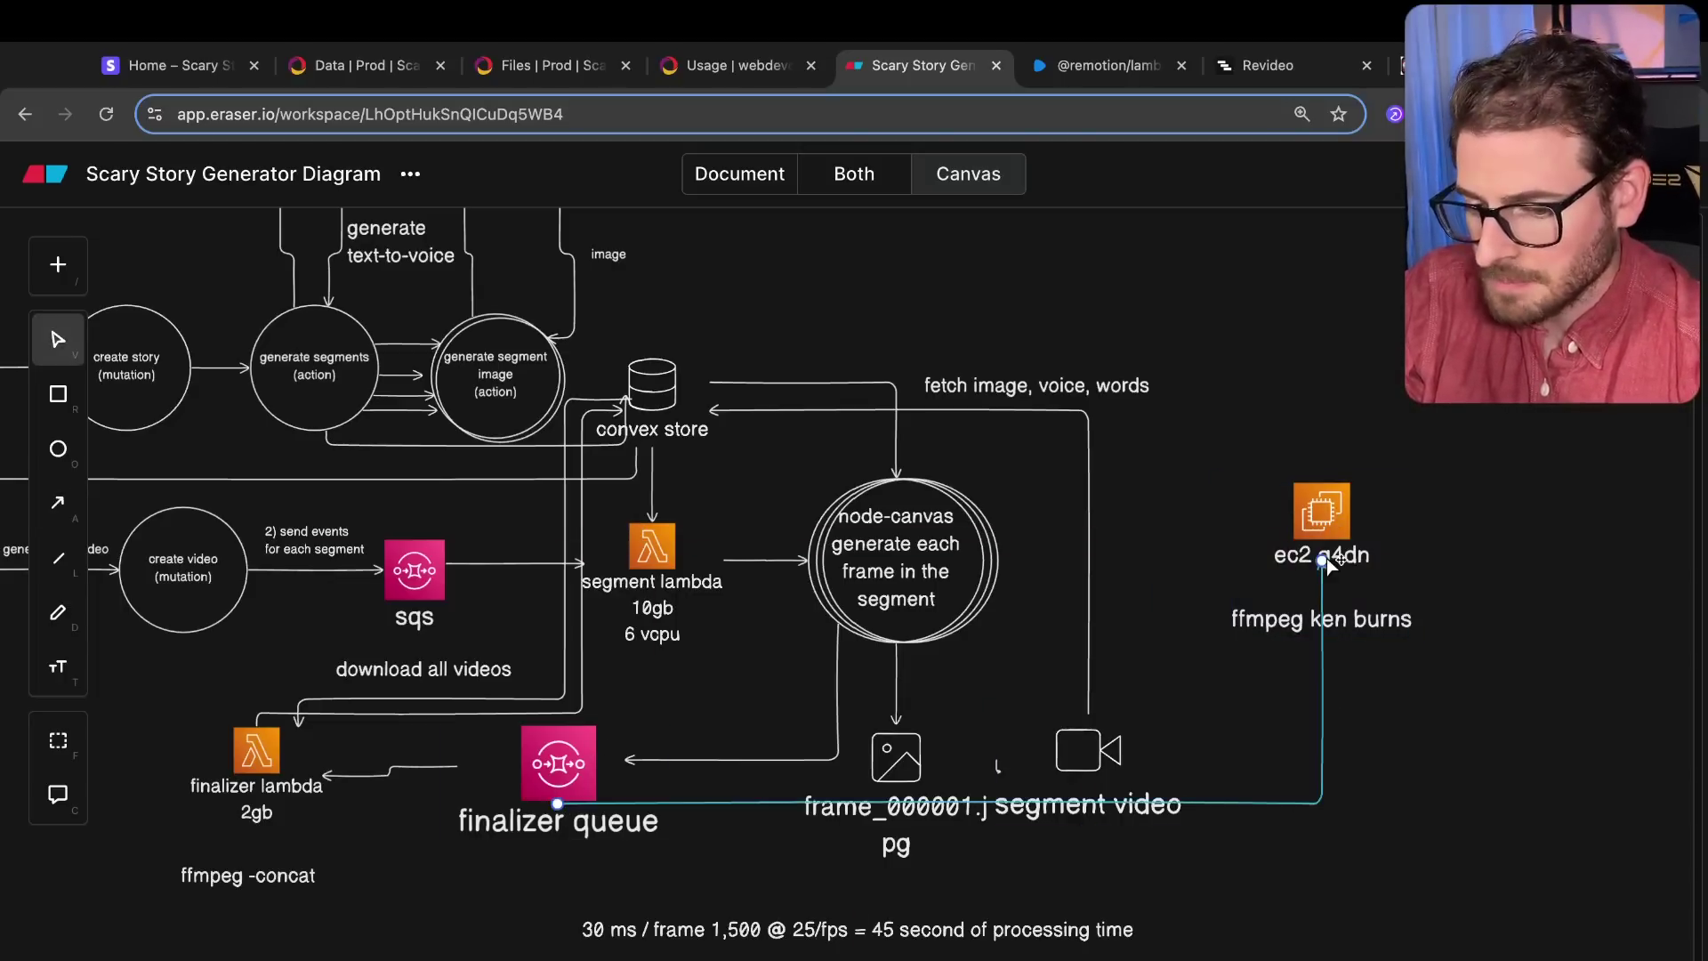
key(super+z)
click(1331, 730)
drag(1423, 383, 1156, 749)
click(1227, 676)
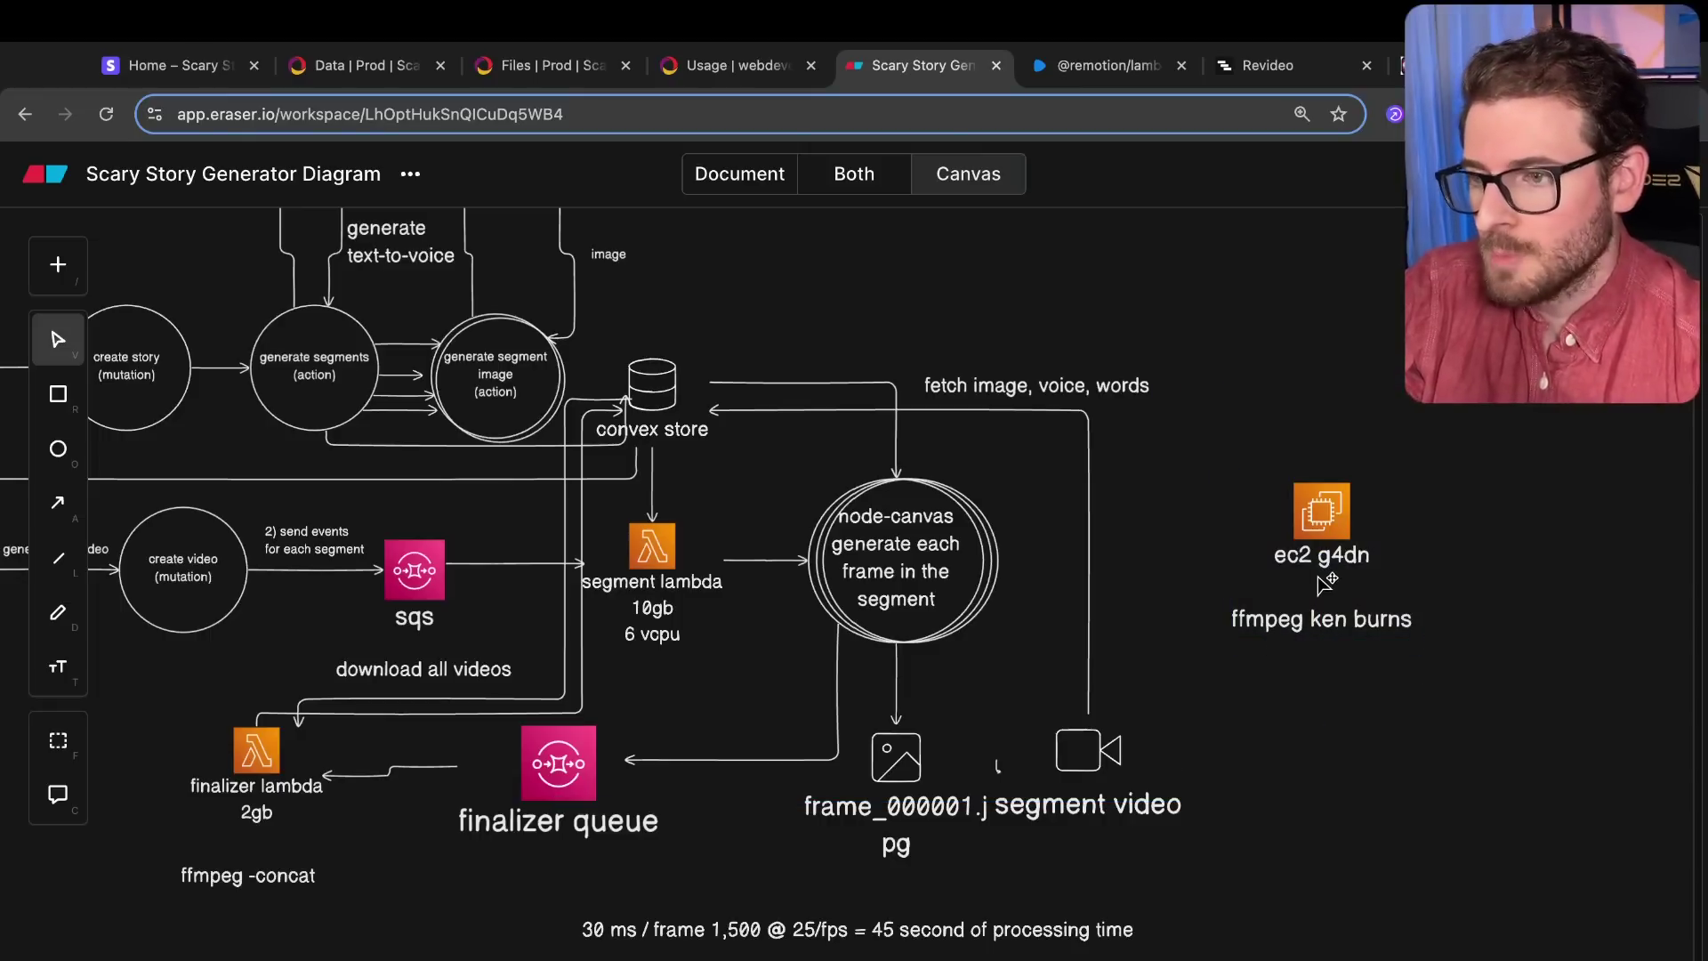
Step: Examine the node-canvas frame generation and the three frame-time estimates beneath the diagram
scroll(1295, 752, down, 2)
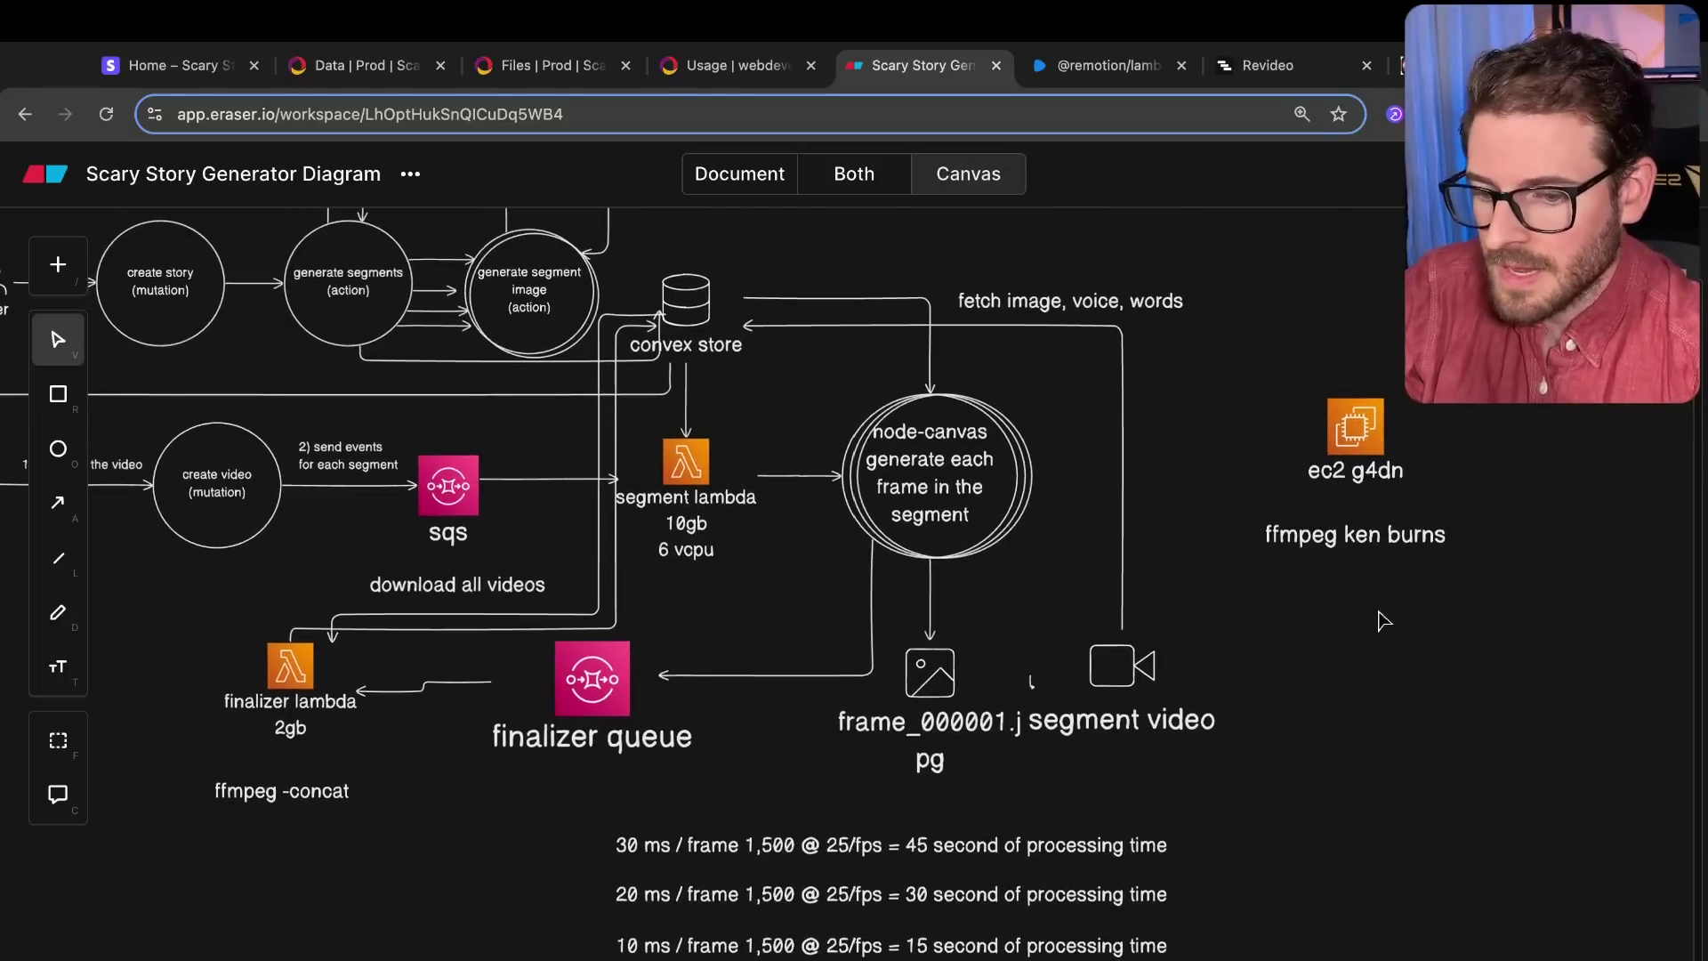
scroll(1092, 403, left, 3)
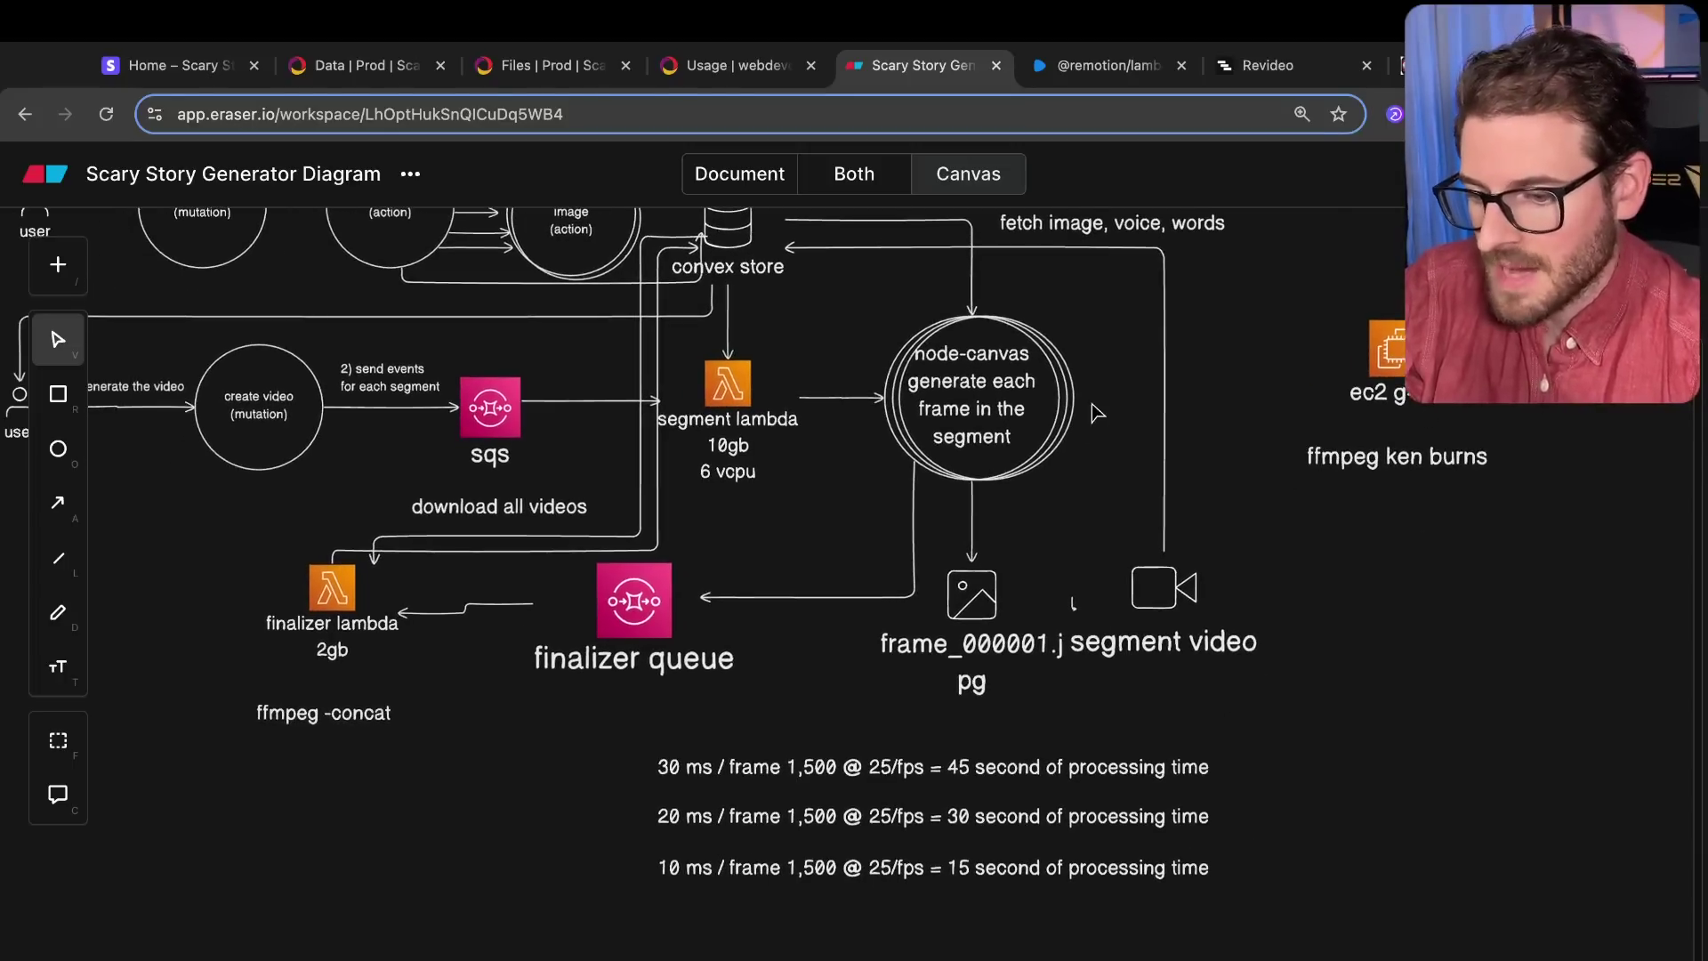
scroll(752, 586, down, 2)
scroll(752, 586, right, 2)
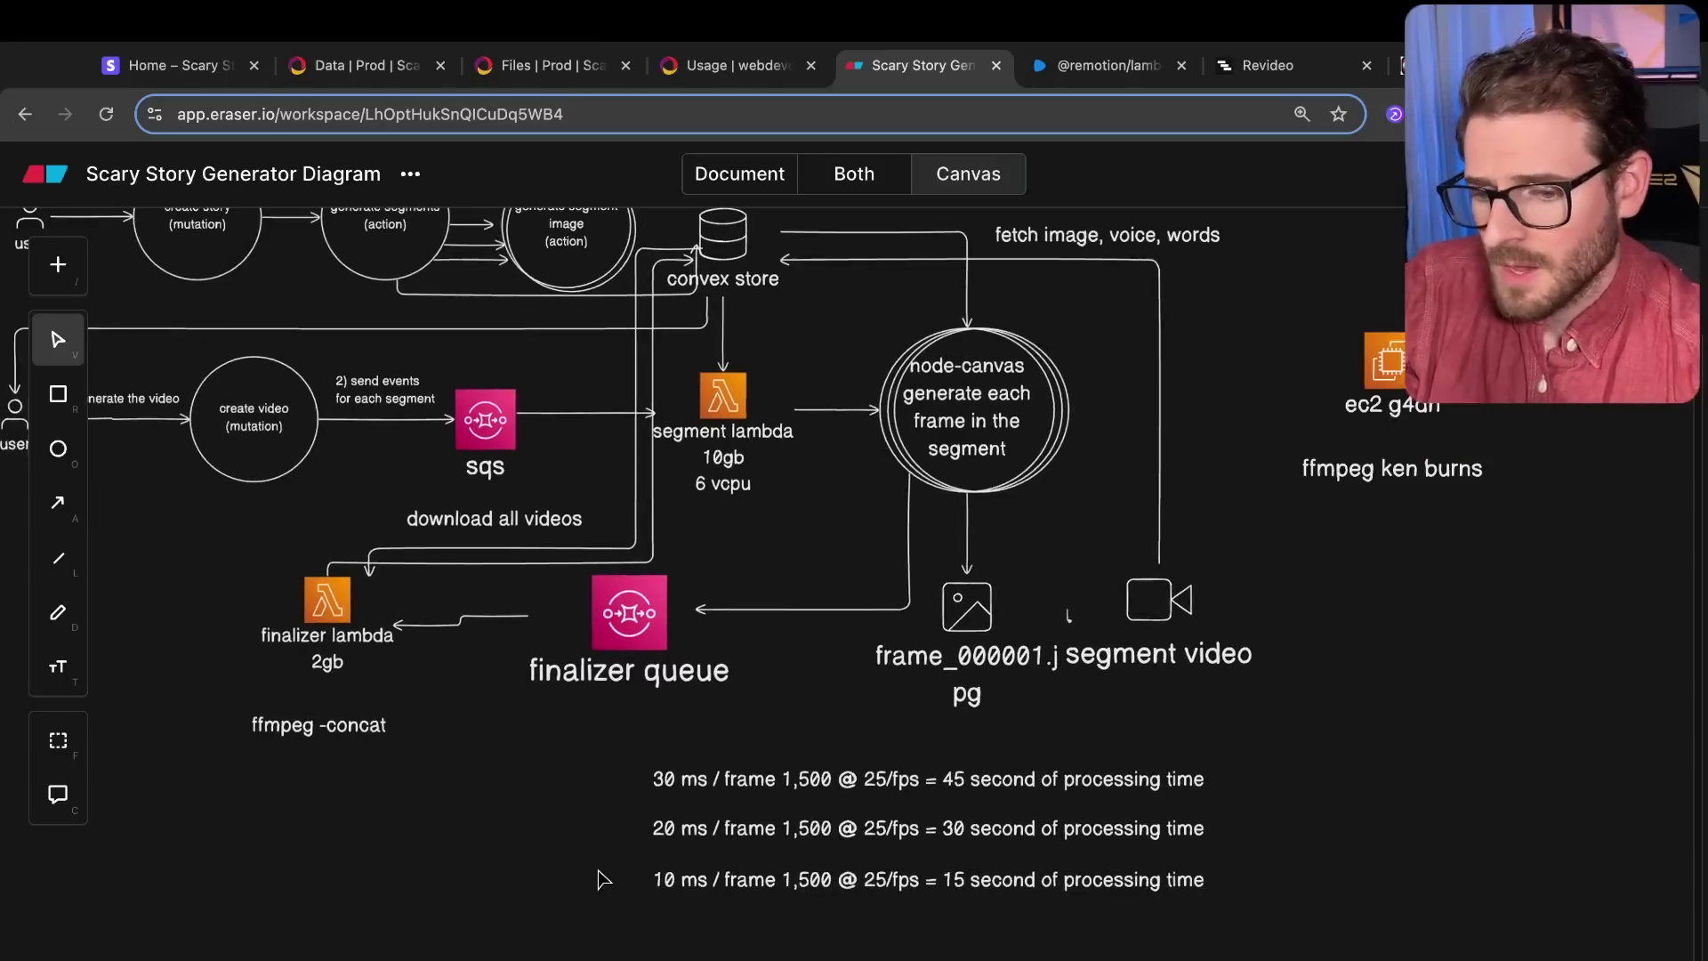
scroll(1370, 676, up, 2)
scroll(1286, 557, down, 2)
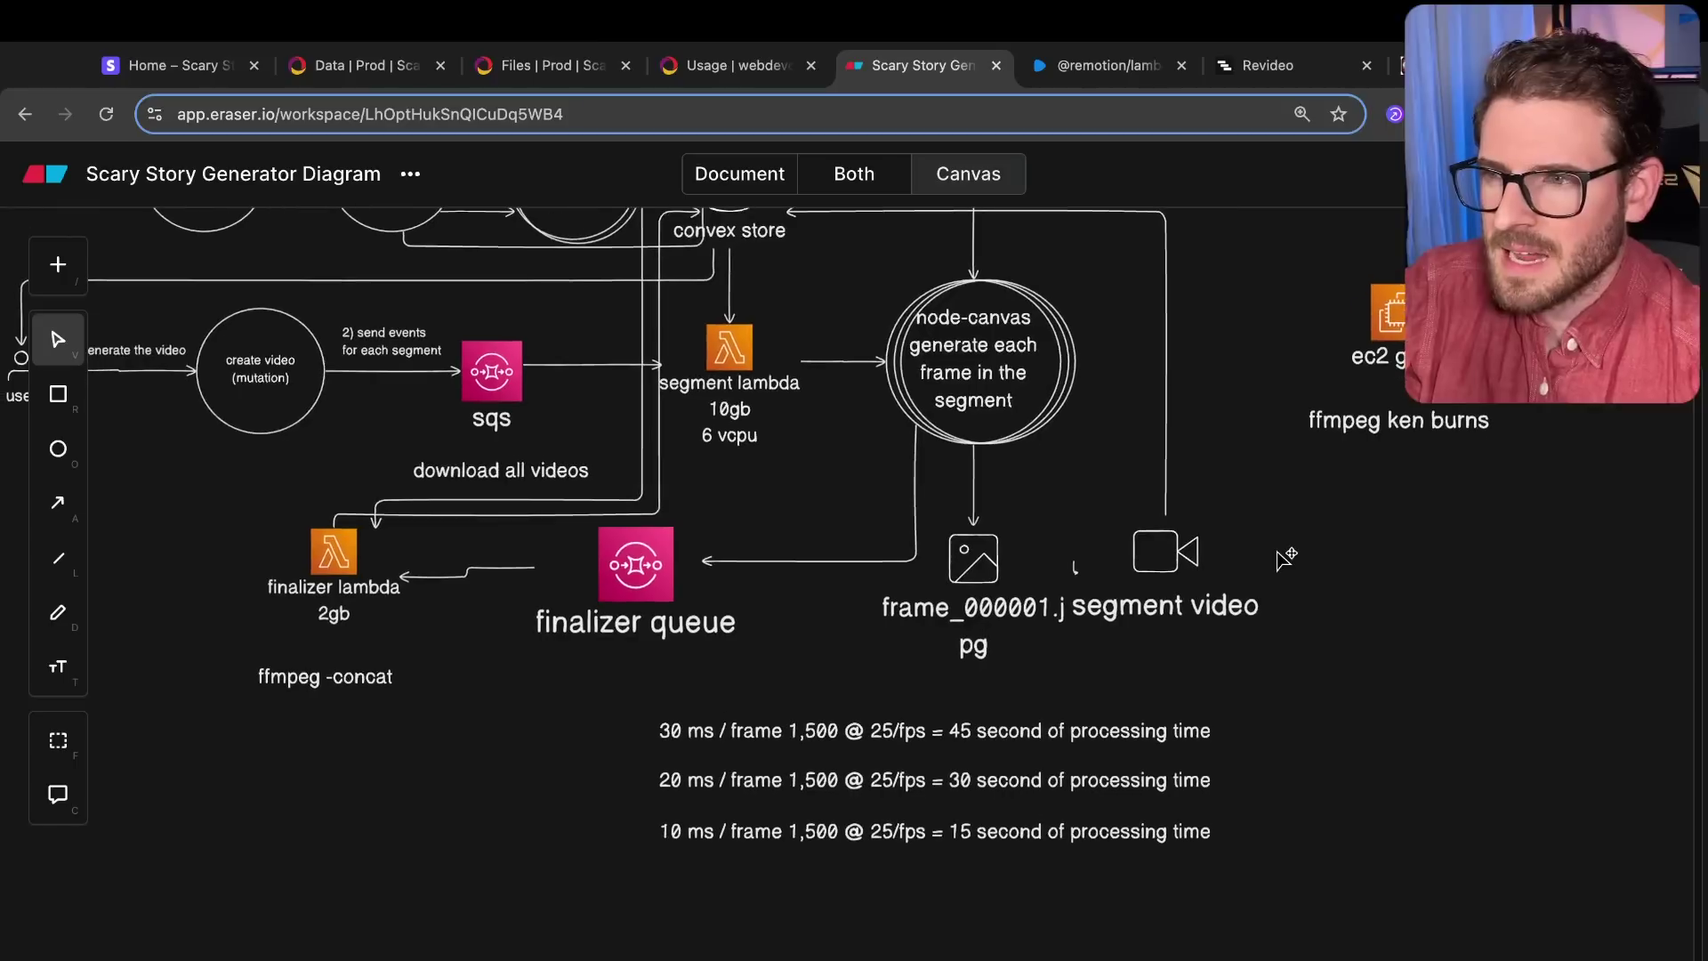
click(925, 411)
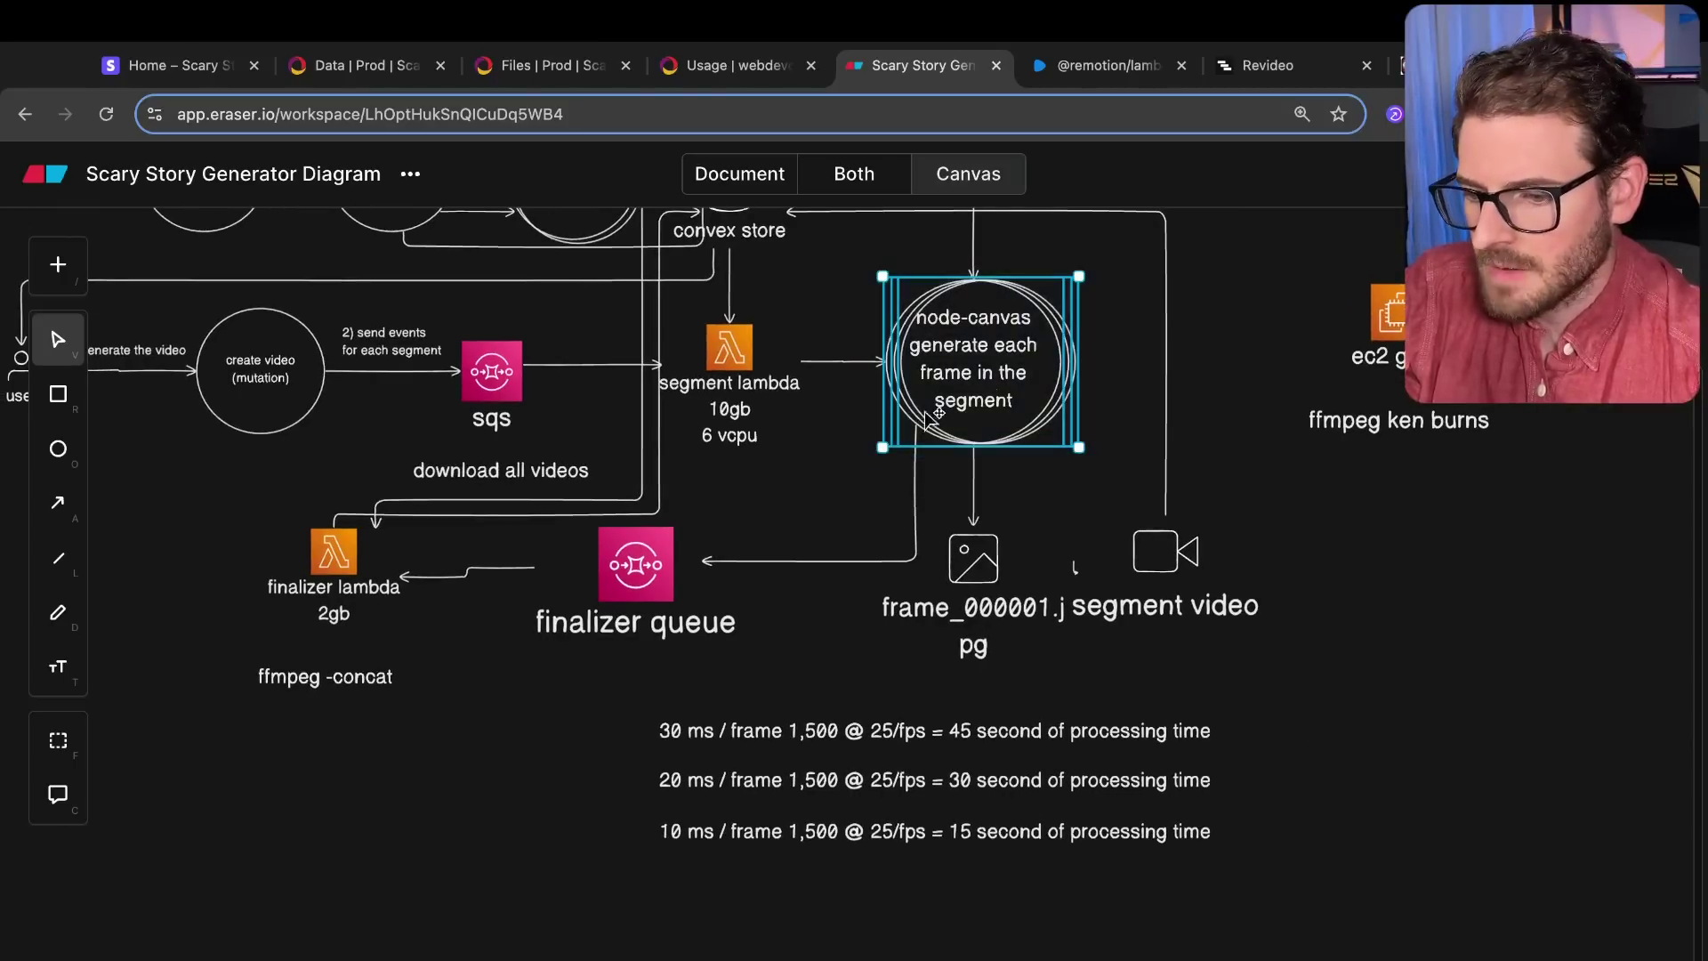
click(1289, 619)
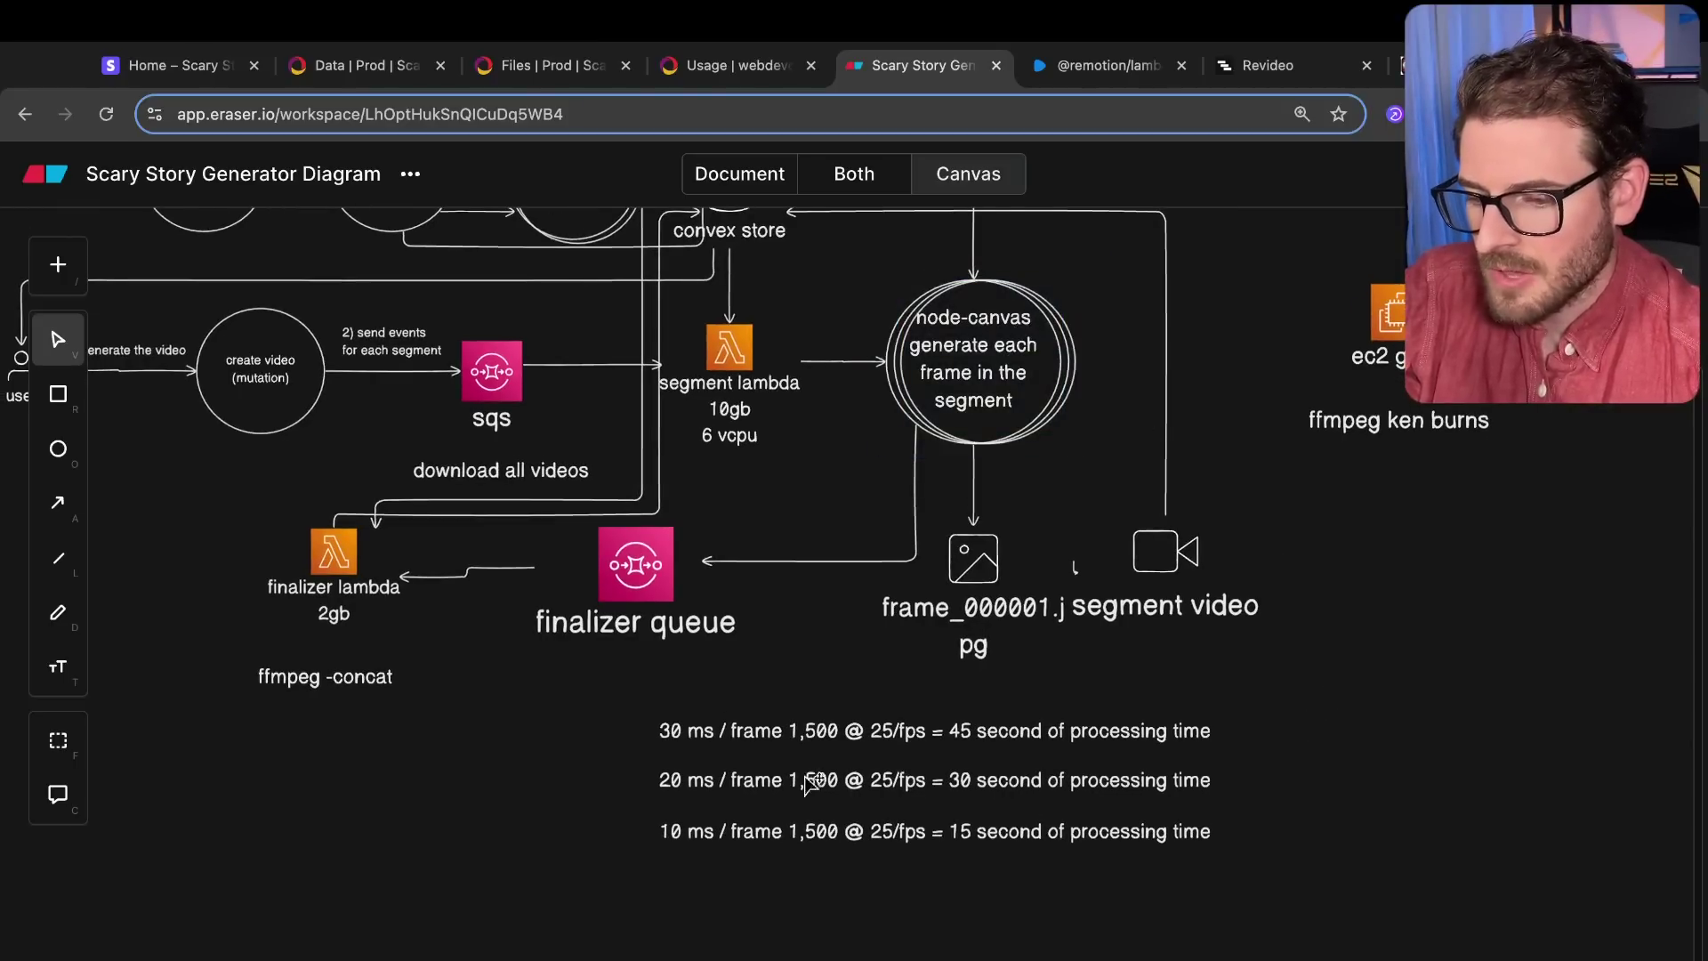
drag(601, 680, 1353, 931)
click(1334, 923)
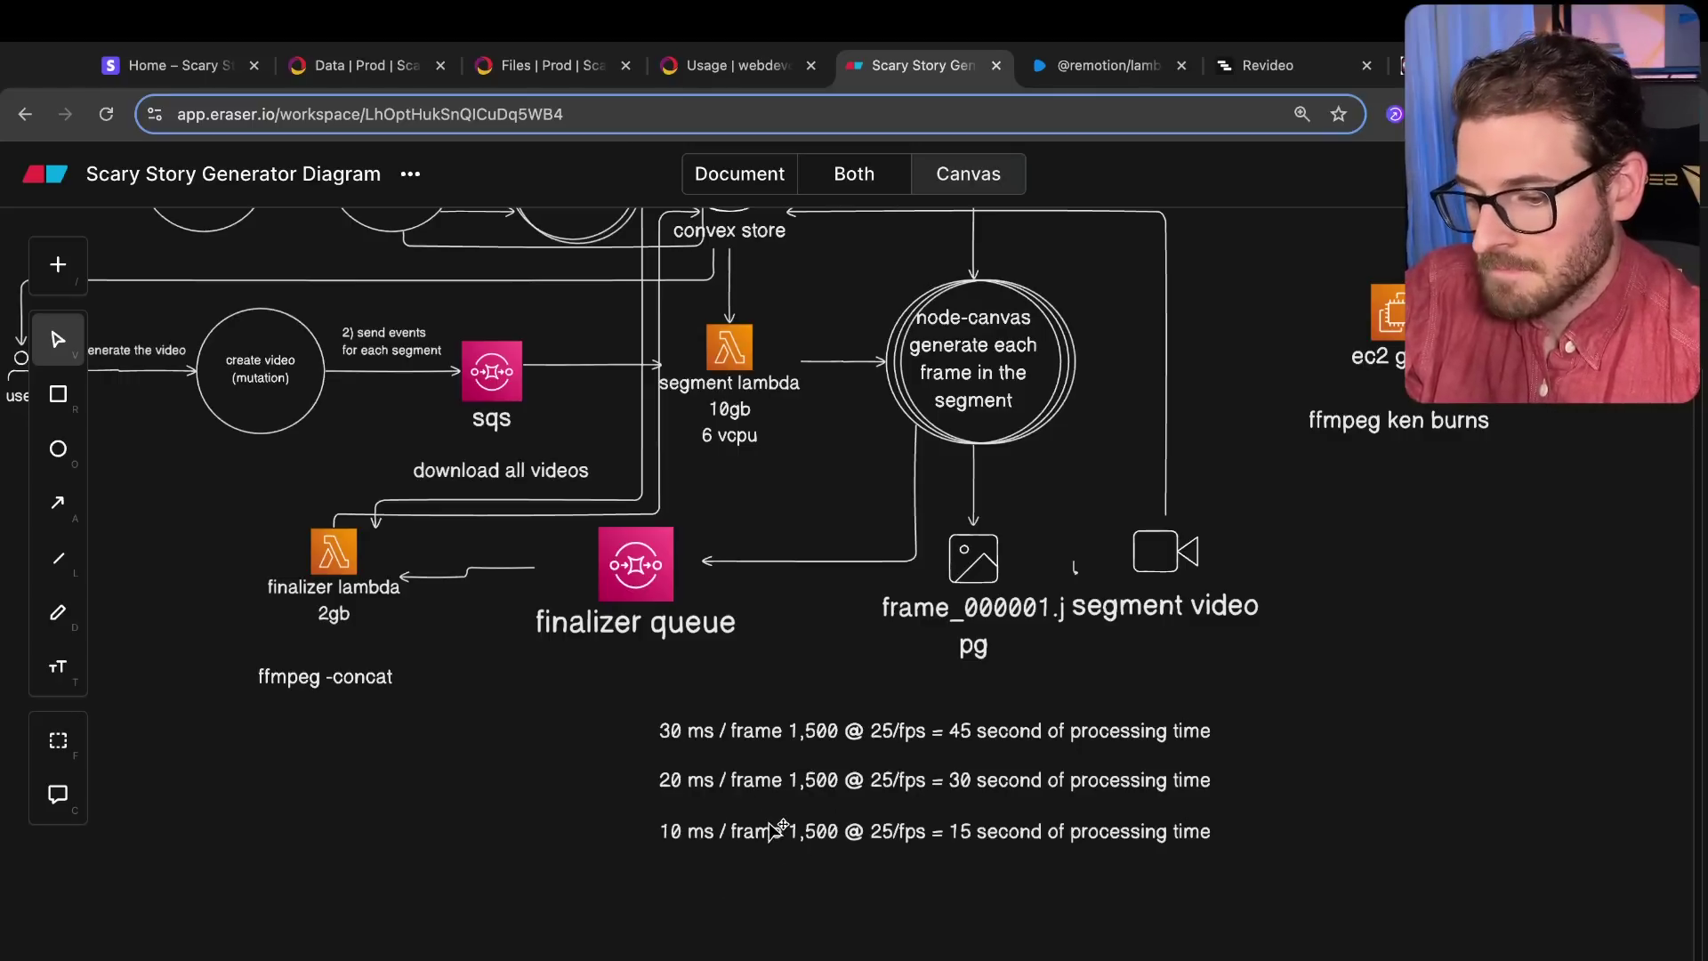
Step: Compare the Lambda-based video pipeline with the ec2 g4dn ffmpeg ken burns alternative across the diagram
scroll(1079, 823, up, 5)
scroll(1079, 823, left, 3)
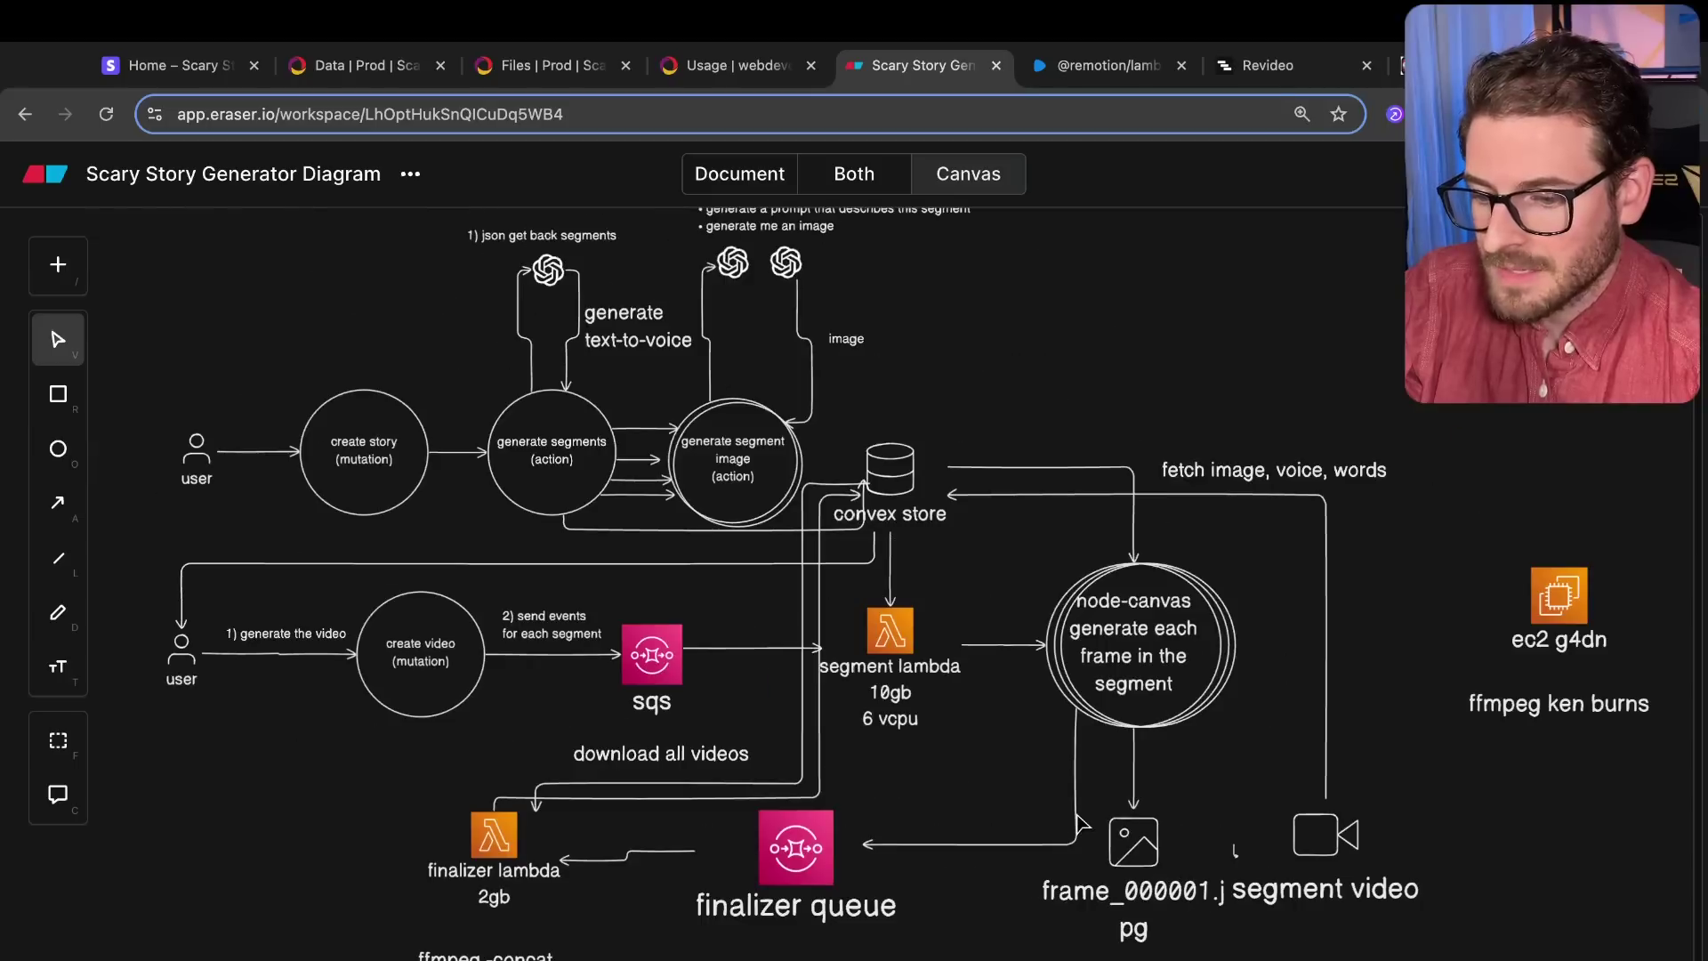
scroll(1079, 823, down, 2)
scroll(1079, 823, right, 5)
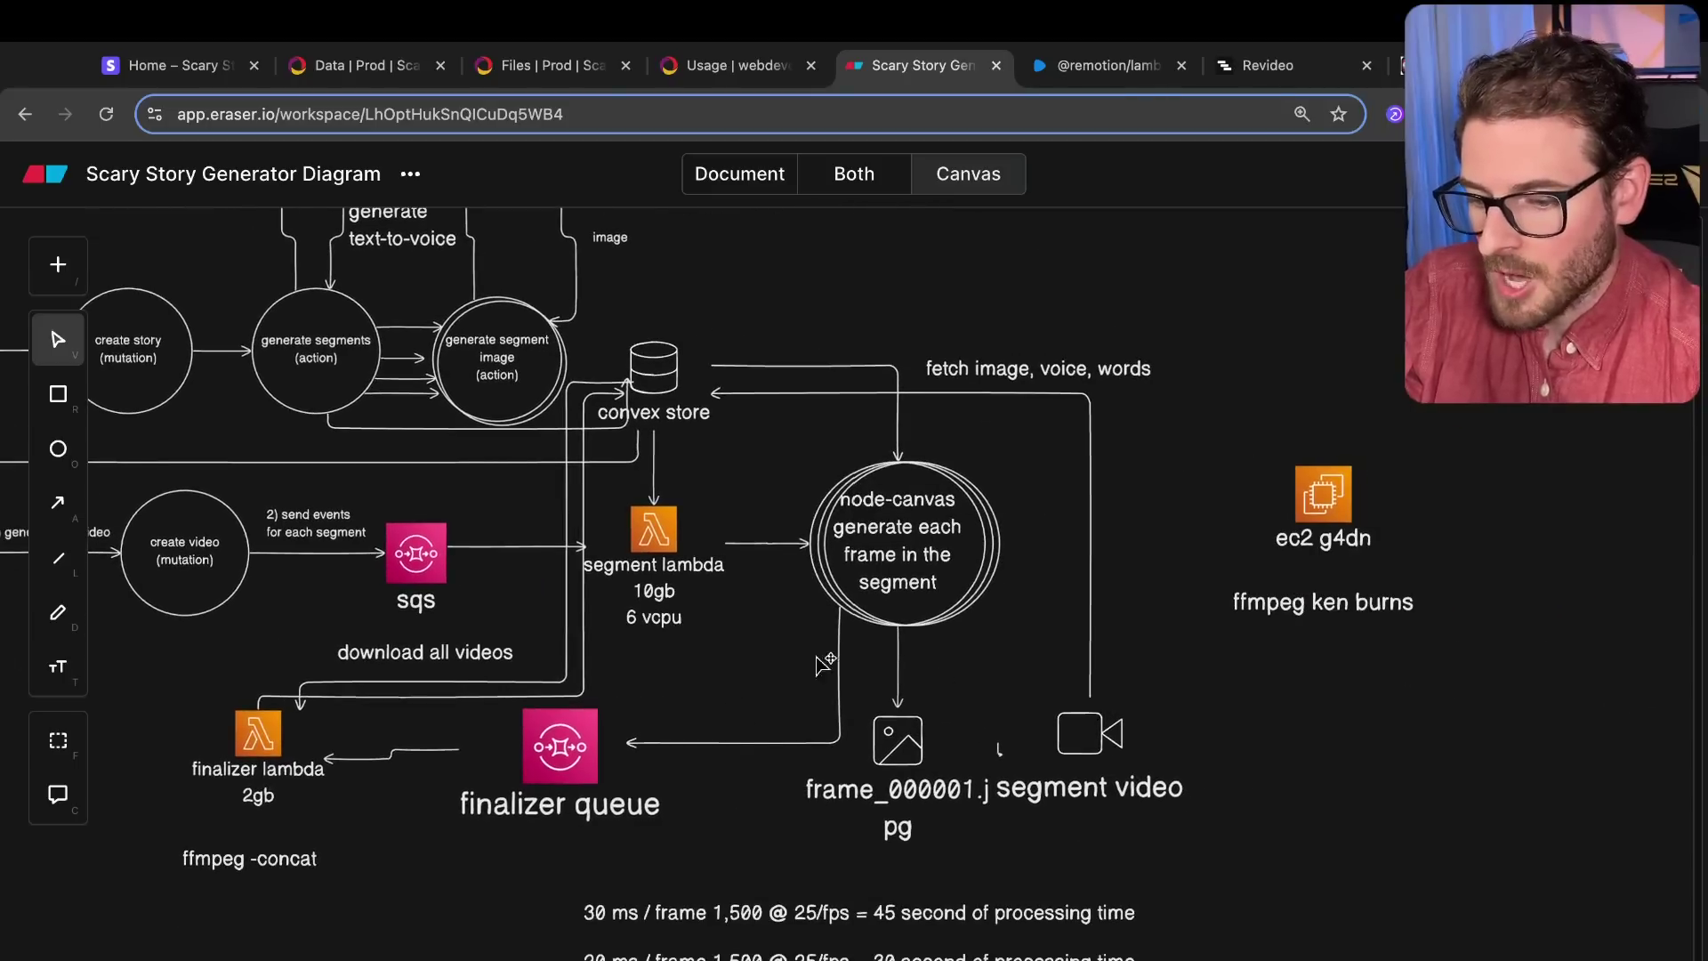
scroll(796, 930, left, 7)
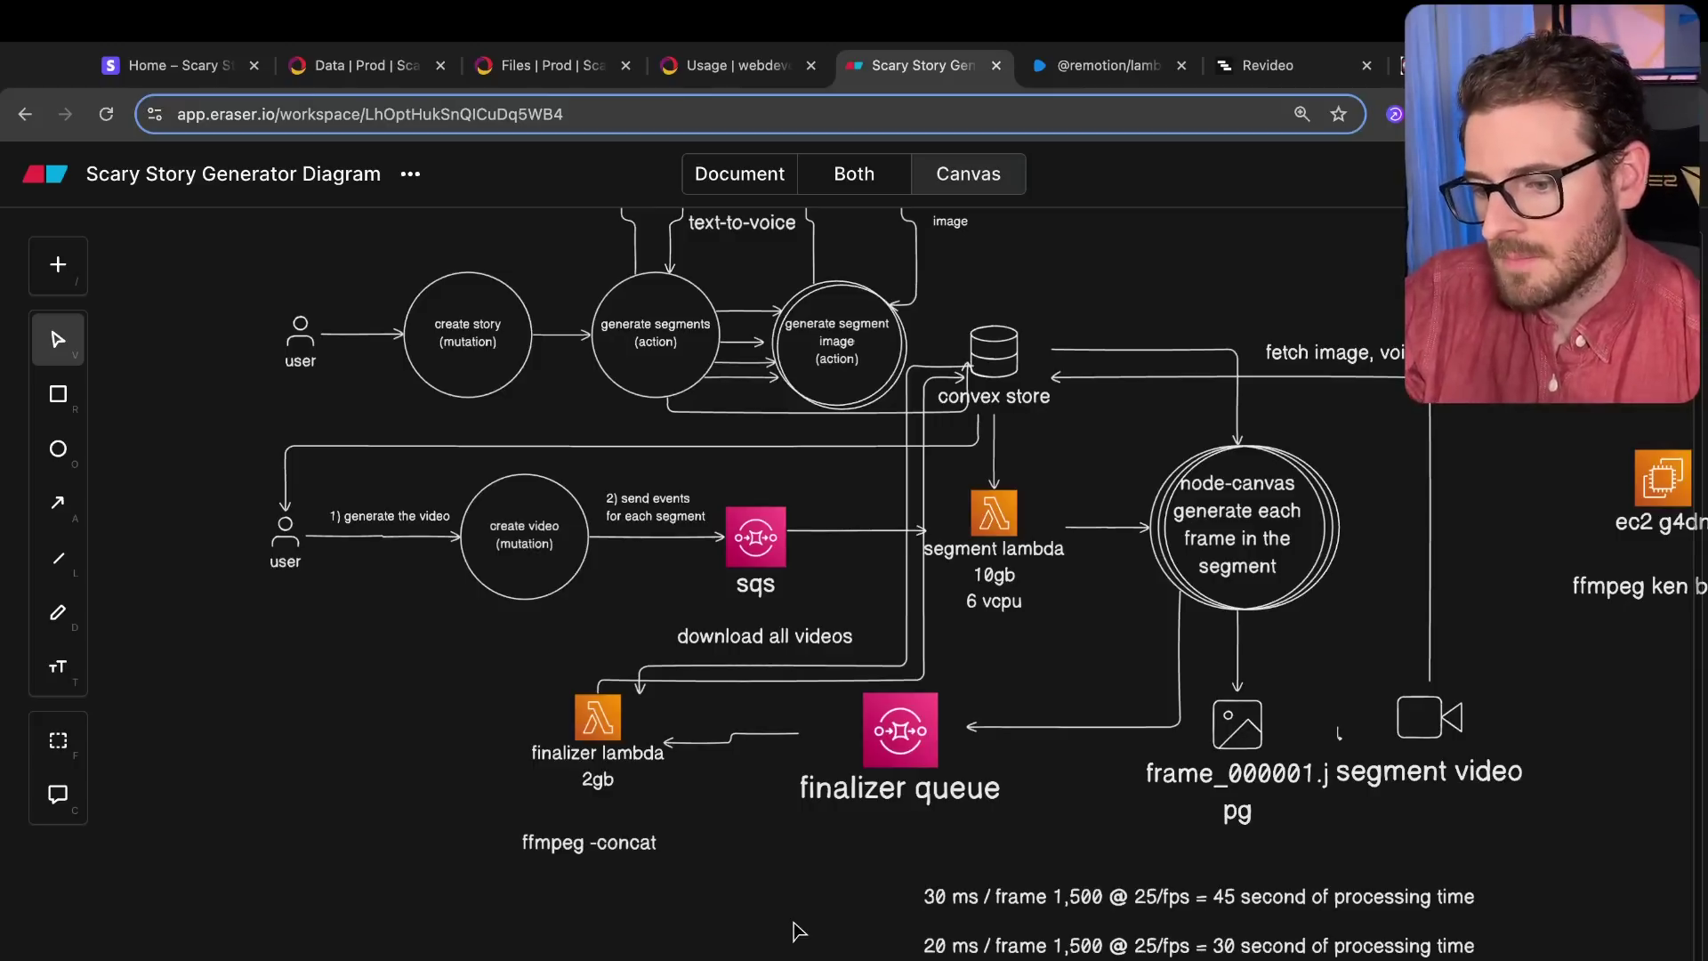
scroll(796, 930, up, 2)
scroll(796, 930, right, 1)
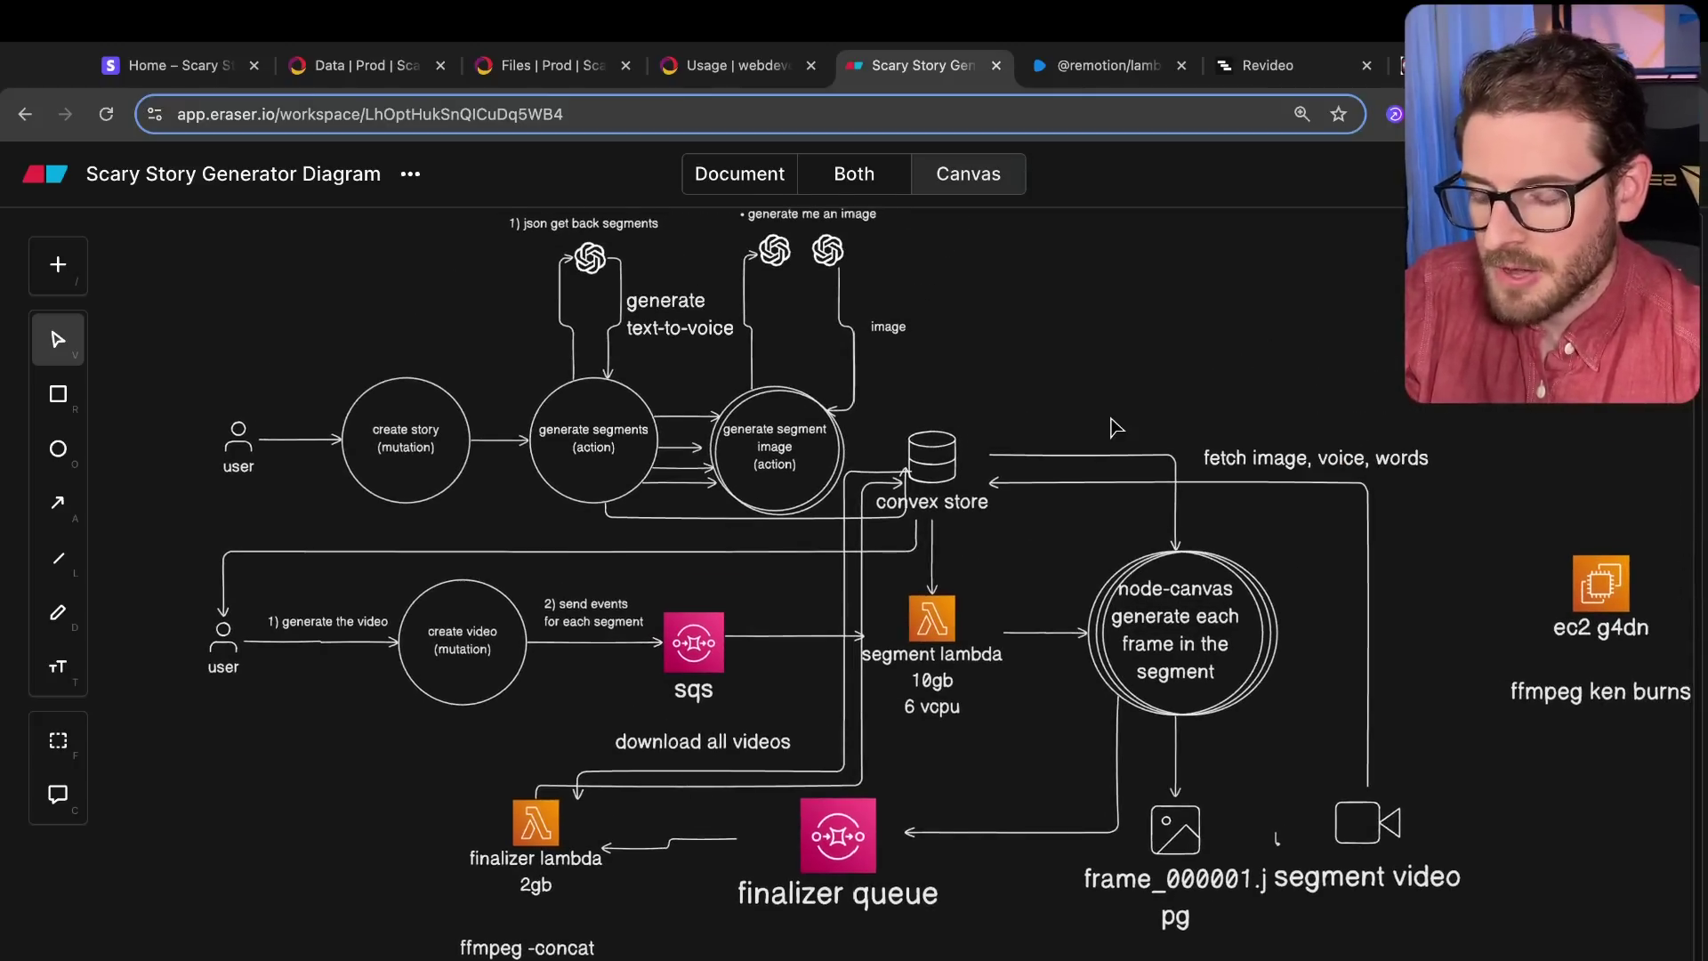
scroll(1117, 427, down, 3)
scroll(1117, 428, right, 5)
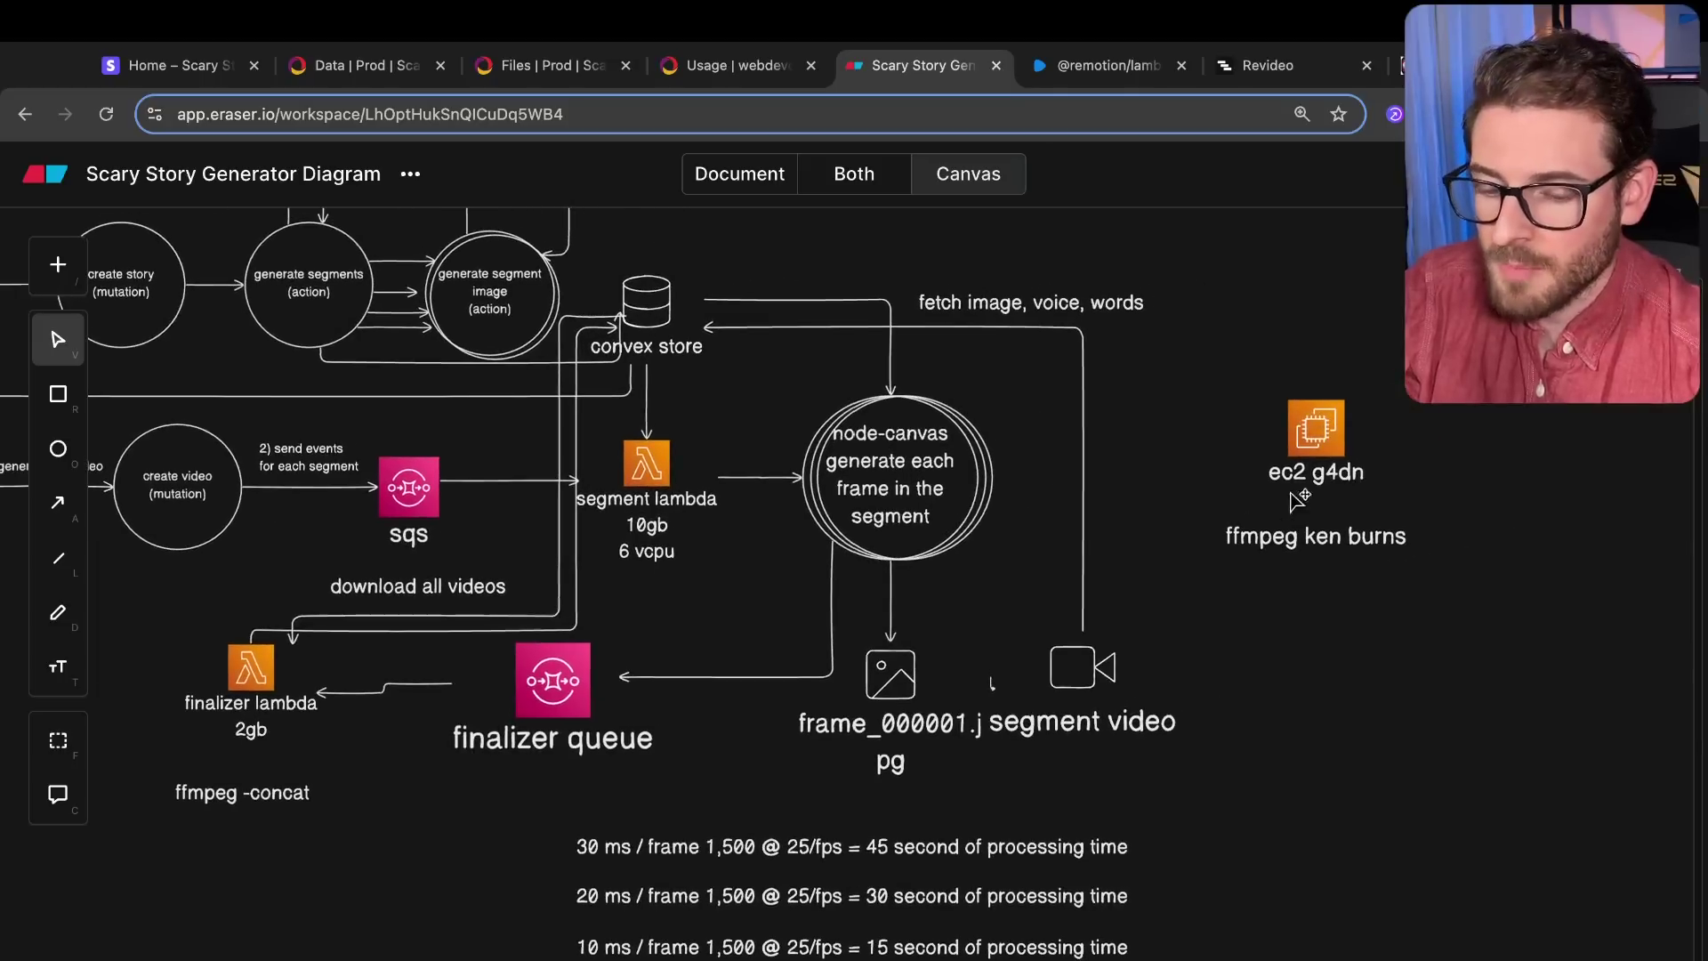
drag(1494, 341, 1197, 642)
click(1358, 707)
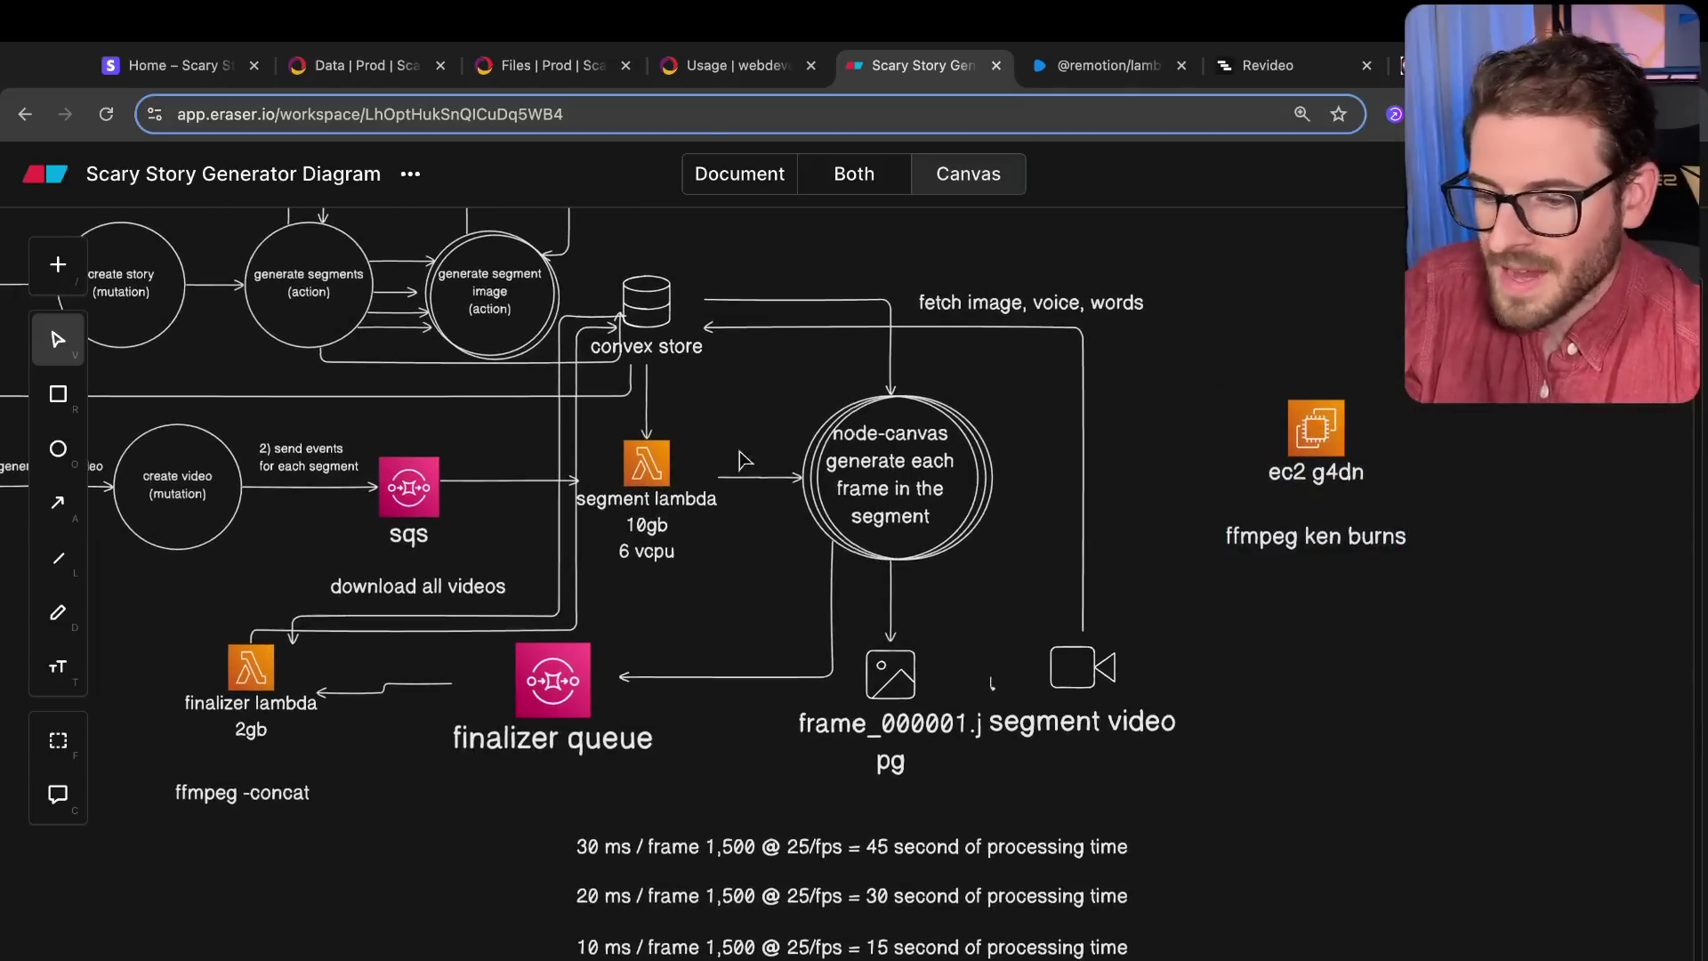
scroll(772, 505, up, 3)
scroll(772, 505, left, 1)
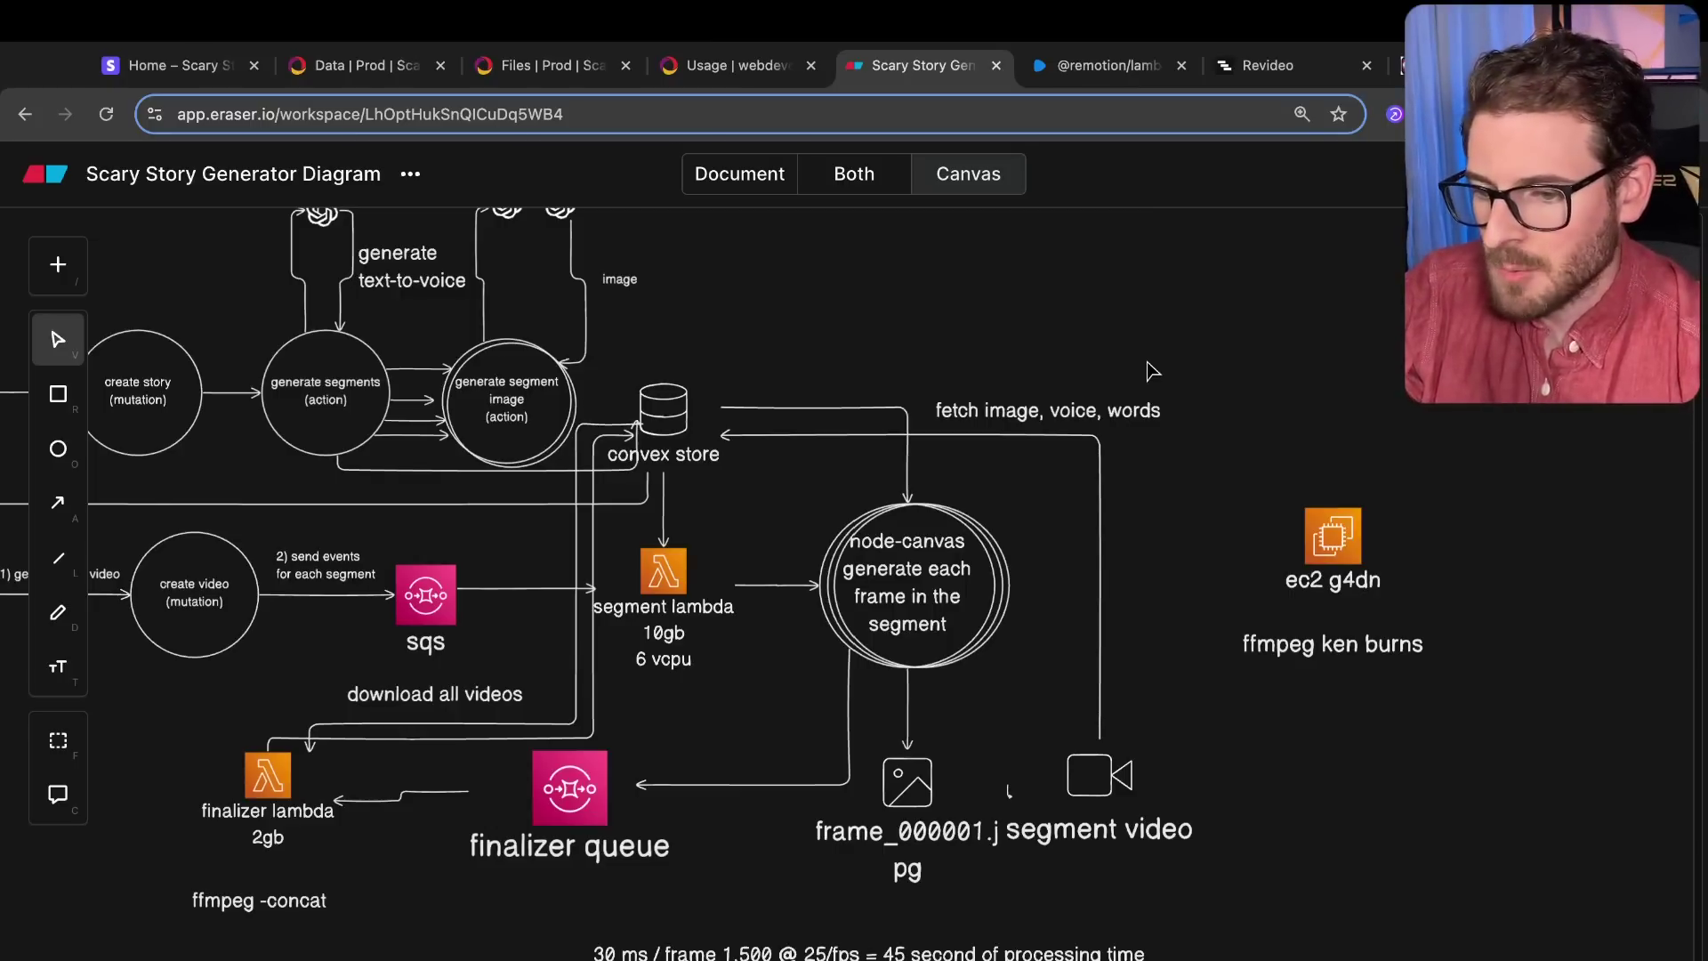
scroll(1295, 331, left, 1)
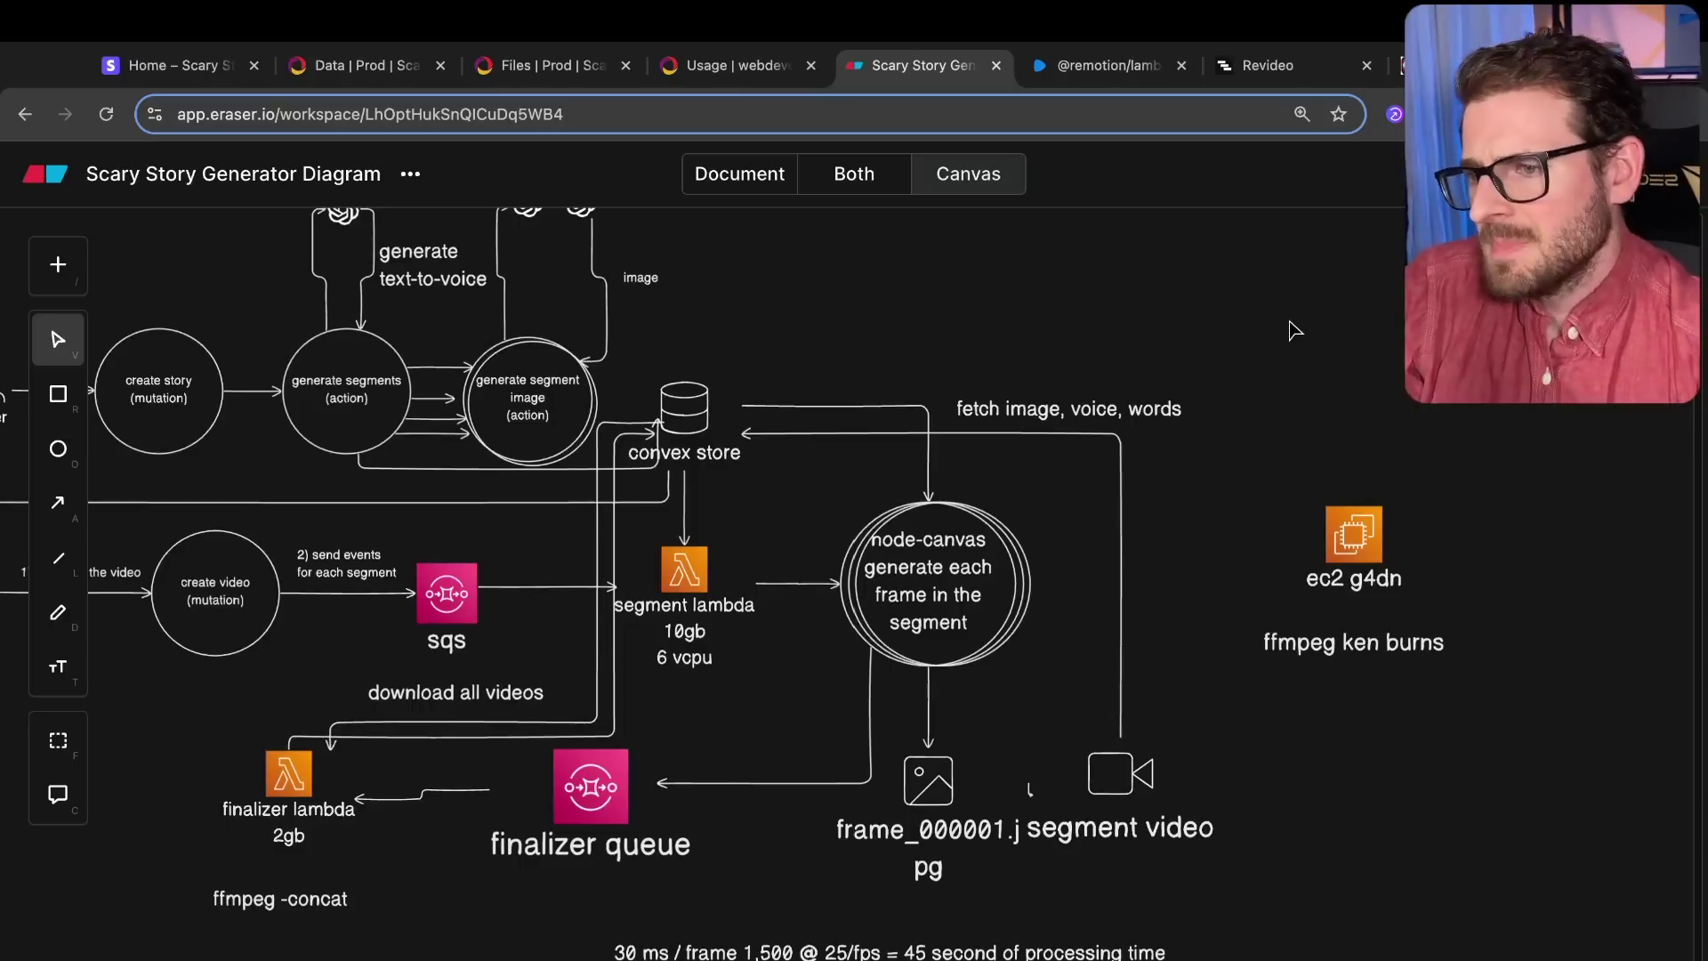
drag(1466, 439, 1239, 723)
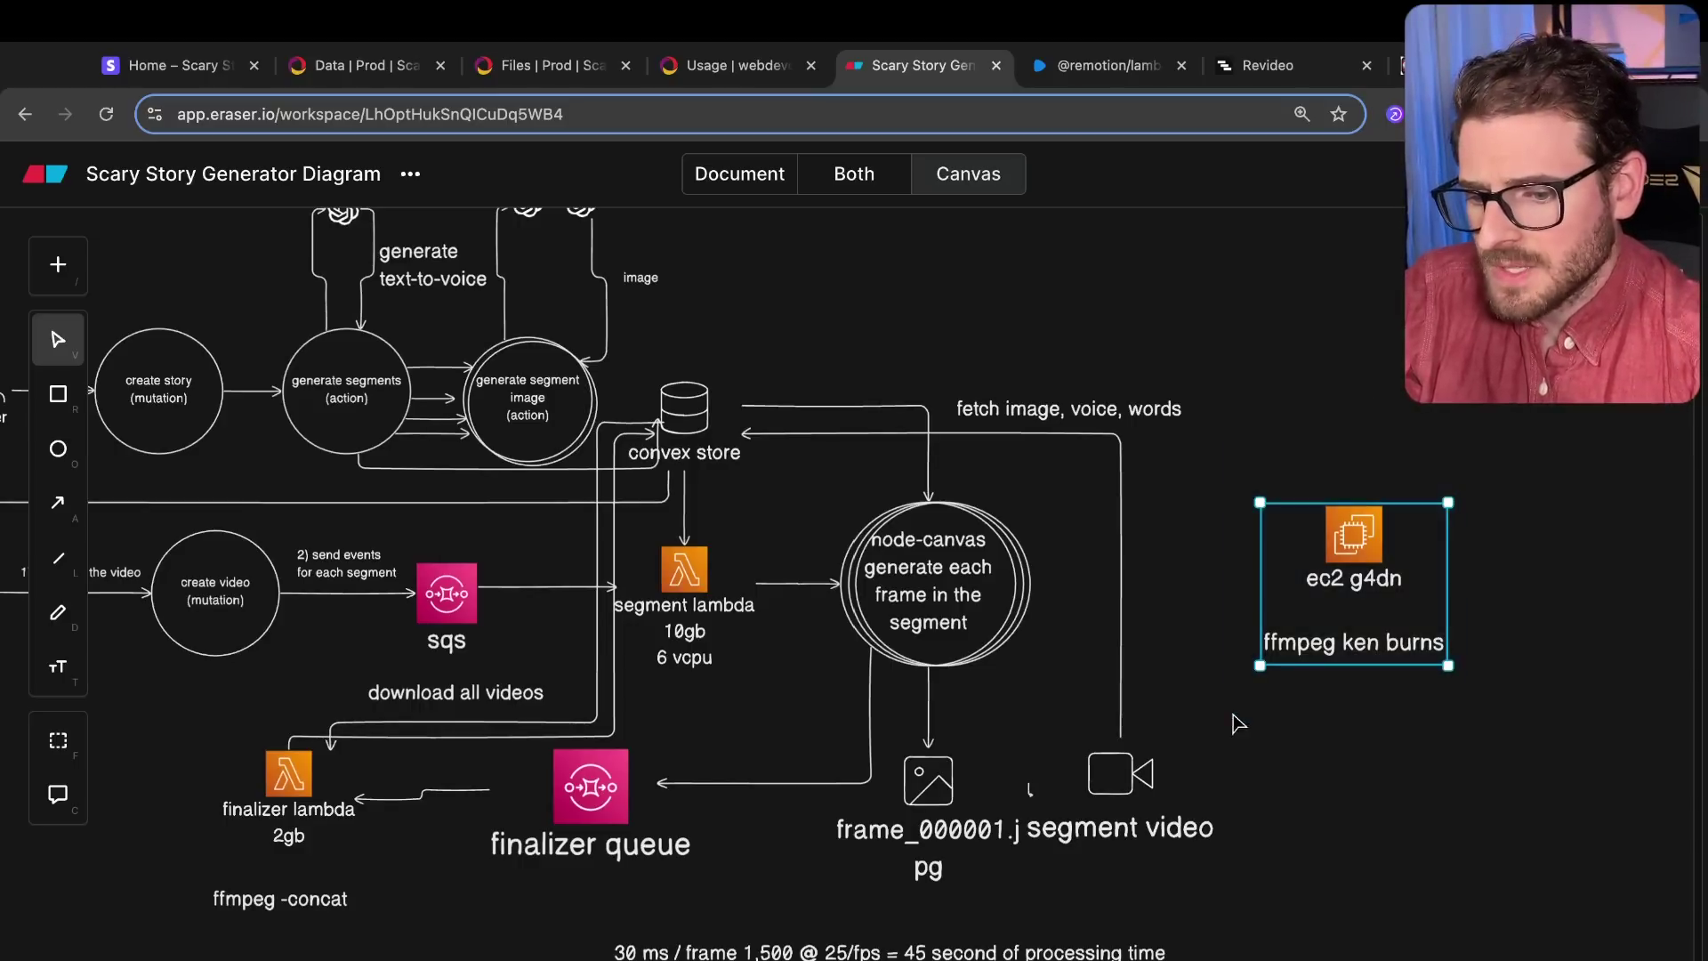
click(1314, 756)
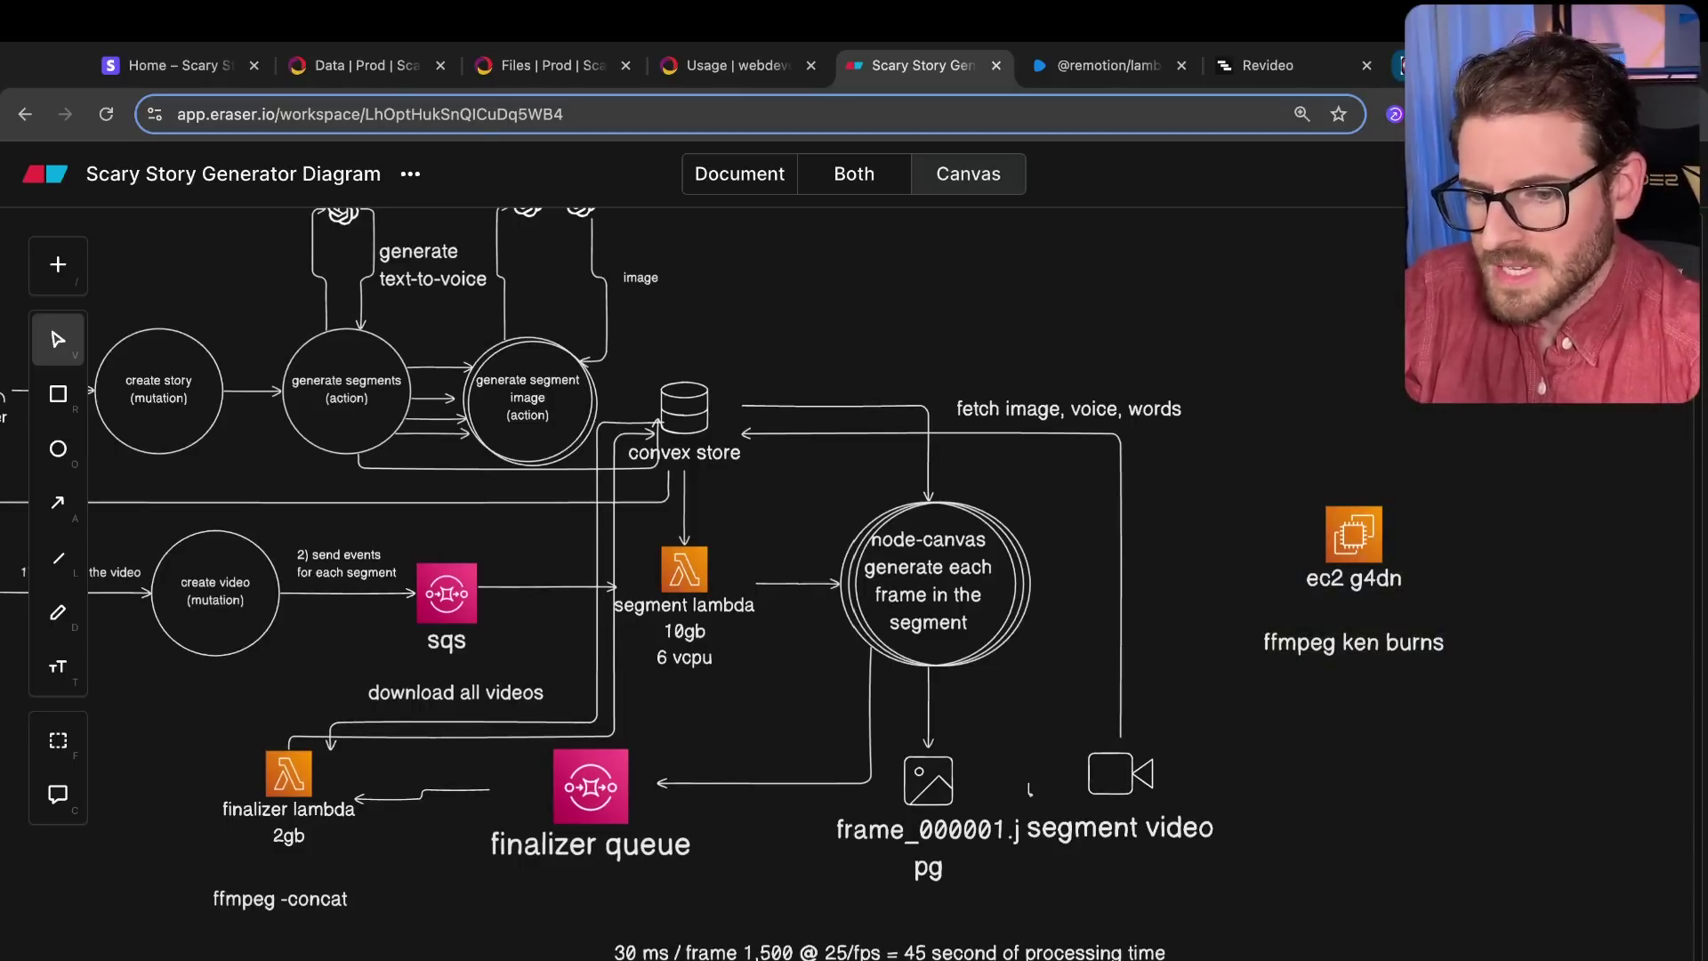